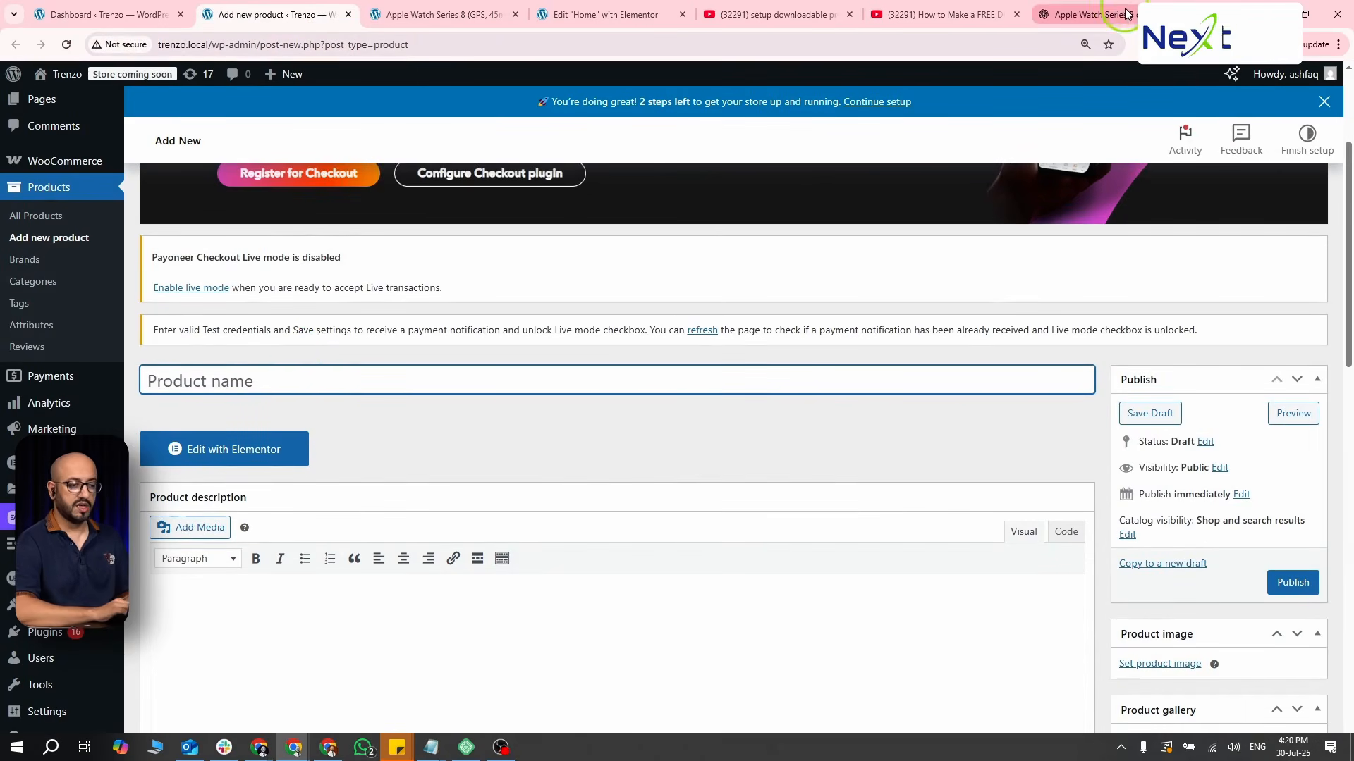
- Copy the product title "Classic Slim Fit Blue Denim Jeans for Men" from the ChatGPT reply into the new product's name
click(1100, 14)
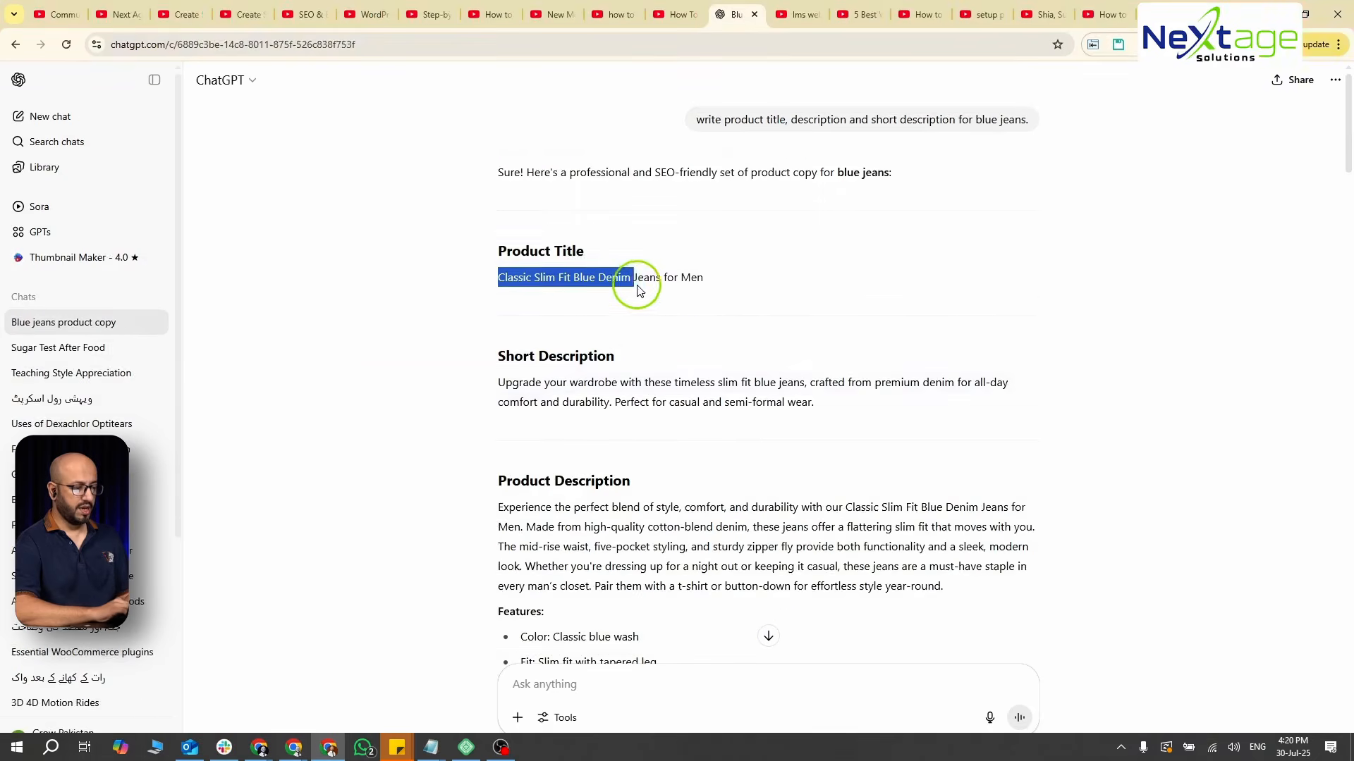
drag(637, 282, 705, 283)
key(ctrl+c)
key(alt+Tab)
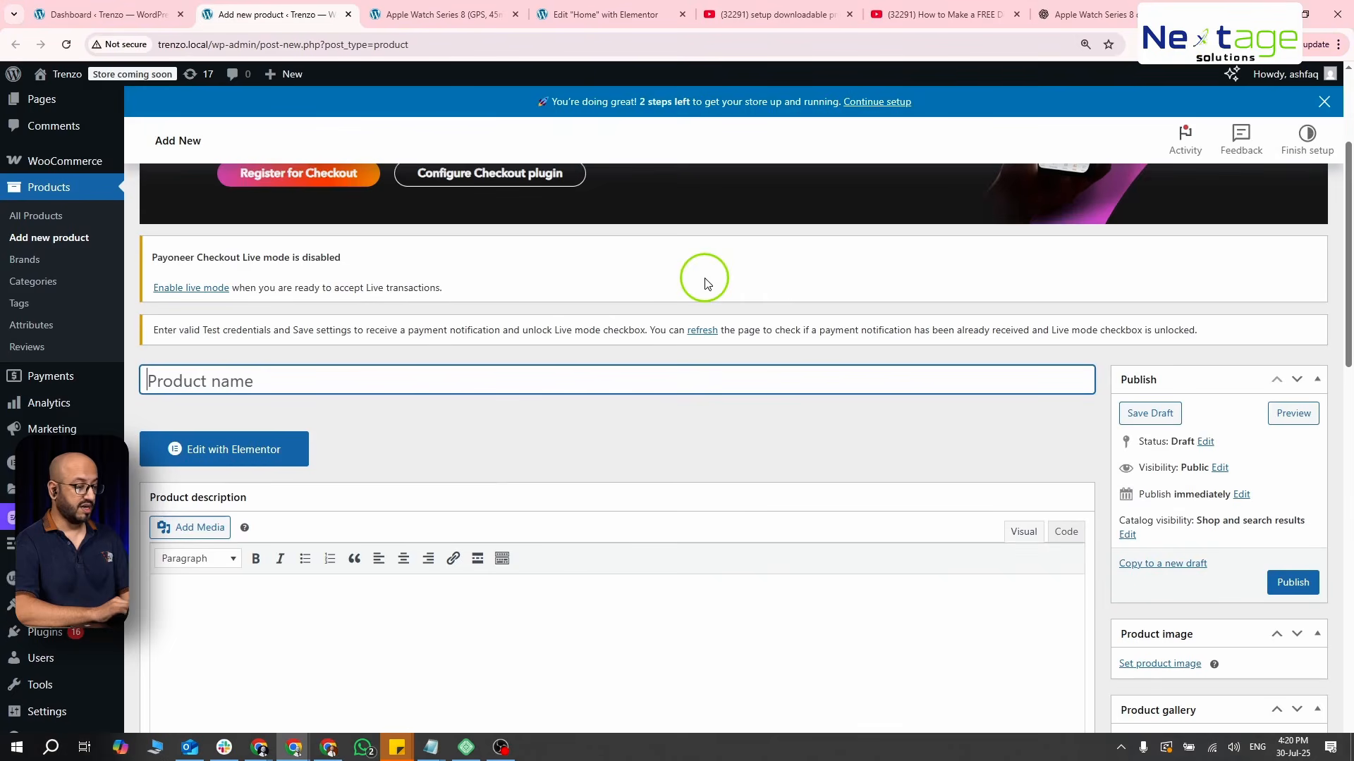
key(ctrl+v)
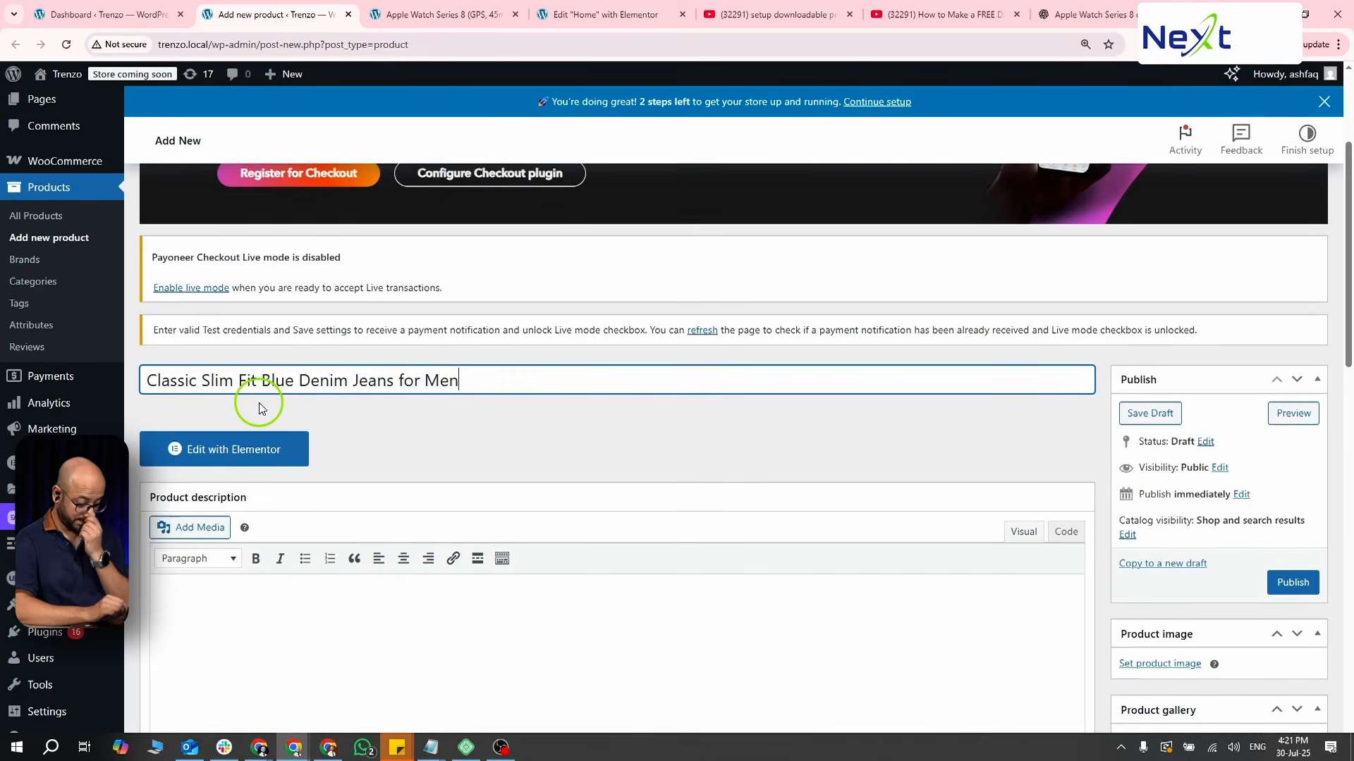
- Copy the full product description with its features list from ChatGPT into the new product's description
key(alt+Tab)
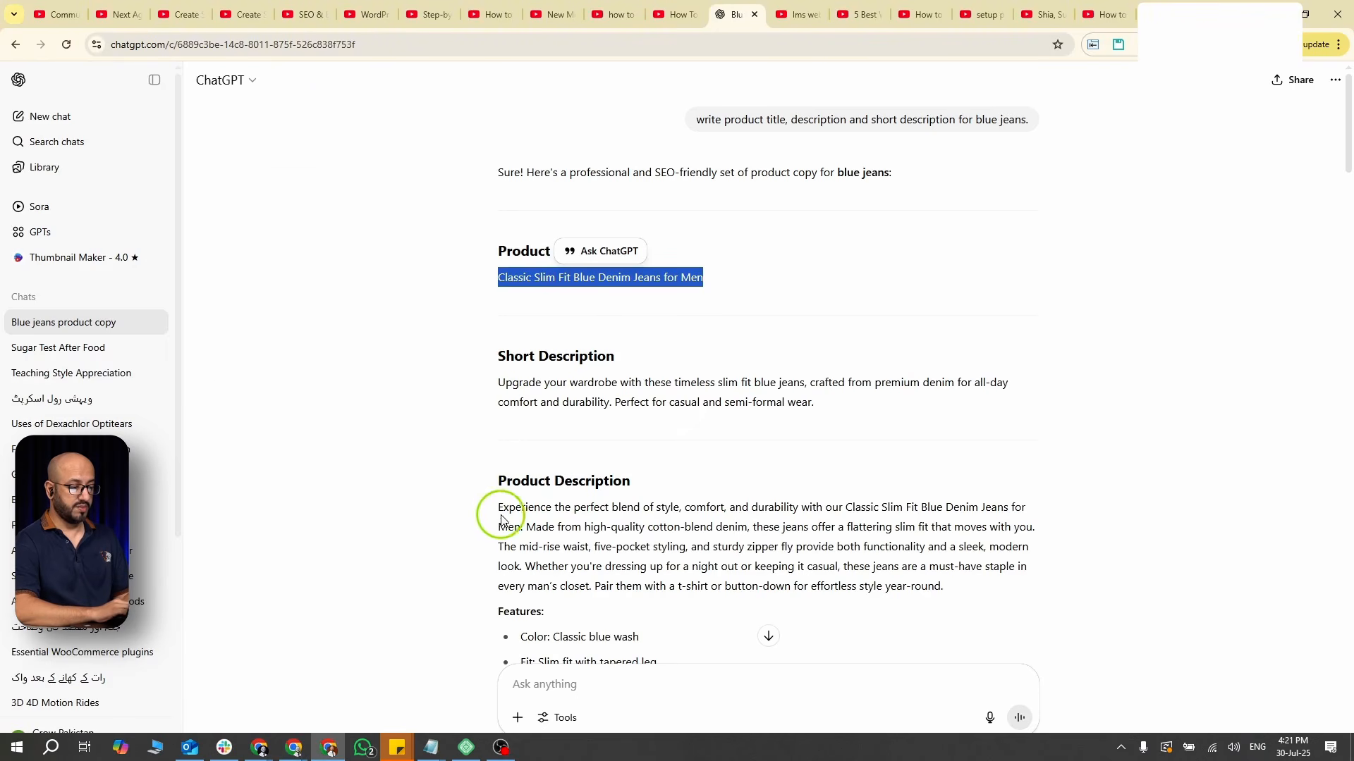
scroll(496, 517, down, 1)
scroll(497, 517, down, 3)
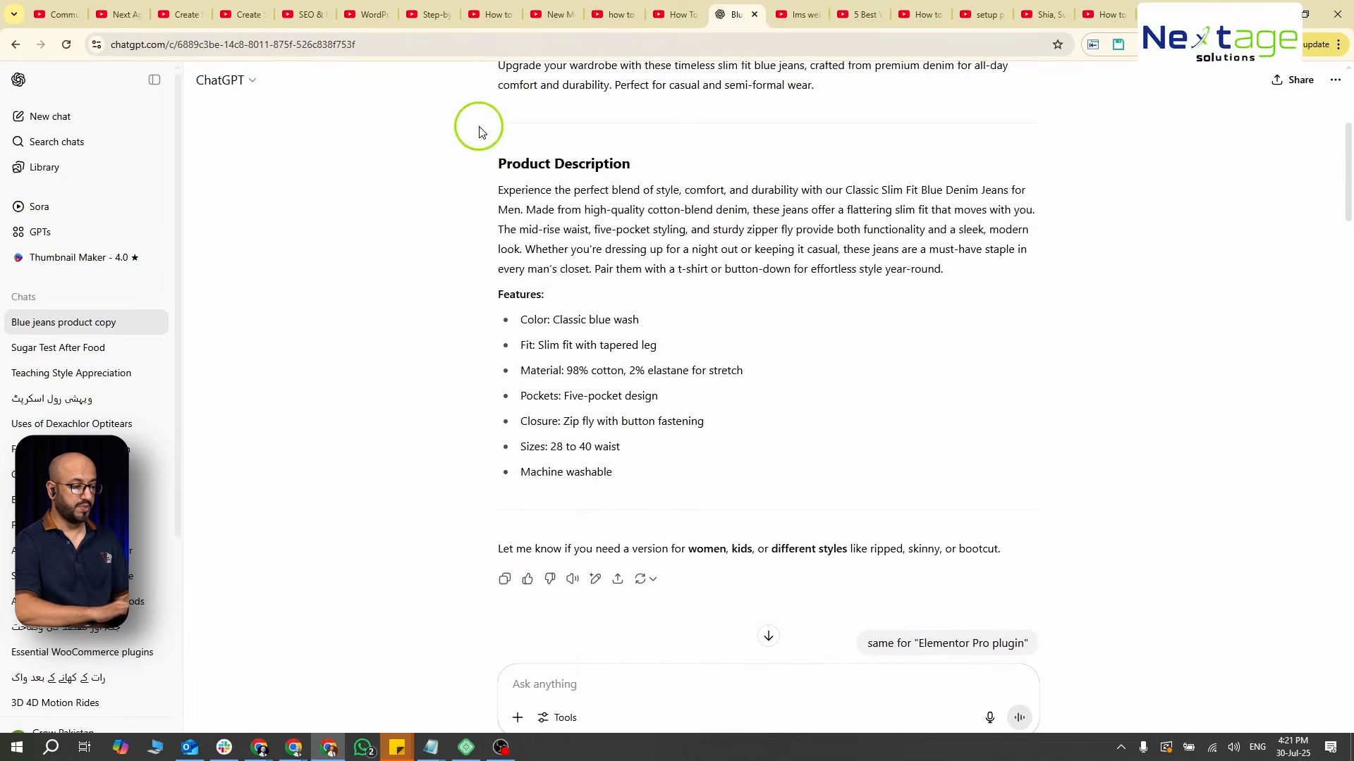
drag(496, 194, 677, 487)
key(ctrl+c)
key(alt+Tab)
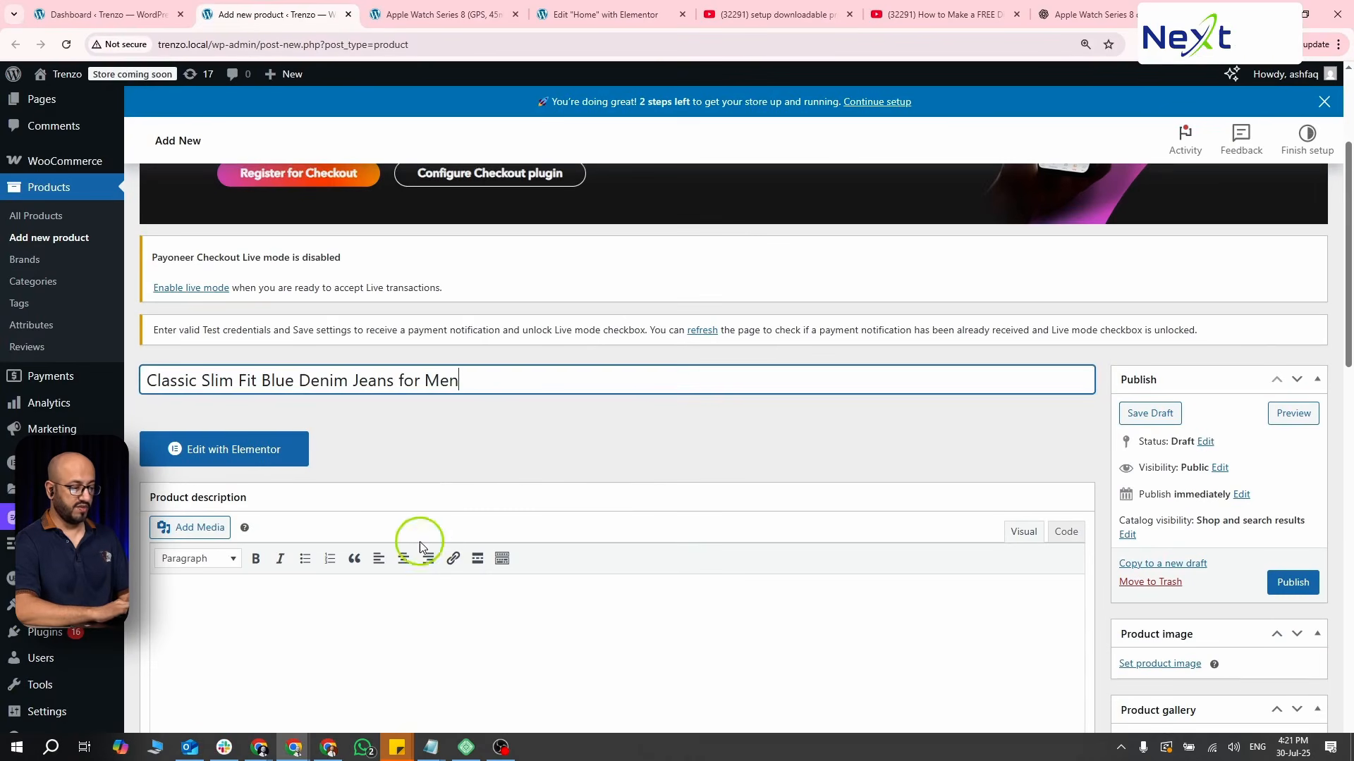
click(415, 594)
key(ctrl+v)
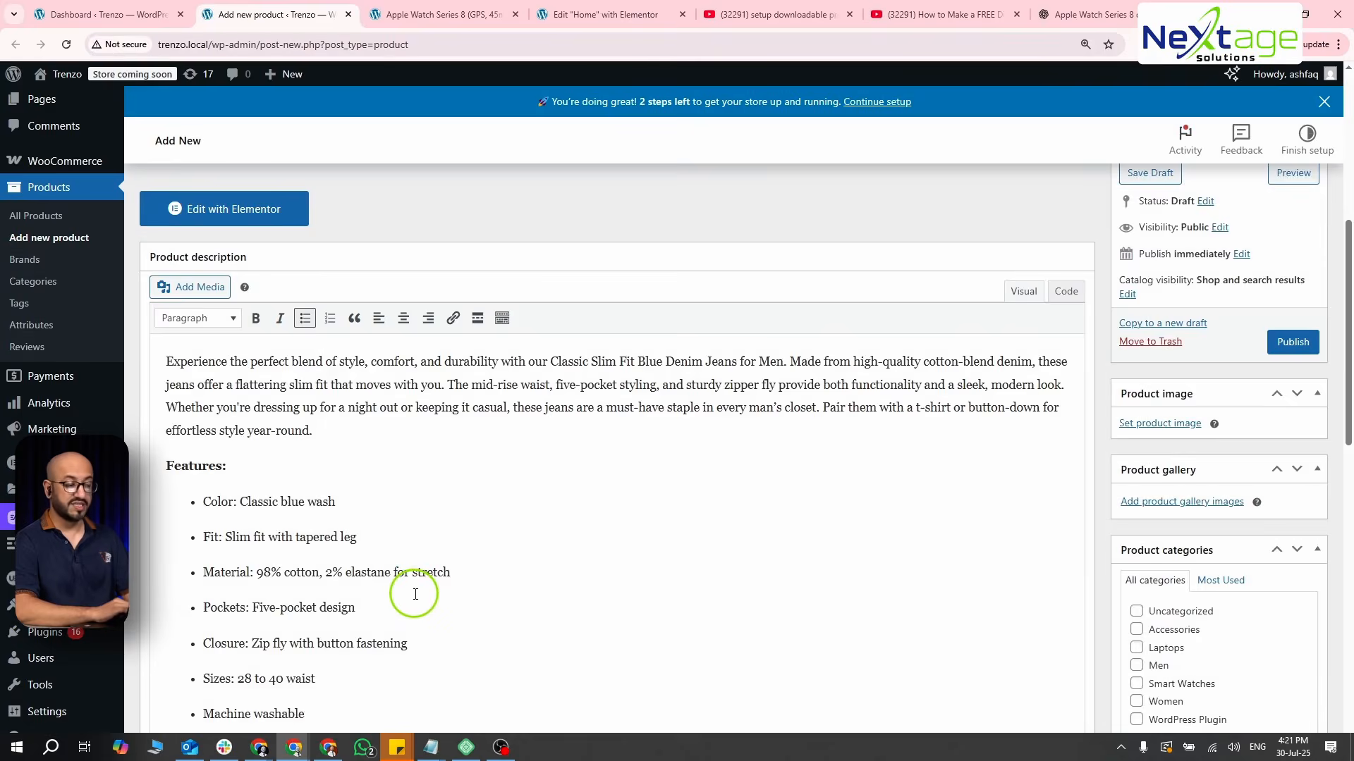
- Copy the short description of the blue jeans from ChatGPT into the product short description
scroll(415, 594, down, 10)
key(alt+Tab)
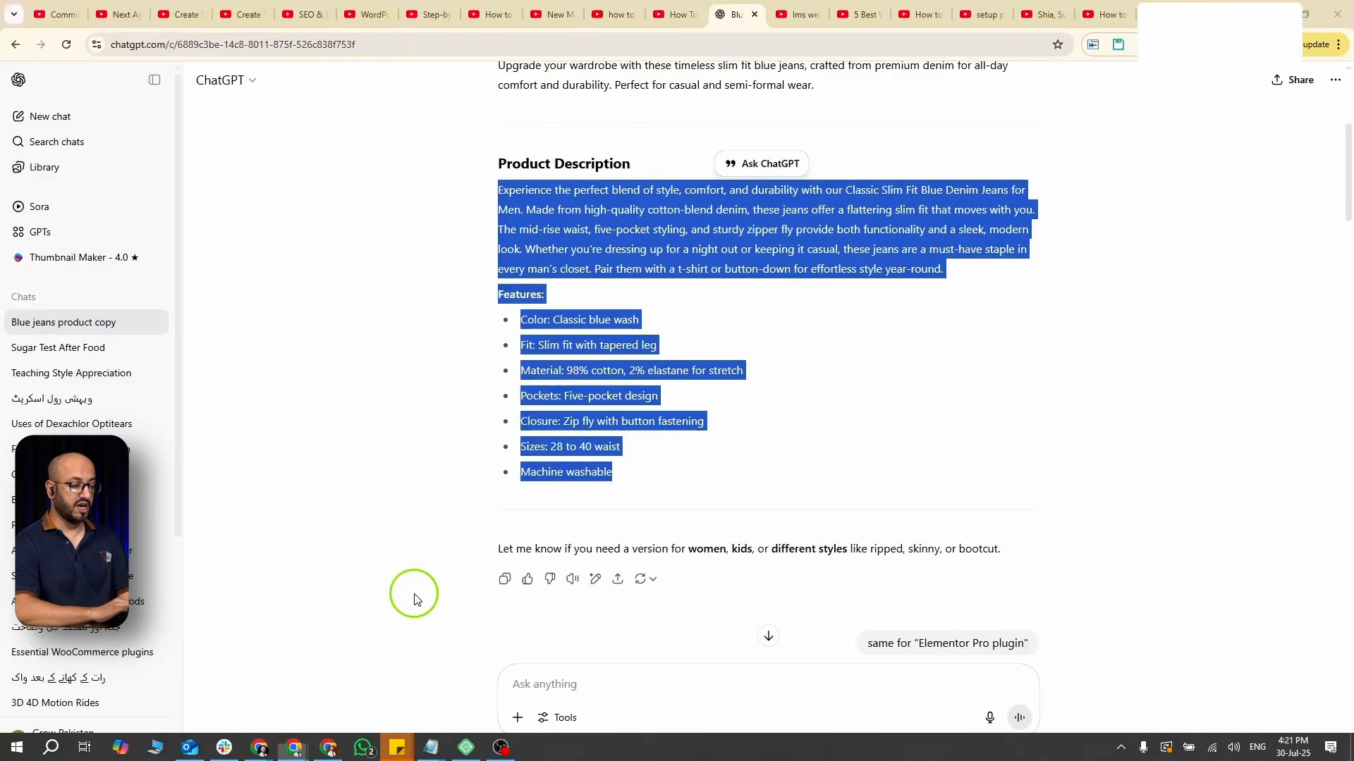
scroll(486, 388, up, 5)
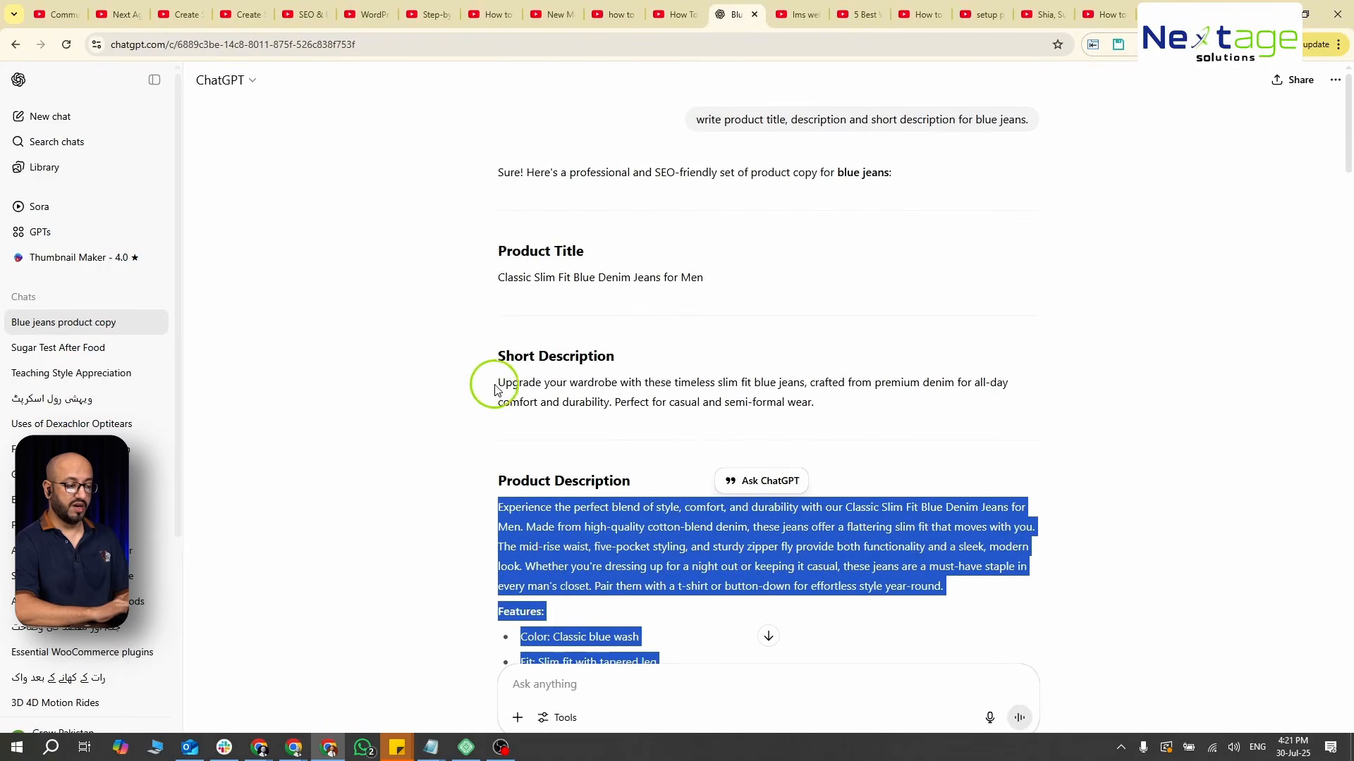
drag(498, 384, 825, 412)
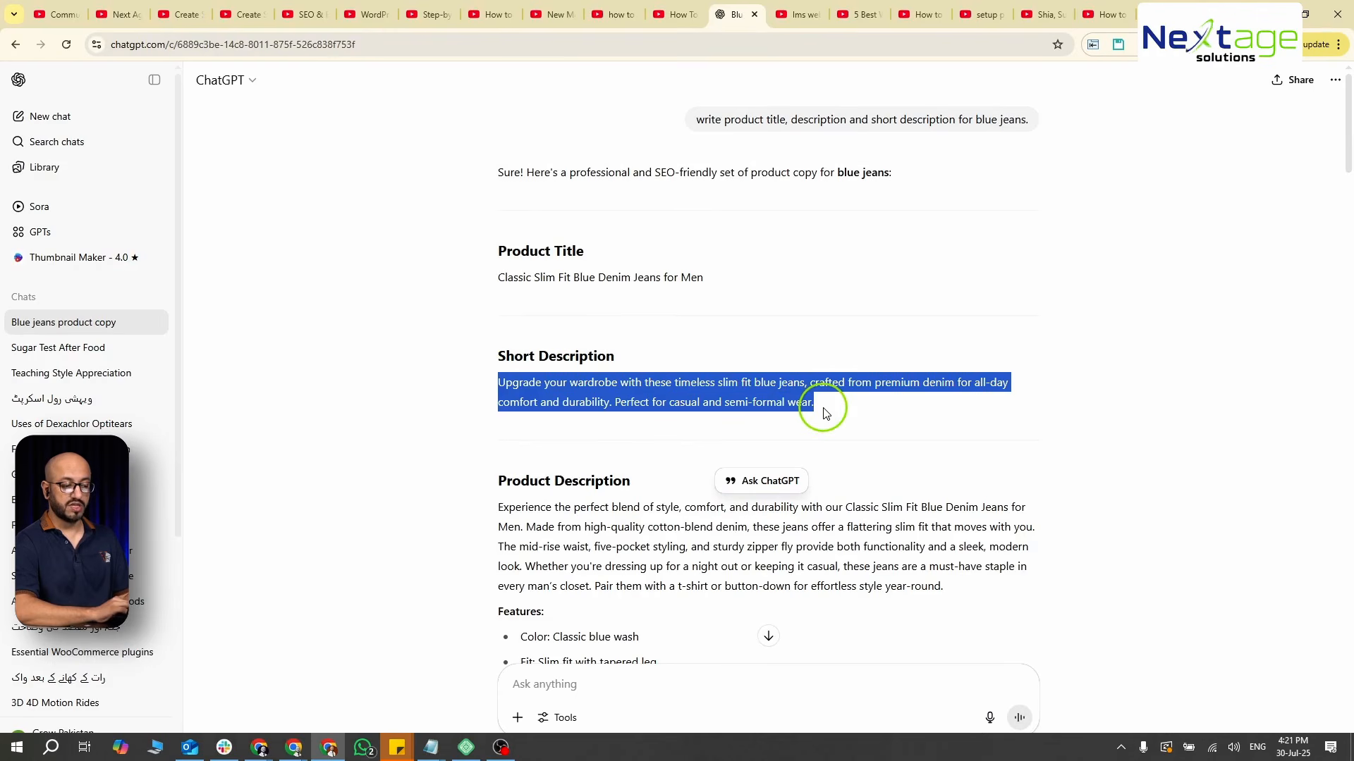
key(alt+Tab)
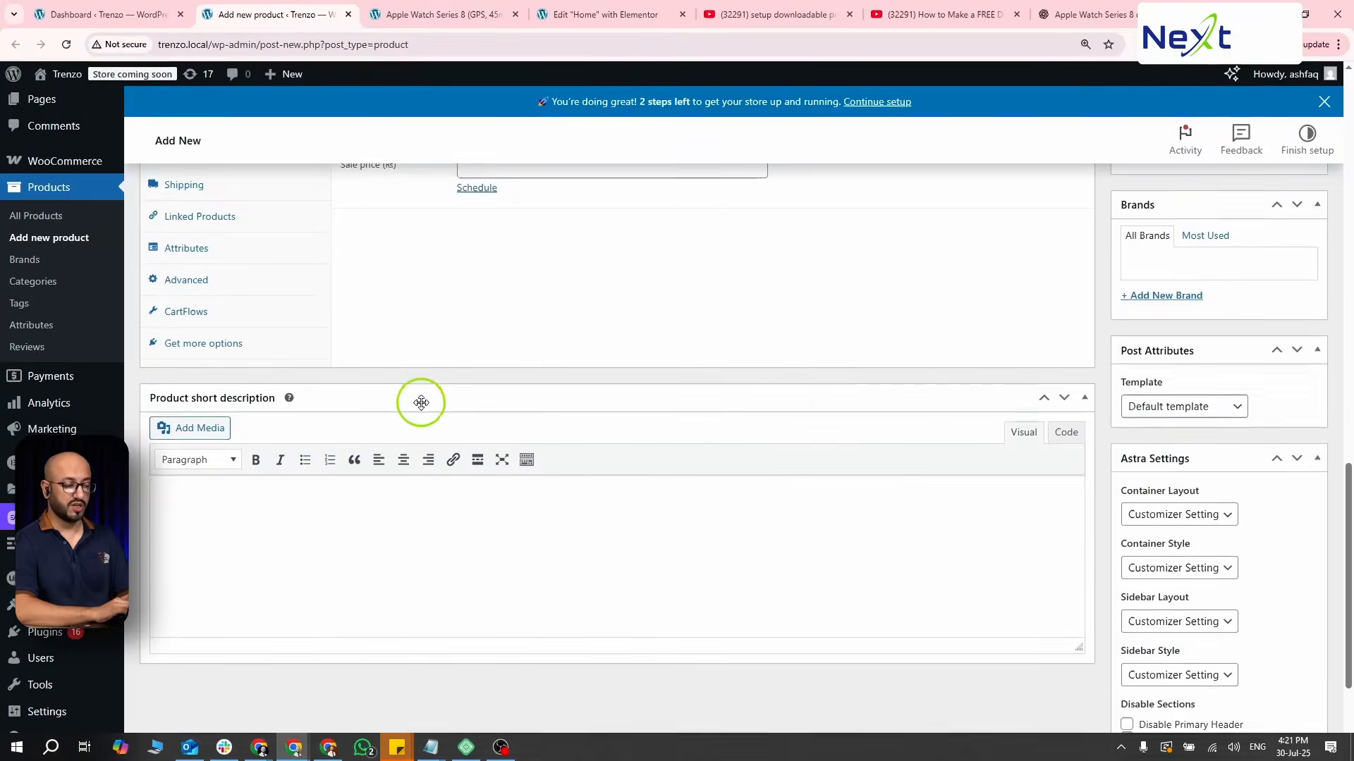
text(Upgrade your wardrobe with these timeless slim-fit blue jeans, crafted from premium denim for all-day comfort and durability. Perfect for casual and semi-formal wear.)
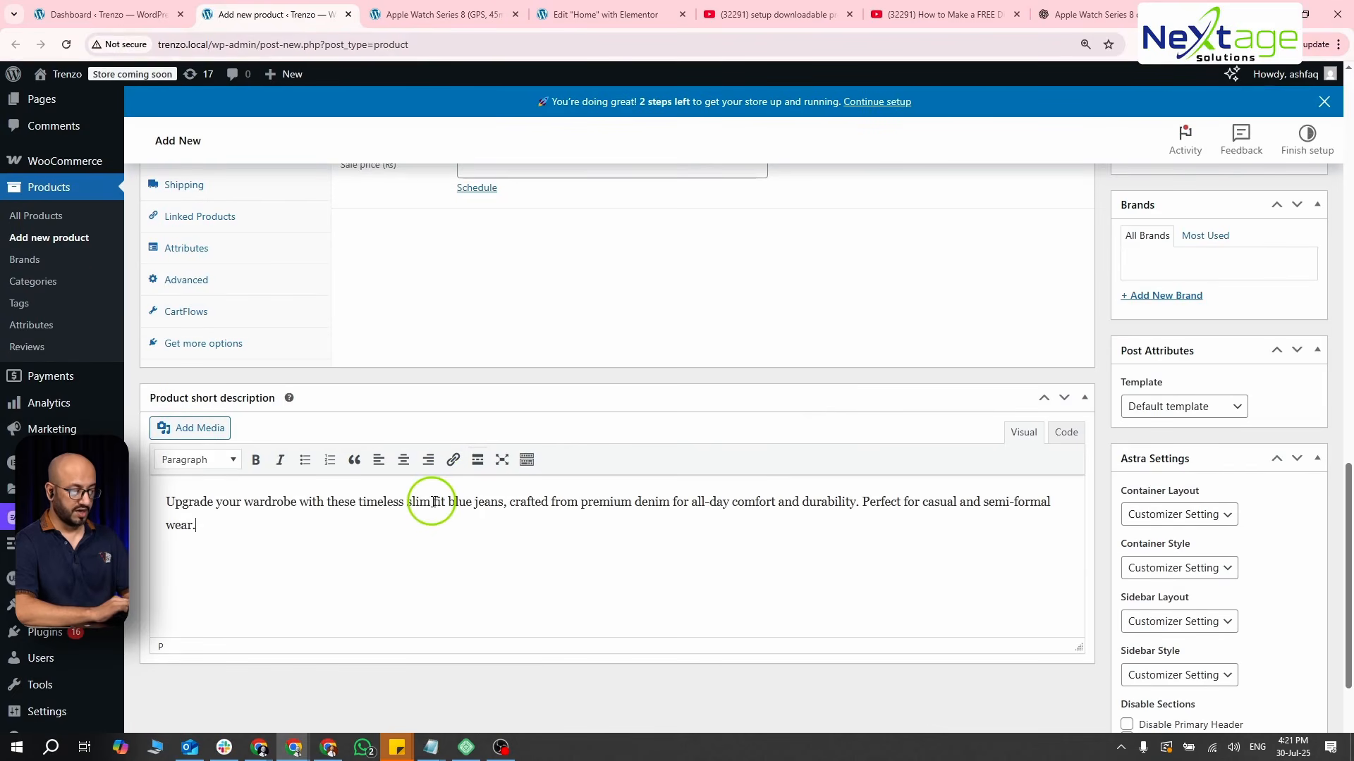
- Preview the draft product page and check its title, short description and full description
scroll(433, 502, up, 7)
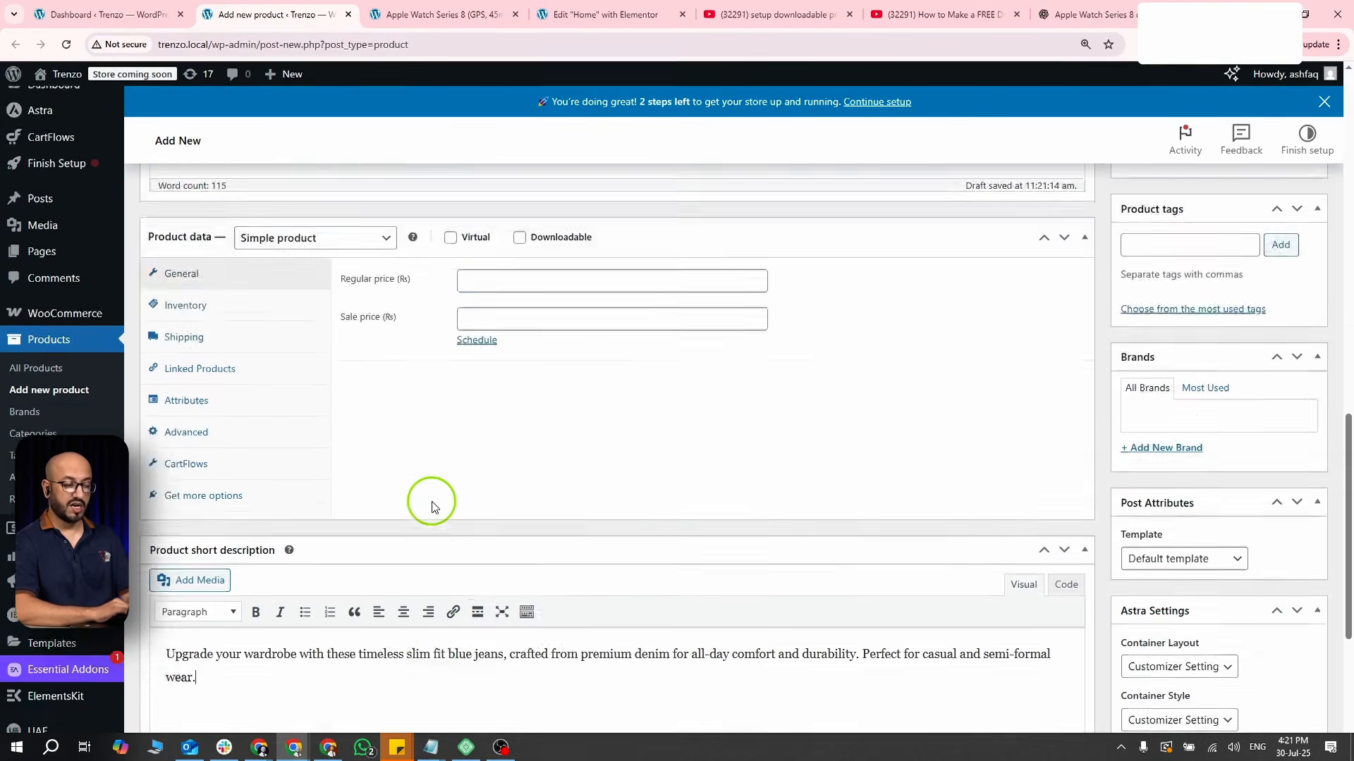
scroll(433, 502, up, 5)
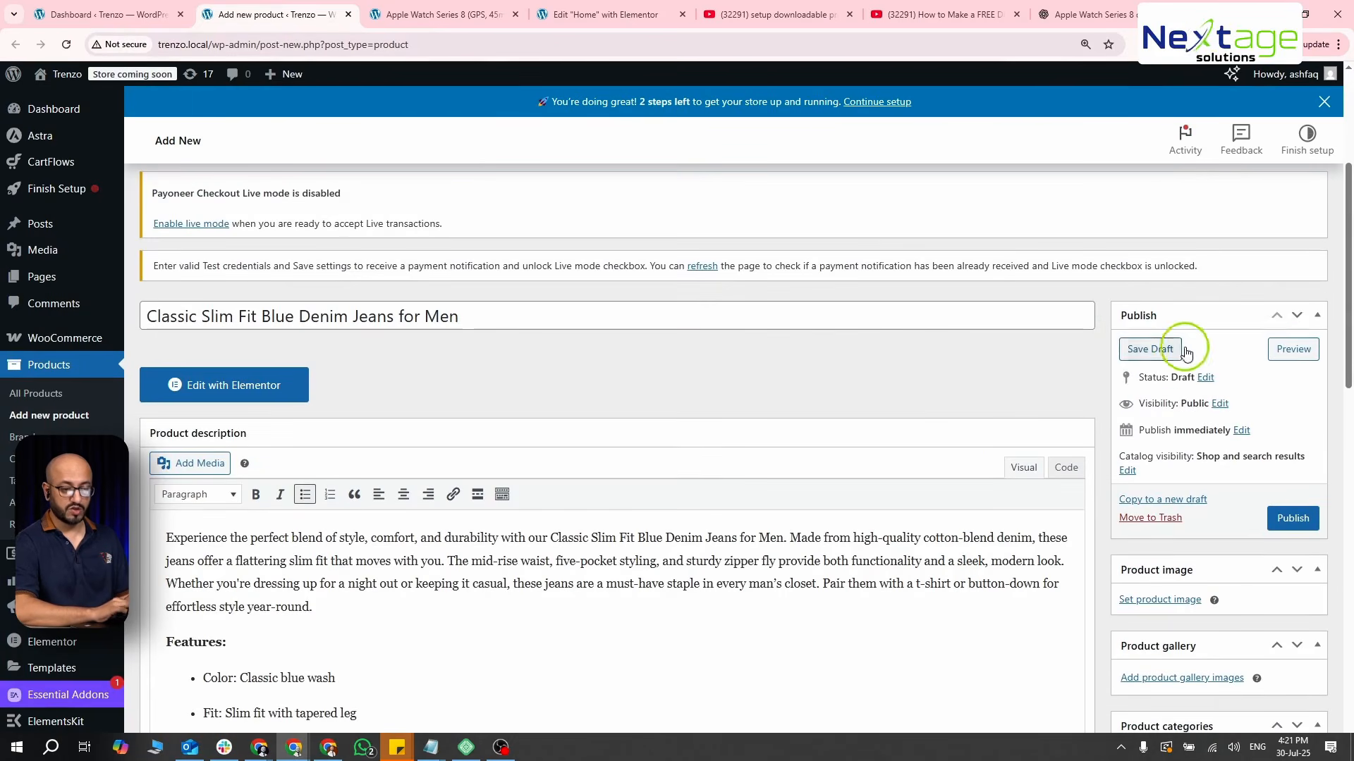
click(1280, 346)
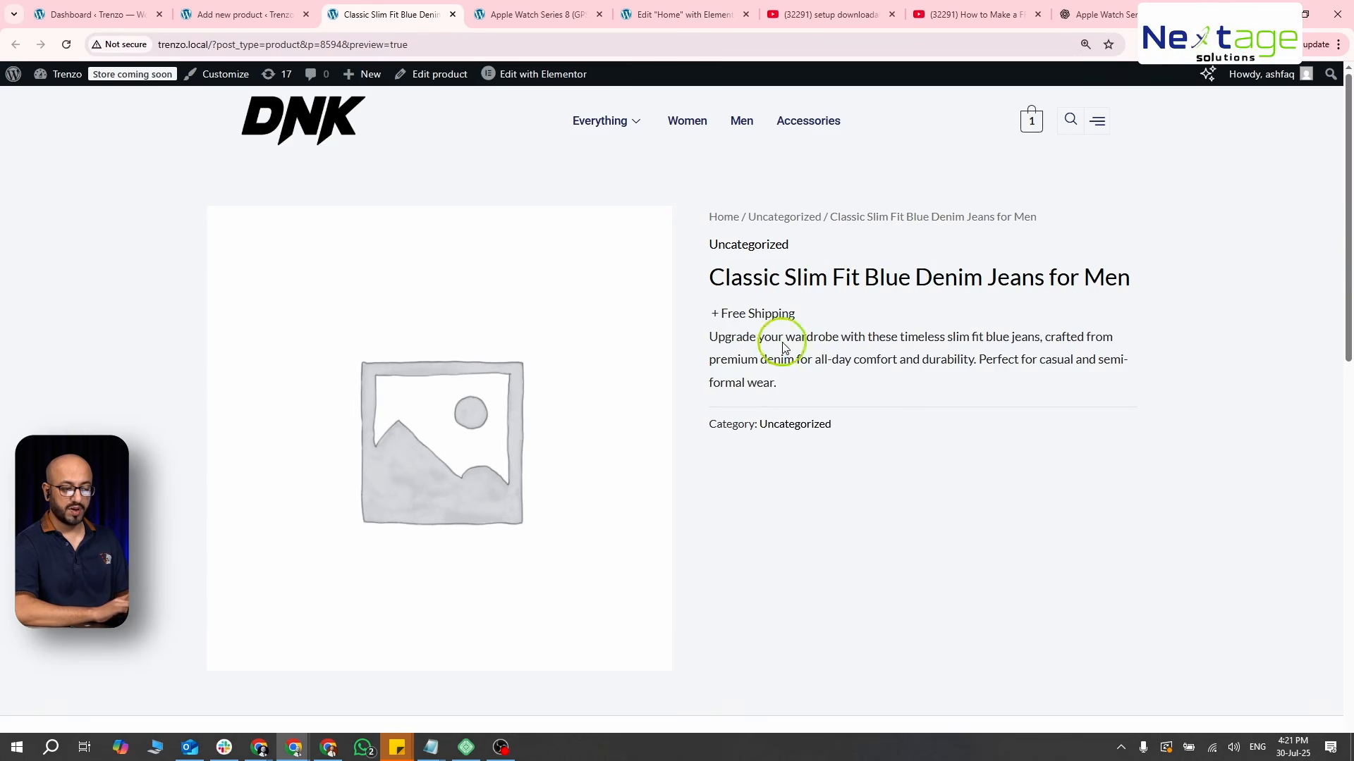
scroll(791, 356, down, 6)
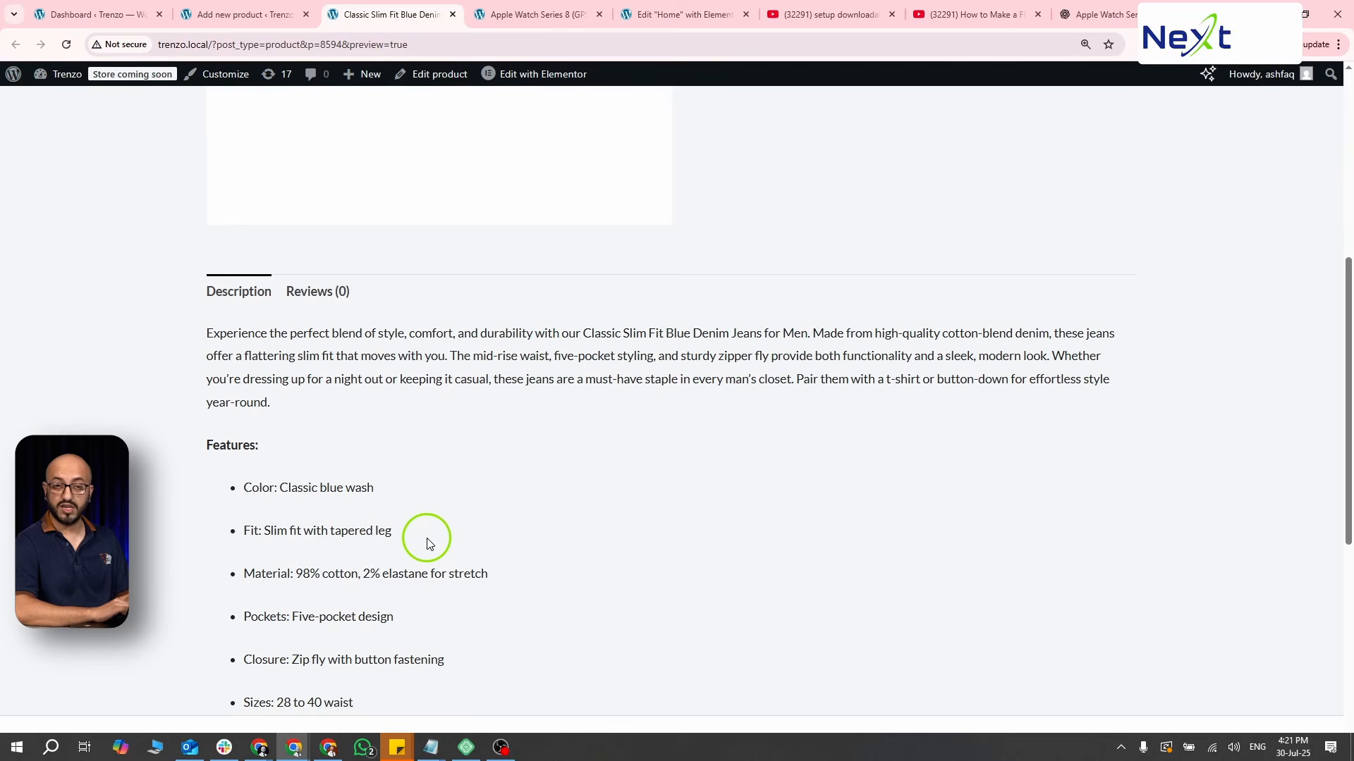
scroll(426, 543, down, 3)
scroll(426, 543, up, 6)
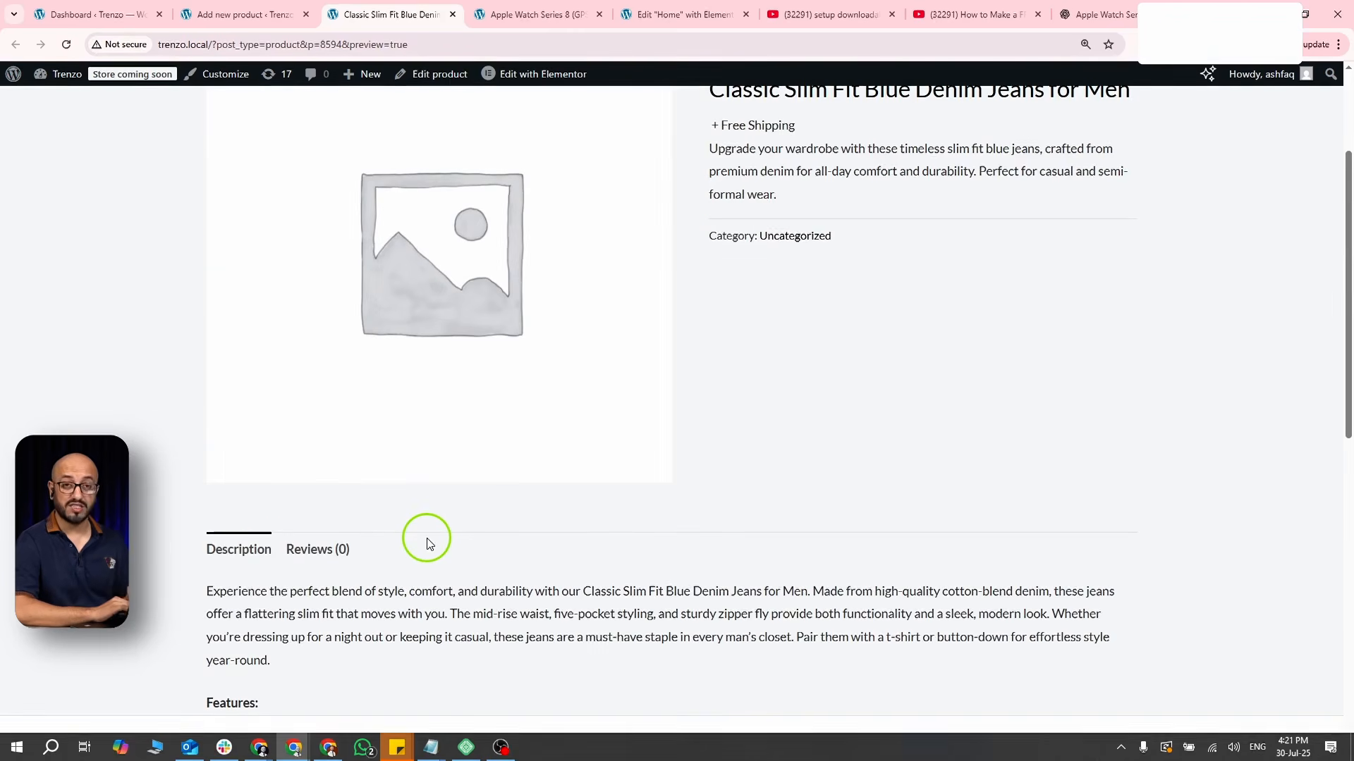
scroll(427, 543, up, 3)
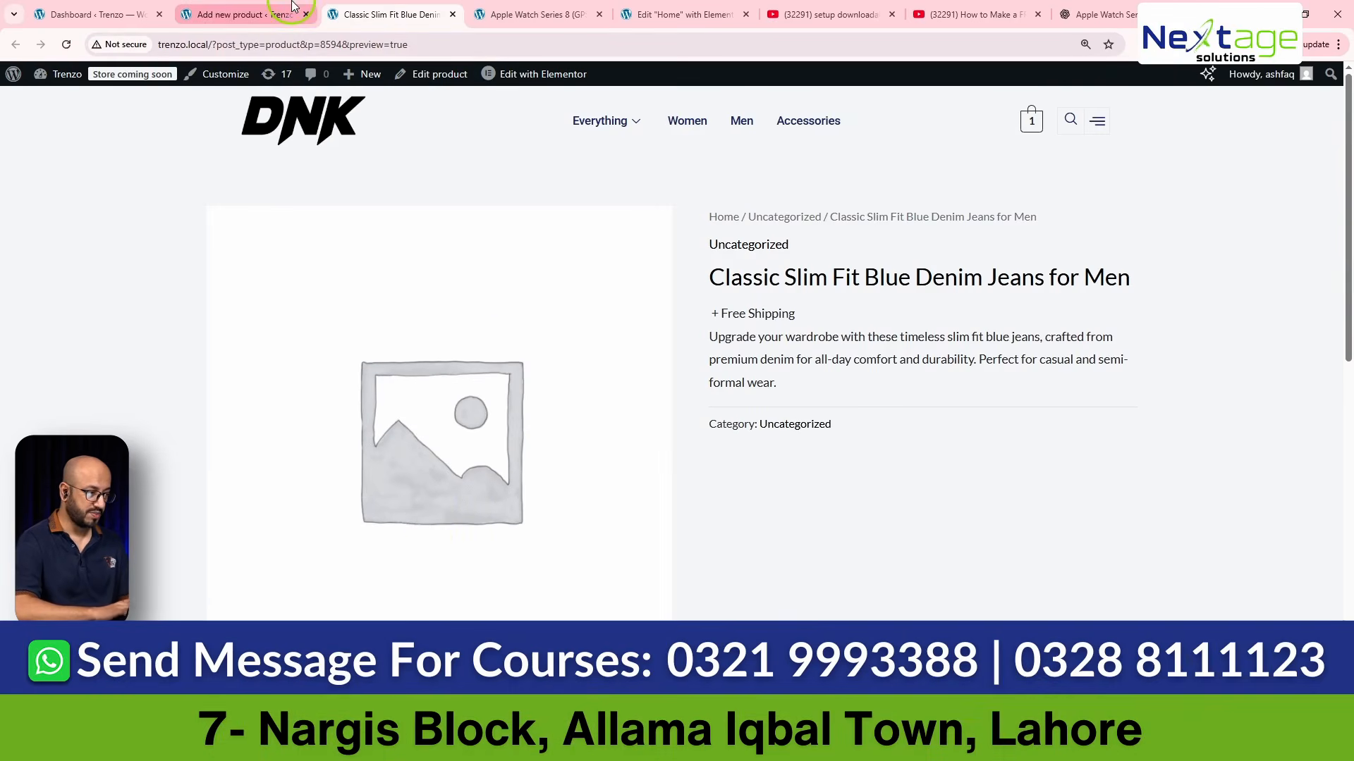
- Return to the product editor and assign the product to the Men category
click(267, 17)
scroll(898, 400, down, 6)
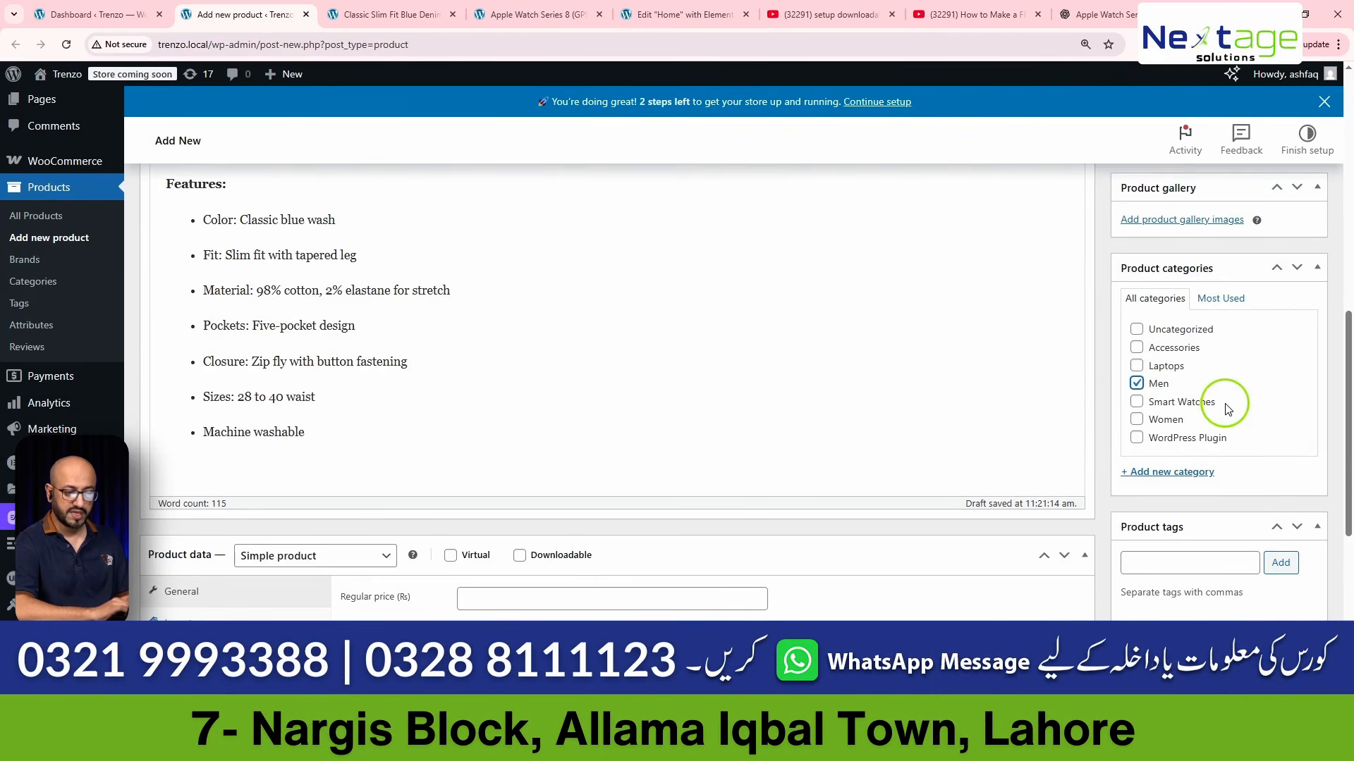
scroll(1228, 402, down, 1)
scroll(1226, 404, down, 2)
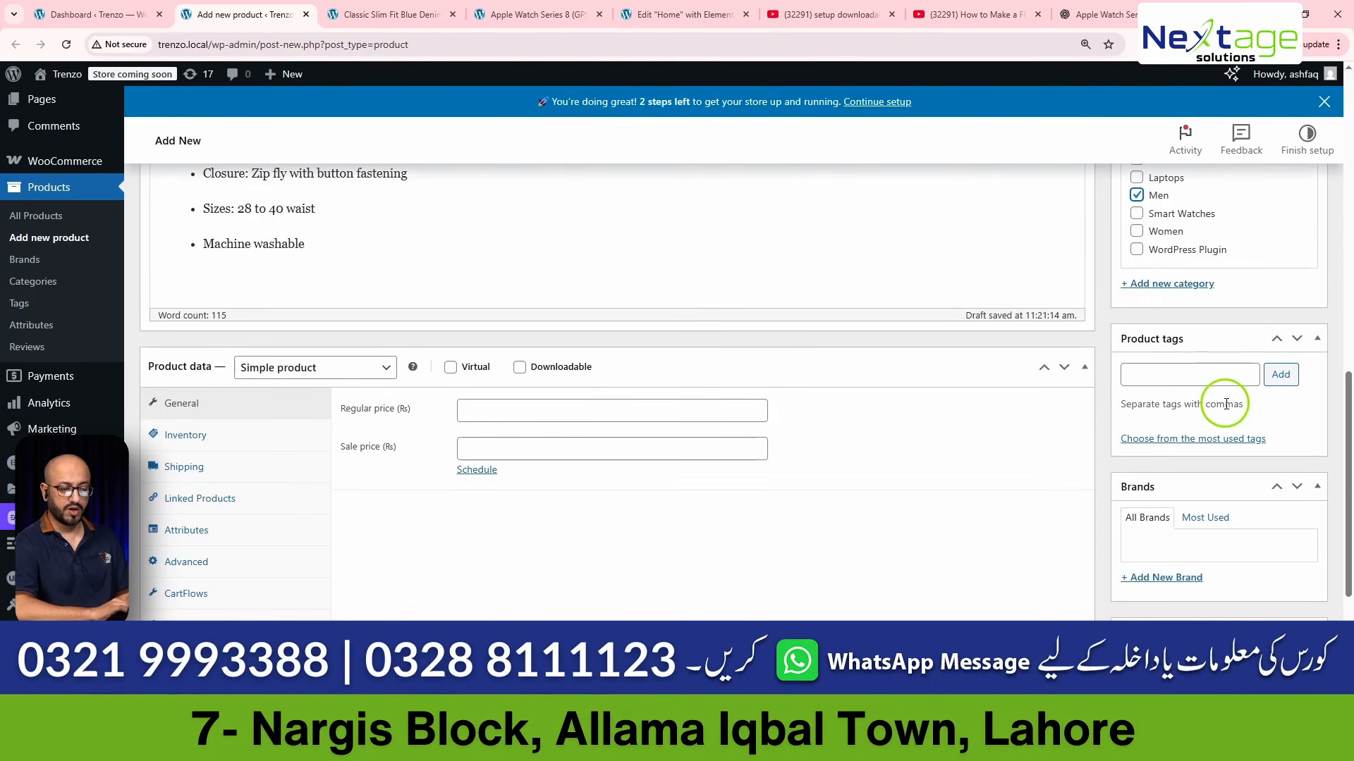
- Set Jeans.jpg from the media library as the product image
scroll(1225, 403, up, 3)
scroll(1225, 403, up, 4)
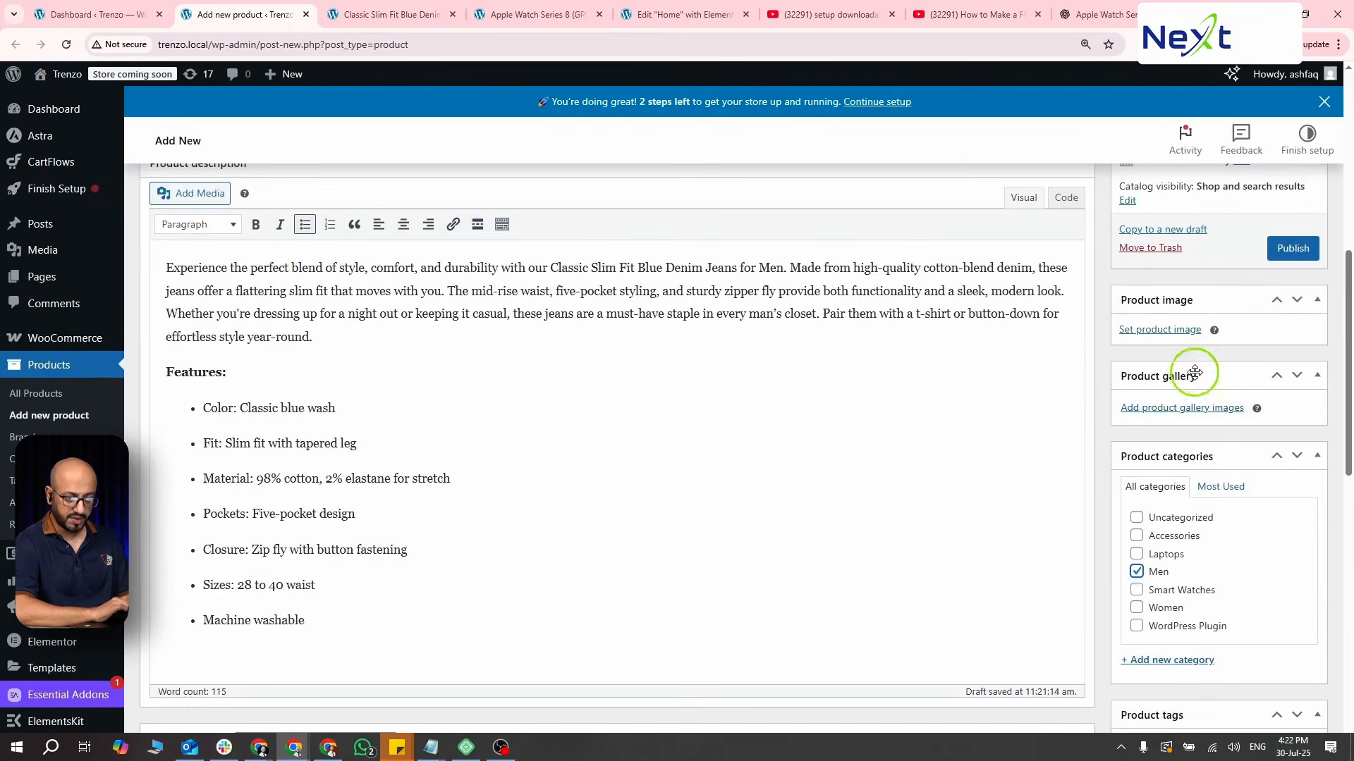
click(1172, 335)
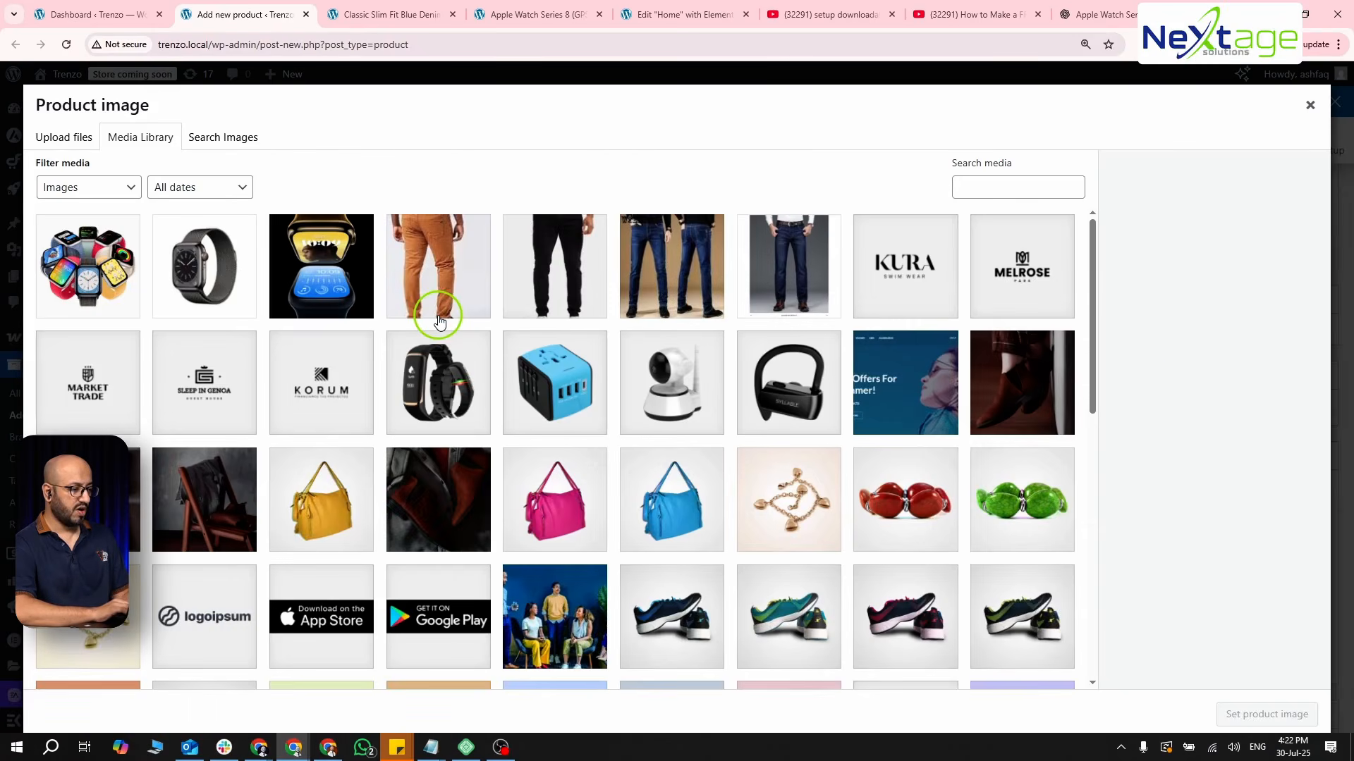
click(776, 264)
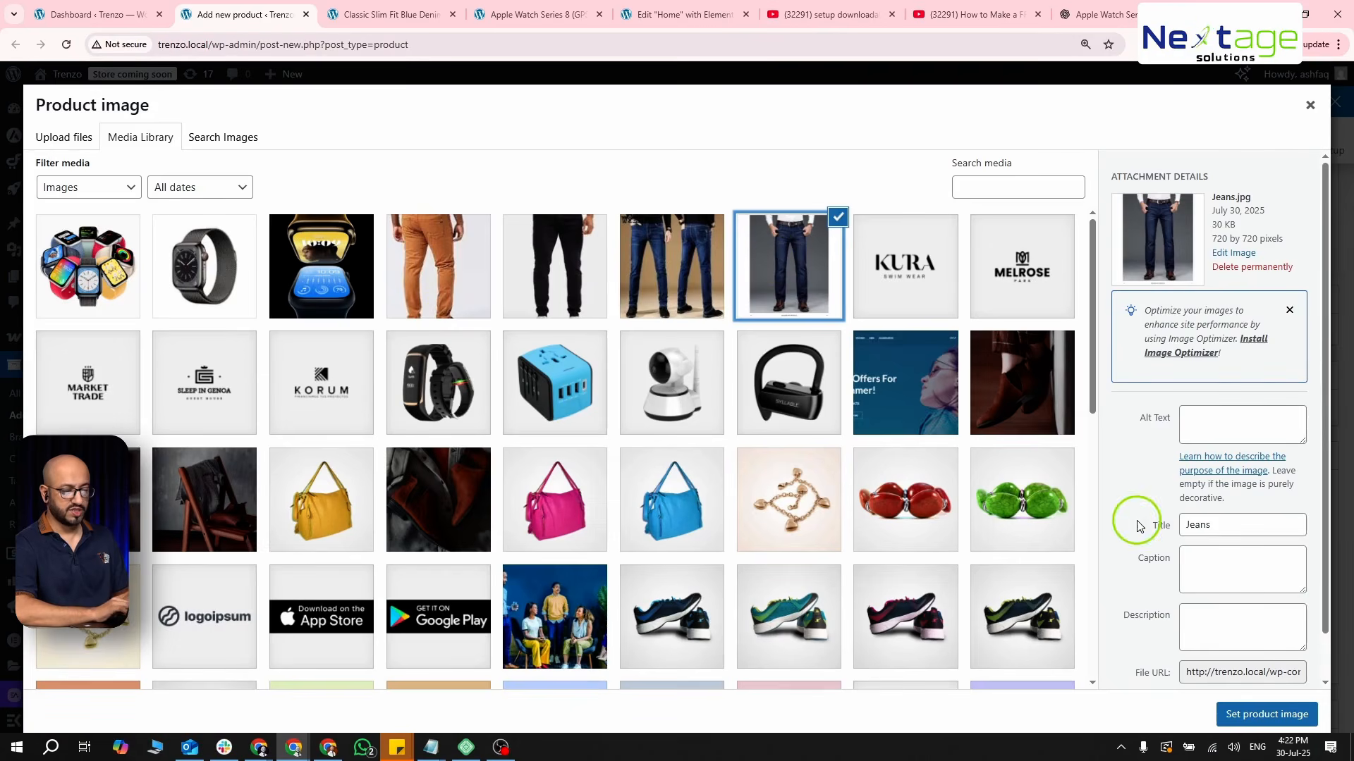
click(1246, 713)
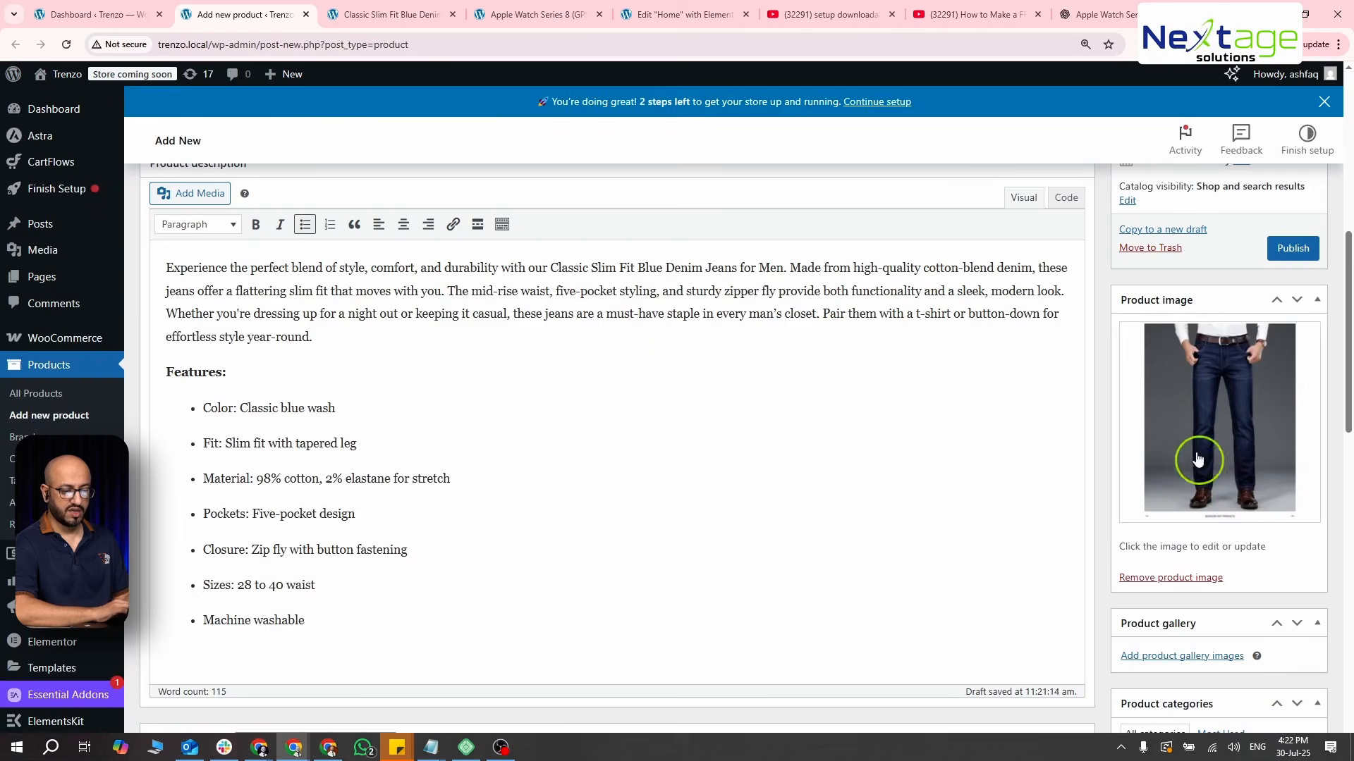
- Add Jeans2.jpg, the black trousers photo and Orange.jpg from the media library to the product gallery
click(1183, 652)
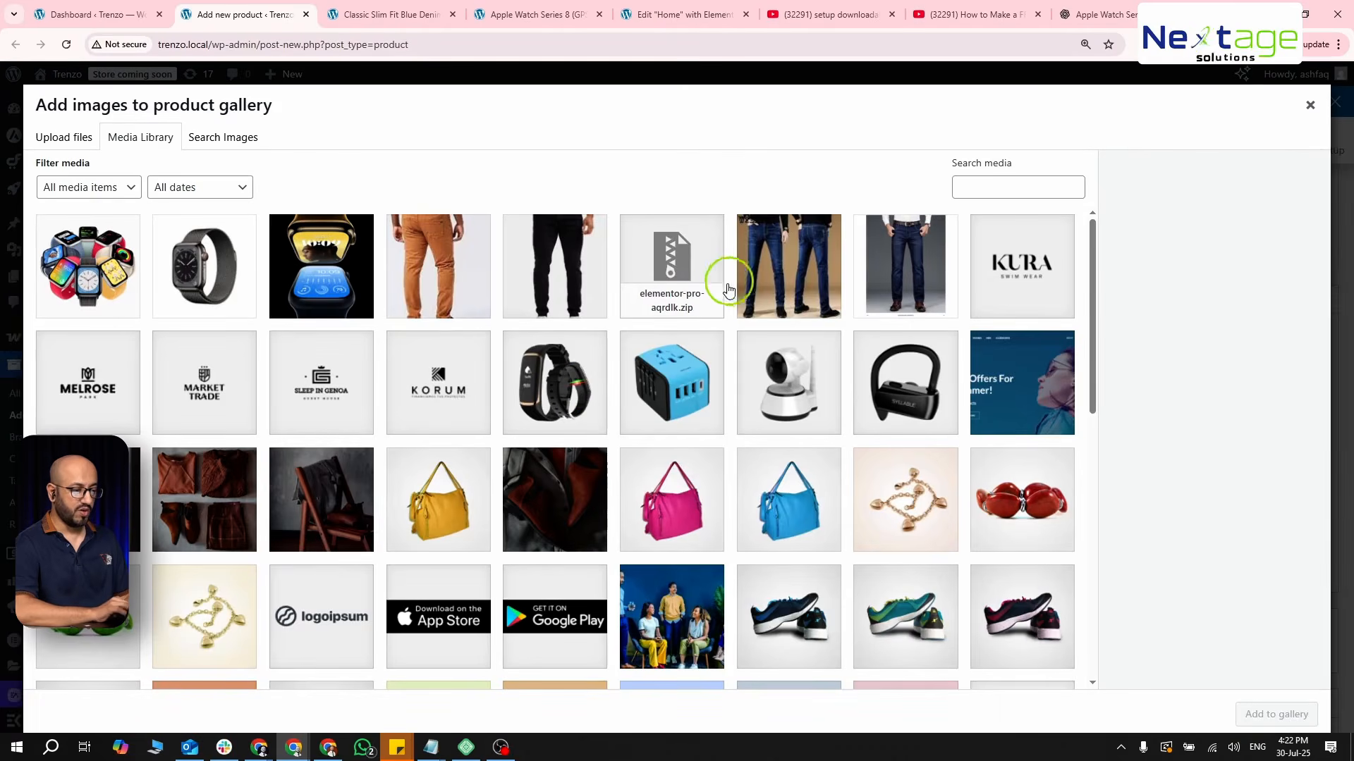
click(739, 282)
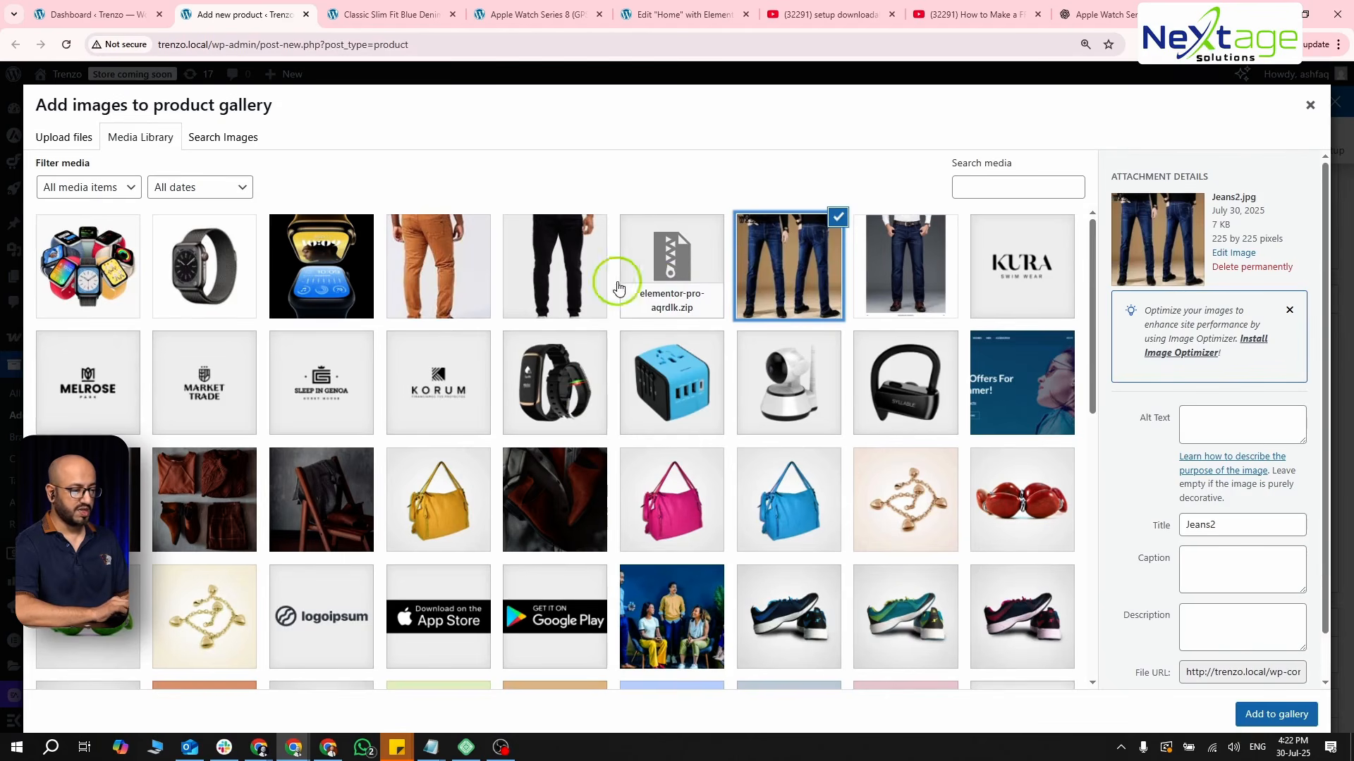
click(557, 271)
click(451, 264)
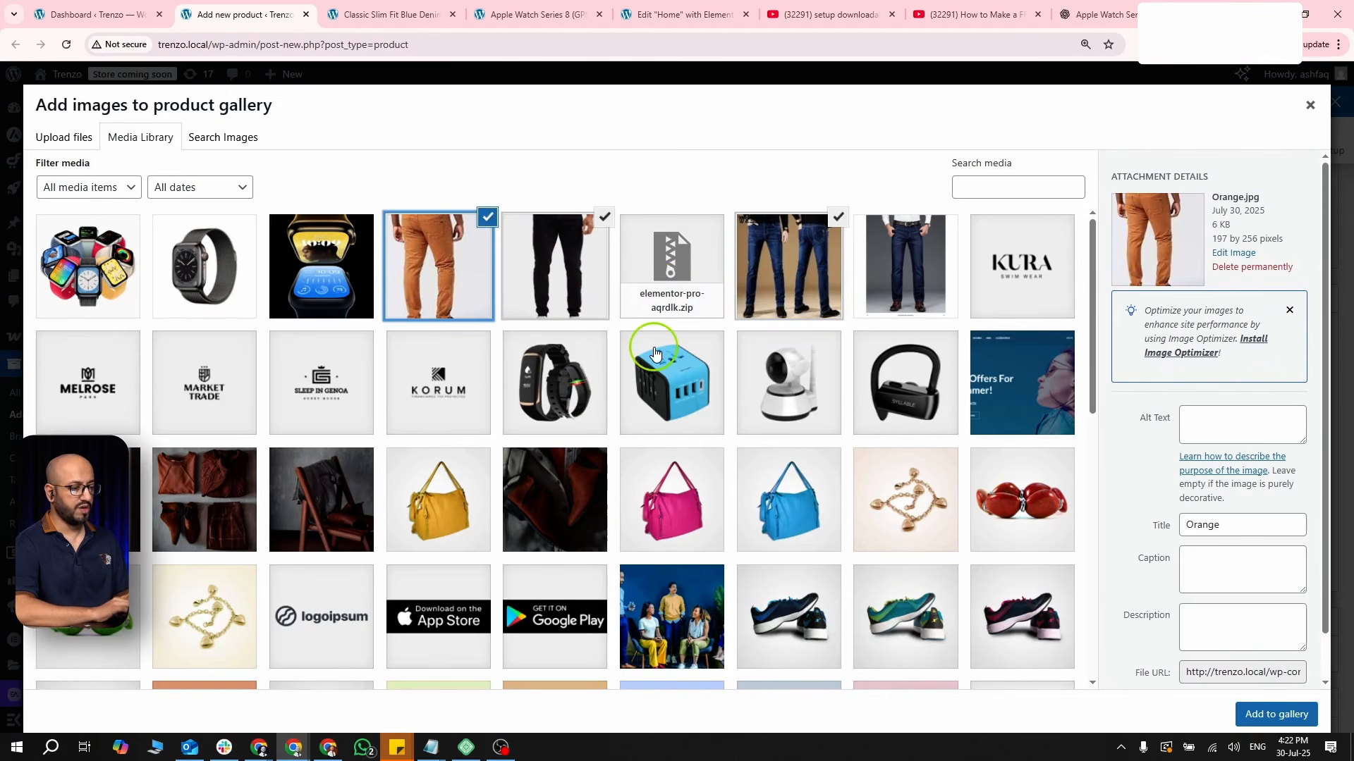
click(1290, 714)
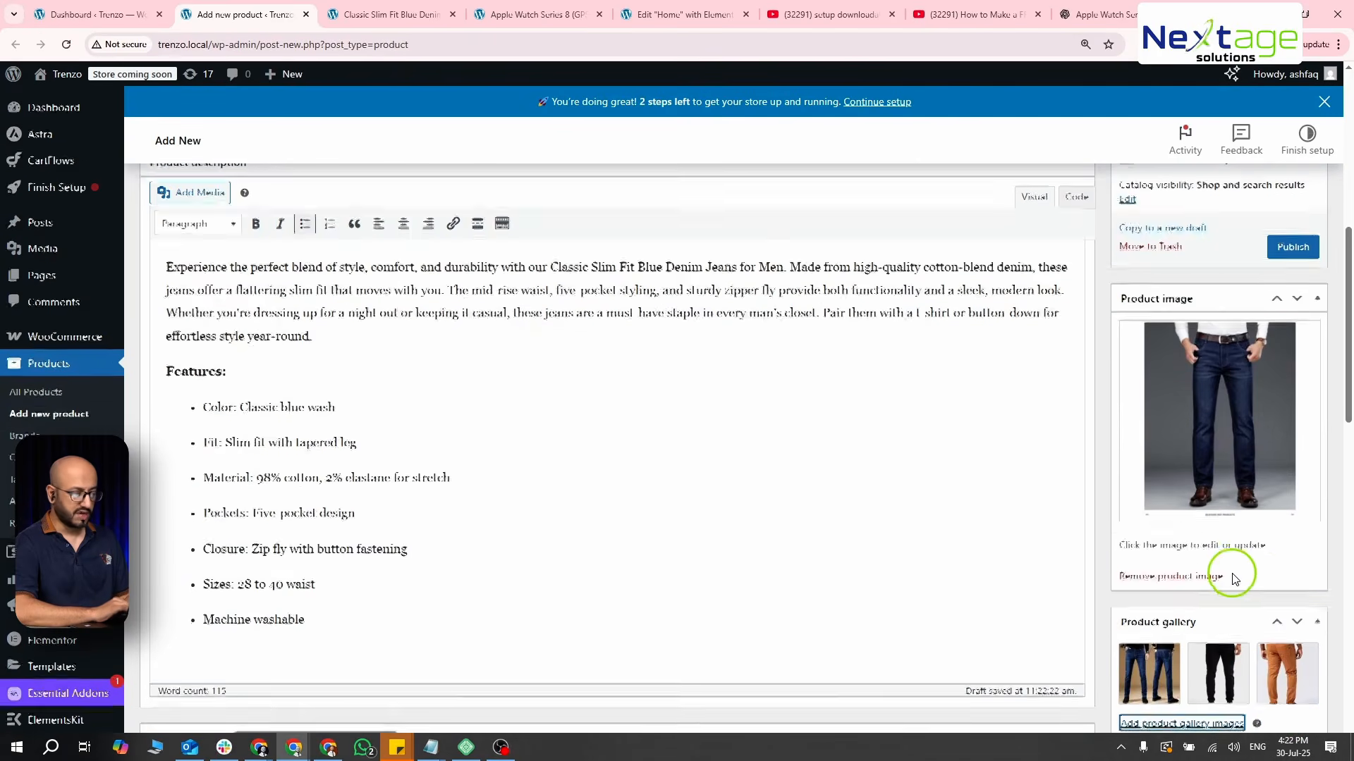
- Look over the remaining product settings and publish the product
scroll(1233, 589, down, 10)
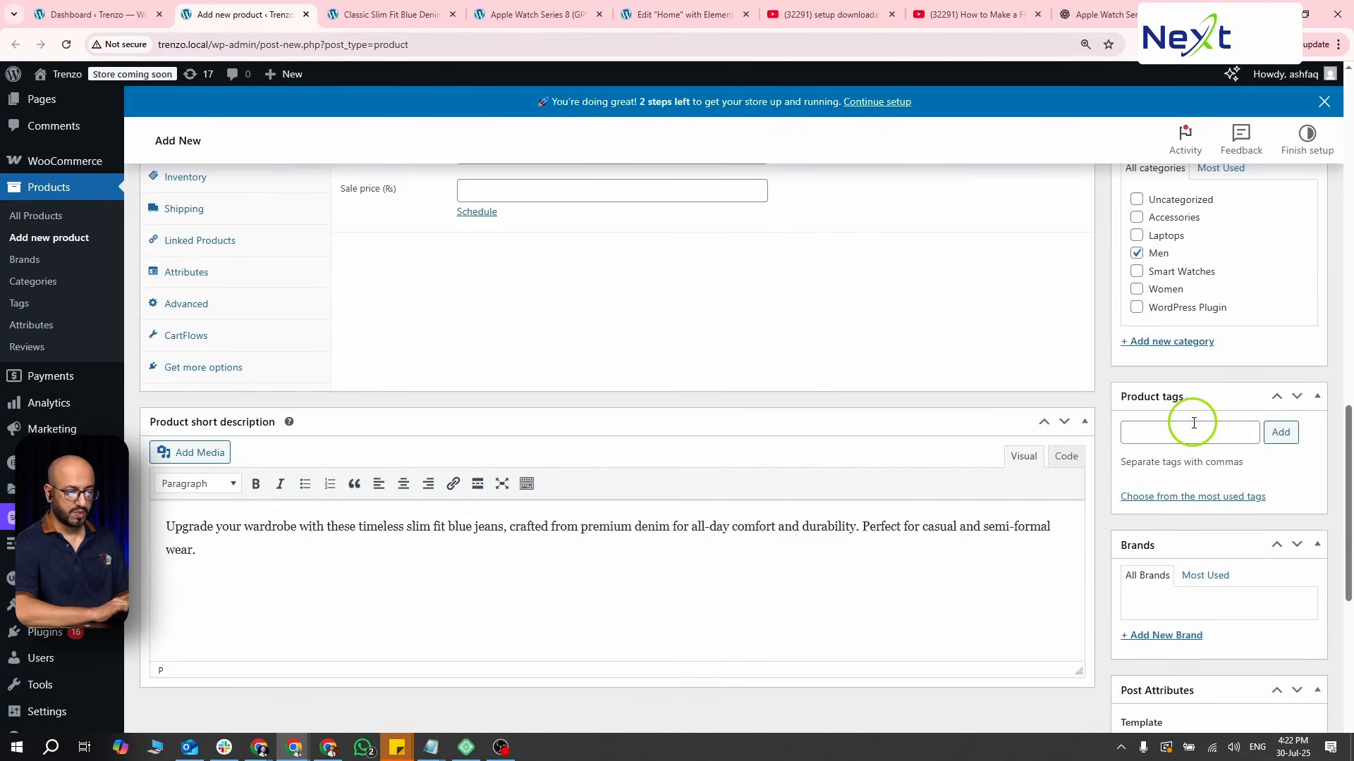
scroll(1194, 423, down, 3)
scroll(1193, 423, up, 10)
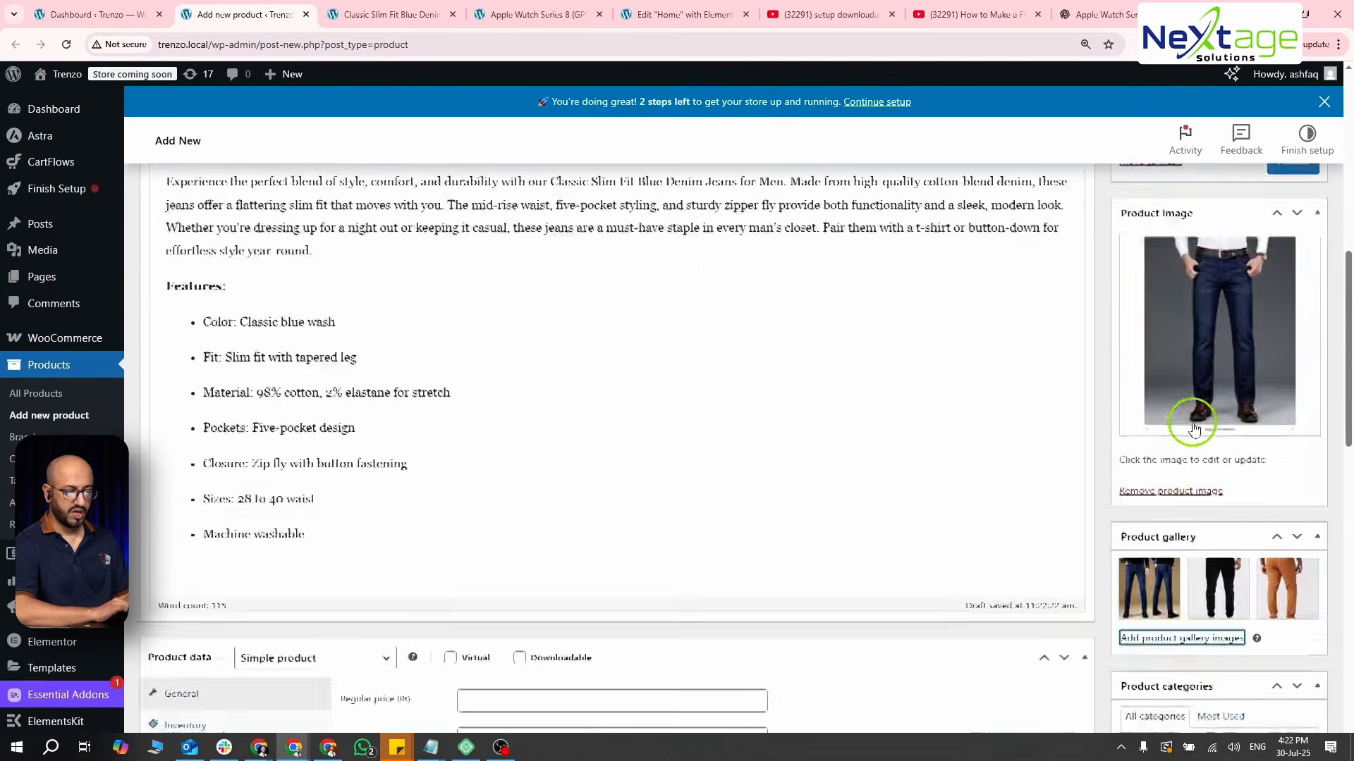
scroll(1192, 423, up, 7)
scroll(1194, 423, down, 2)
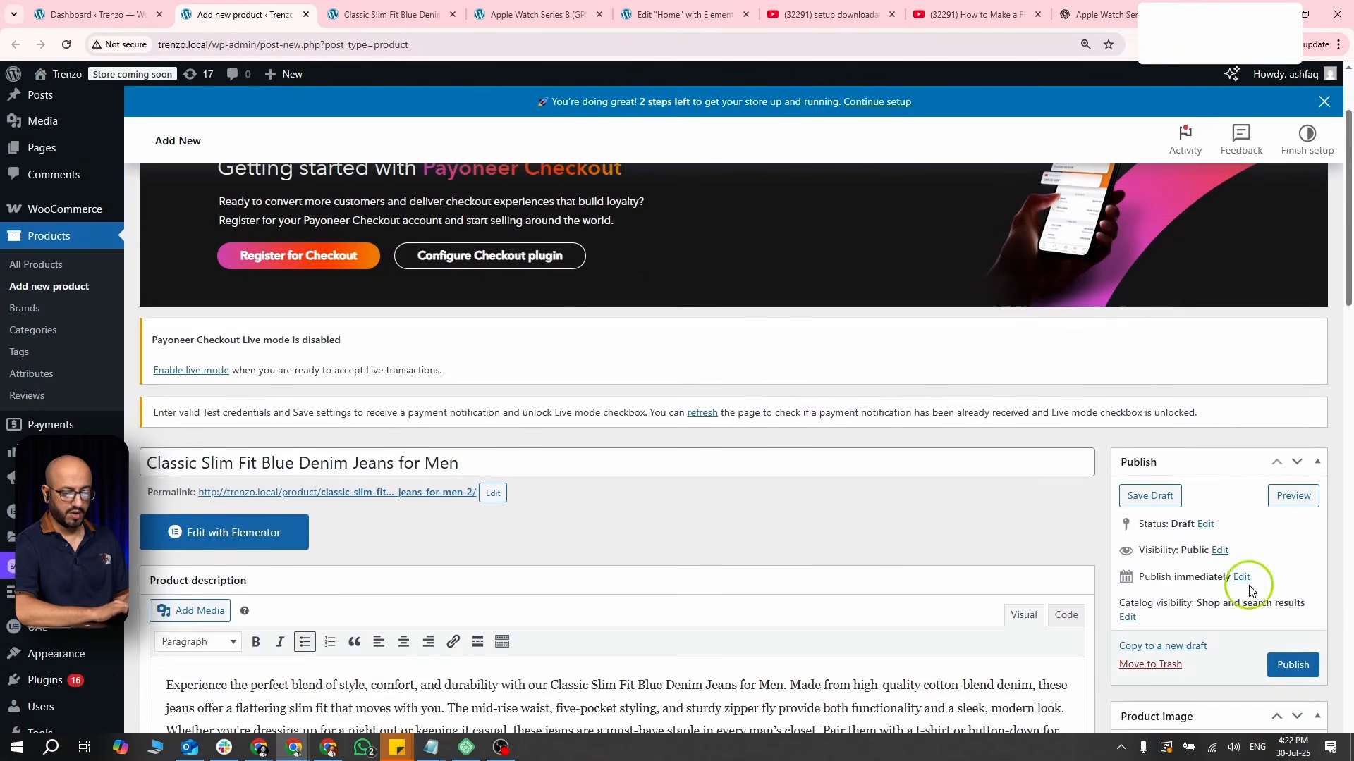
click(1293, 665)
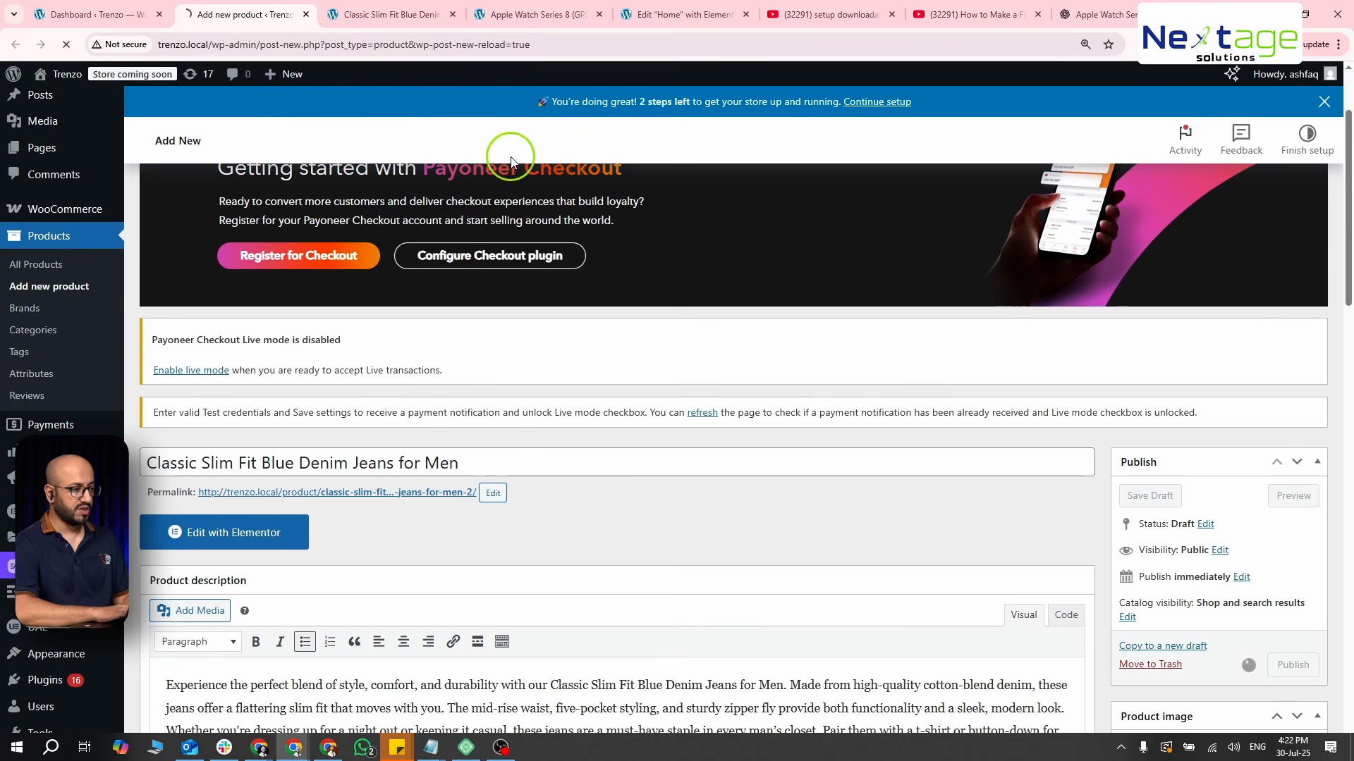
- Reload the jeans product page on the store and view the second gallery image
click(380, 8)
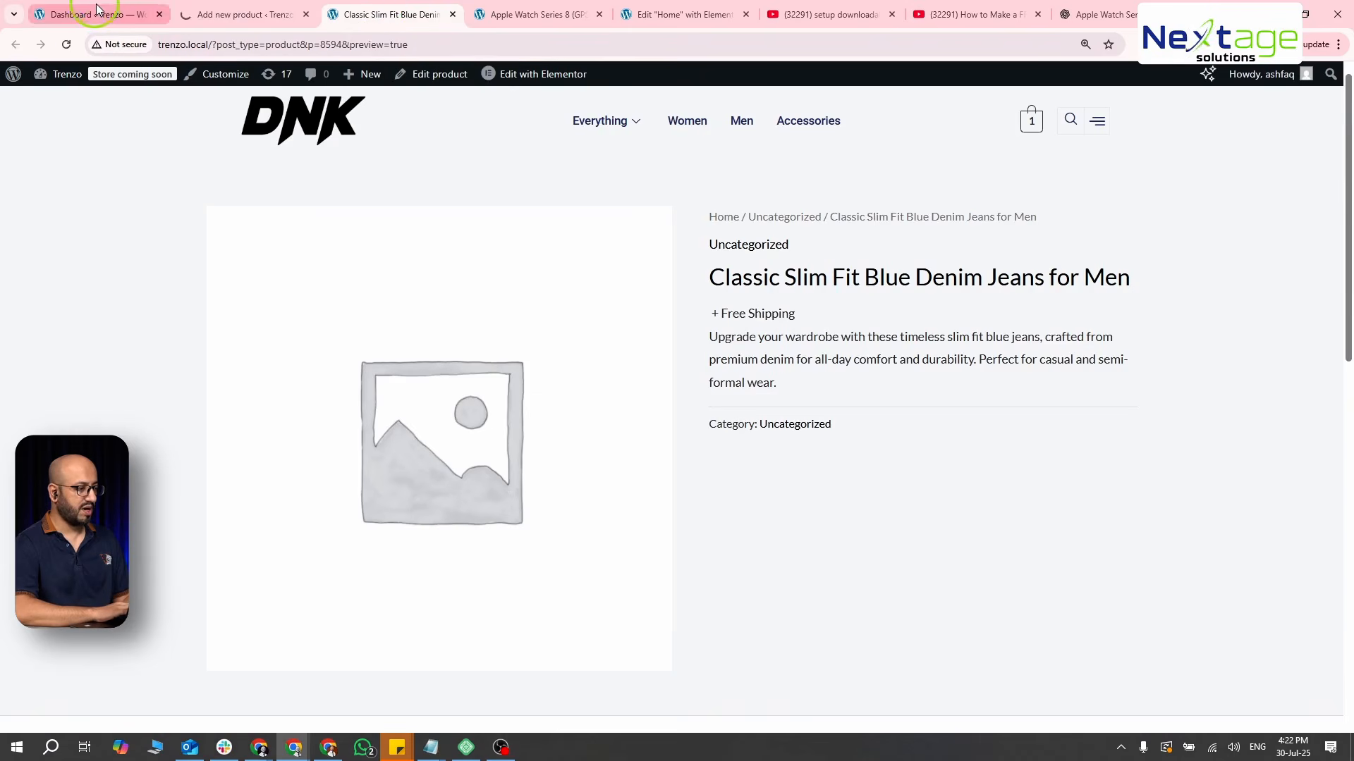
click(67, 44)
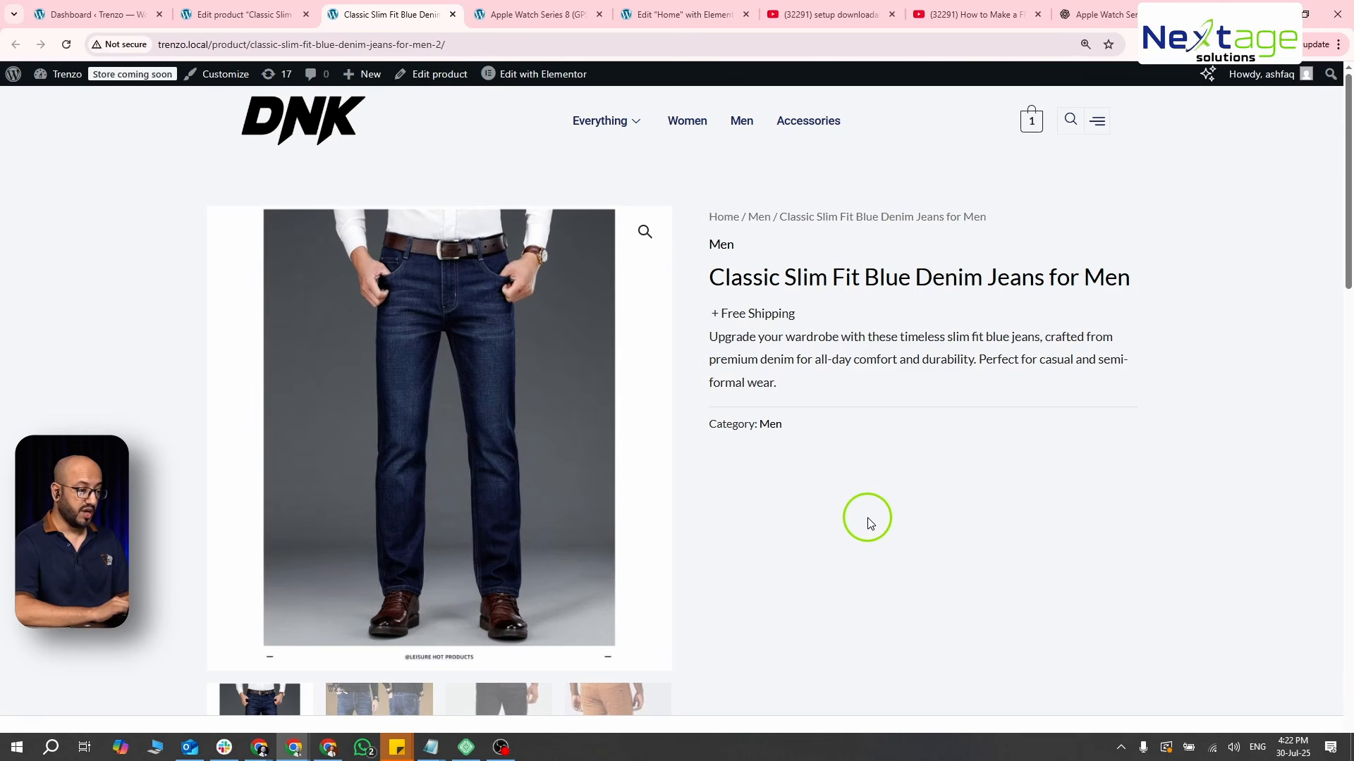
scroll(869, 522, down, 2)
click(392, 617)
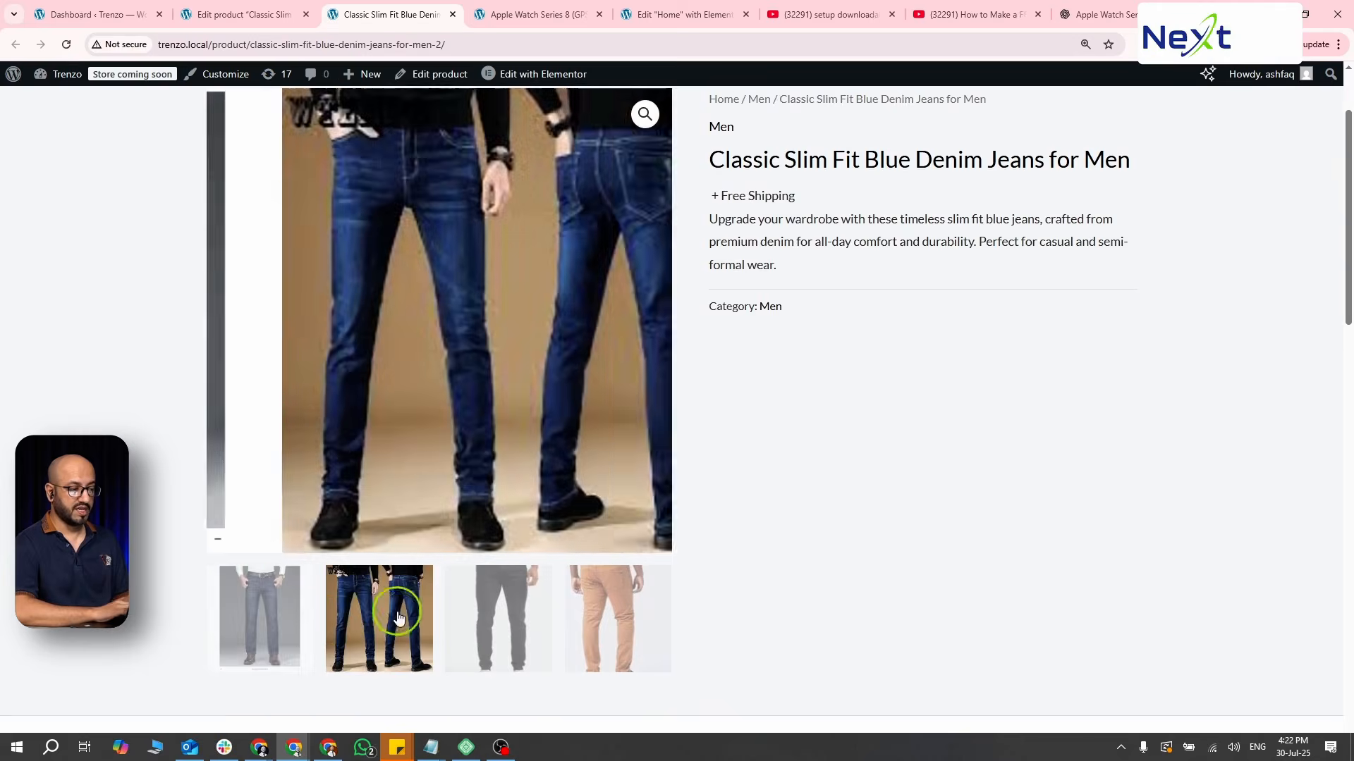
- View the black trousers and orange trousers images in the jeans product's gallery on the store page
click(518, 603)
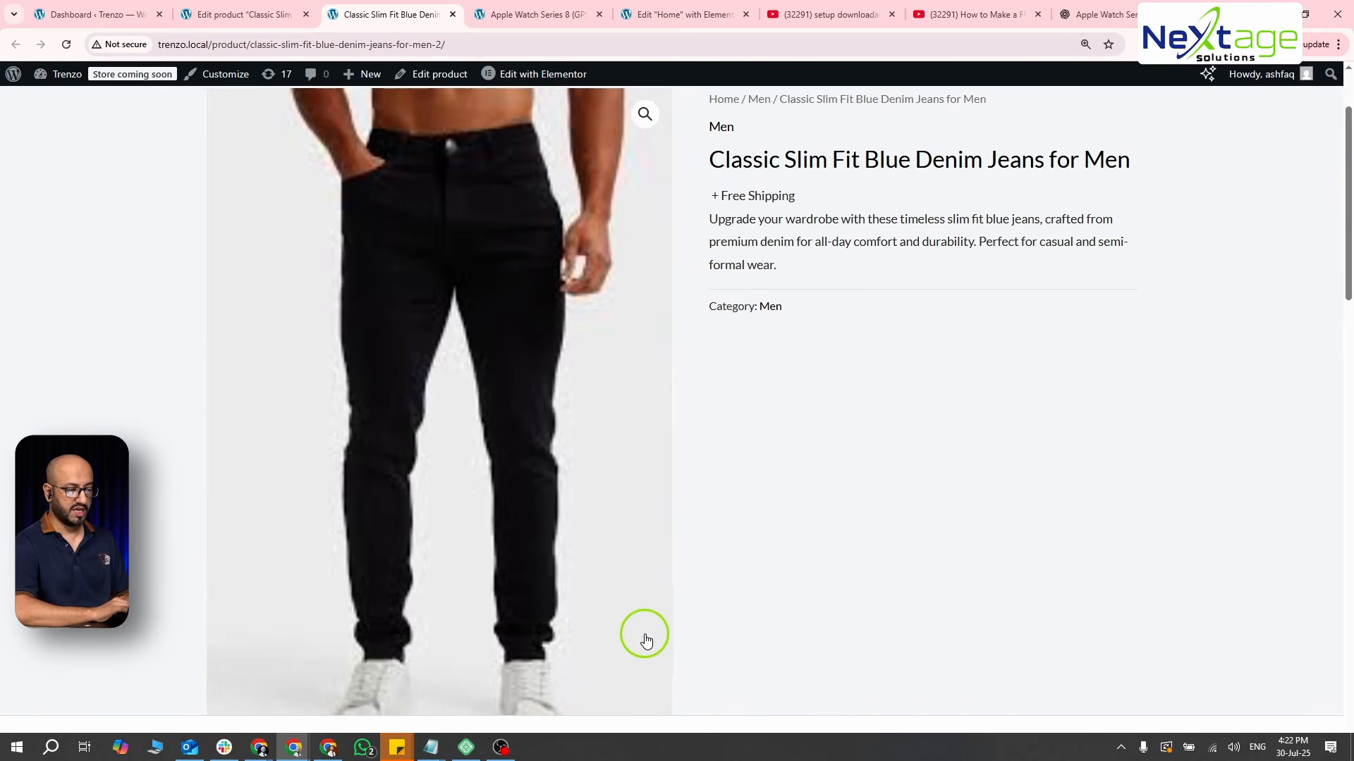
scroll(642, 645, down, 3)
click(644, 655)
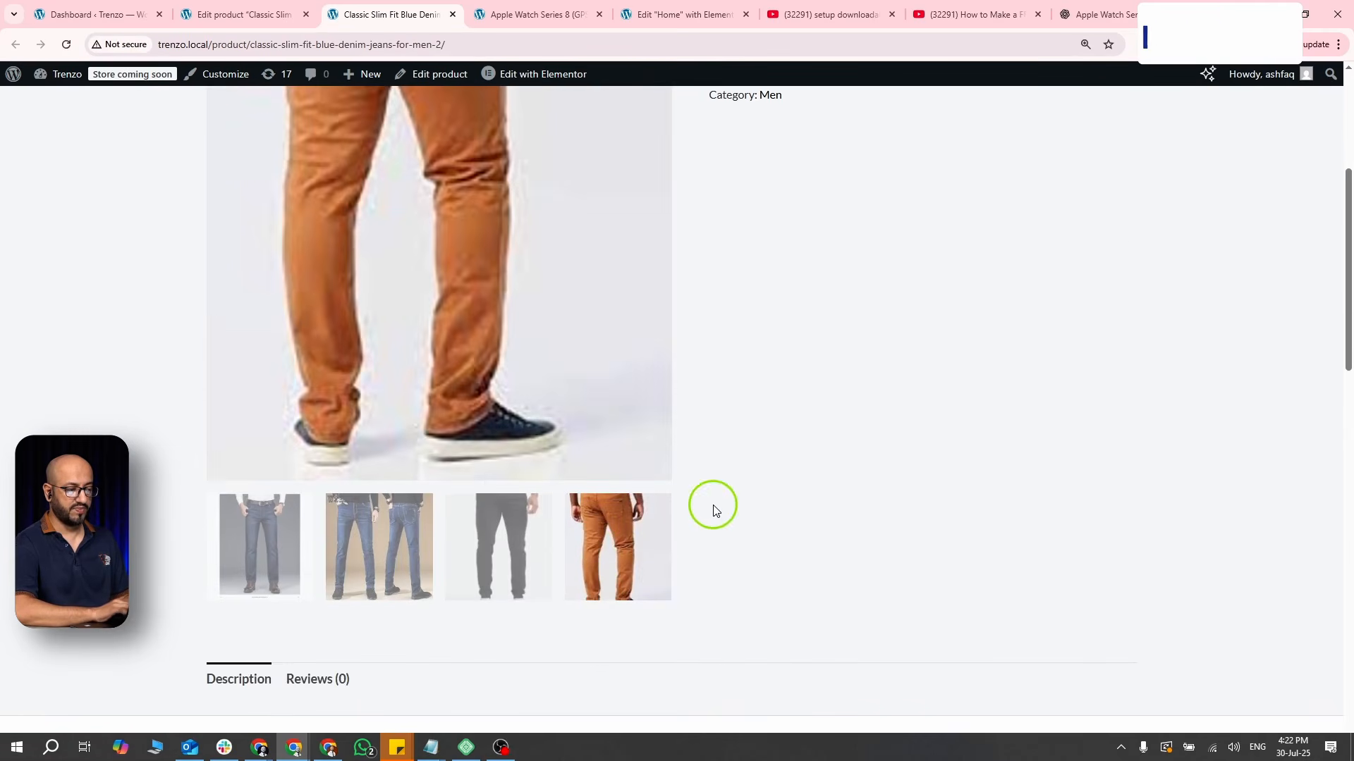
scroll(711, 504, up, 4)
- Return to editing the jeans product and set its regular price to 2599 and sale price to 1199
click(235, 14)
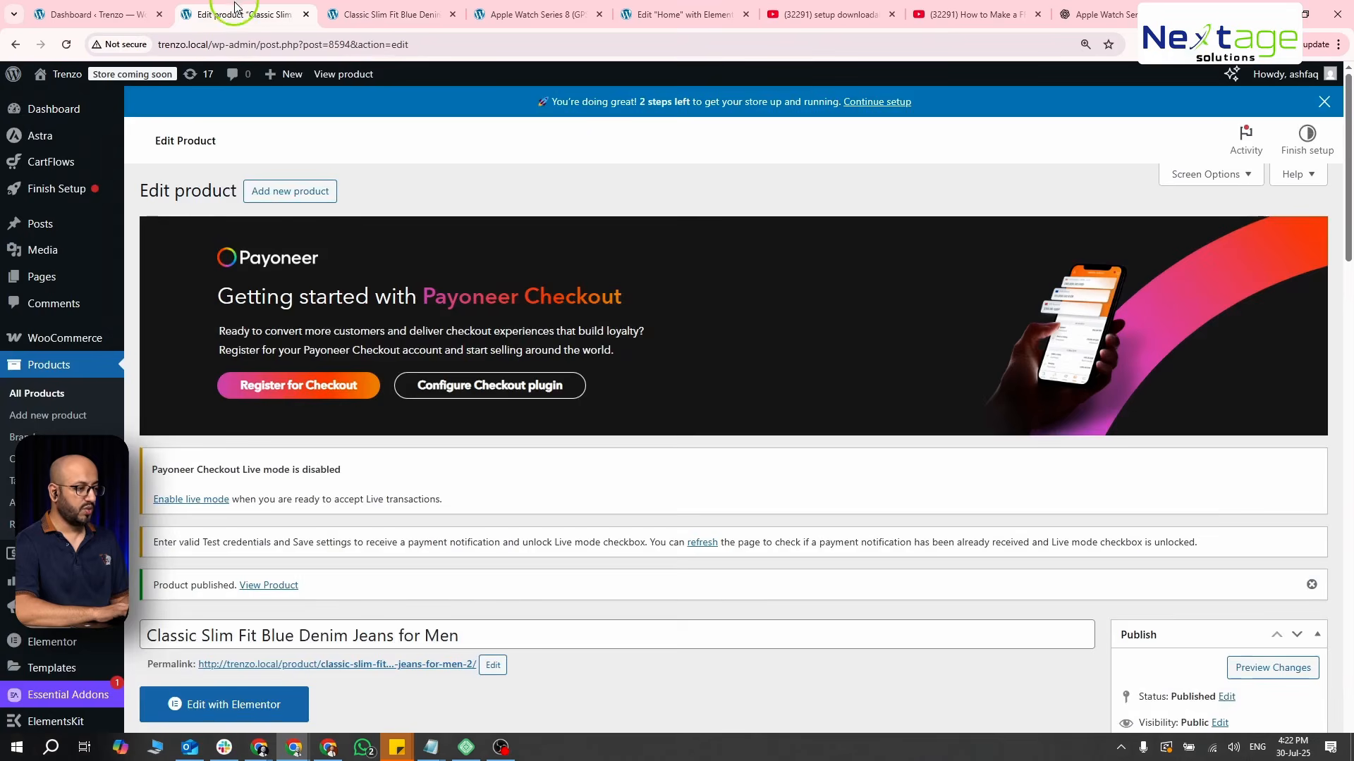
scroll(380, 295, down, 7)
scroll(380, 294, down, 7)
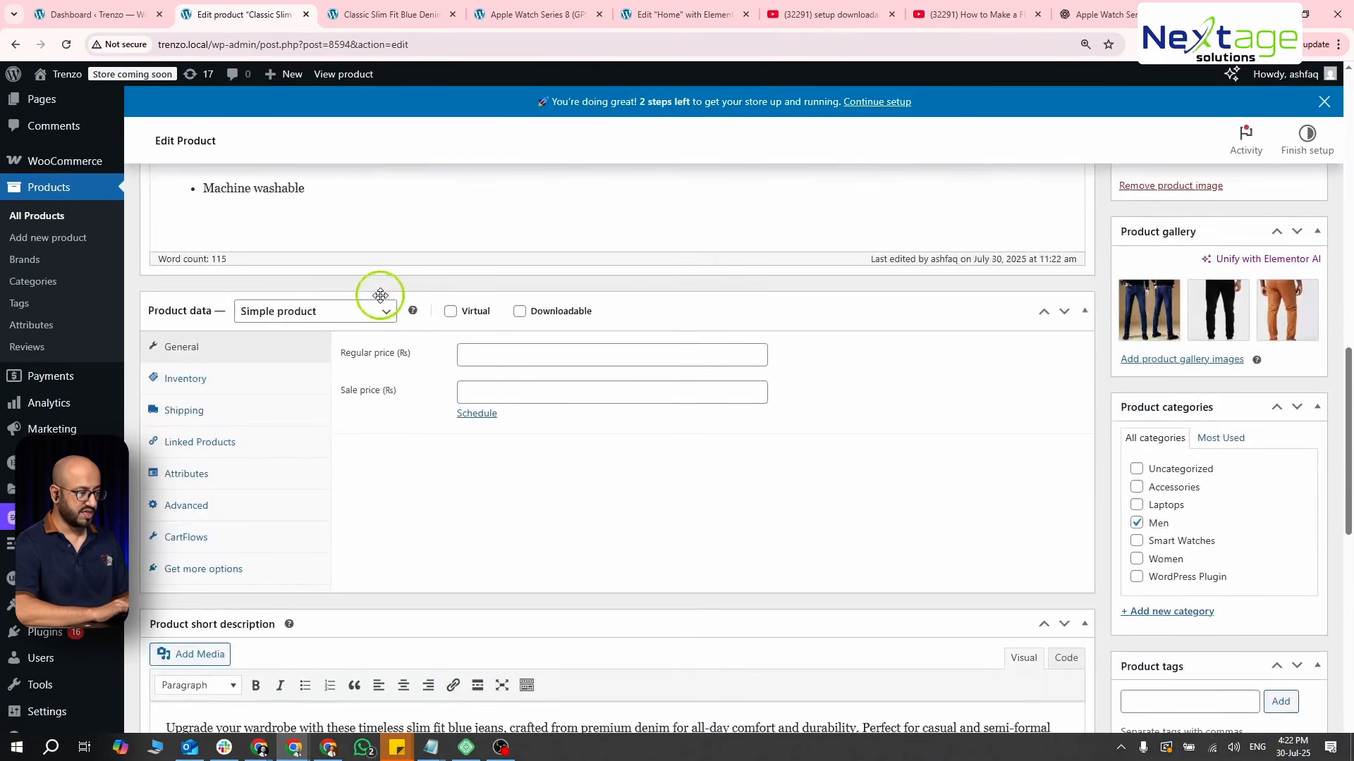
click(470, 358)
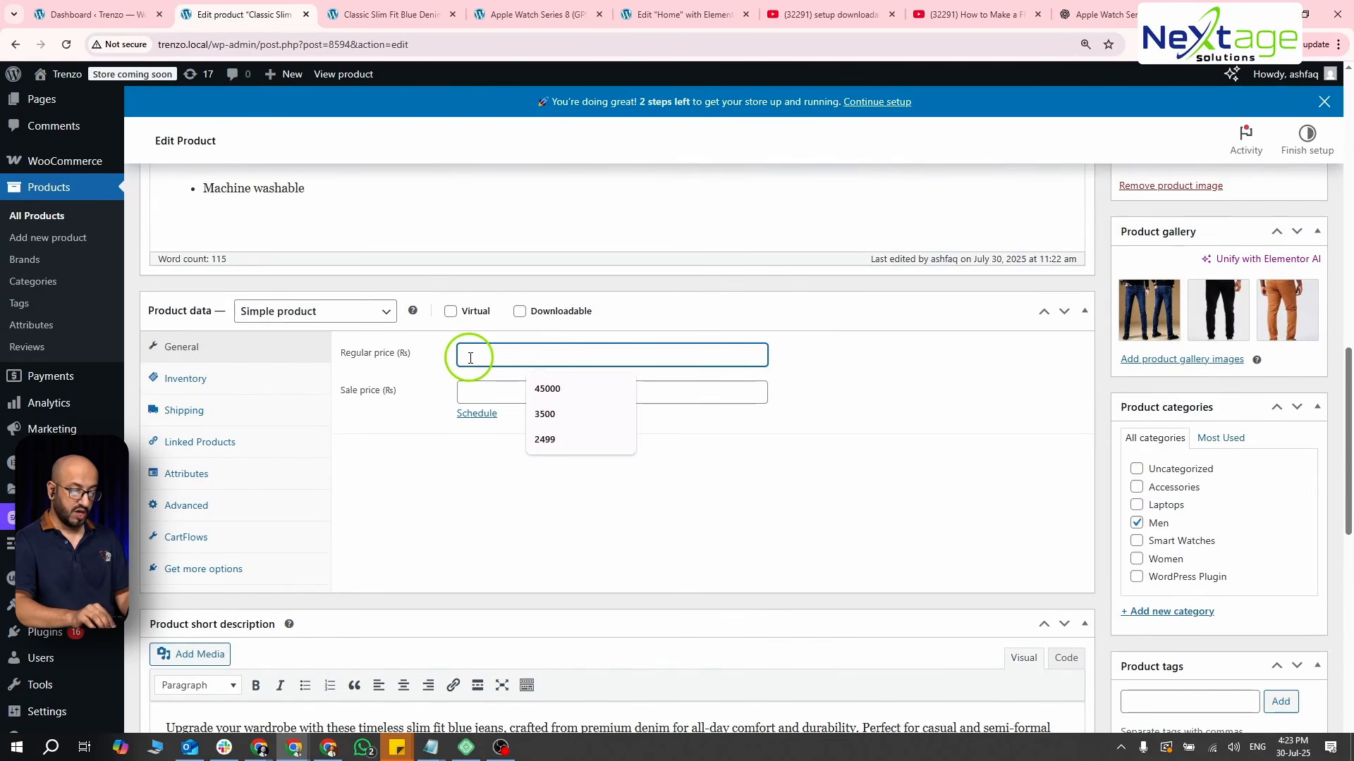
text(1199)
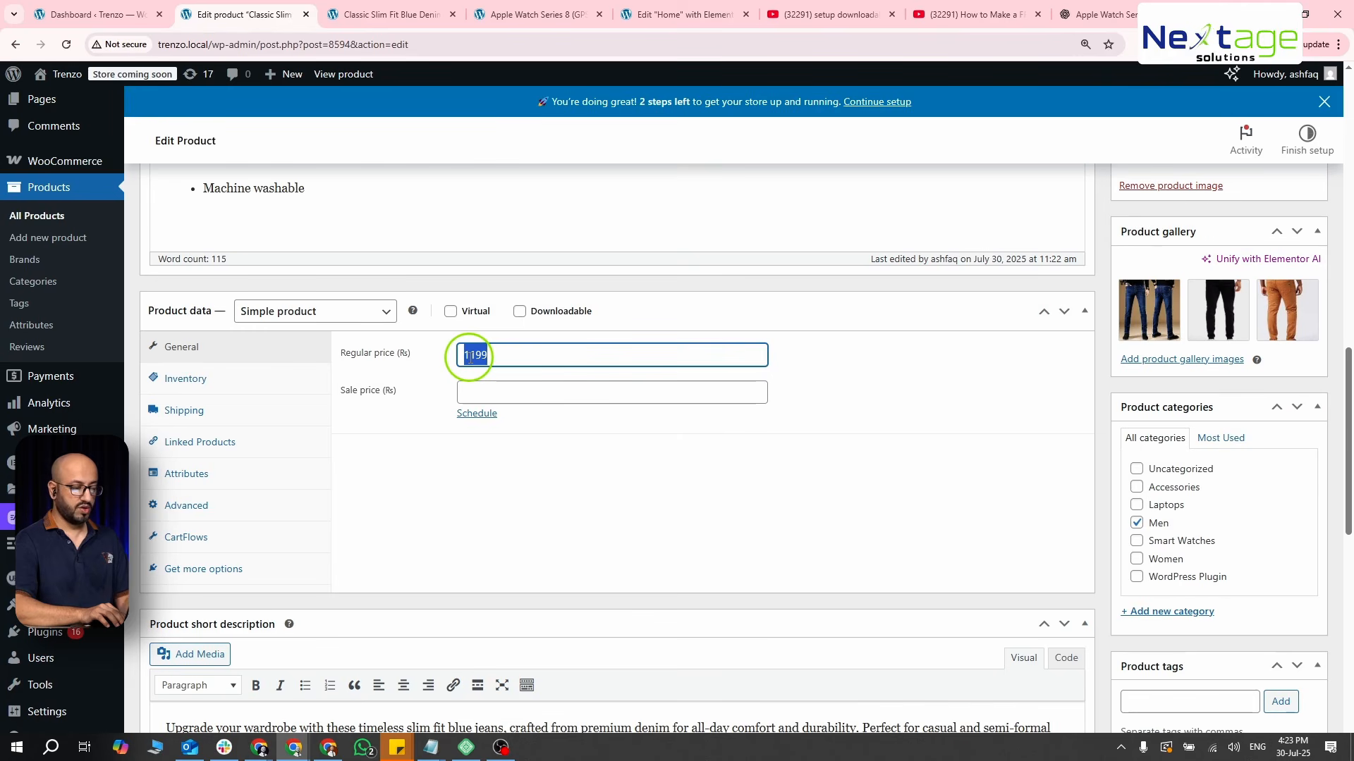
text(2599)
key(Tab)
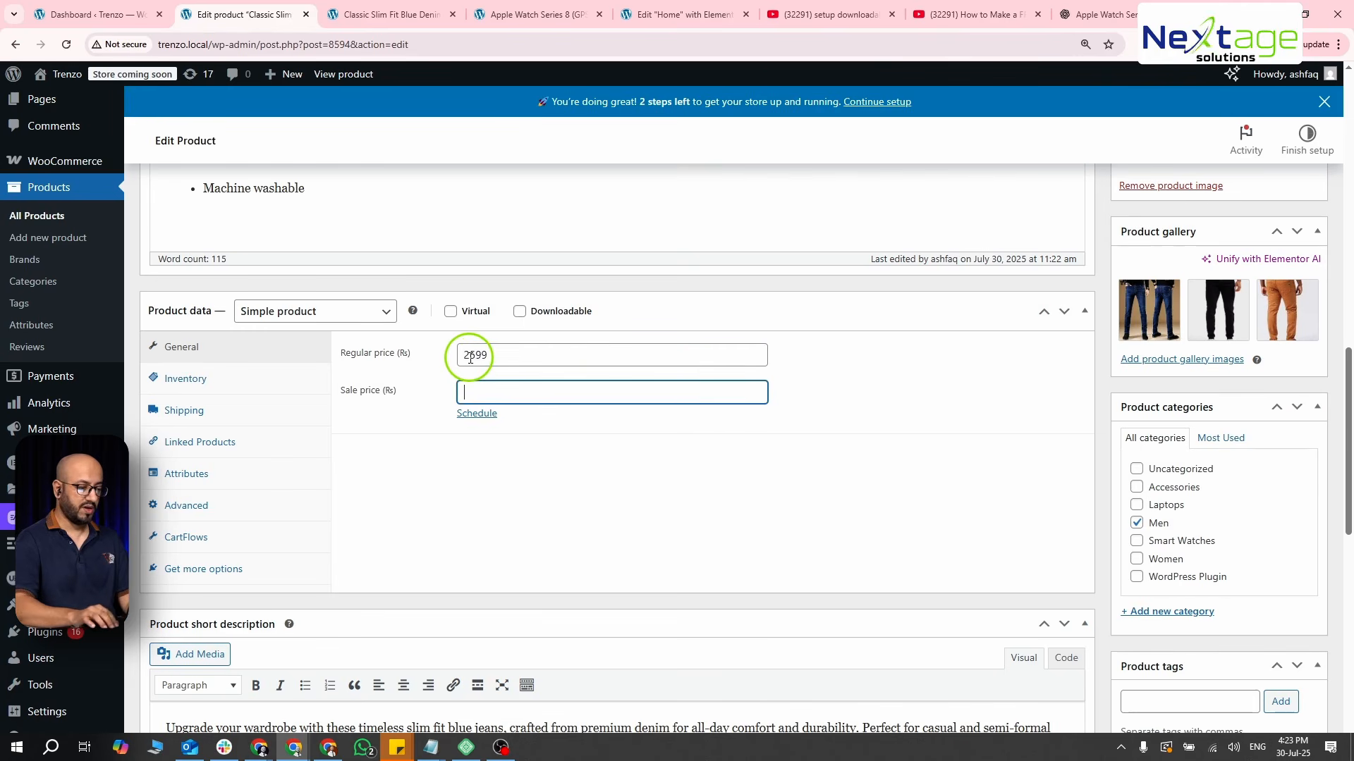
text(1199)
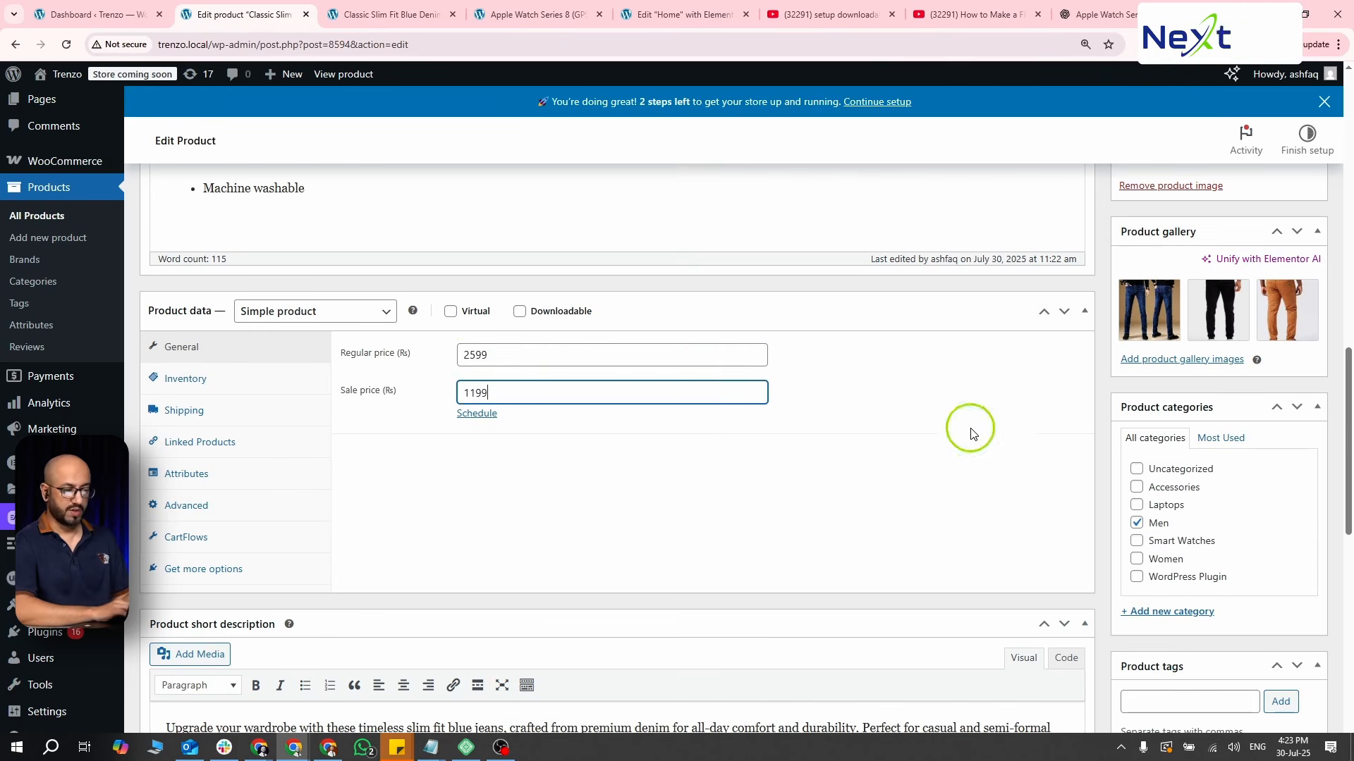
- Update the jeans product and reload its store page to check the prices
scroll(916, 450, up, 8)
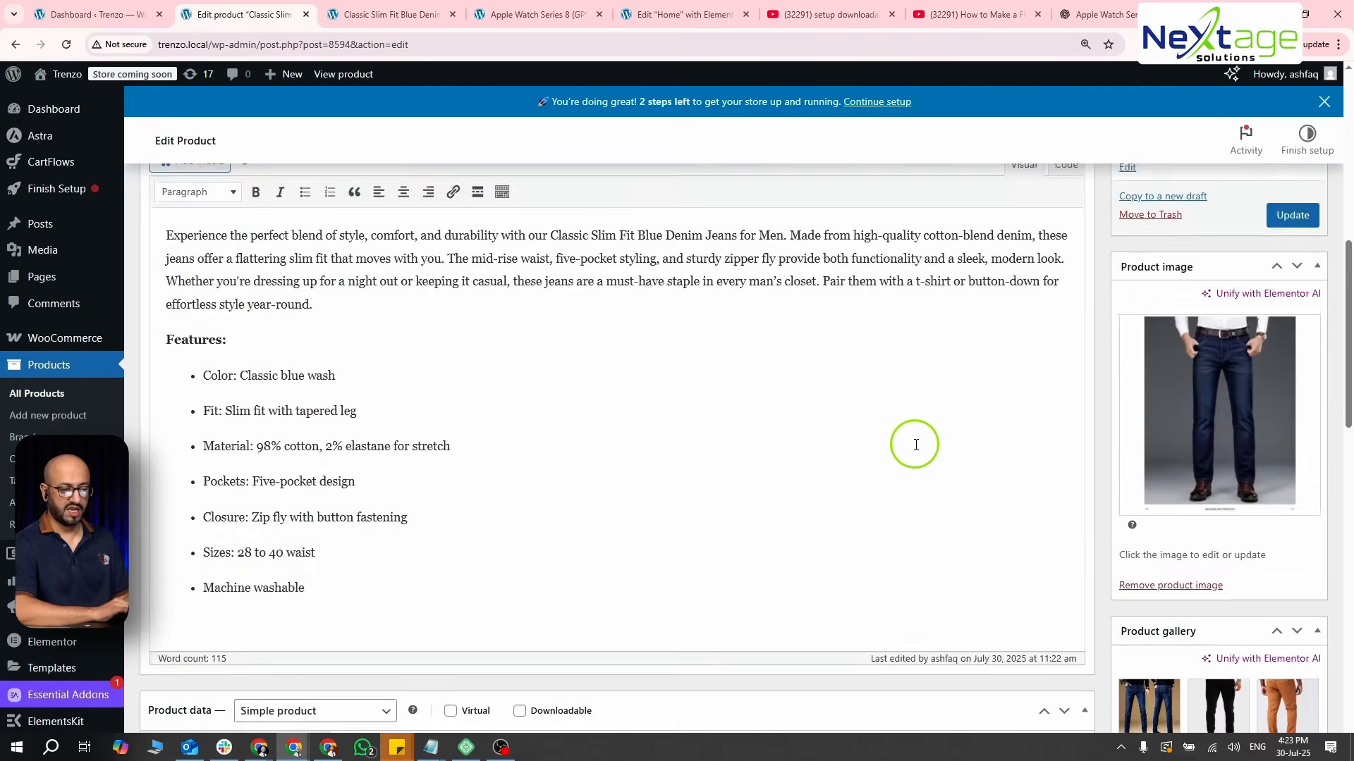
click(1311, 336)
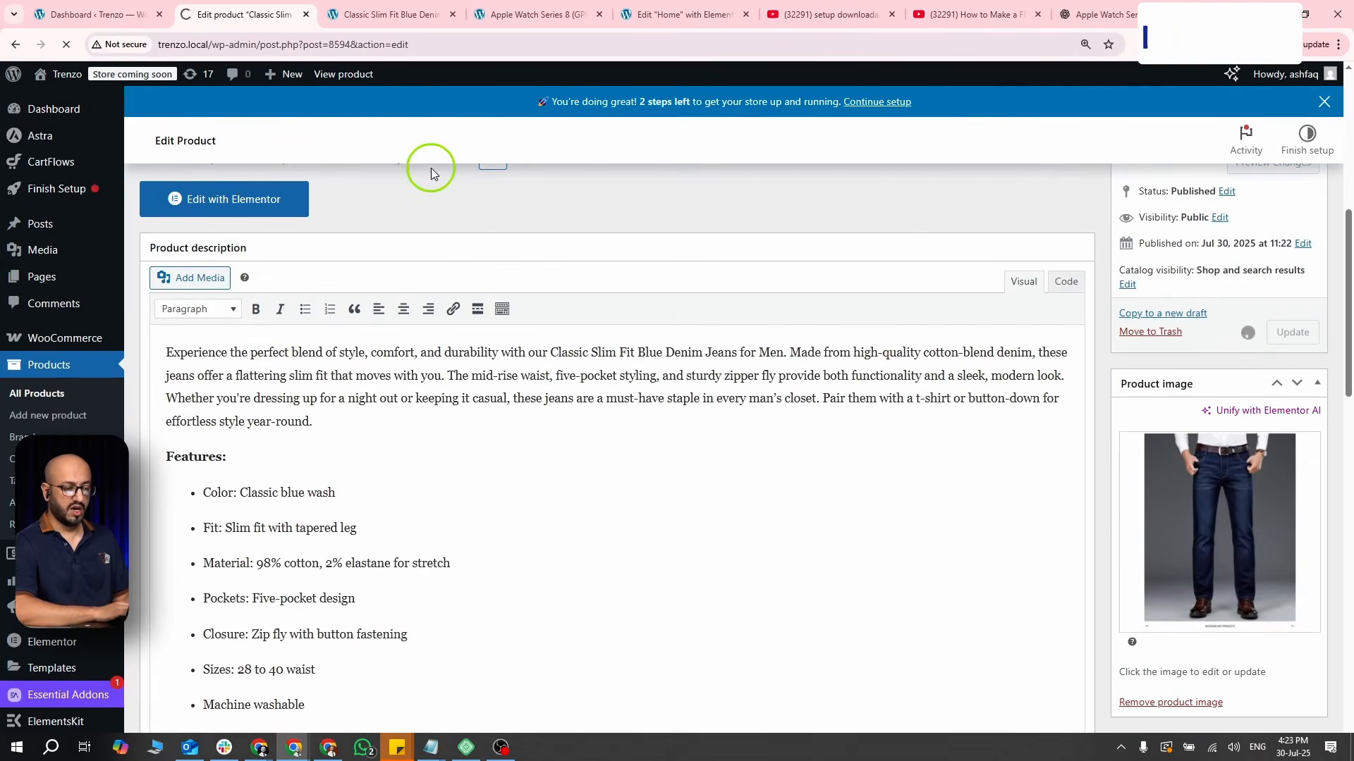
click(343, 14)
click(66, 44)
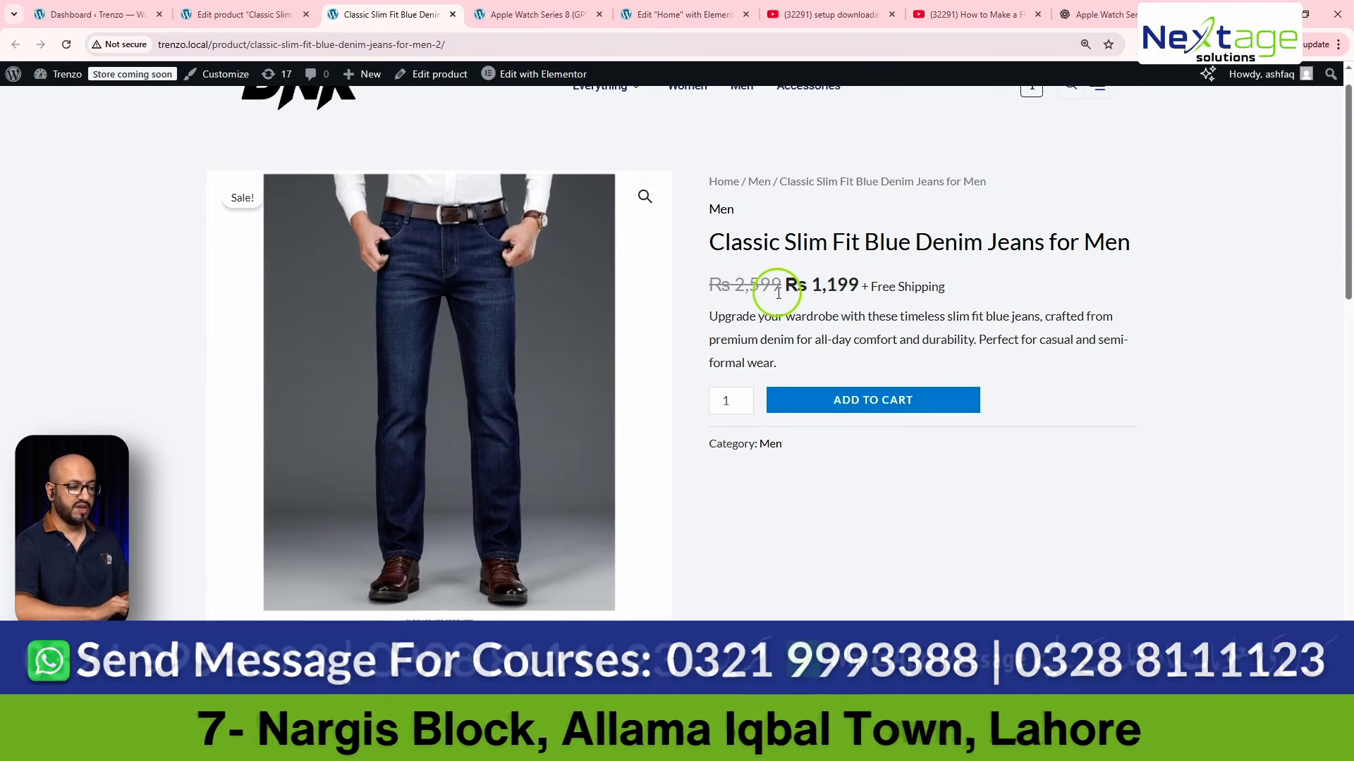
- Return to the product editor and show the attribute settings in the jeans product's data
click(240, 9)
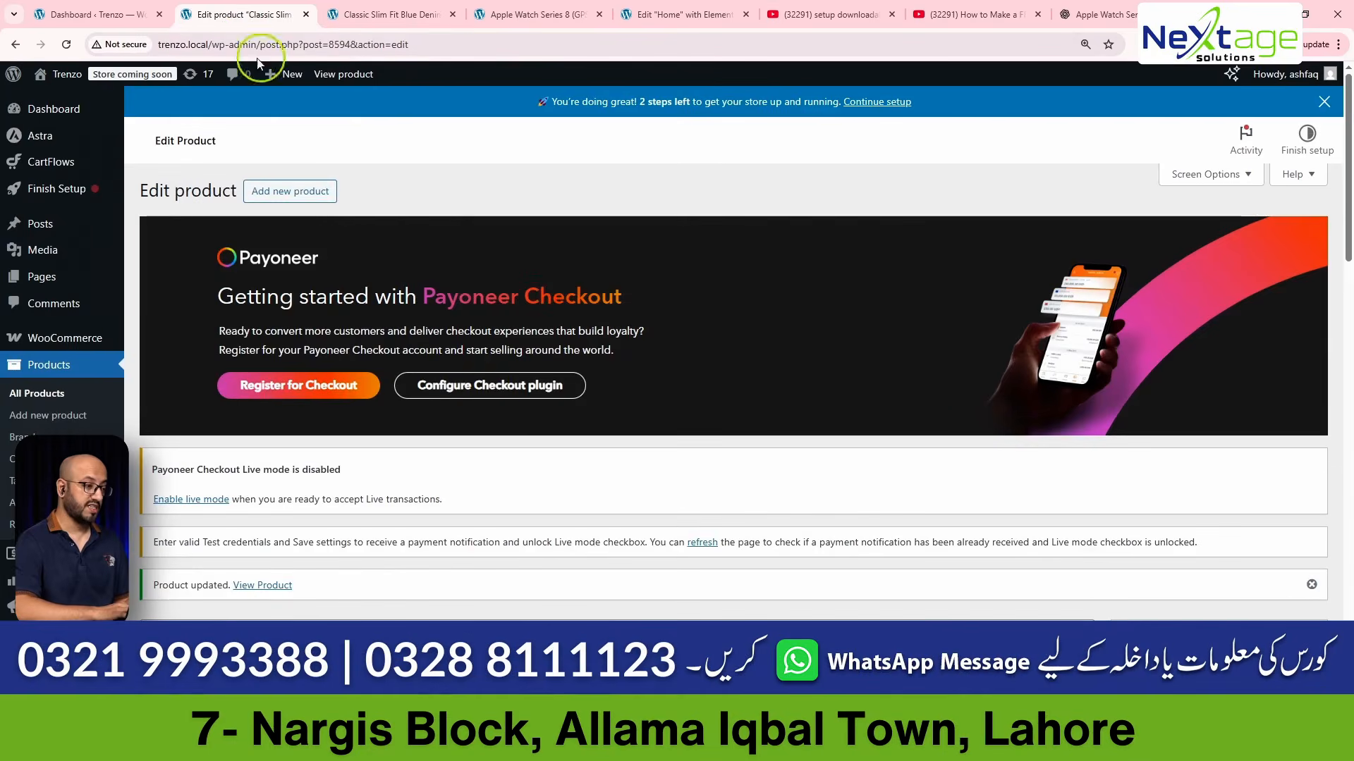
scroll(494, 388, down, 5)
scroll(488, 391, down, 8)
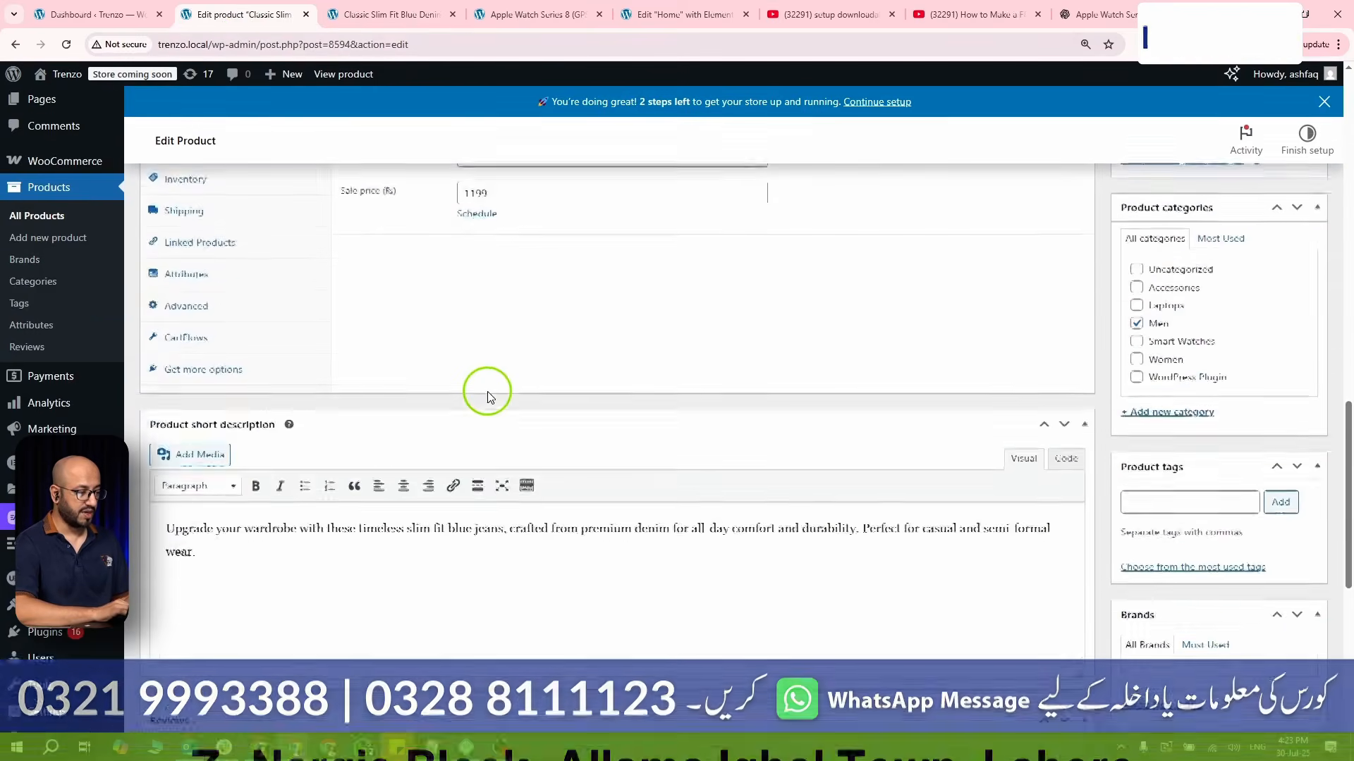
scroll(488, 392, up, 3)
scroll(486, 391, down, 1)
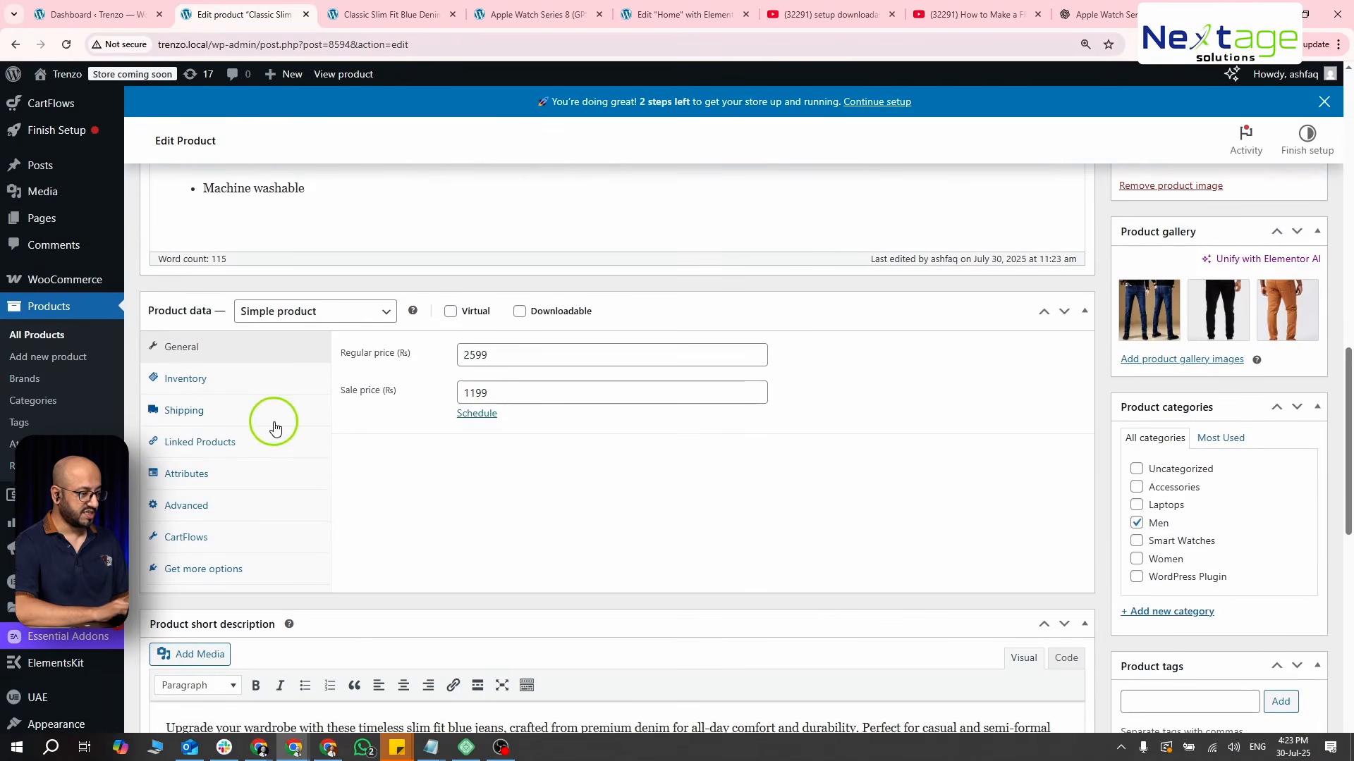
click(205, 478)
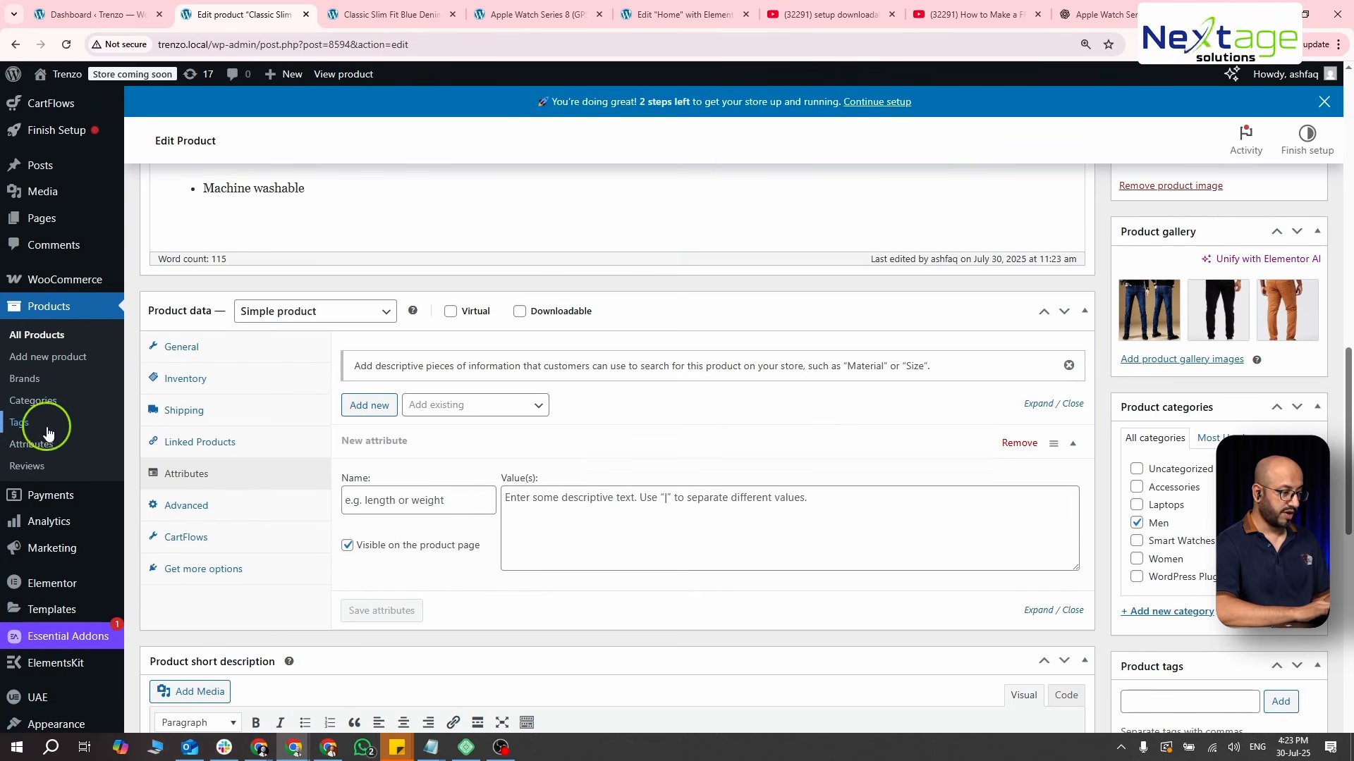
- Open the store-wide product attributes page in a separate browser tab and show the existing attributes
middle_click(20, 442)
click(455, 13)
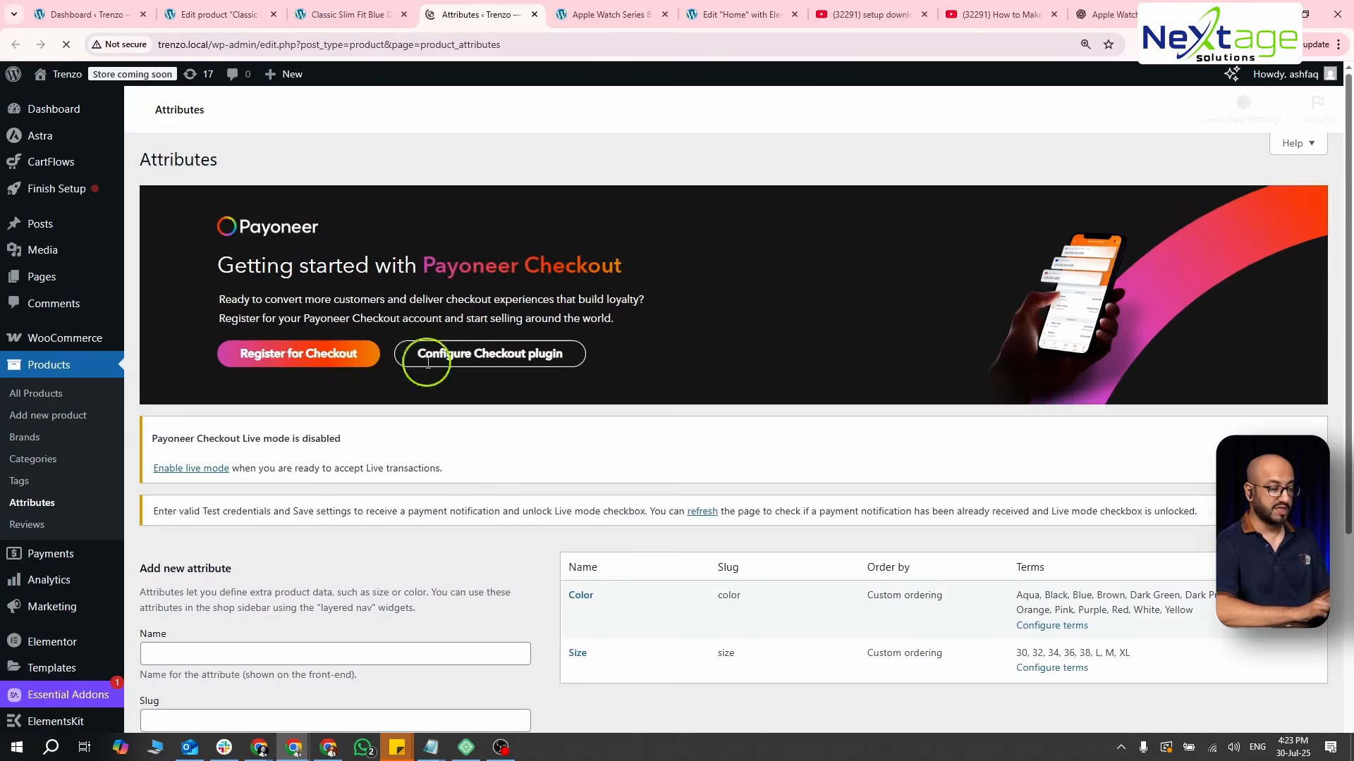
scroll(498, 462, down, 3)
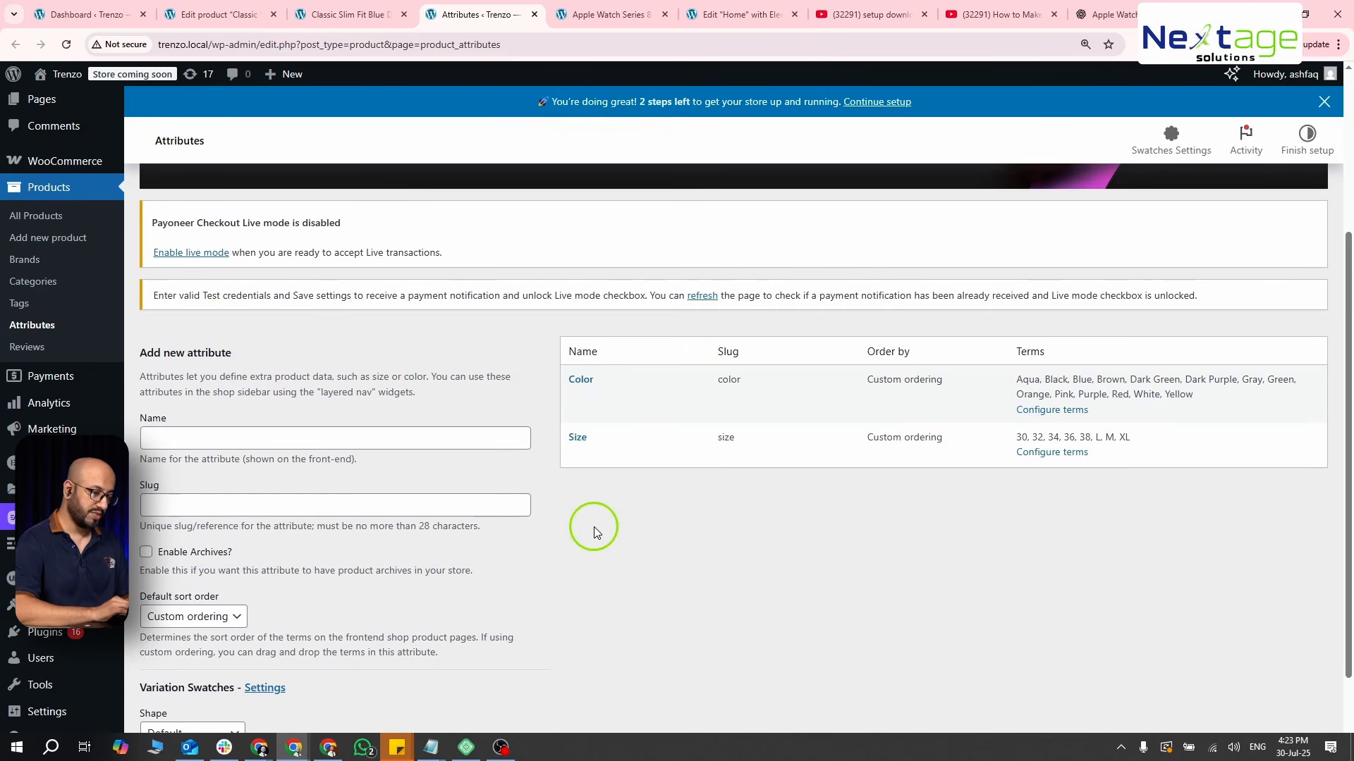
- Delete the existing Size and Color attributes from the store's attribute list
mouse_move(612, 395)
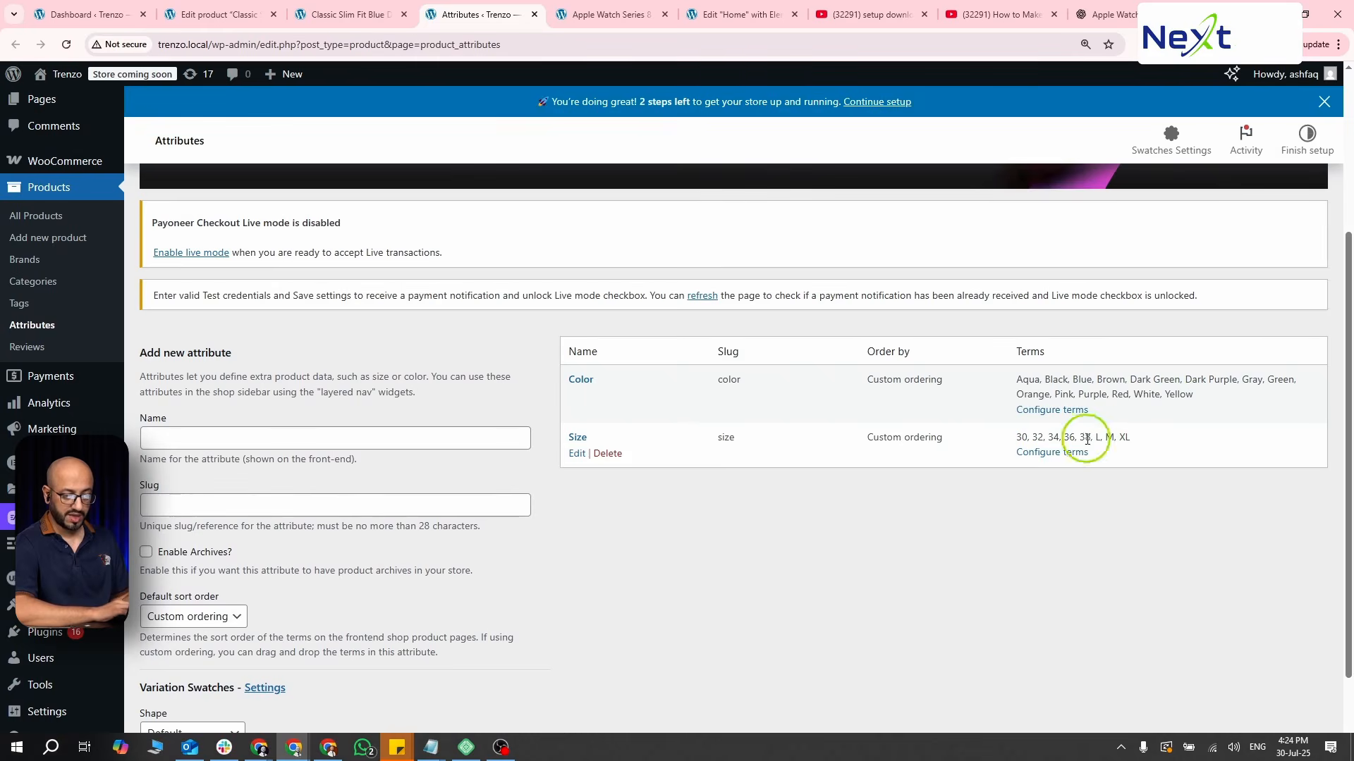
click(607, 453)
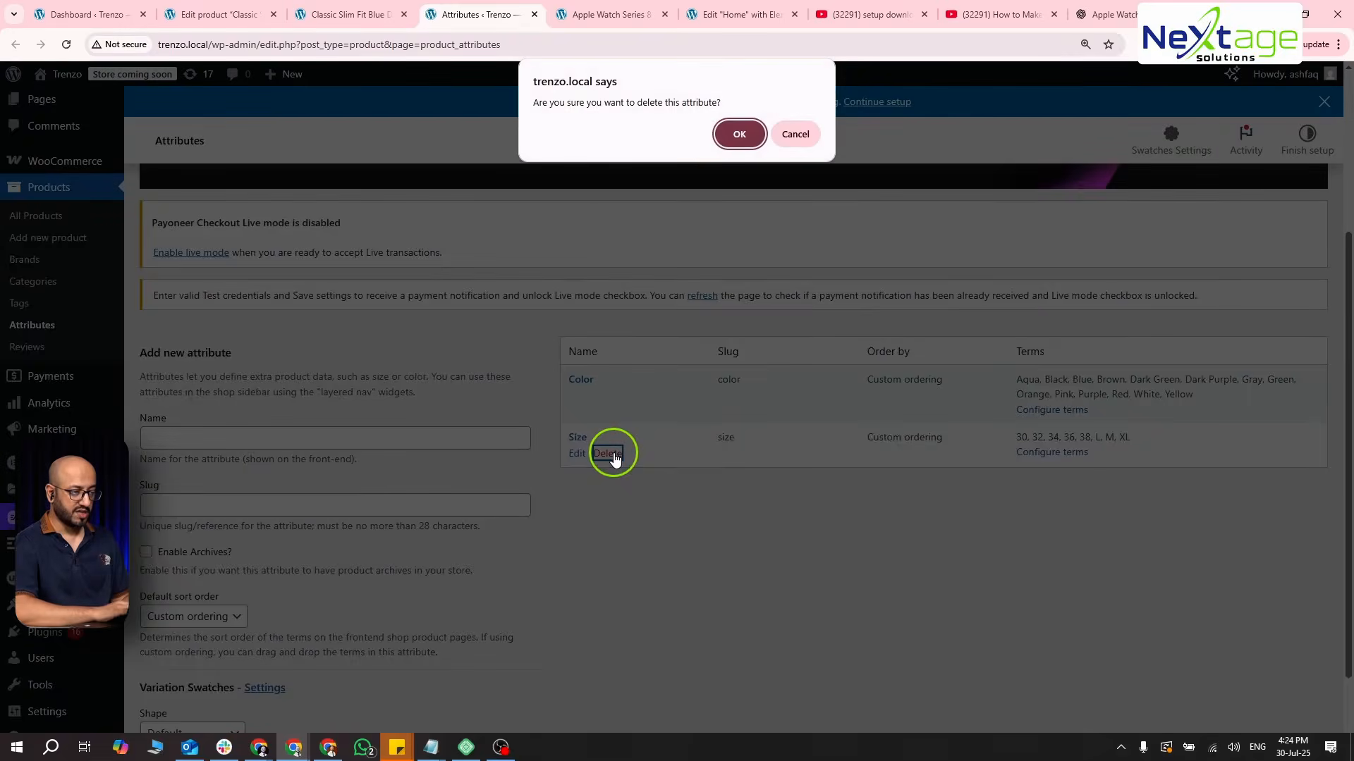
key(Return)
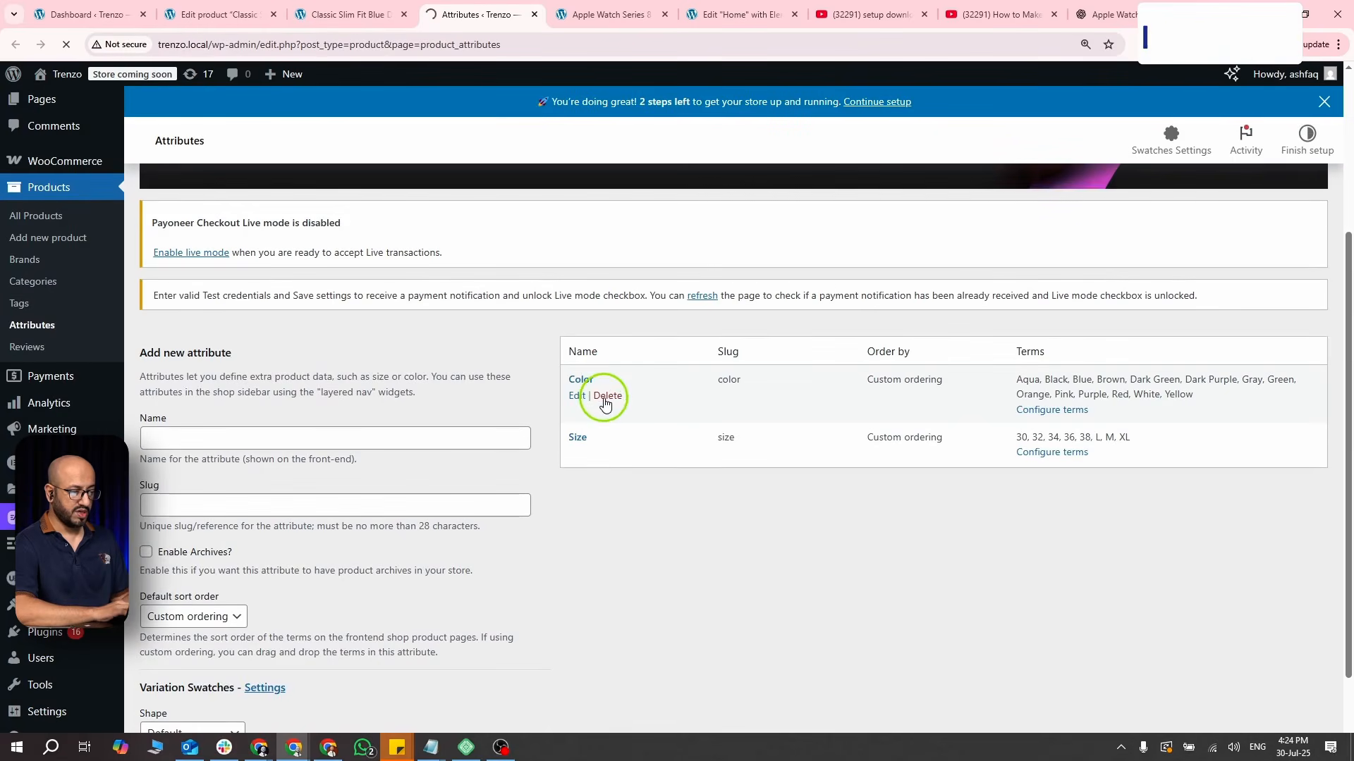
click(606, 396)
key(Return)
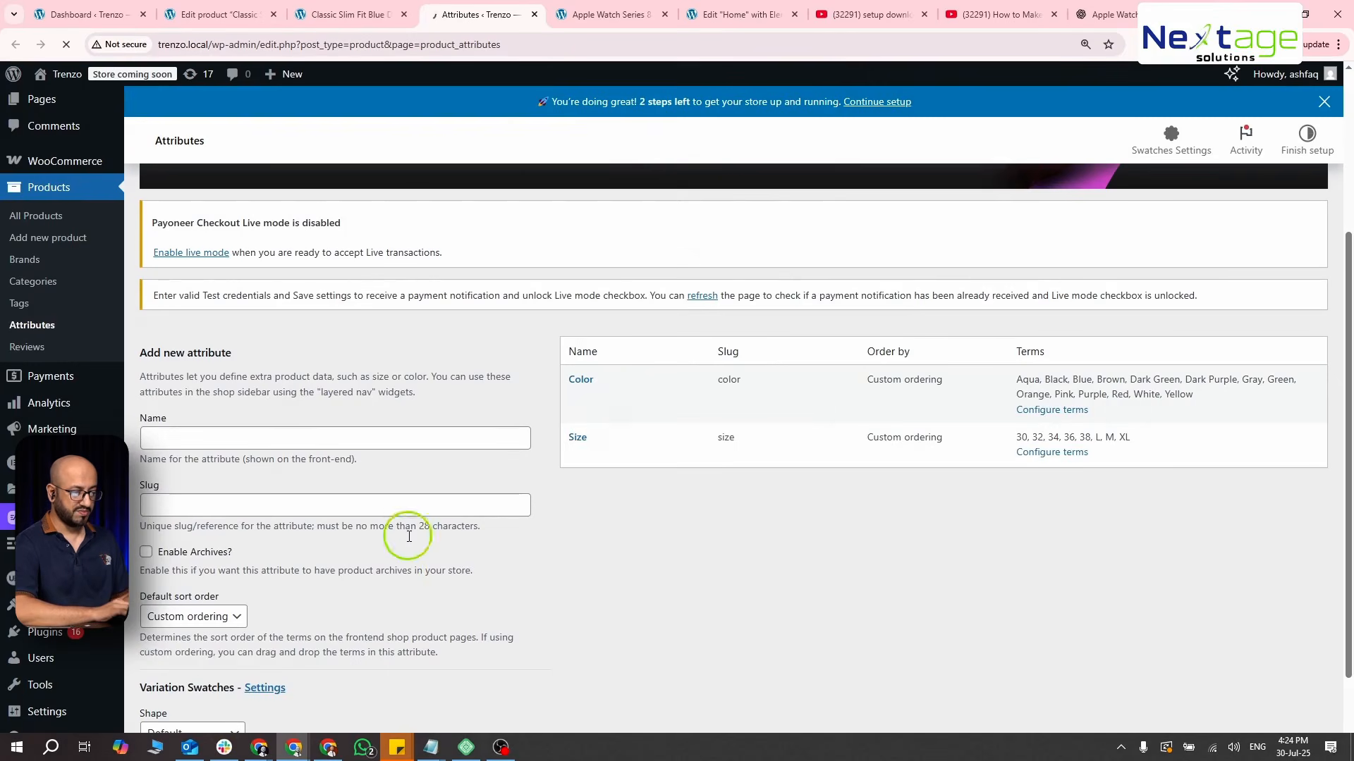
click(606, 453)
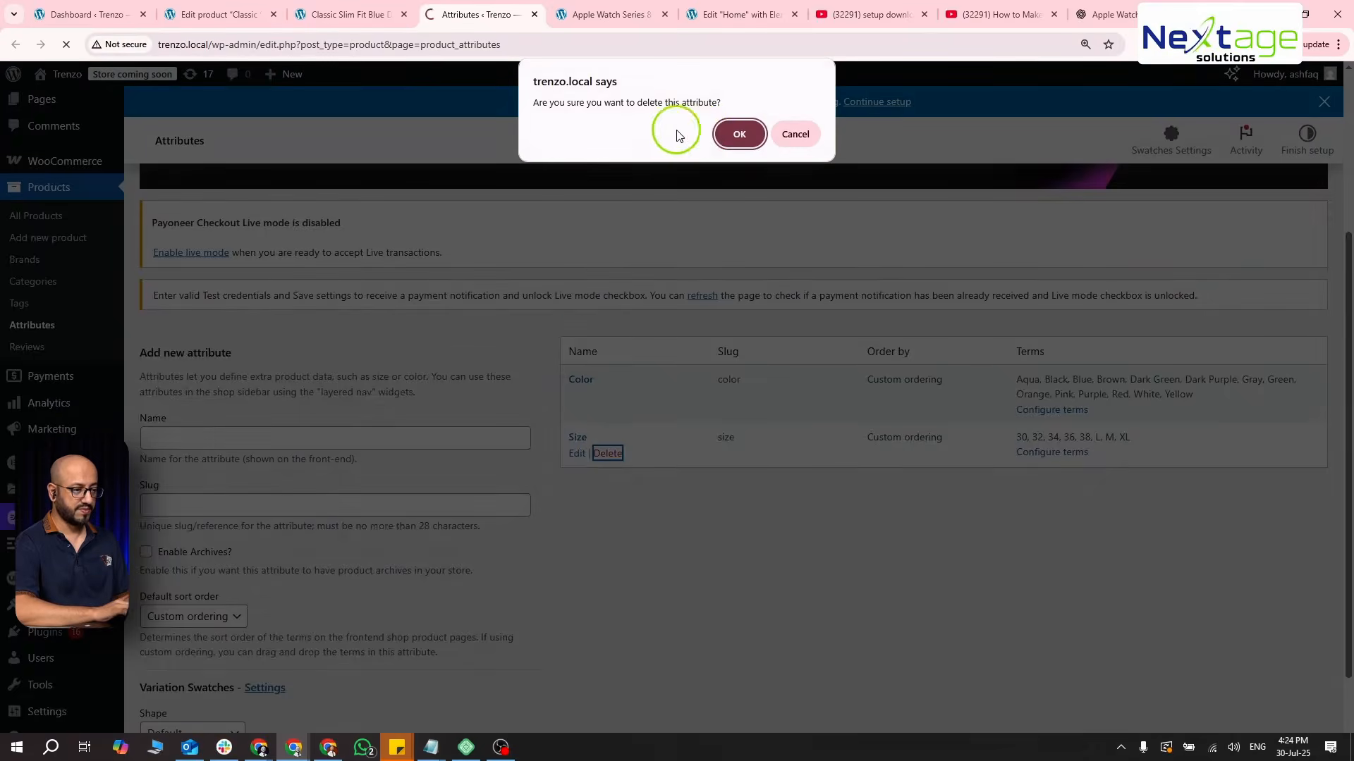
click(734, 133)
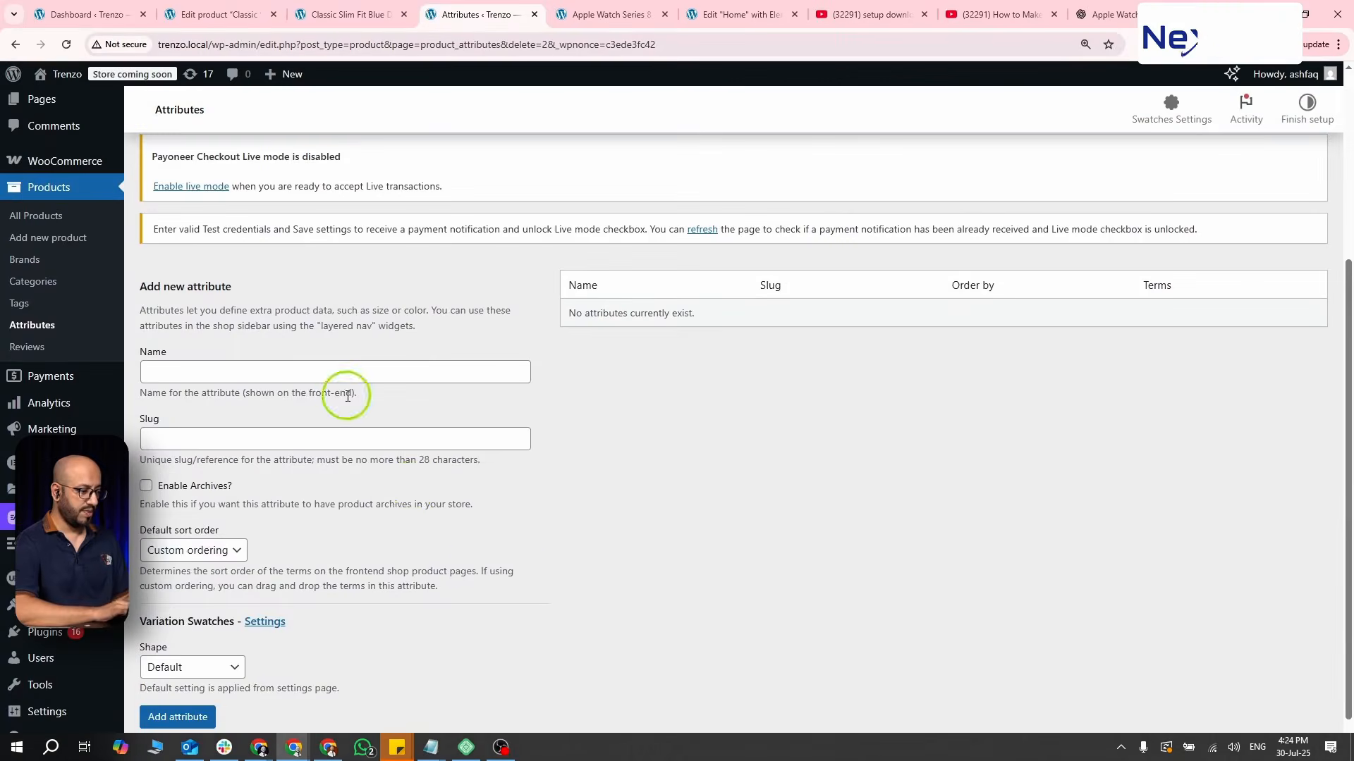
- Name a new attribute Color, enable its archives and keep Custom ordering as the default sort order
click(343, 379)
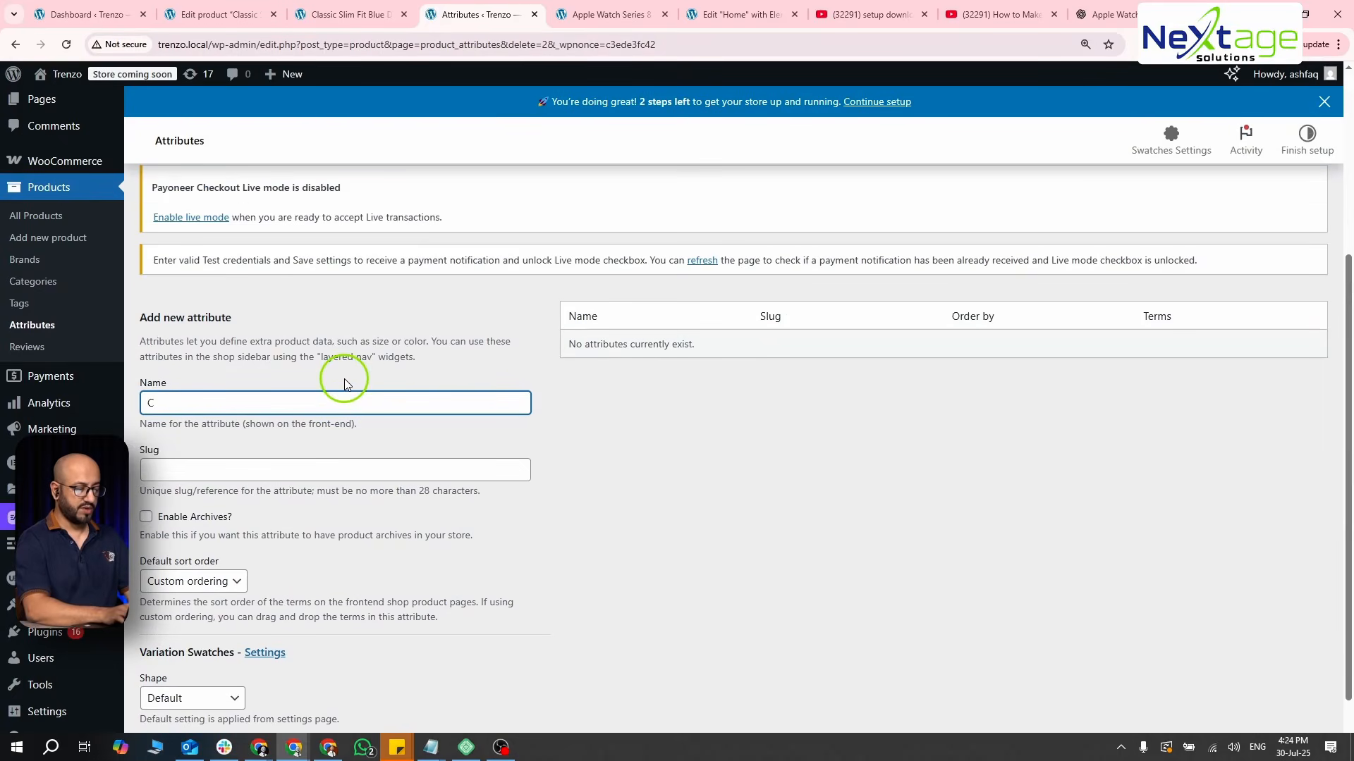
key(Tab)
key(Tab)
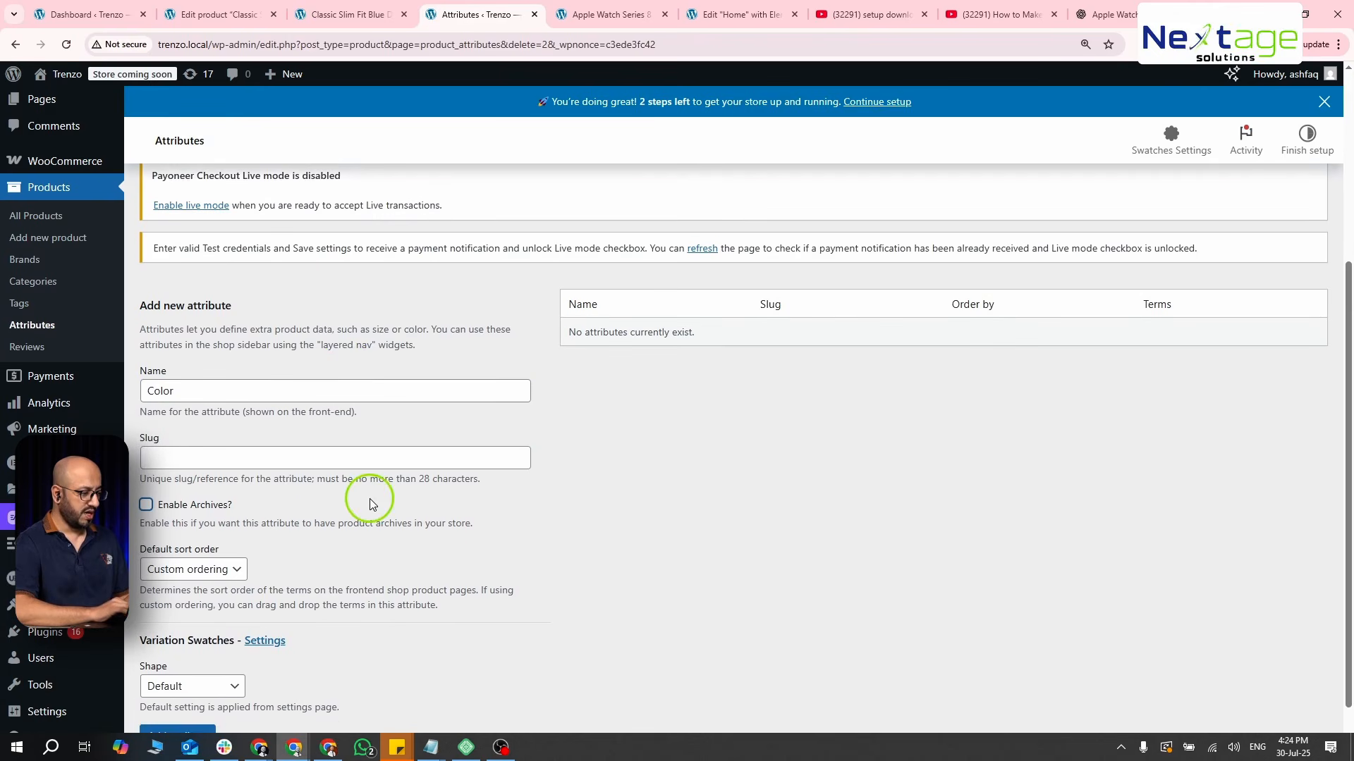
scroll(370, 497, down, 1)
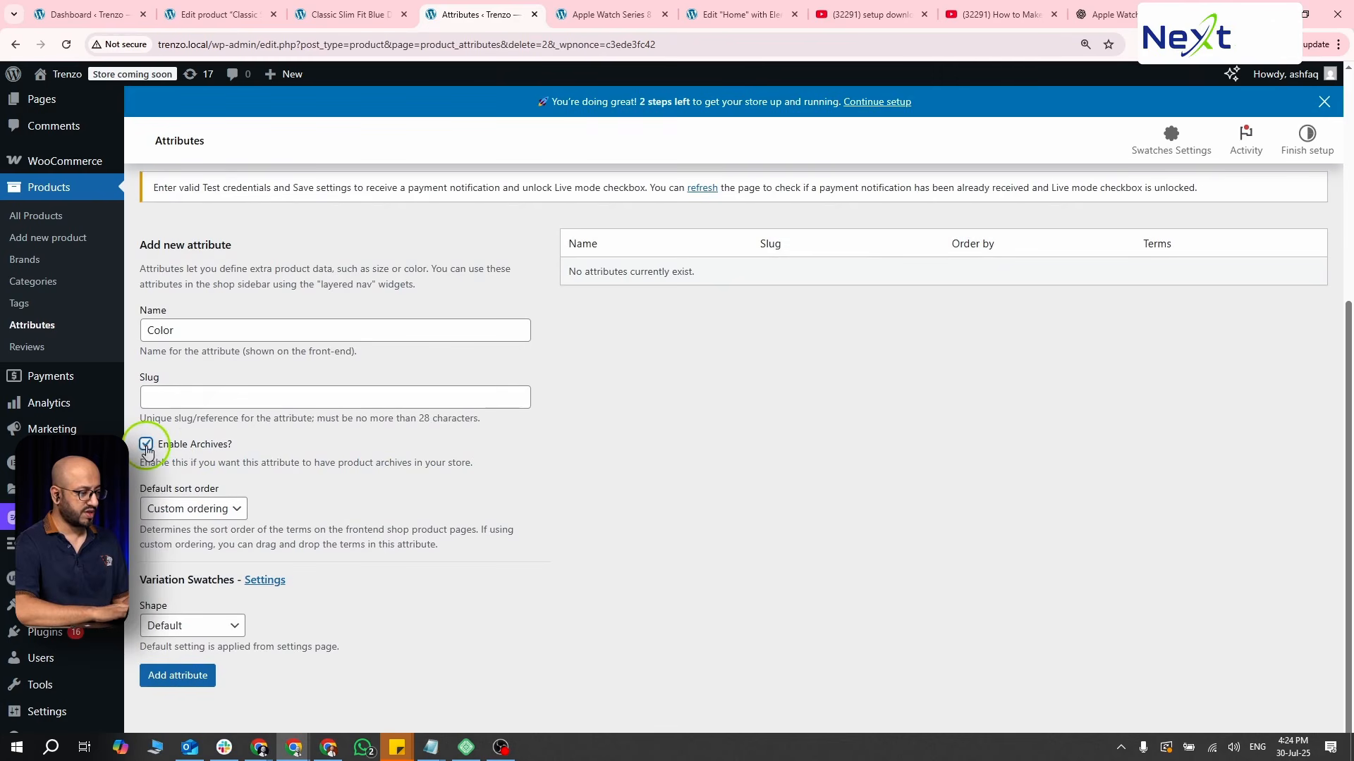
click(210, 513)
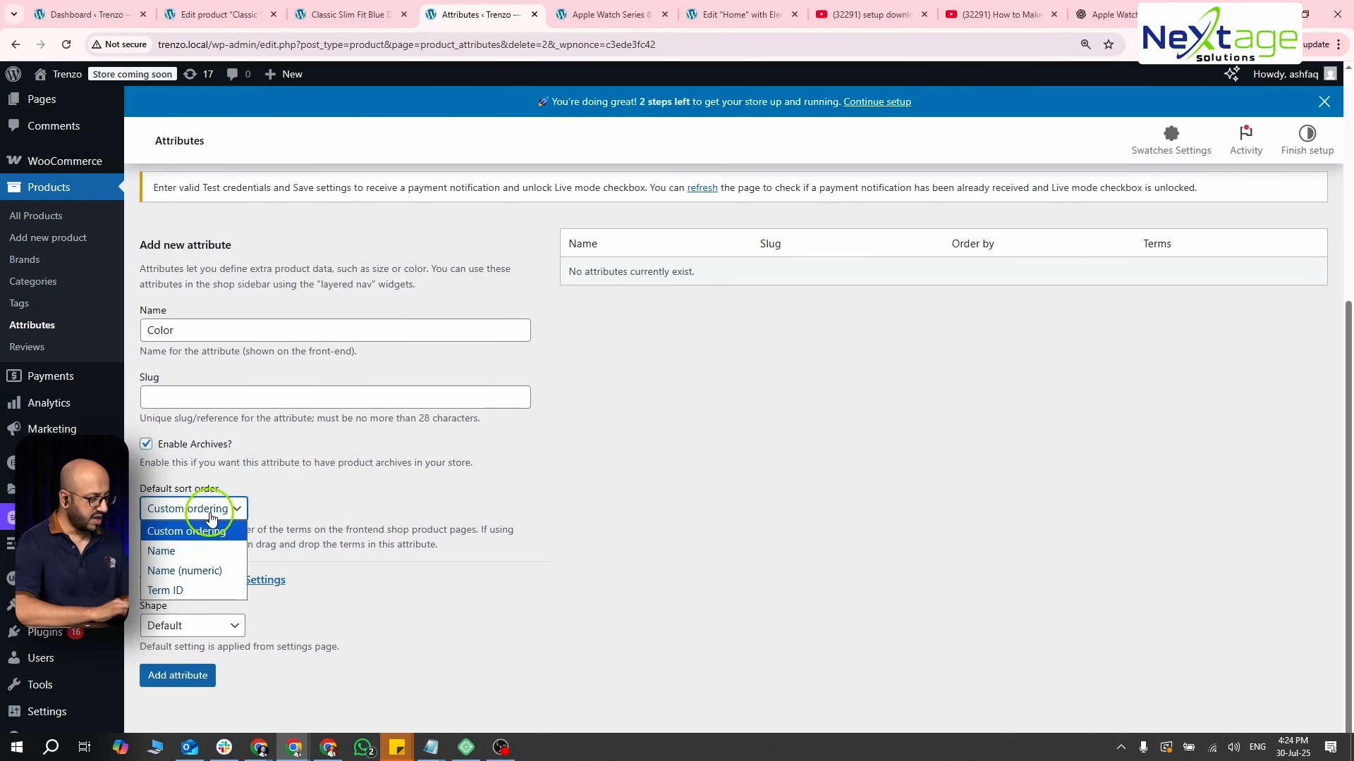
click(315, 506)
- Set the Color attribute's swatch shape to Rounded Corner and add the attribute
click(204, 627)
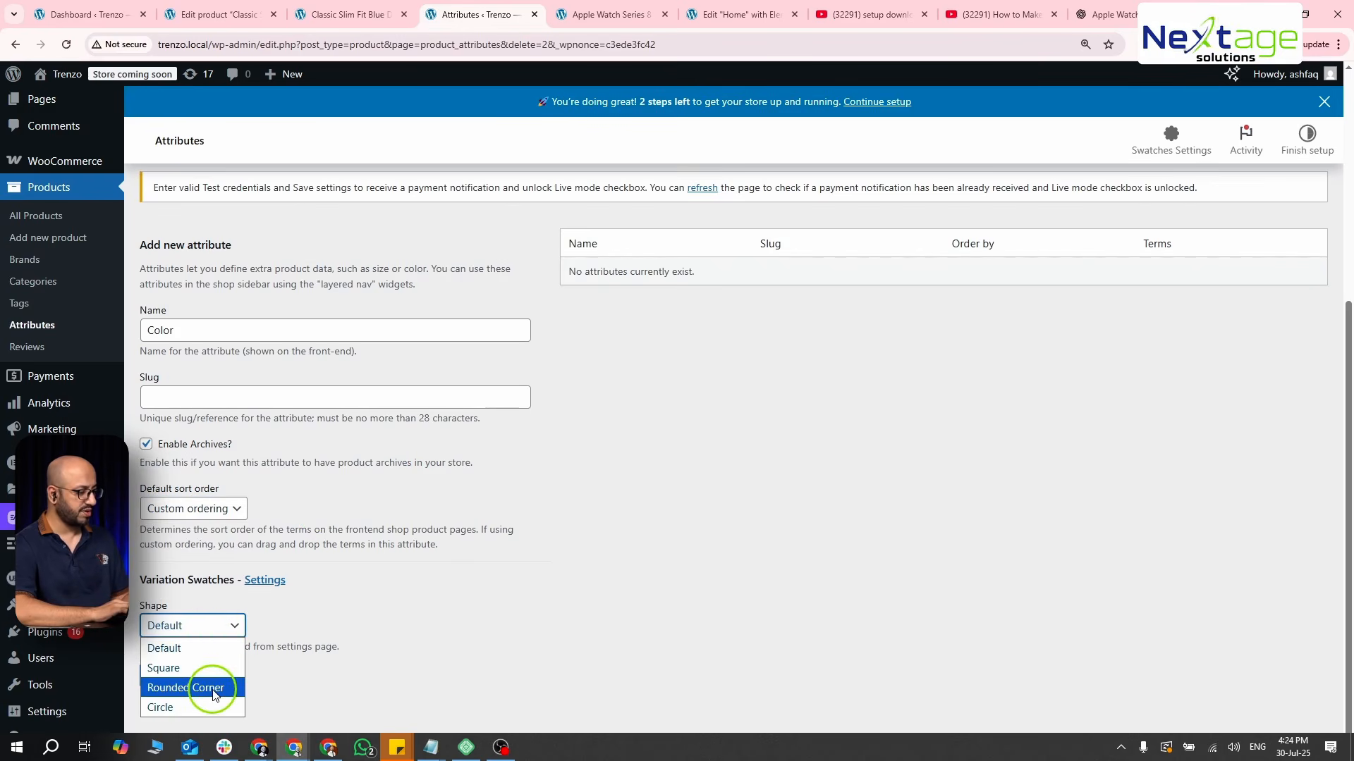
click(206, 669)
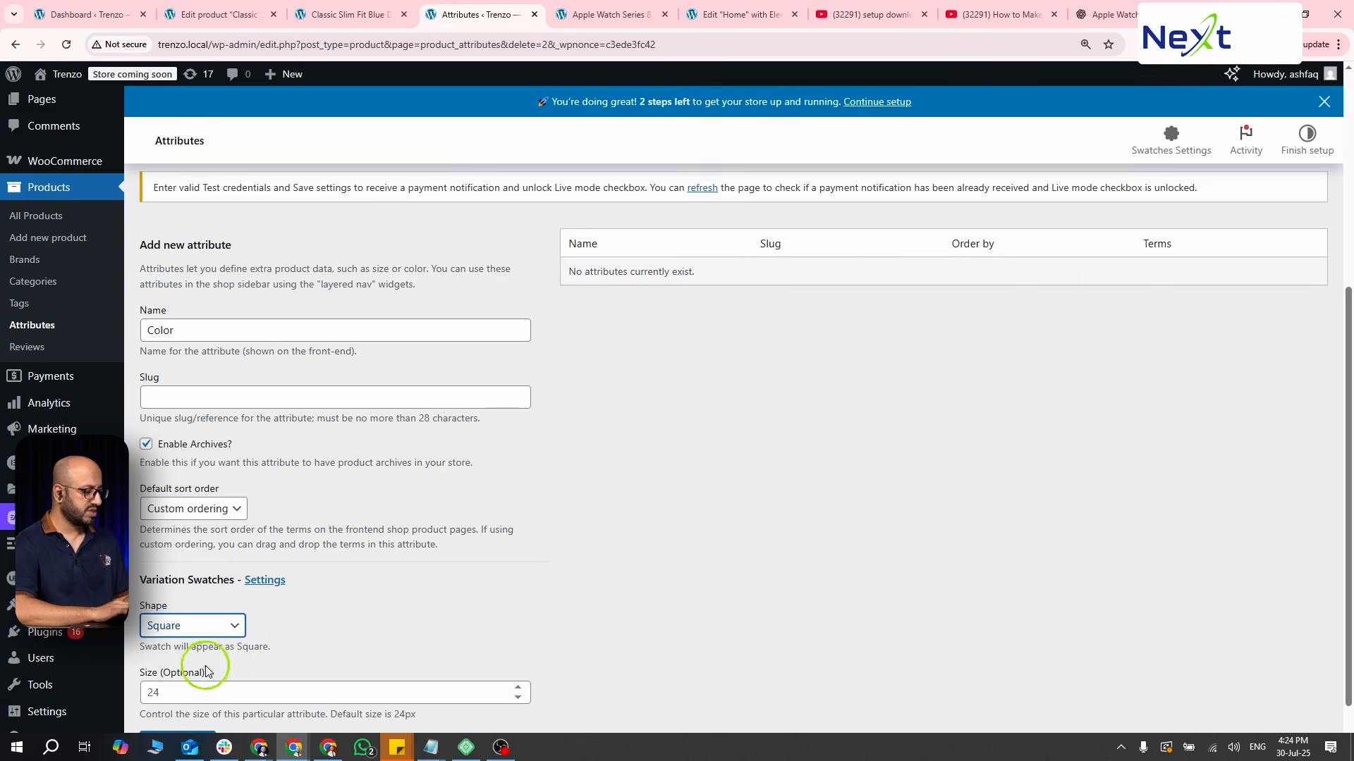
scroll(324, 616, down, 1)
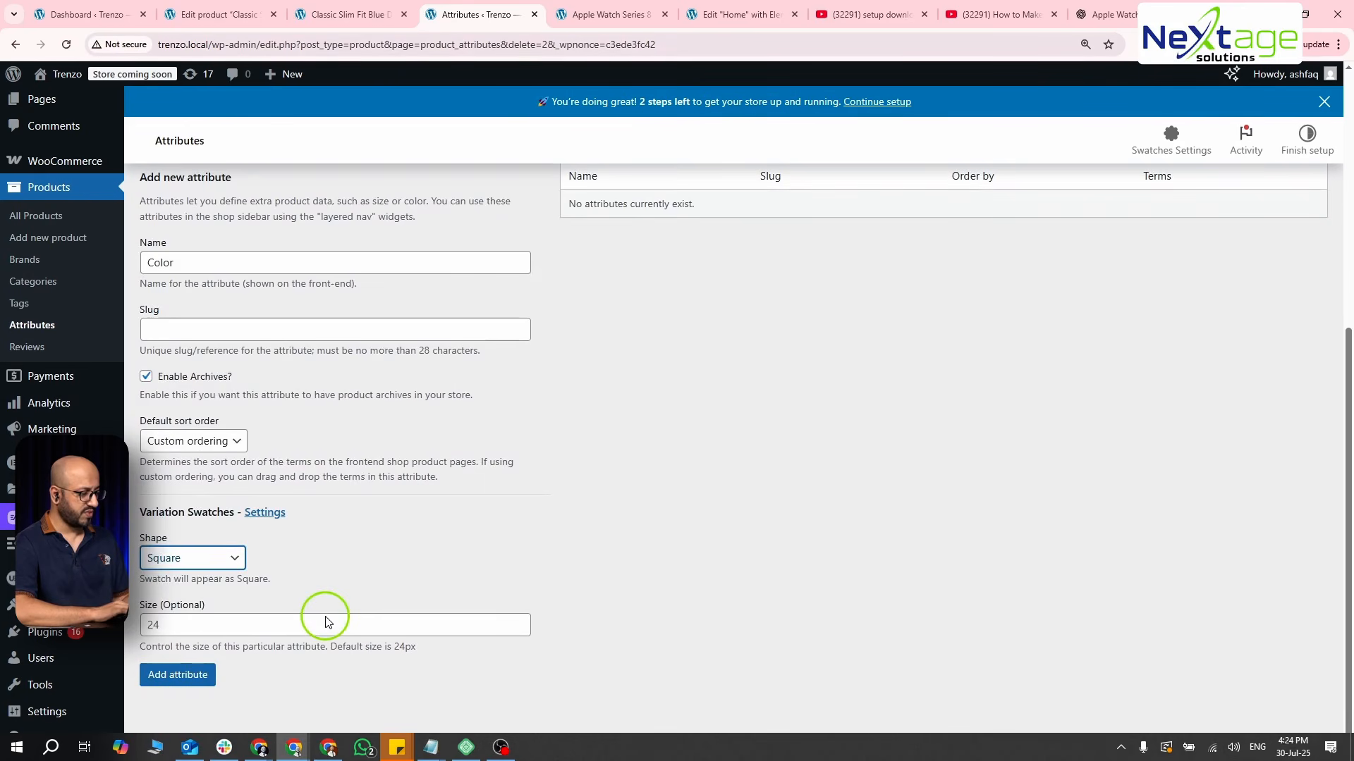
click(192, 558)
click(206, 620)
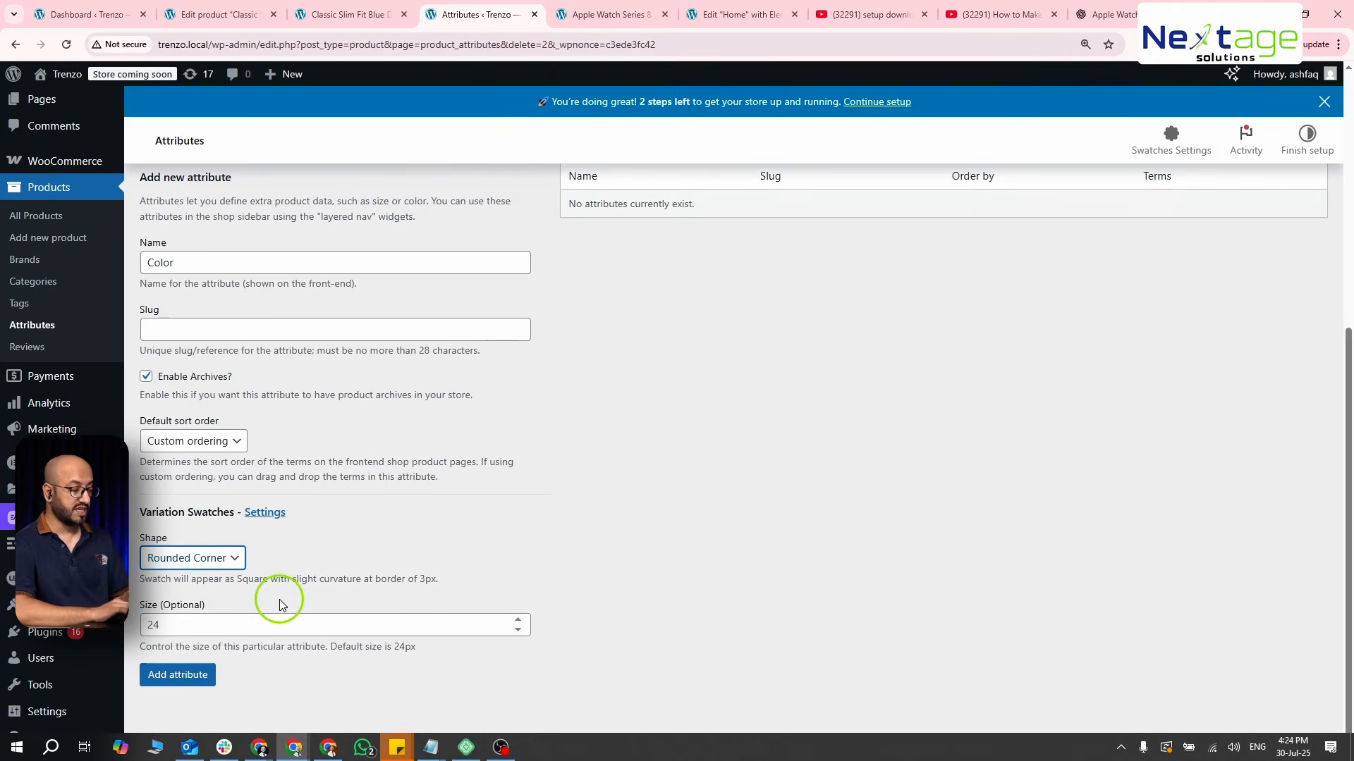
click(183, 682)
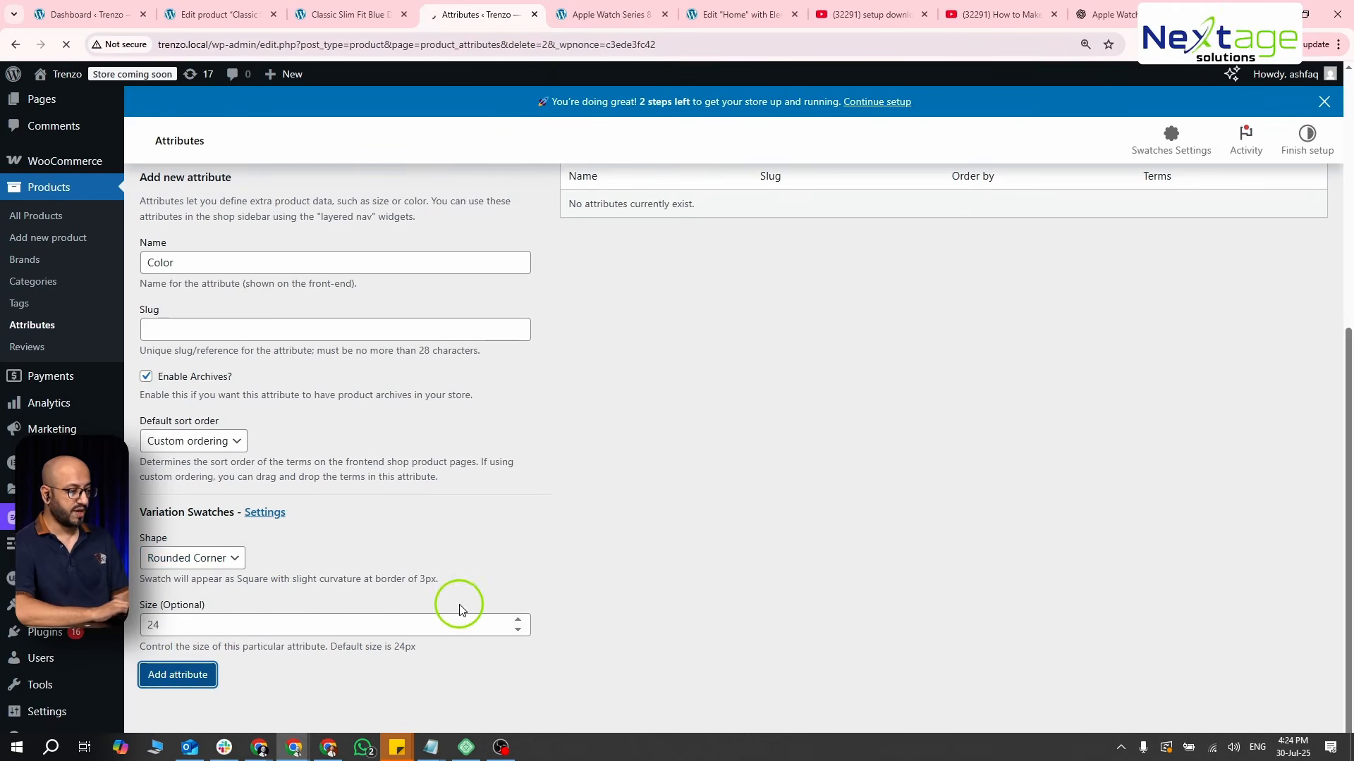
- Add a new attribute named Size with the Rounded Corner swatch shape to the store's attributes
scroll(689, 477, down, 2)
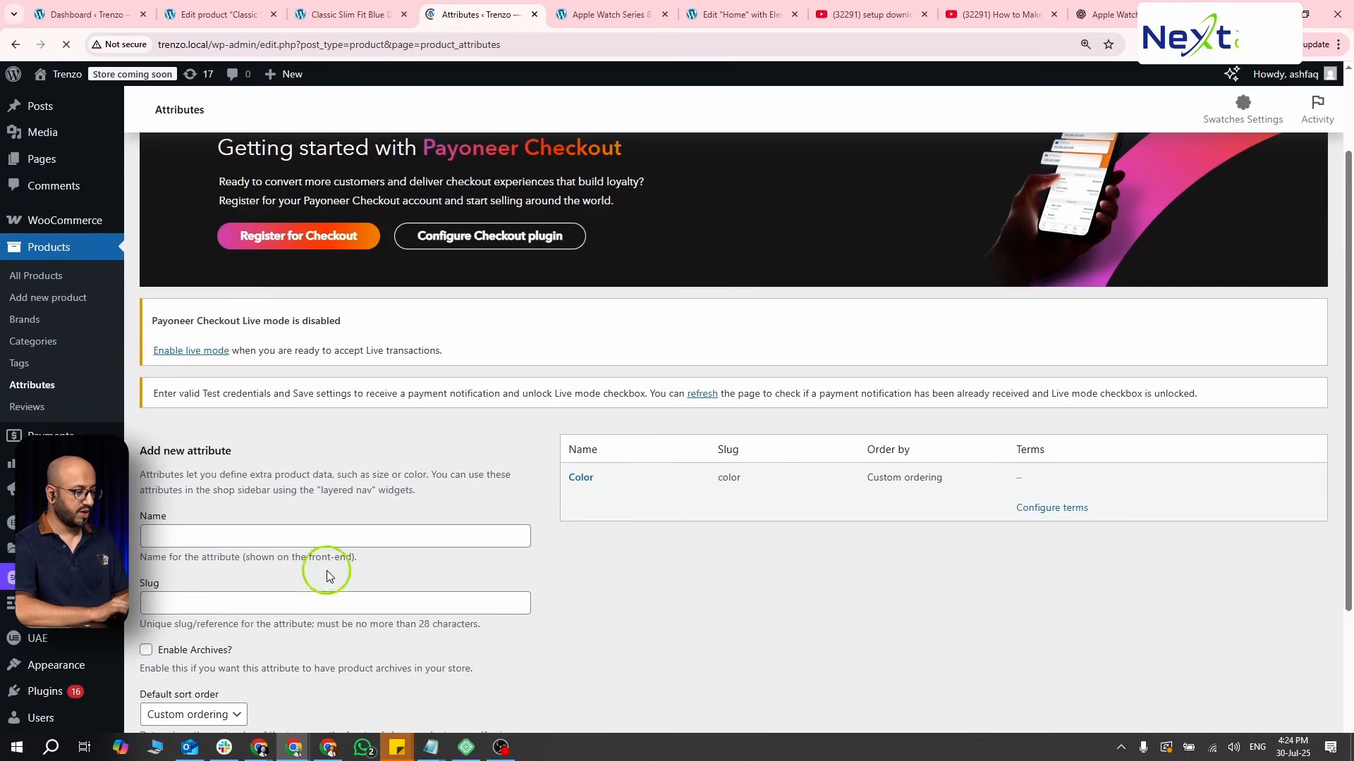
click(315, 537)
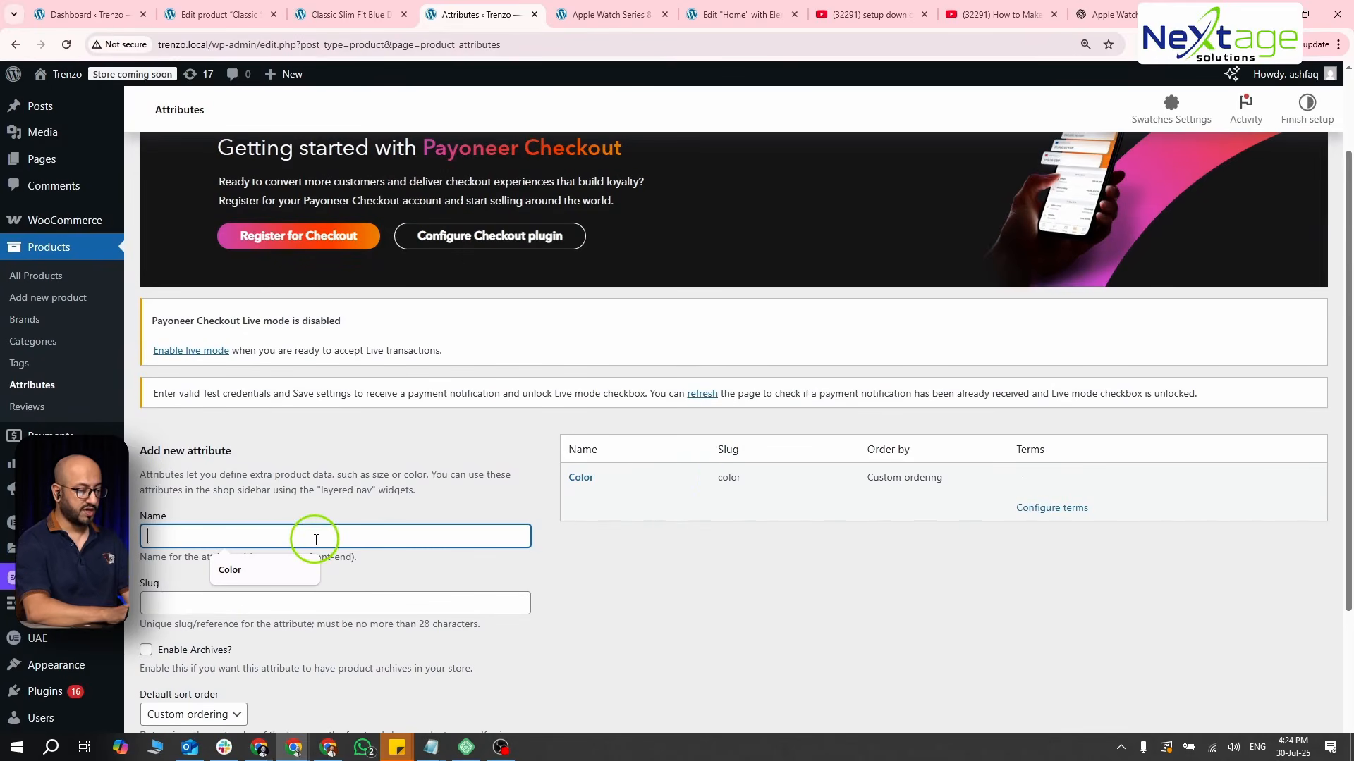
text(Size)
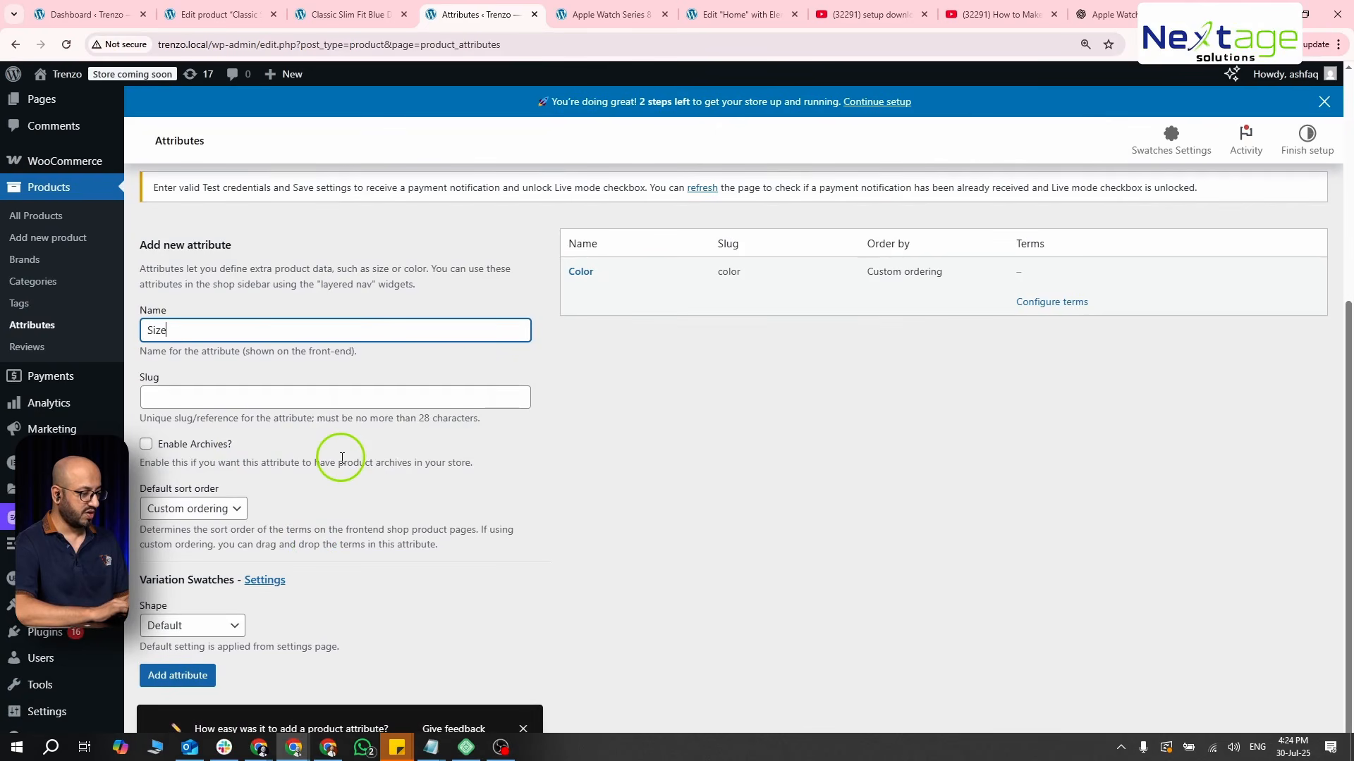
click(210, 626)
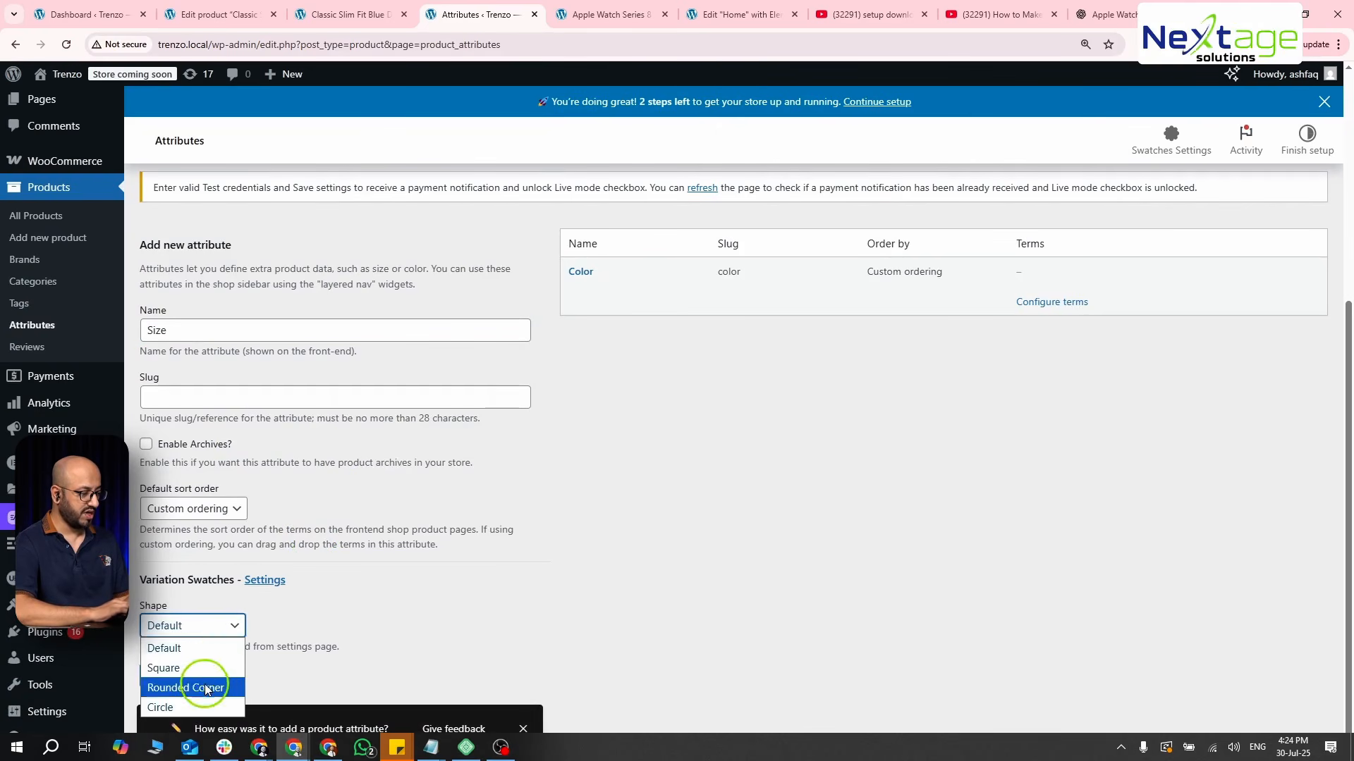
click(206, 688)
scroll(426, 597, down, 1)
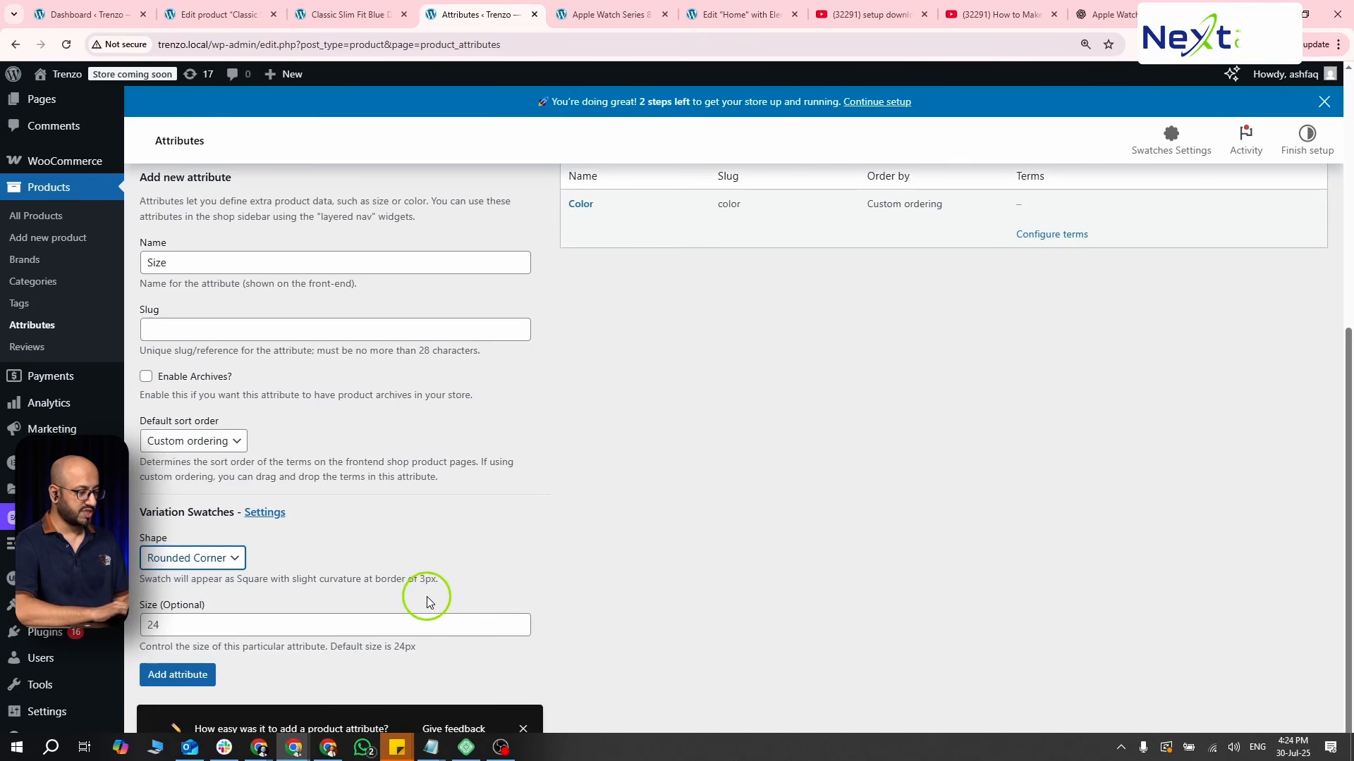
click(161, 623)
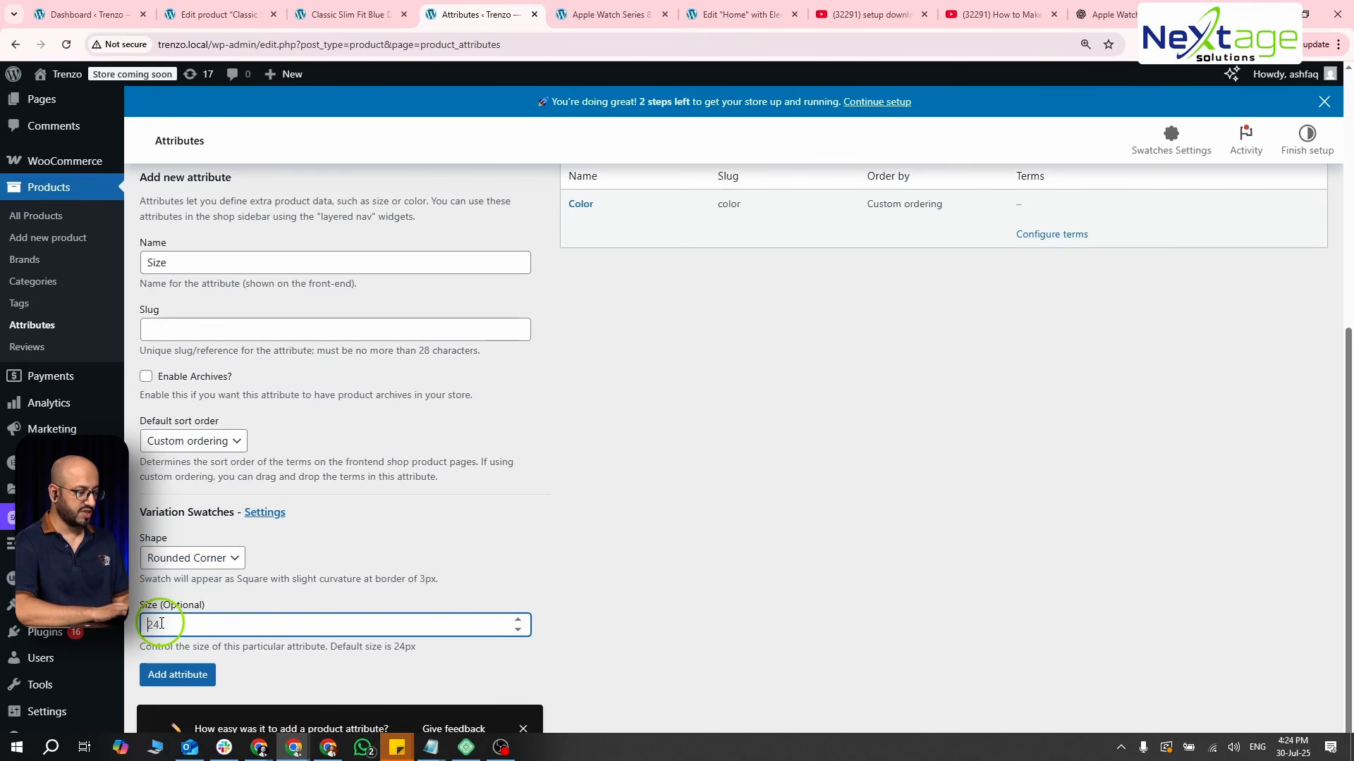
click(206, 682)
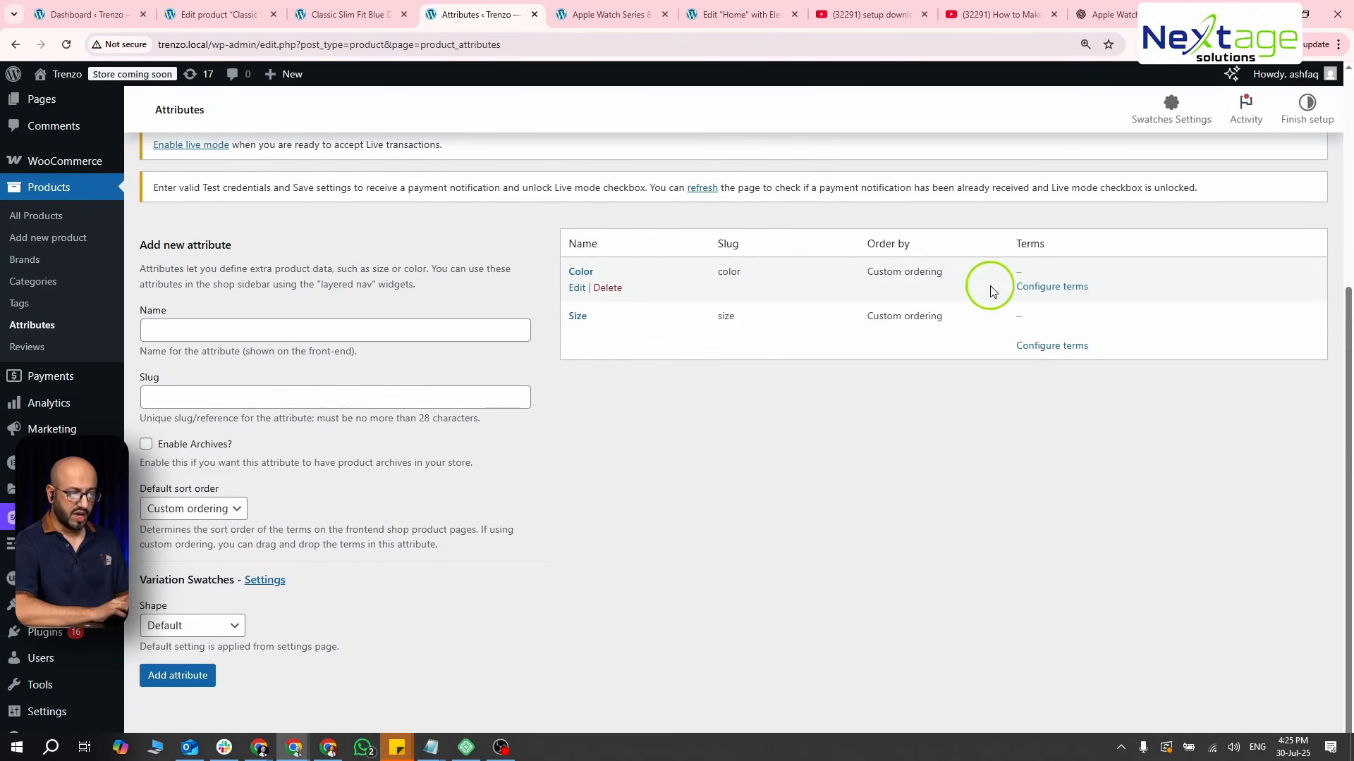
- Open the term configuration of the Color attribute and add Red as a new color
click(1050, 287)
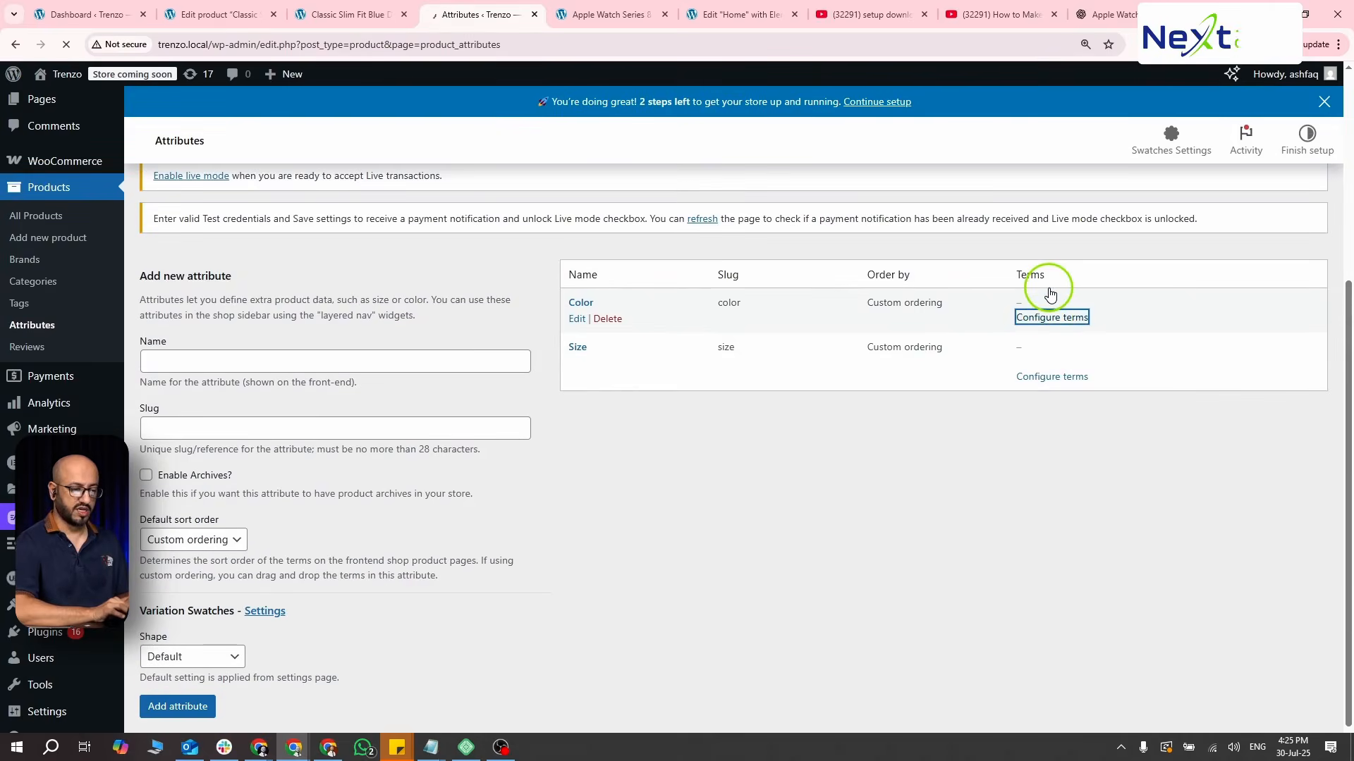
scroll(1049, 287, down, 2)
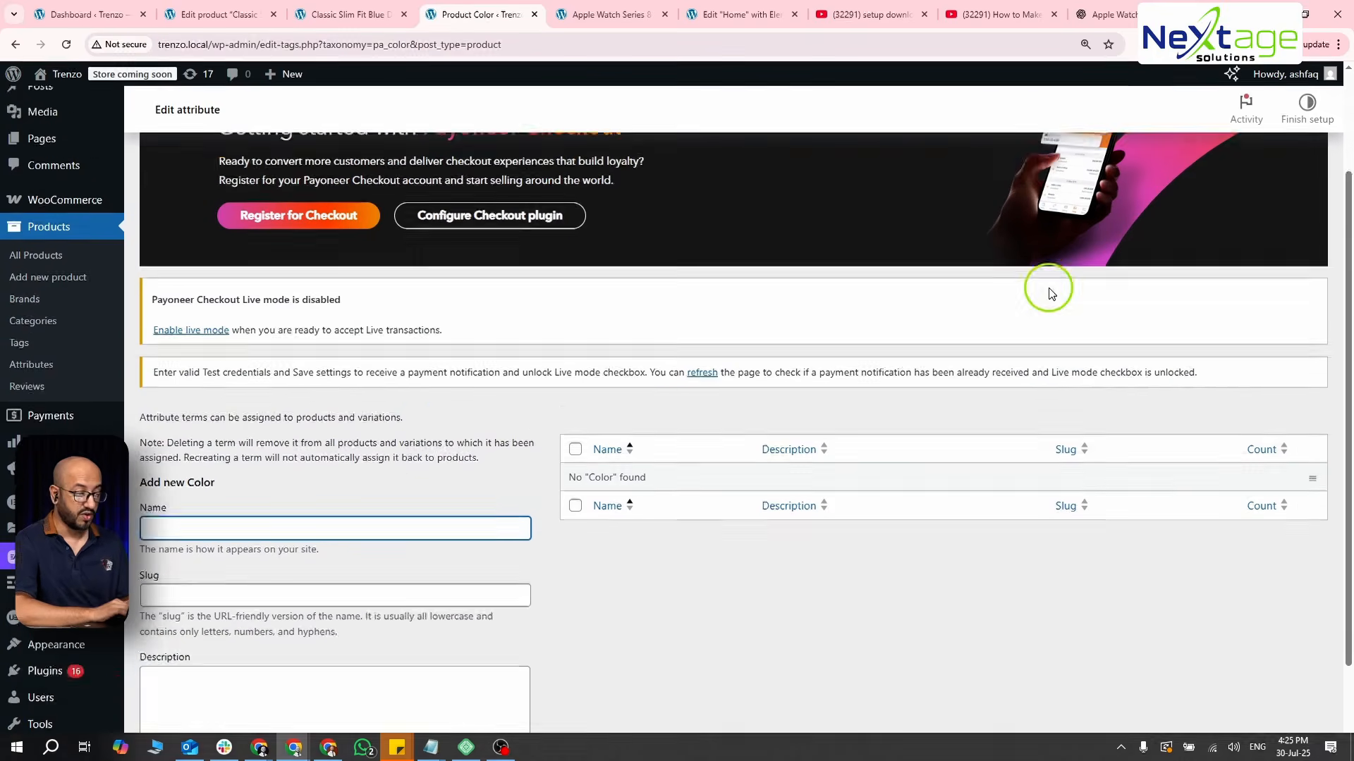
scroll(1049, 289, down, 2)
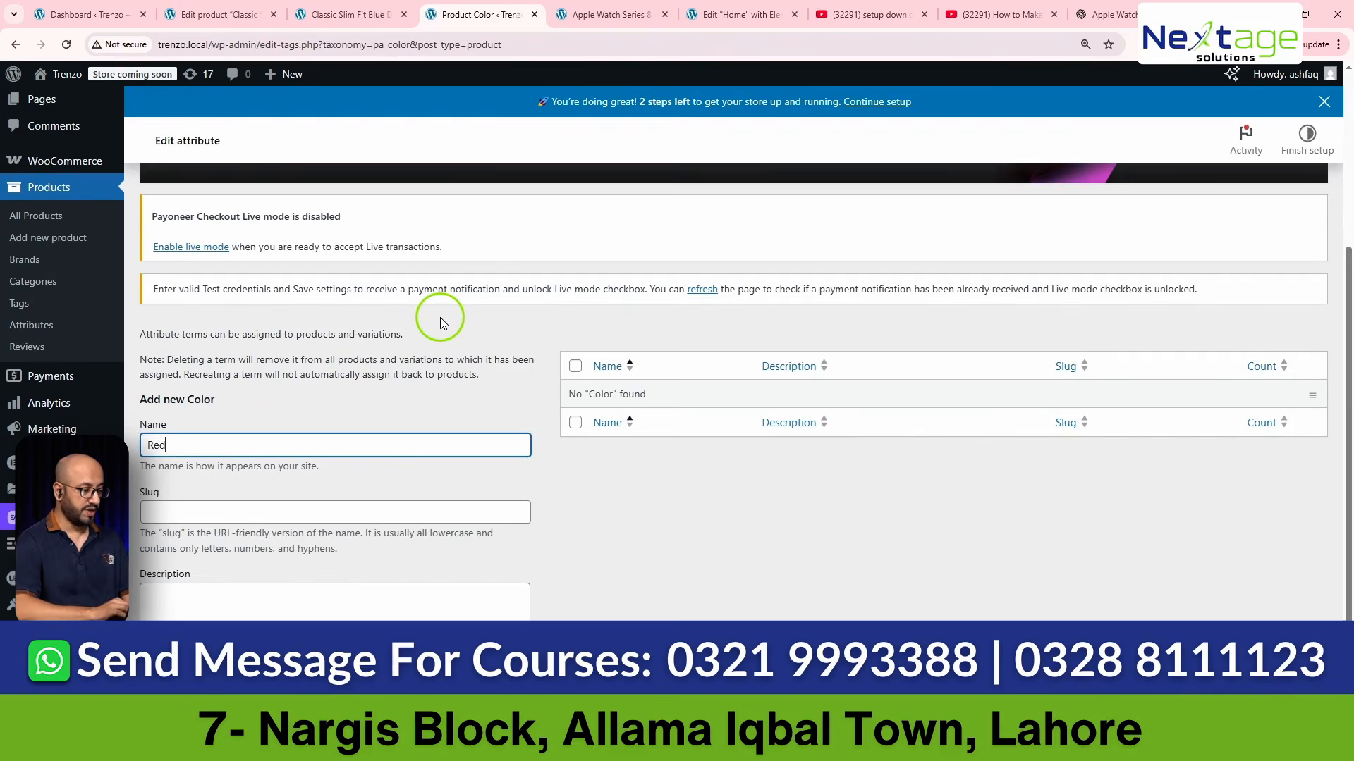
key(Tab)
scroll(440, 322, down, 1)
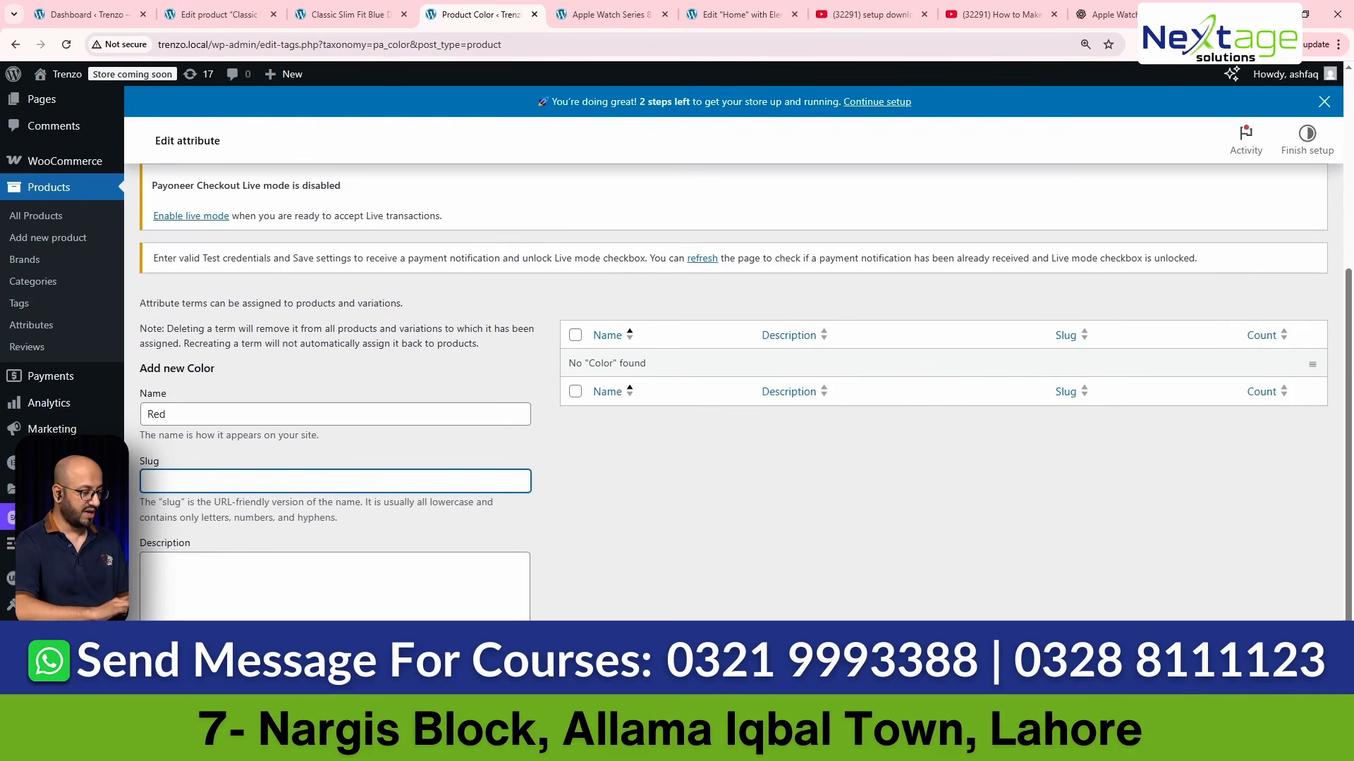
click(183, 690)
scroll(381, 615, down, 1)
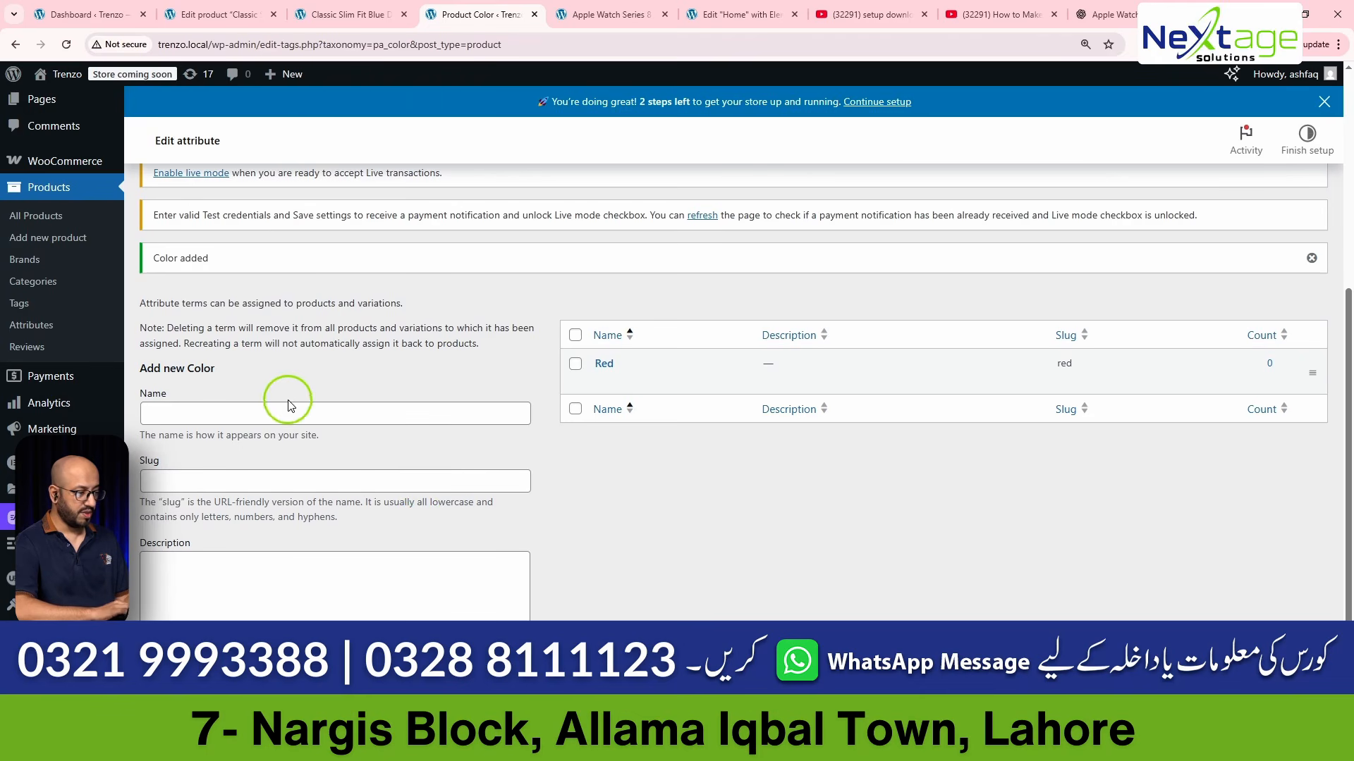
- Add Black, Orange and Blue as further terms of the Color attribute
click(320, 413)
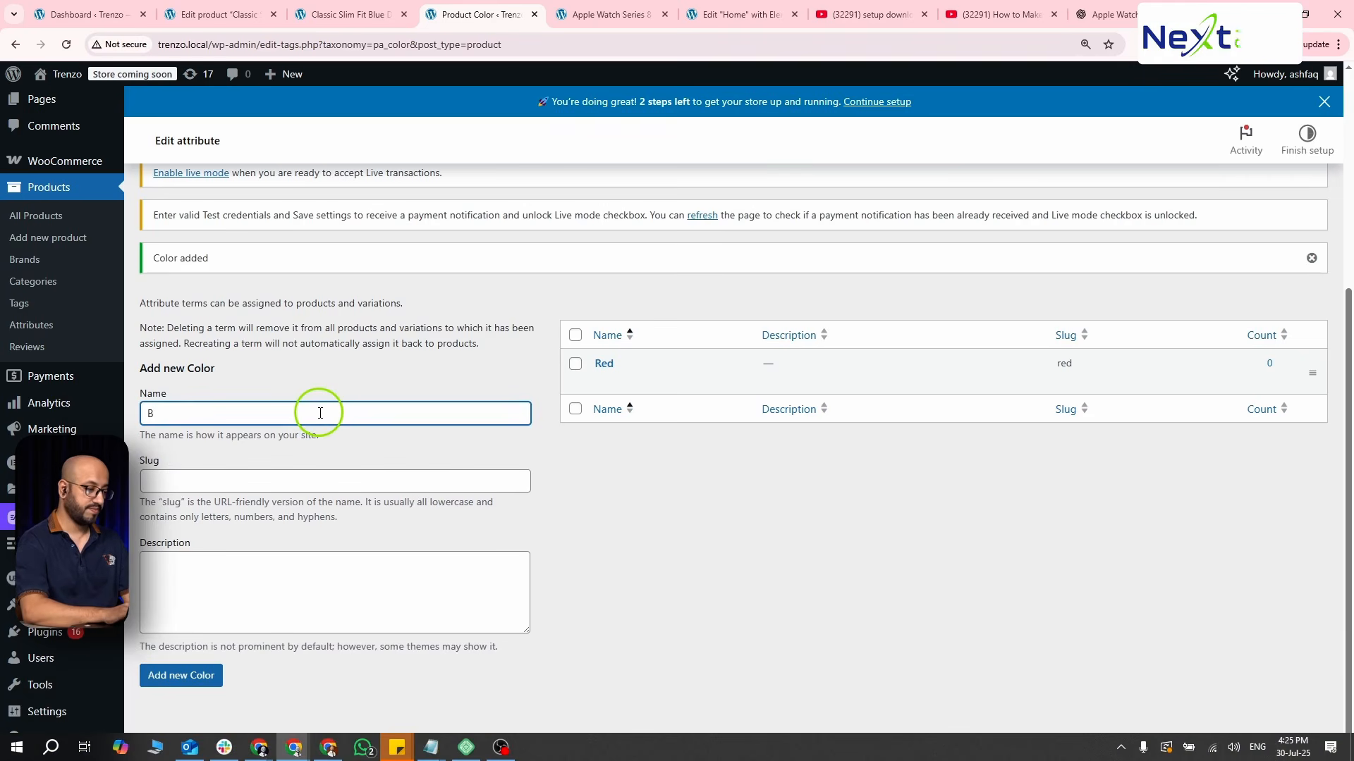
click(185, 677)
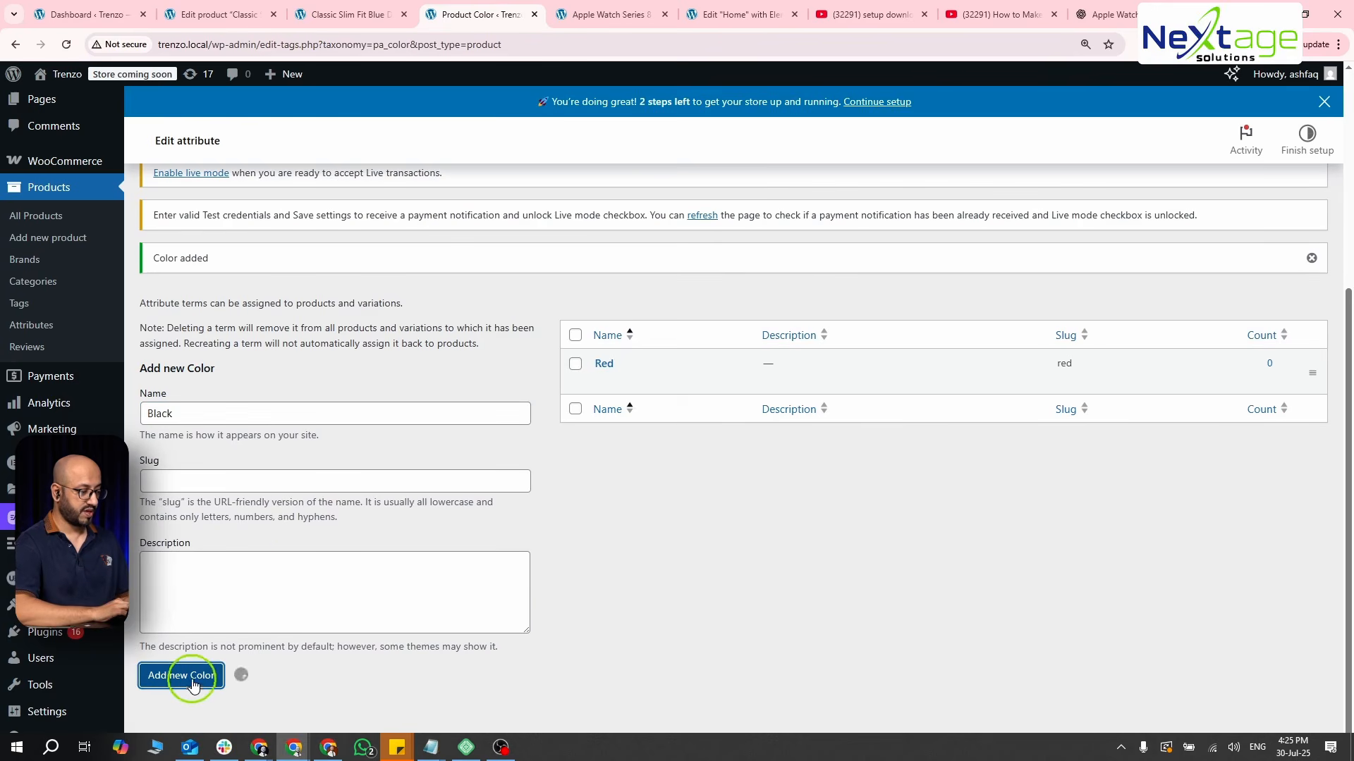
click(267, 404)
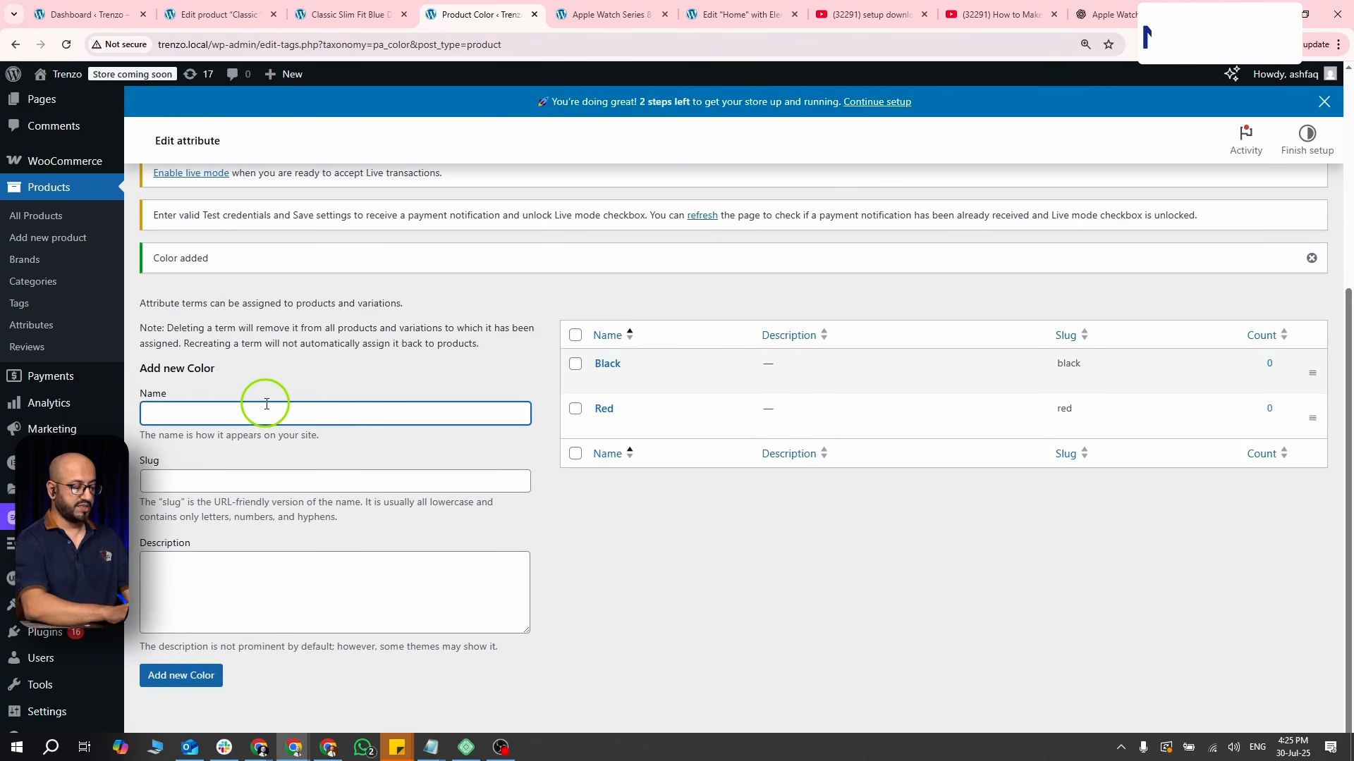
text(Orange)
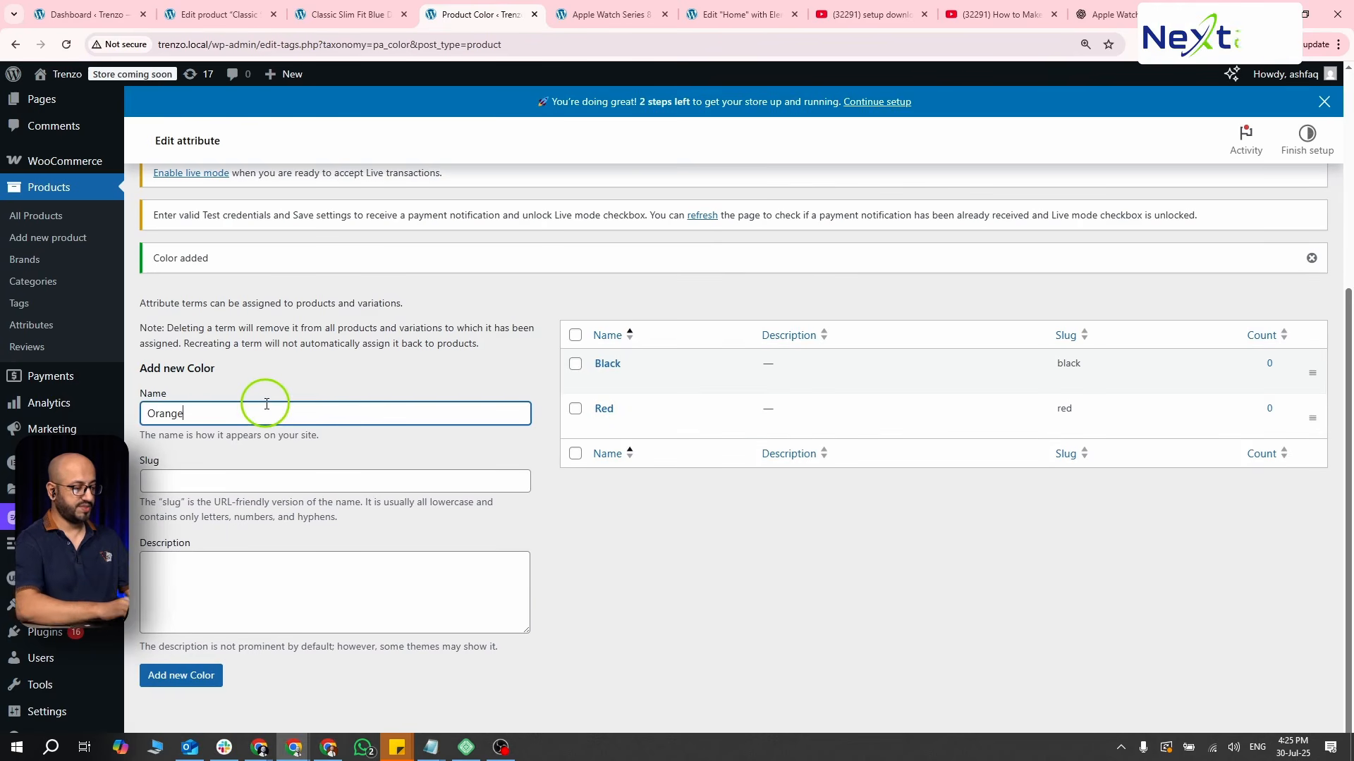
click(186, 676)
click(231, 419)
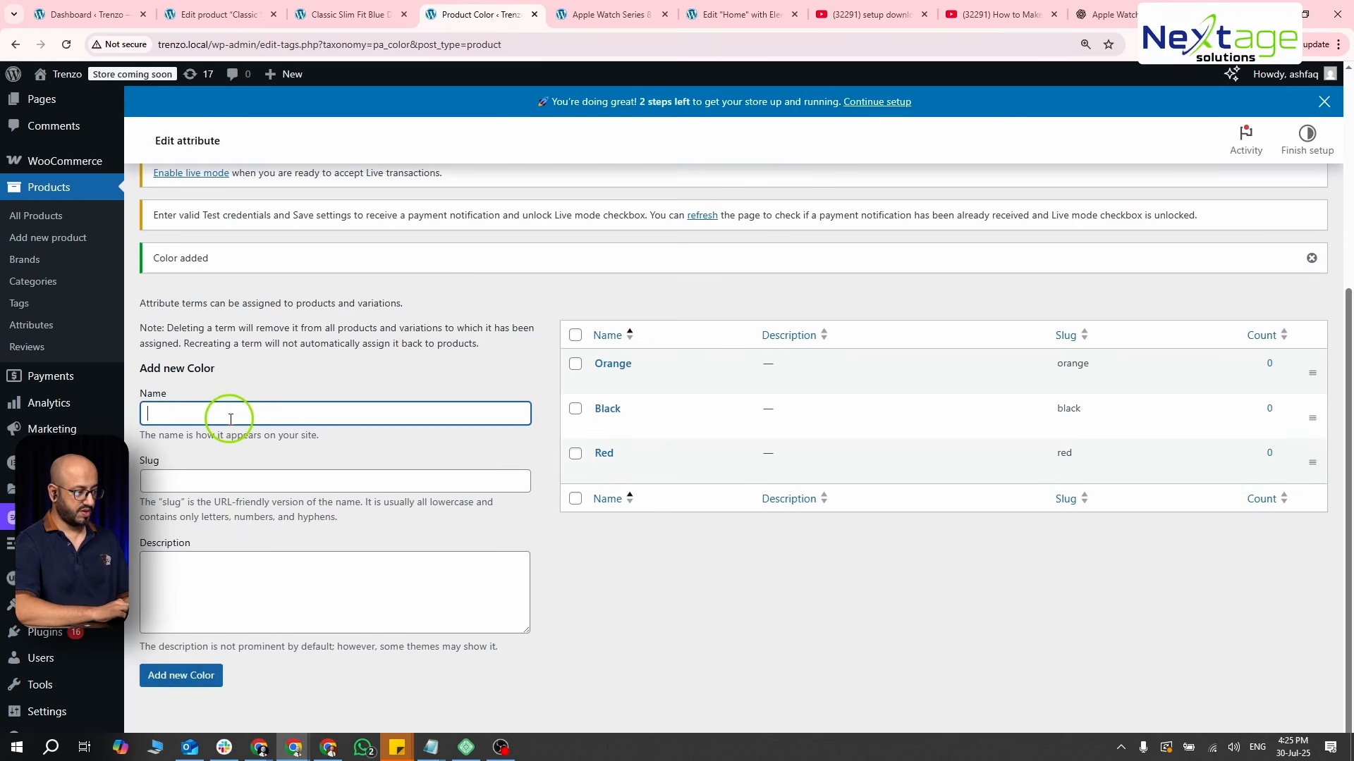
text(Blue)
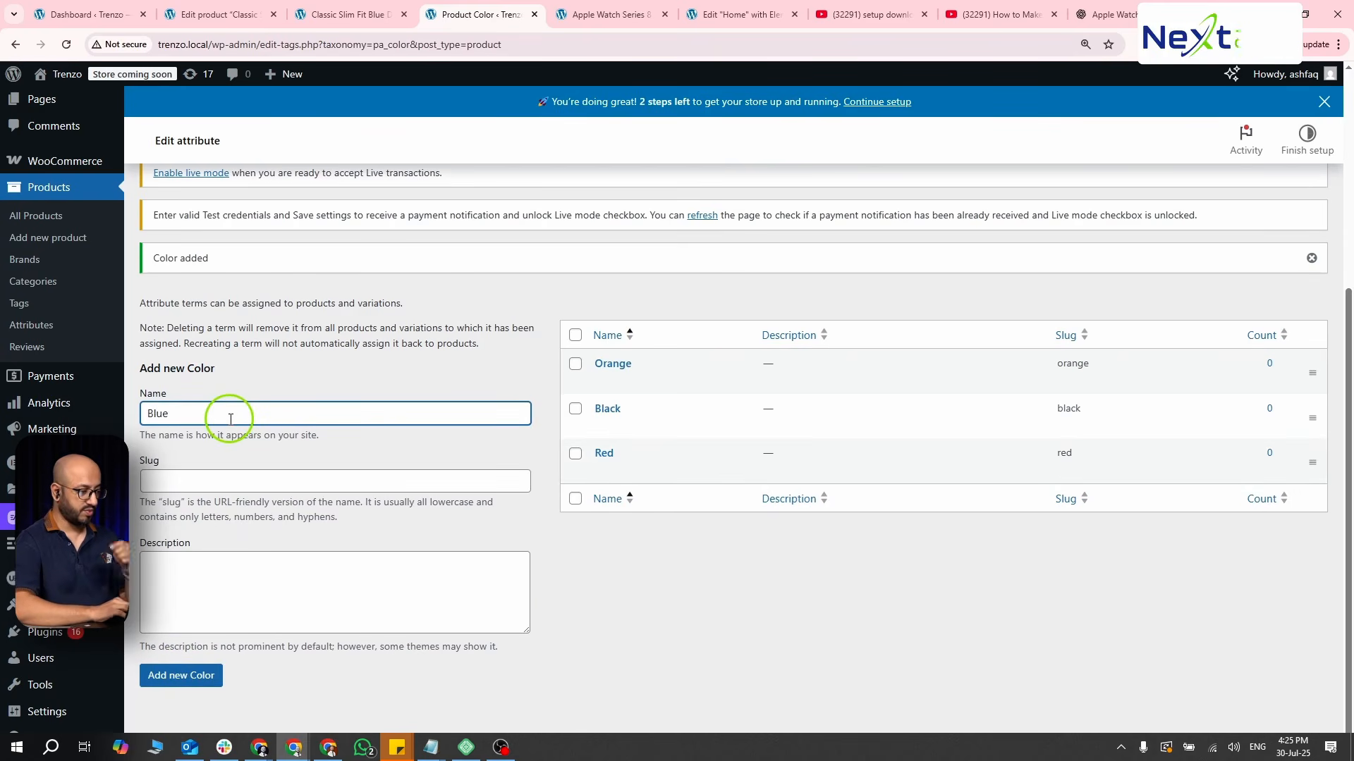
click(200, 682)
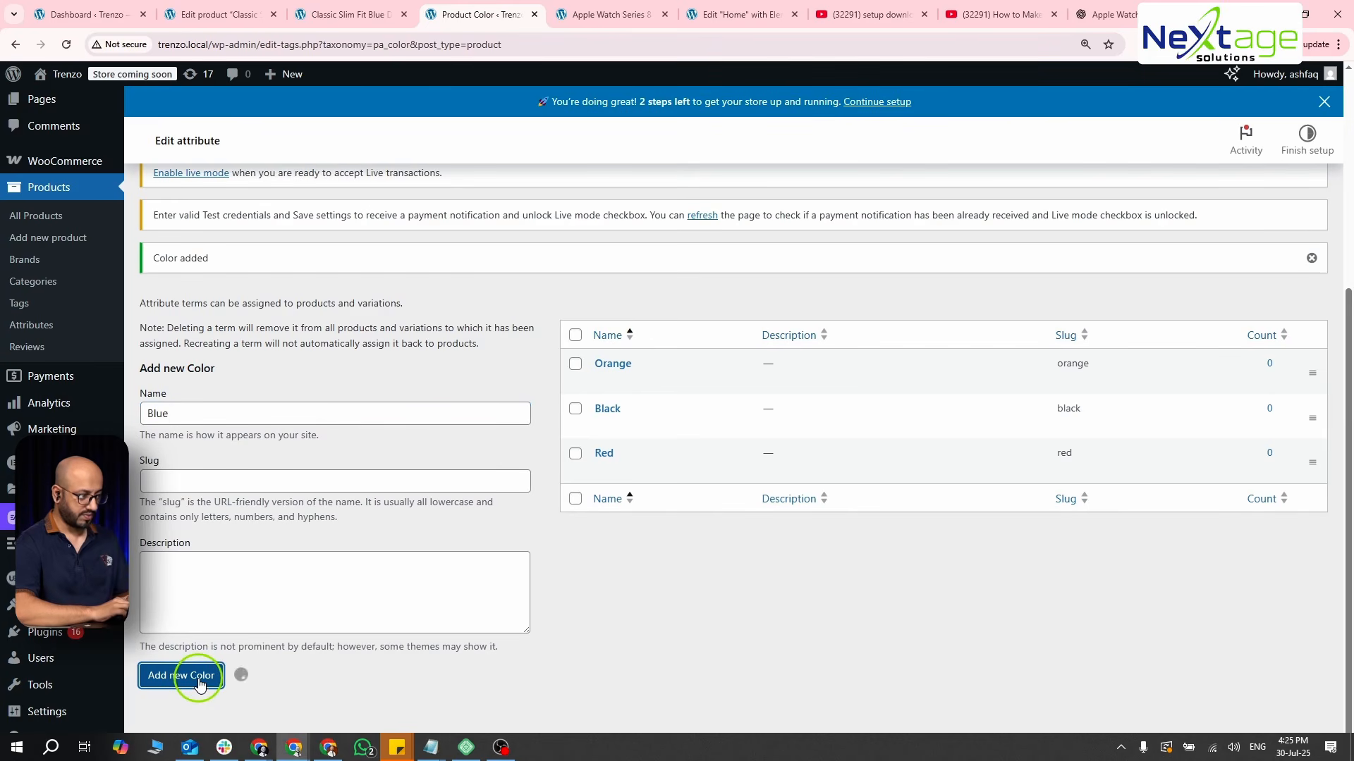
- Return to the attribute list, open the Size attribute's term configuration and add the size Small
scroll(240, 435, up, 5)
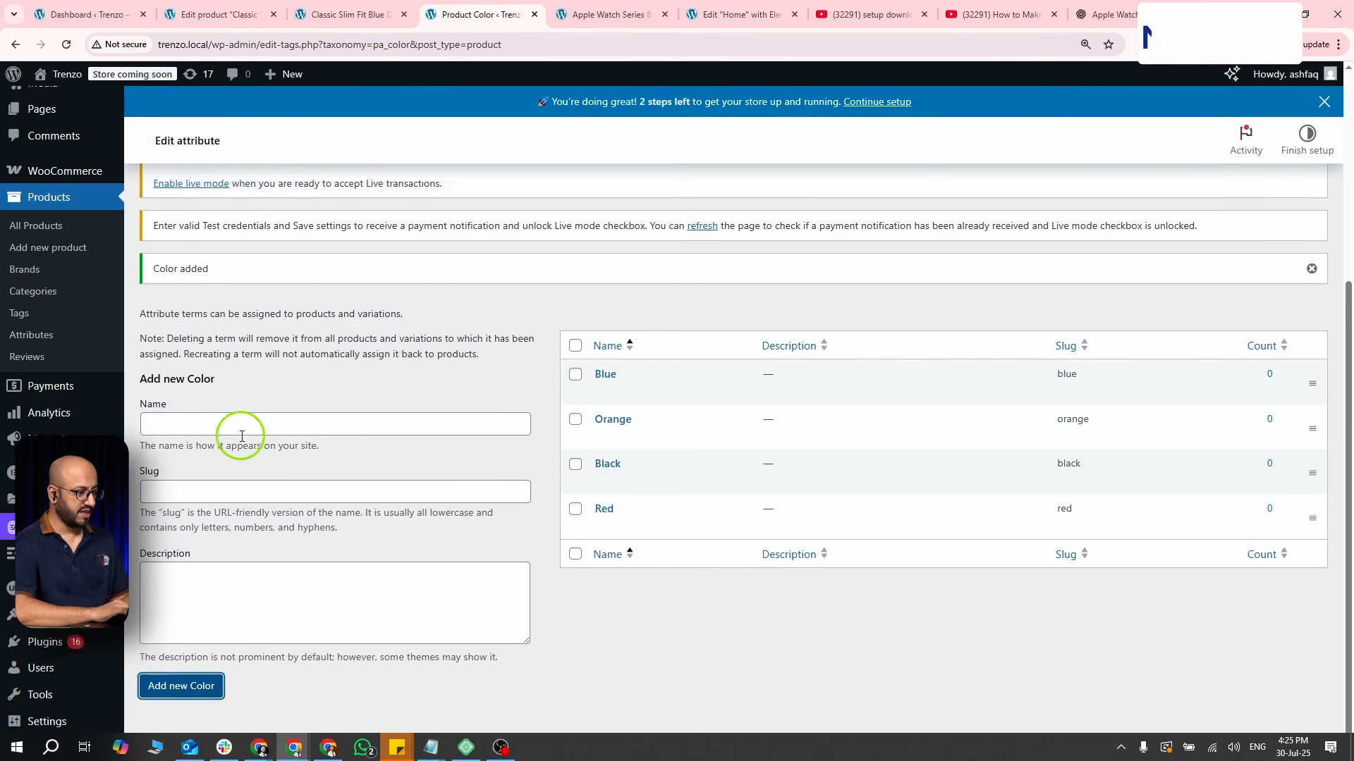
scroll(211, 384, down, 5)
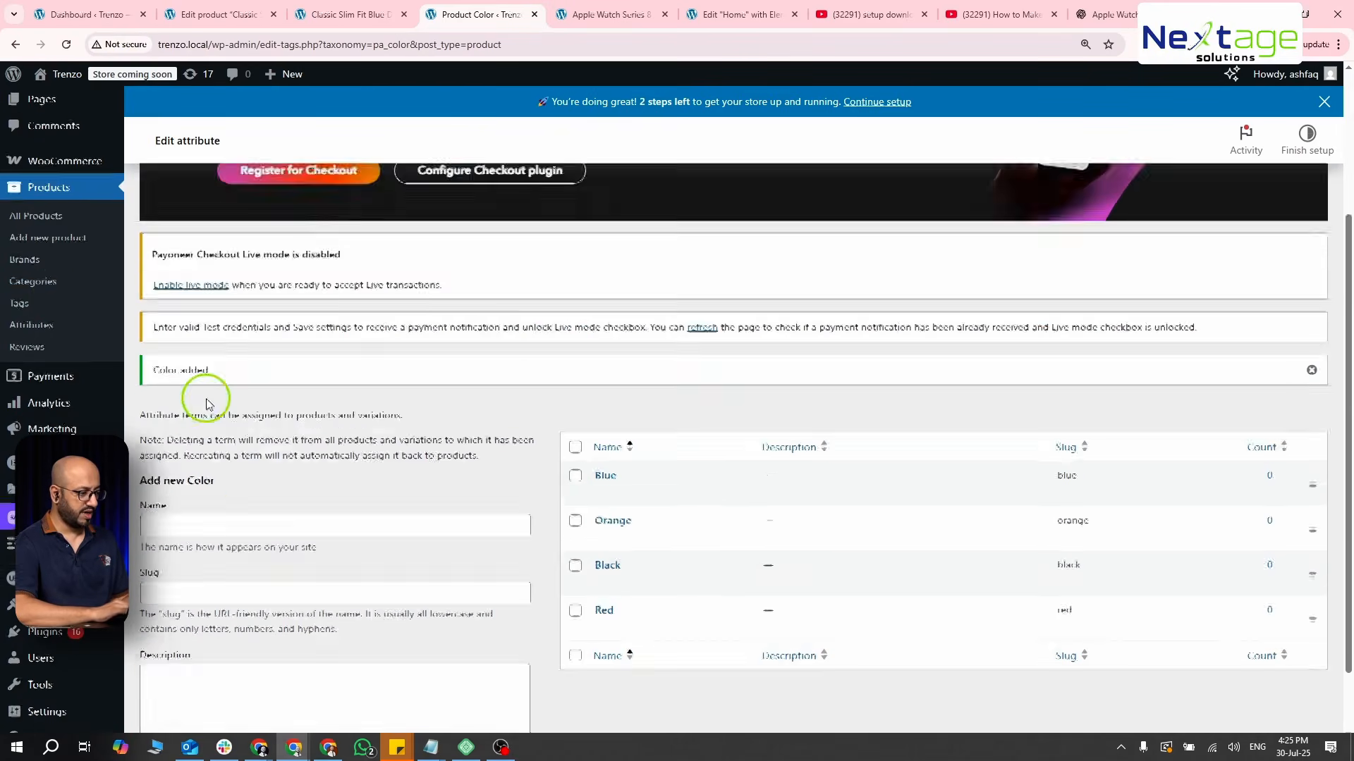
click(31, 325)
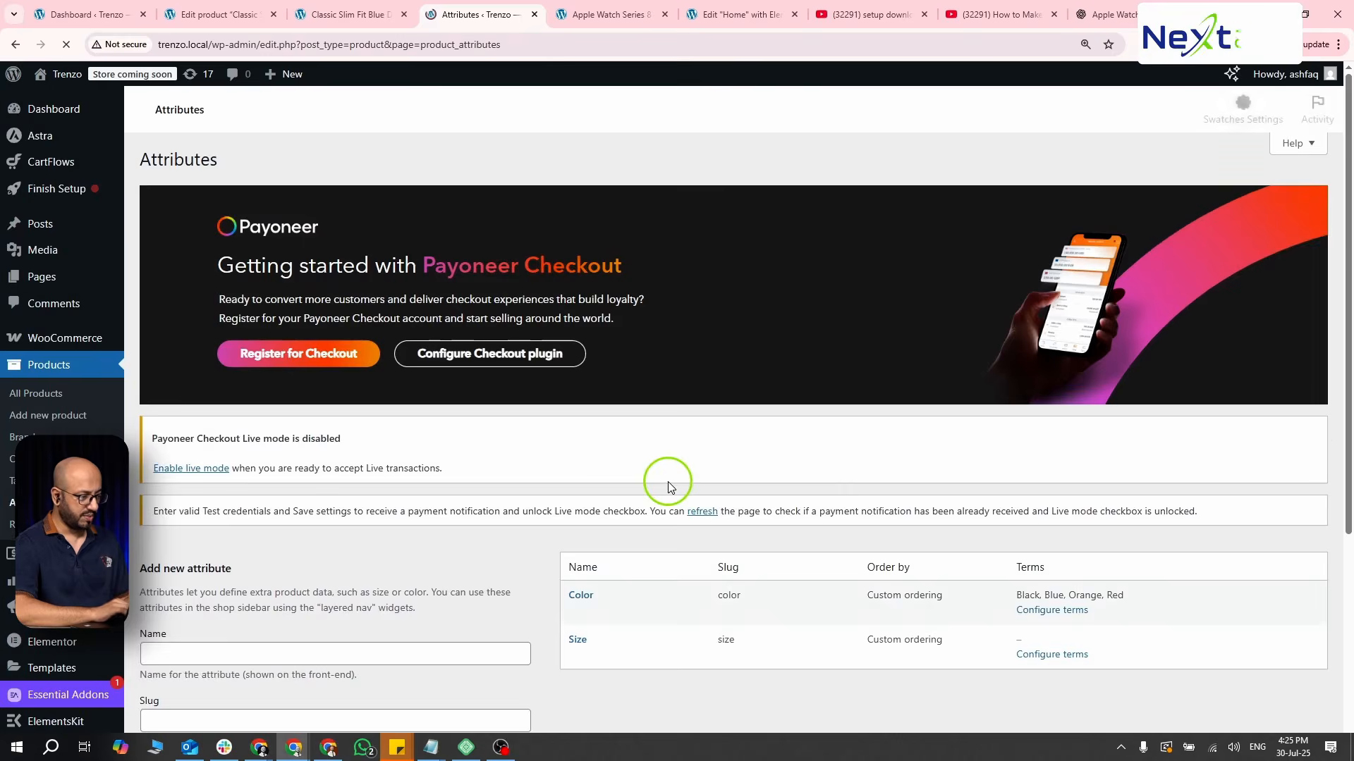
scroll(666, 480, down, 4)
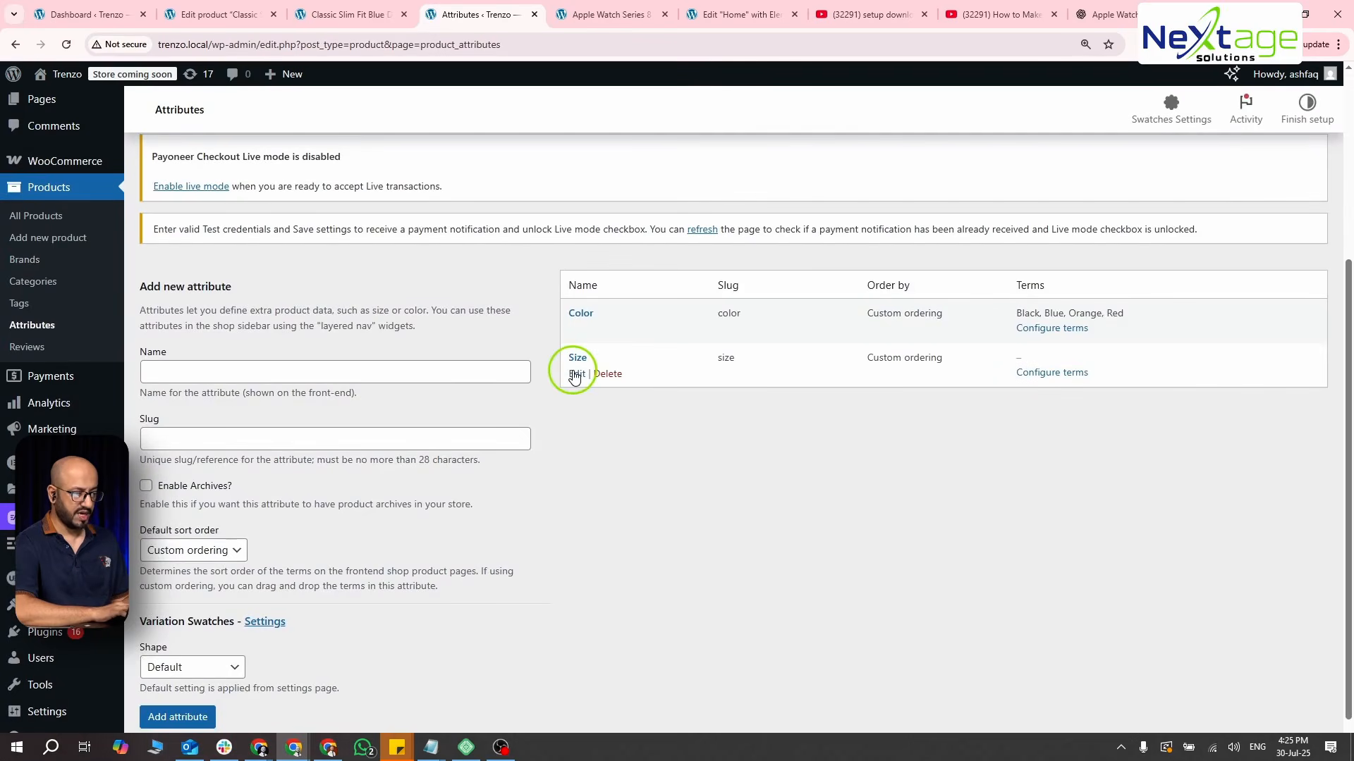
click(1051, 403)
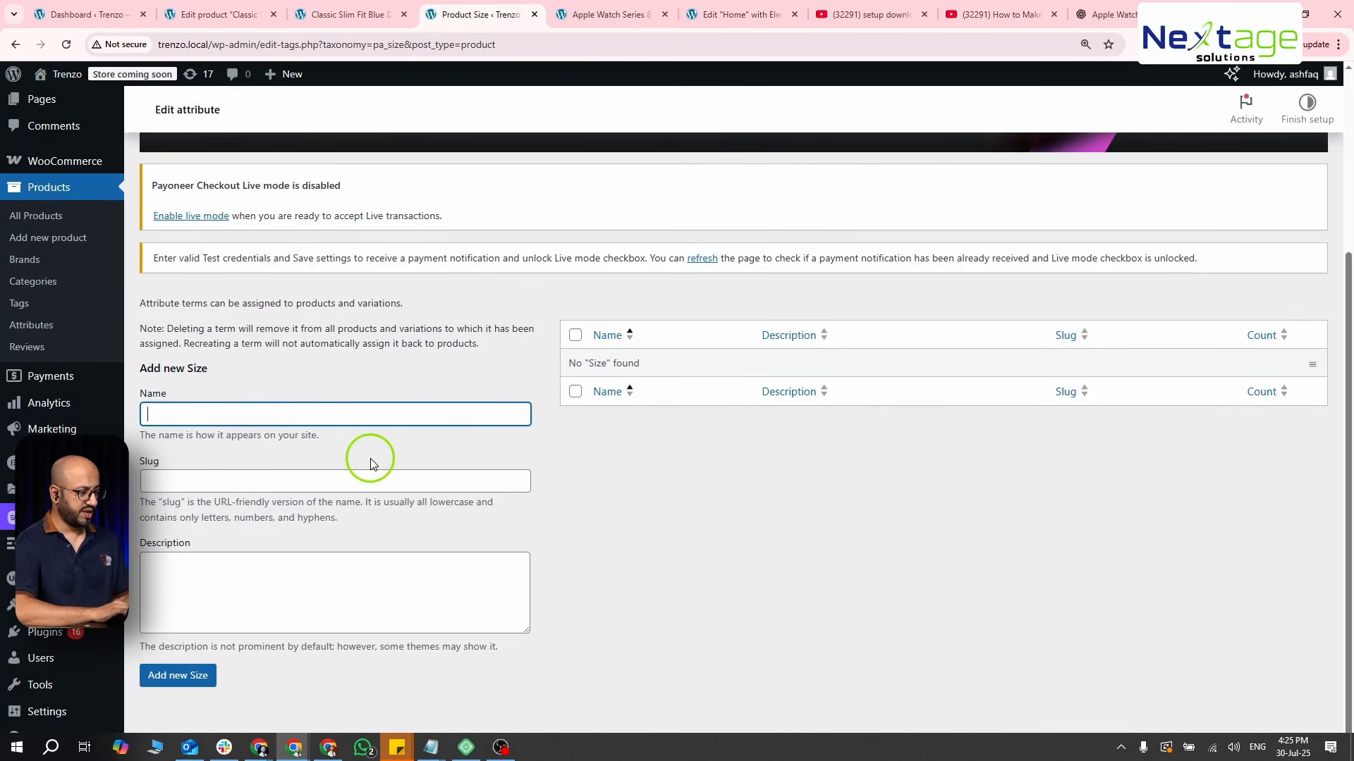
text(Smal)
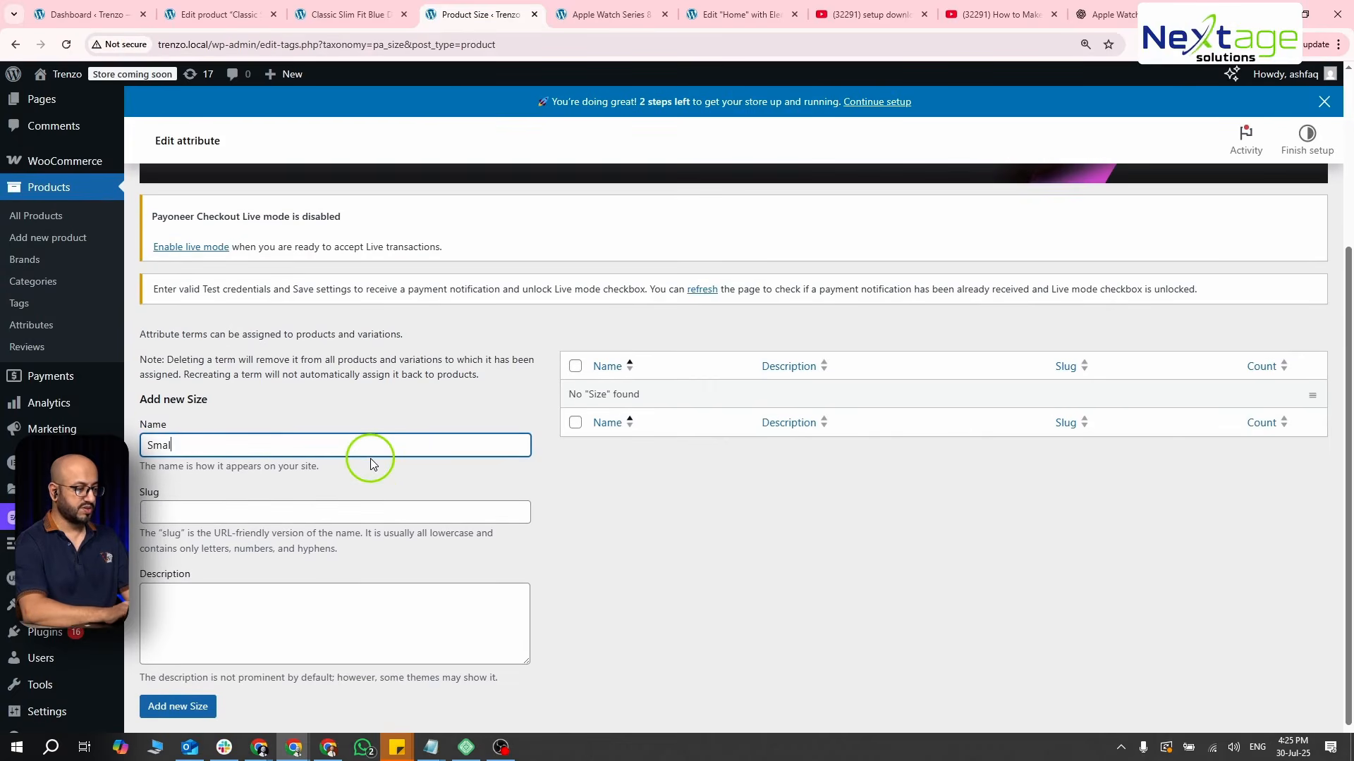
text(l)
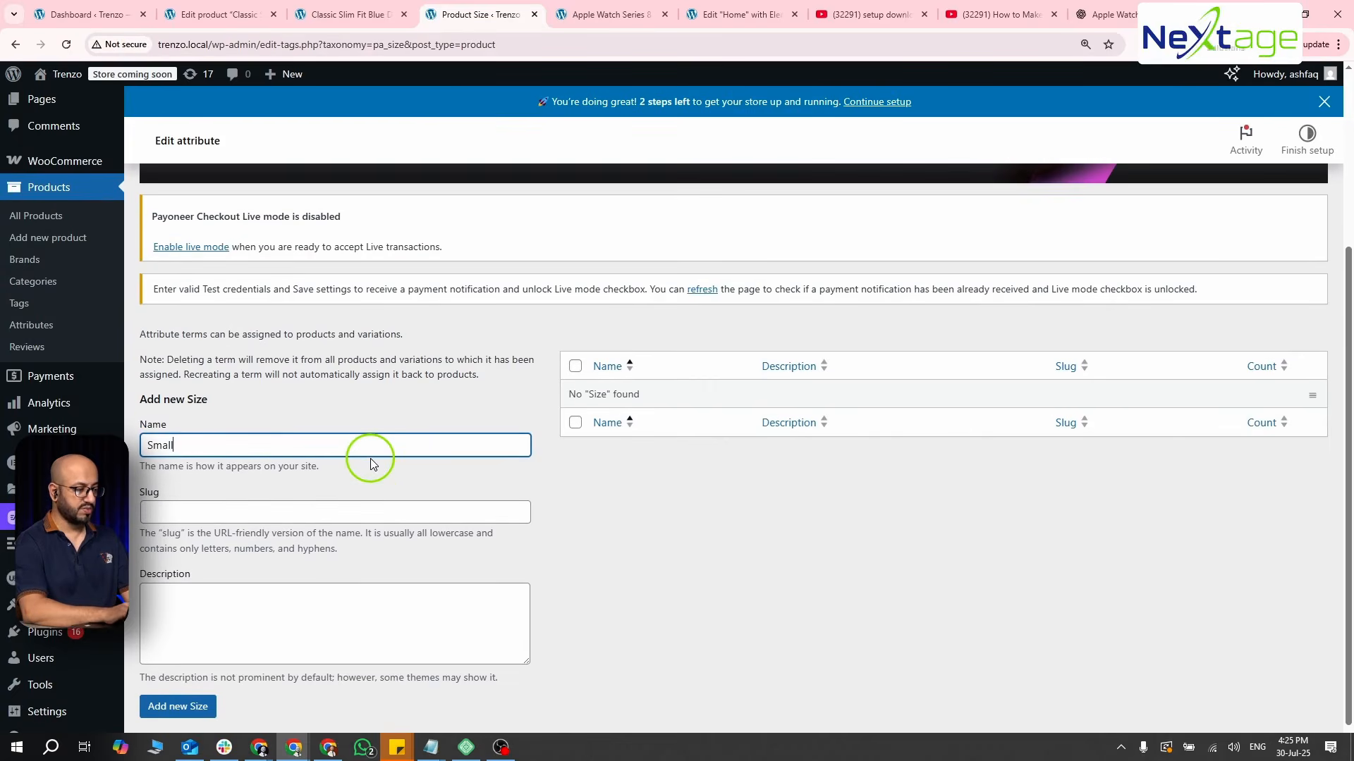
click(179, 707)
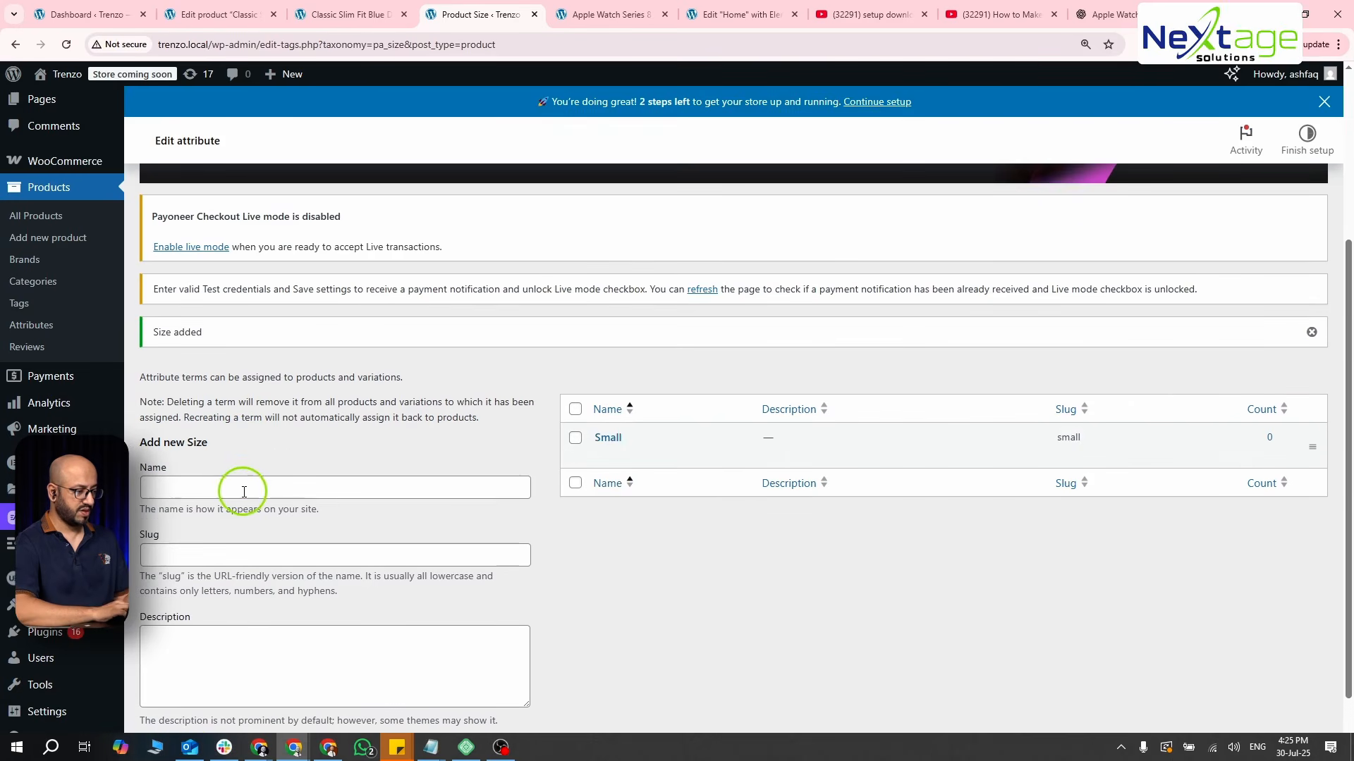
- Add Medium and Large as further terms of the Size attribute
click(244, 492)
text(Medium)
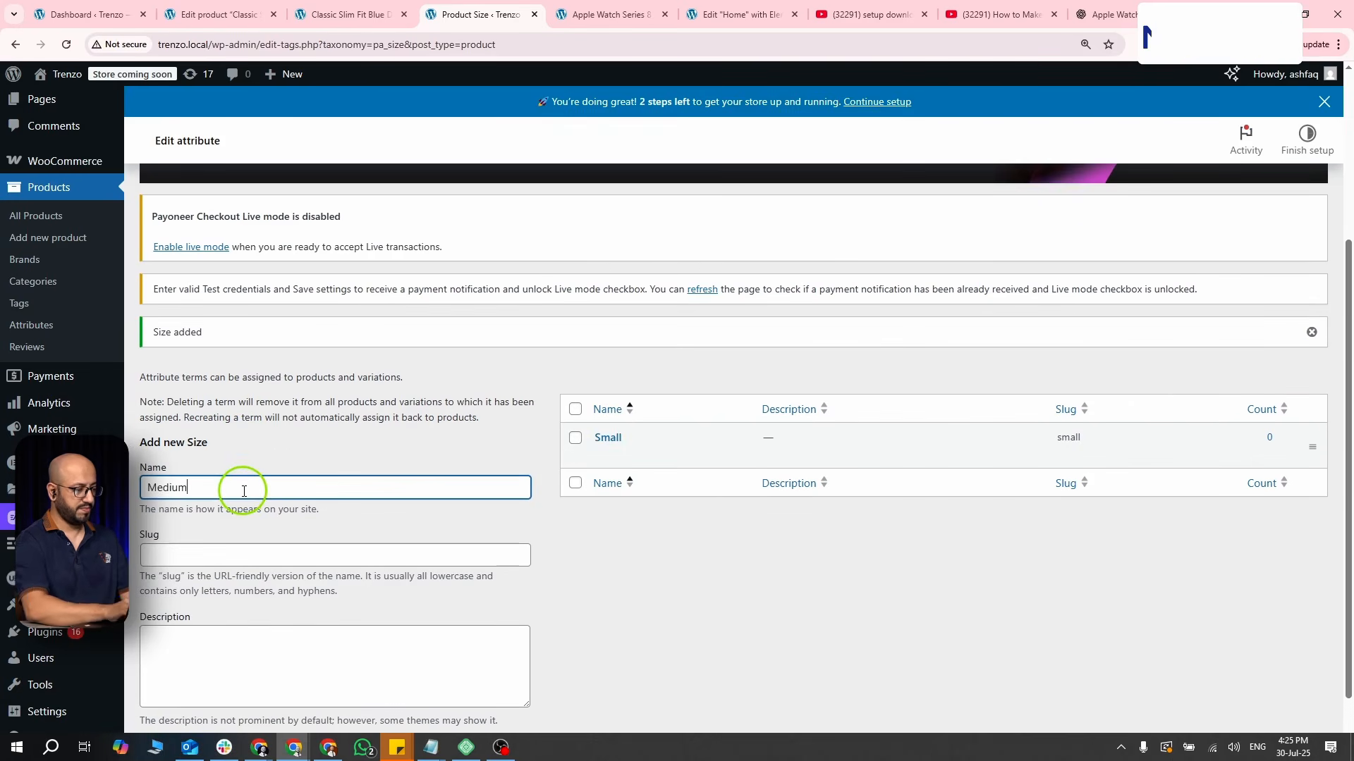
scroll(244, 492, down, 1)
click(180, 673)
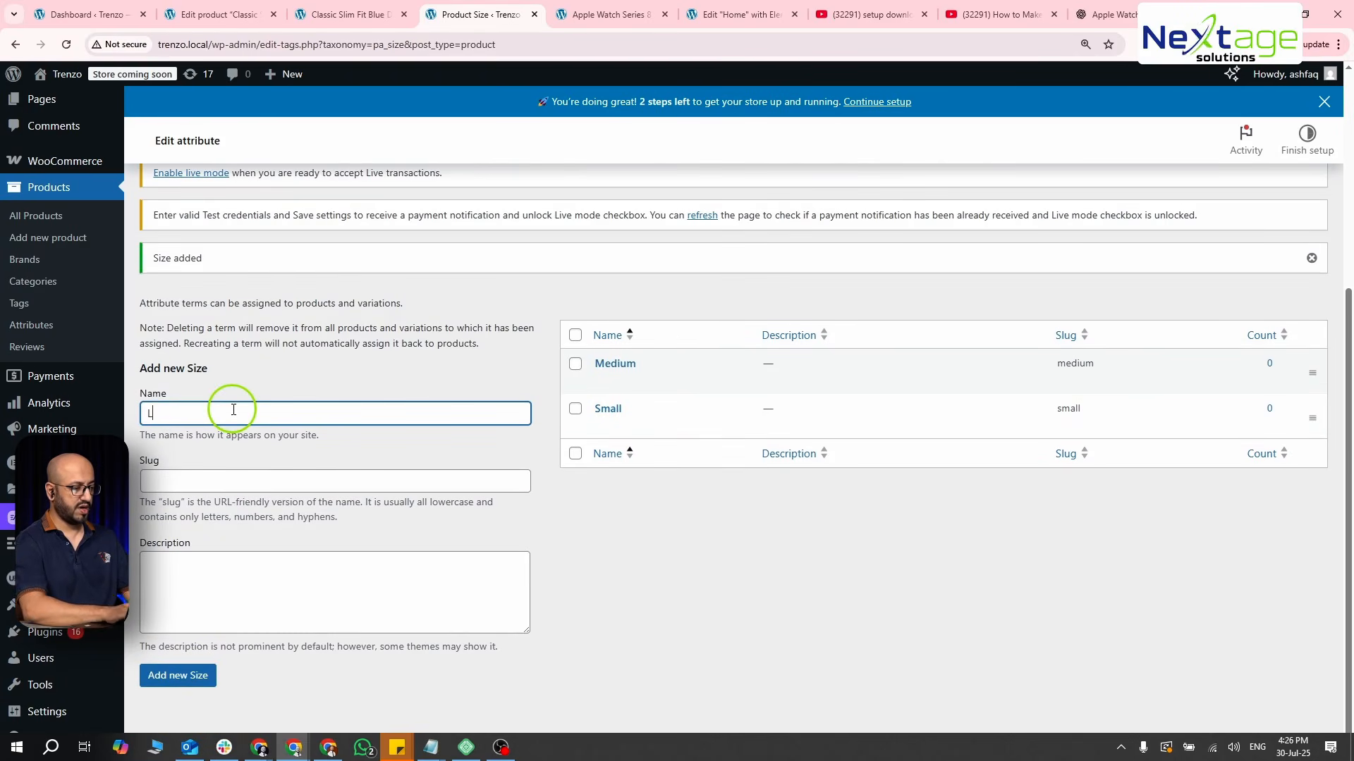
text(Large)
click(169, 674)
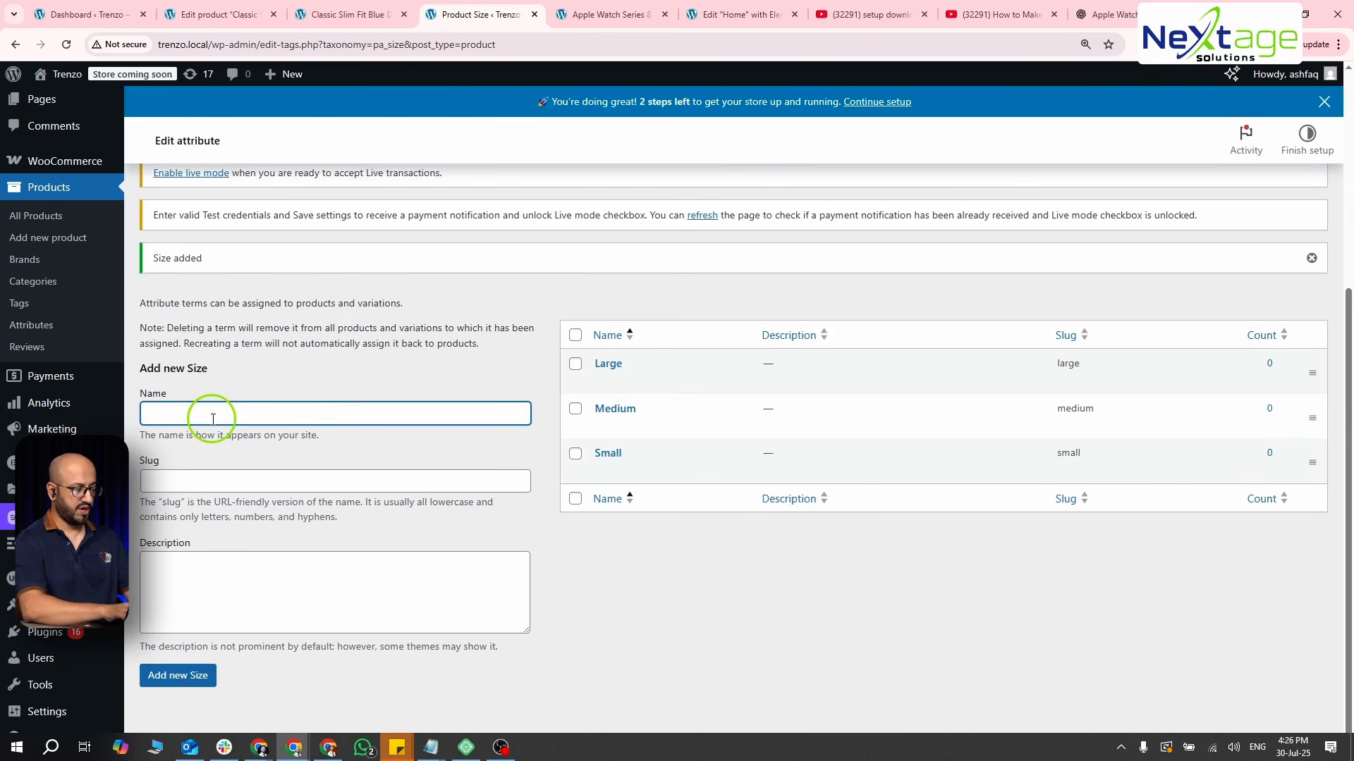
- Add the size Extra Large with the slug XL to the Size attribute
key(Left)
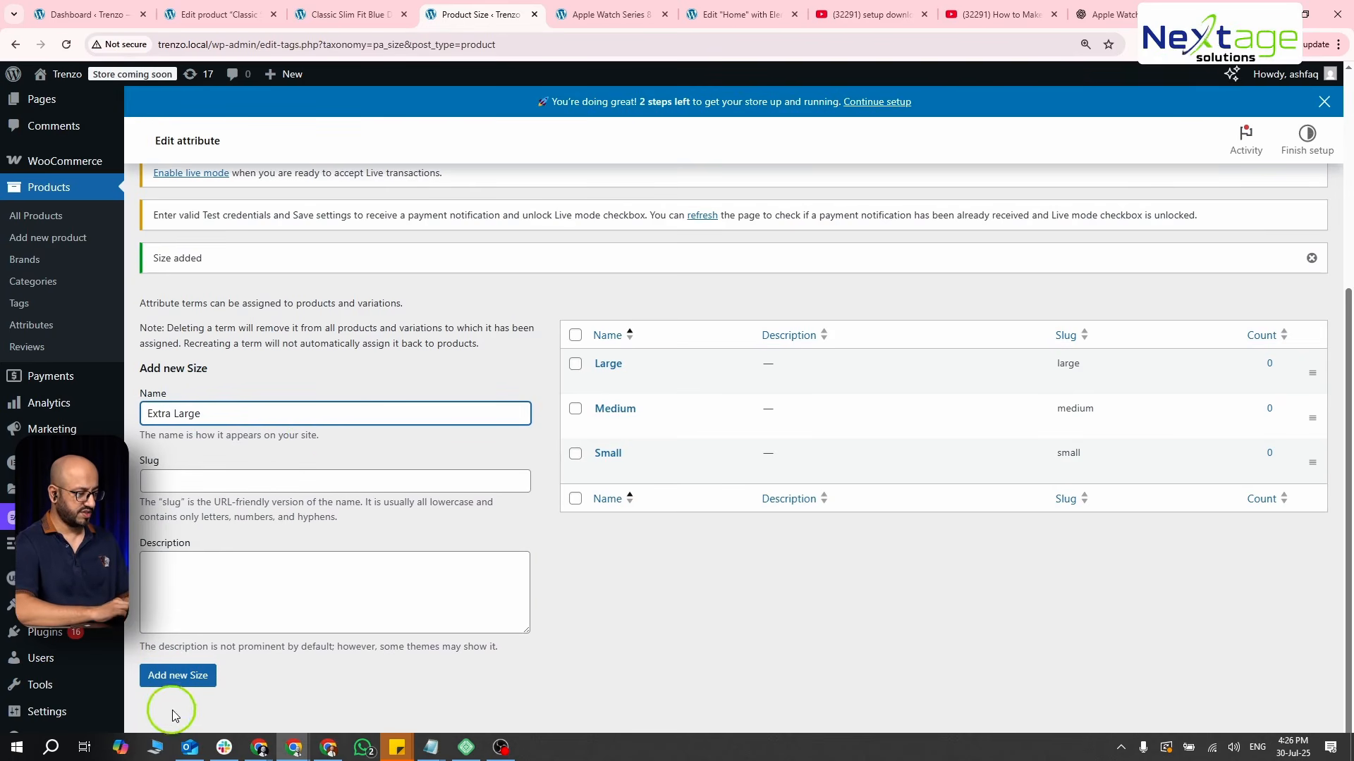
click(242, 471)
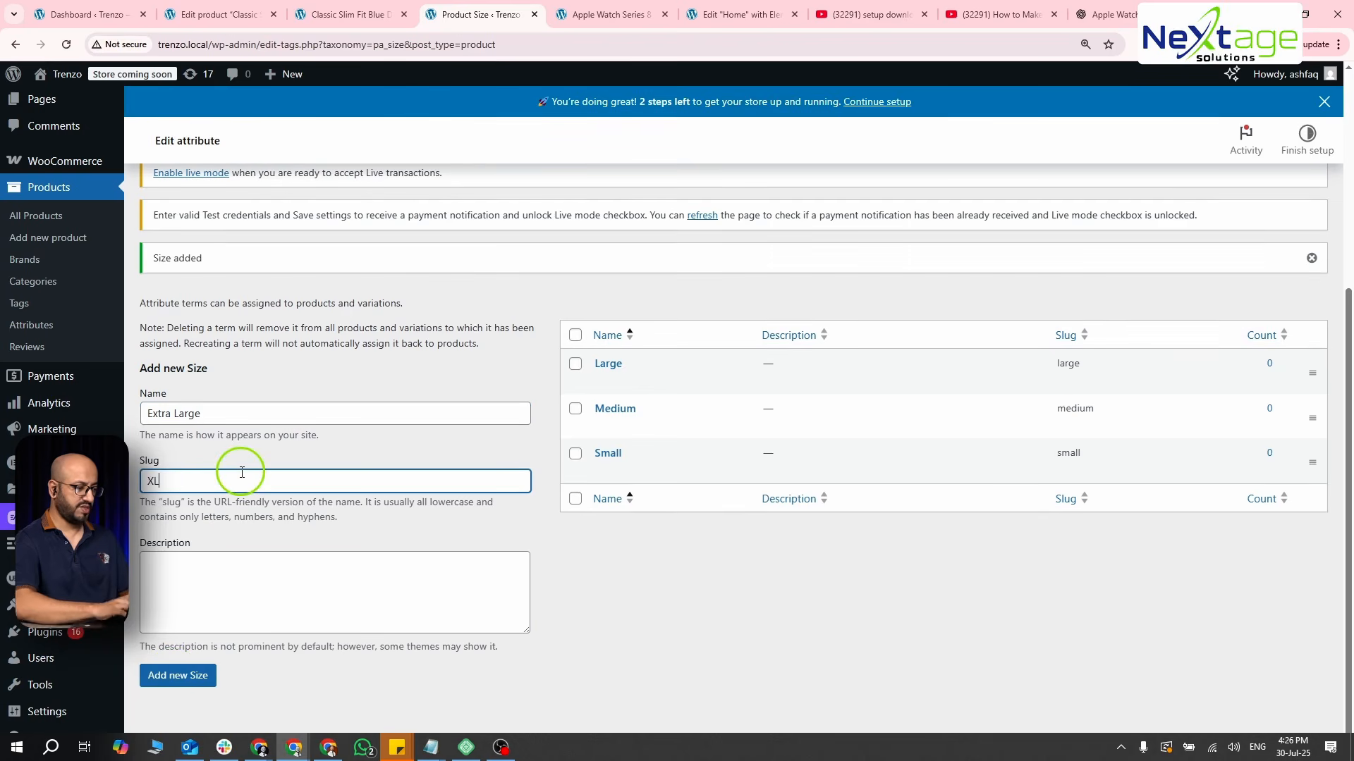
click(189, 675)
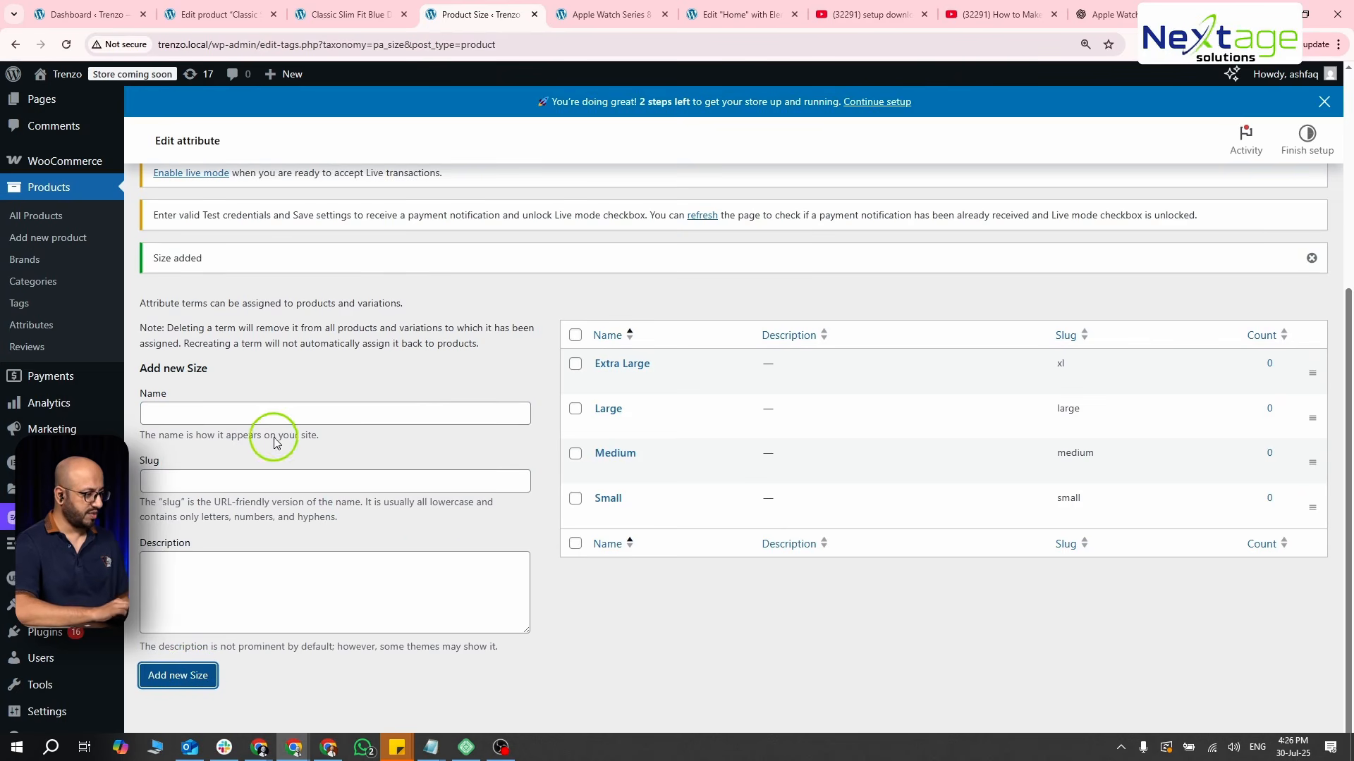
- Switch back to the jeans product's edit page and update the product
key(ctrl+shift+Tab)
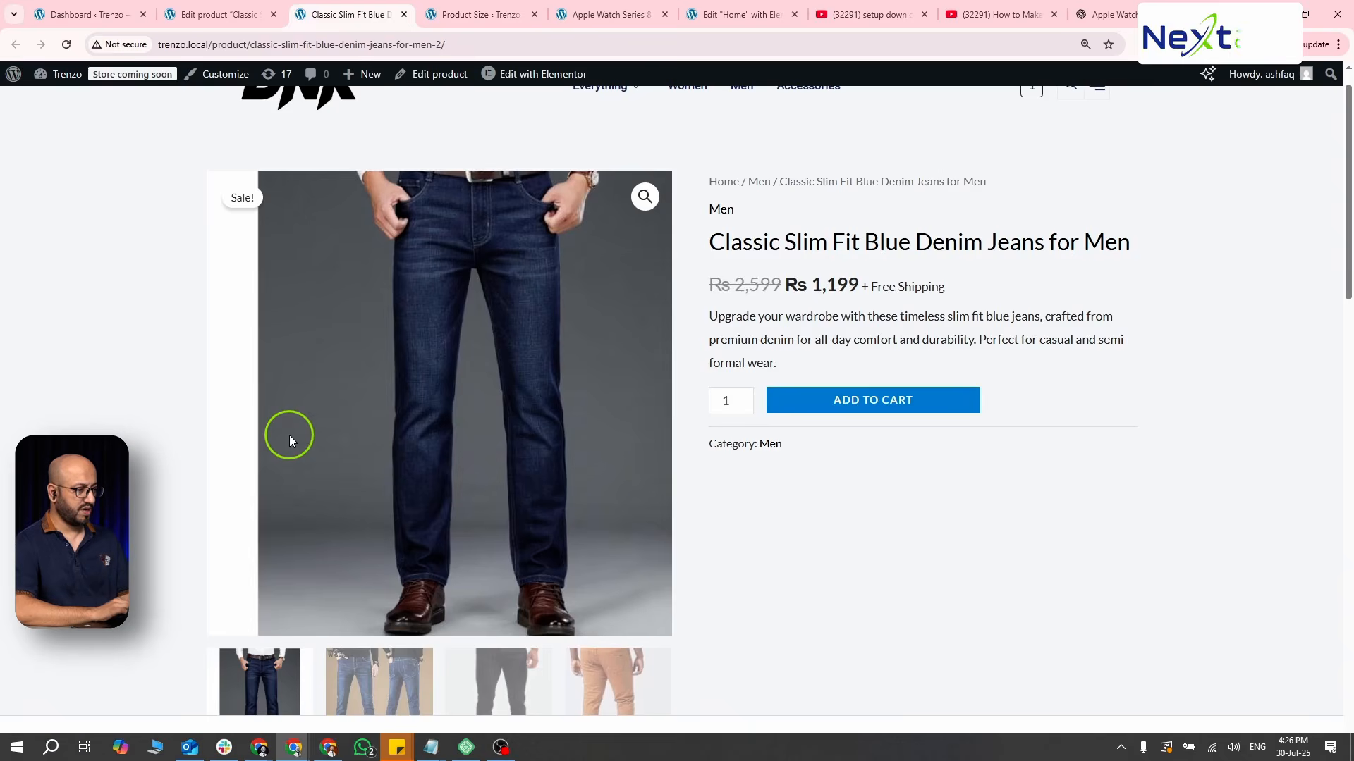
key(ctrl+shift+Tab)
scroll(475, 318, up, 15)
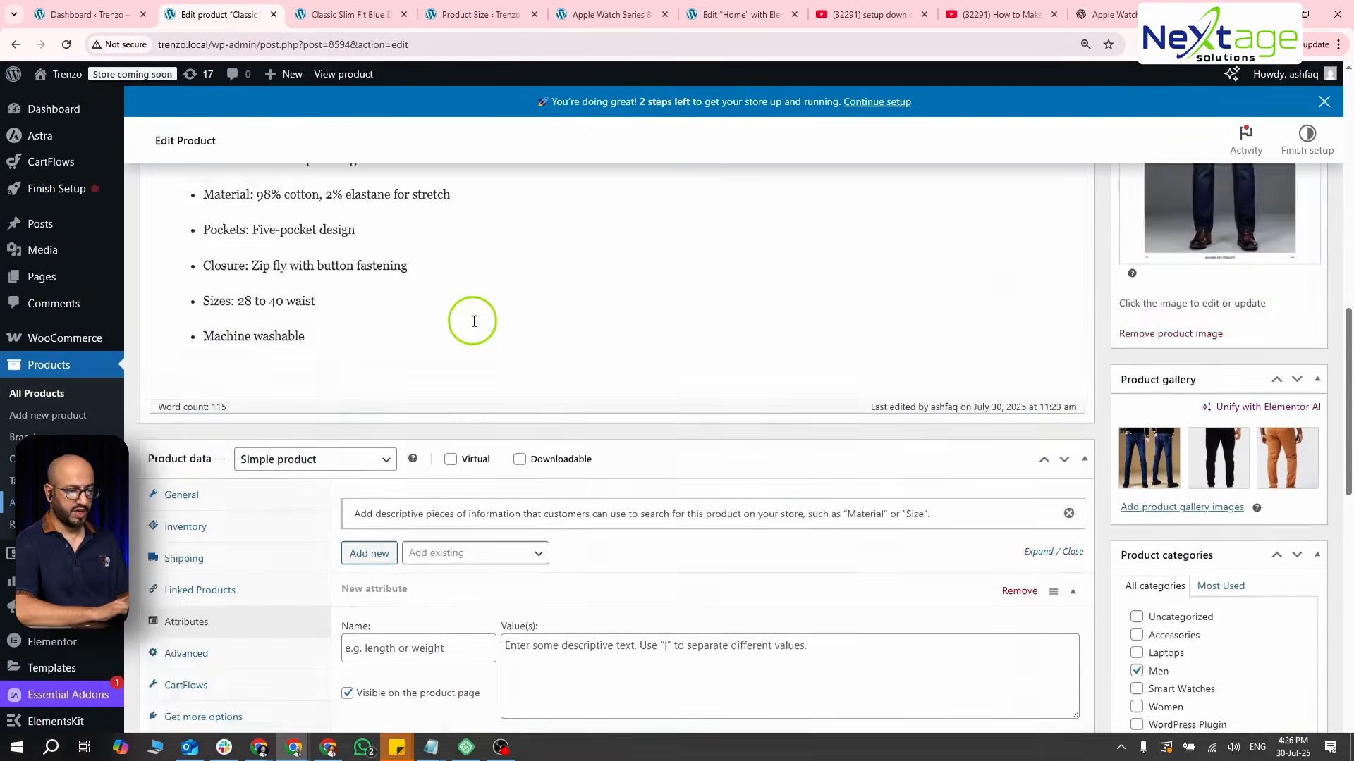
scroll(945, 385, down, 1)
scroll(941, 374, down, 10)
scroll(941, 373, up, 6)
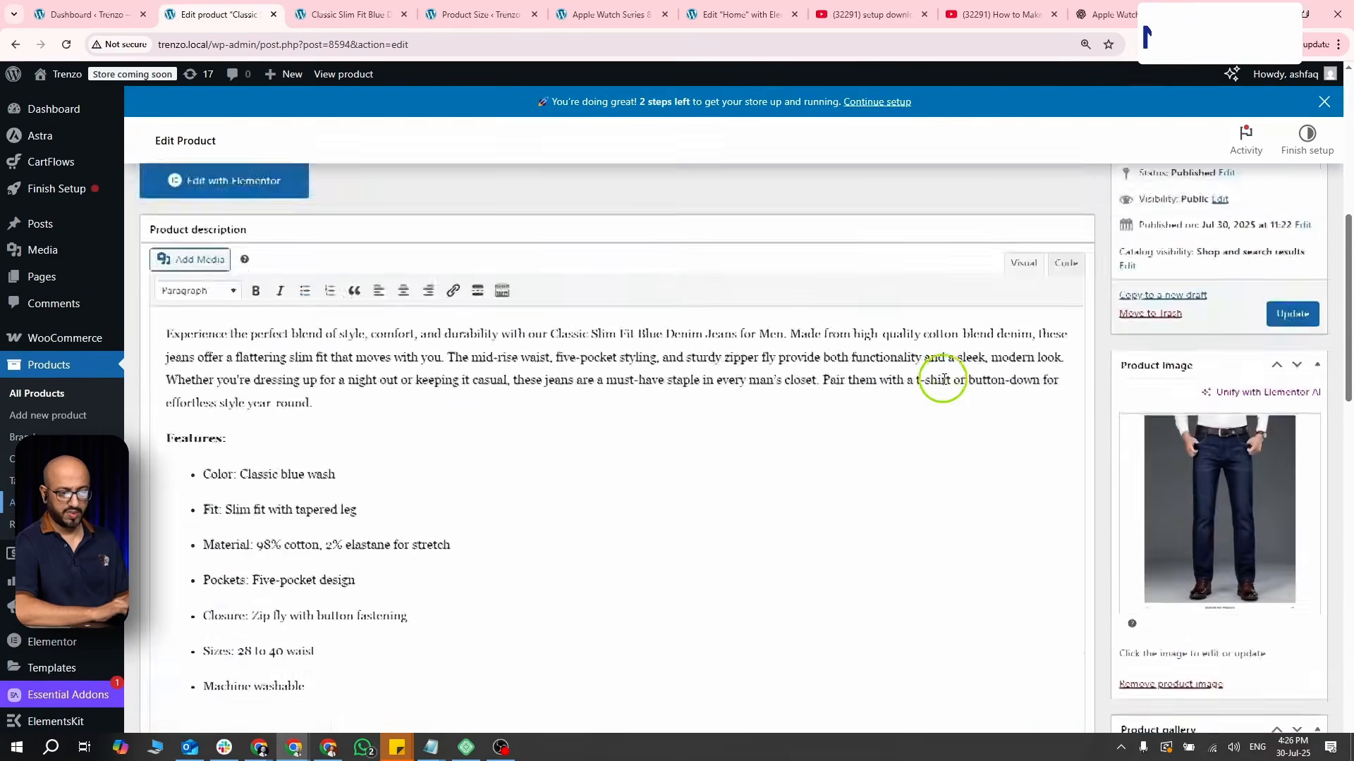
click(1283, 381)
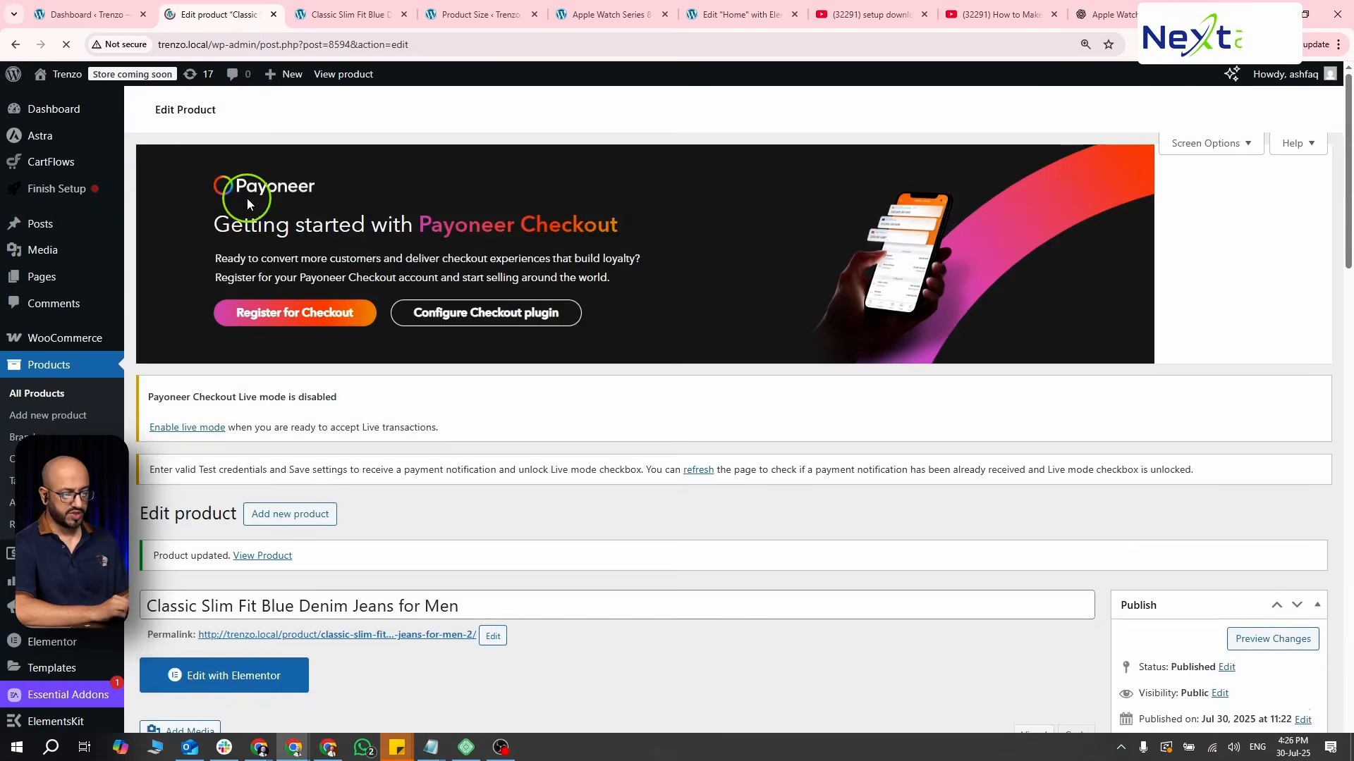
- Add the existing Color attribute to the jeans product's attributes
scroll(247, 198, down, 10)
scroll(249, 199, down, 3)
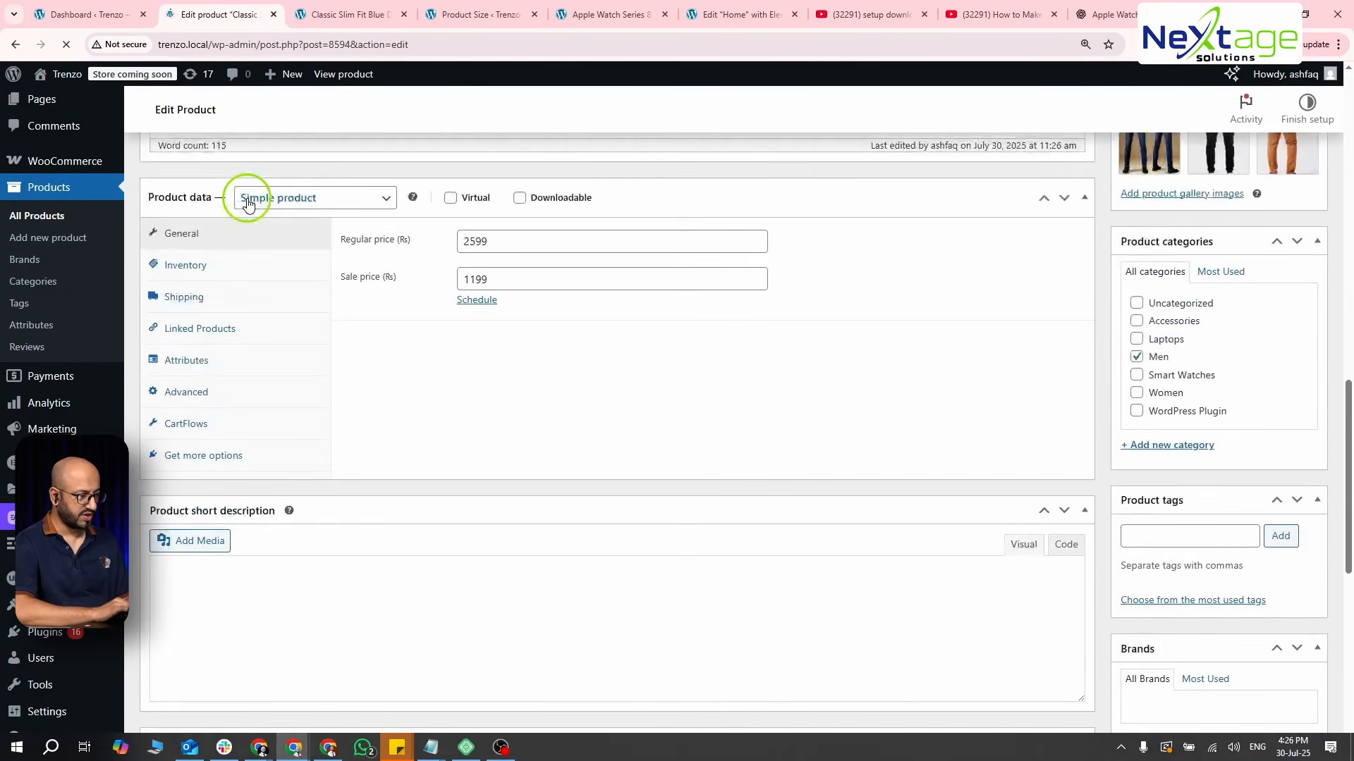
click(199, 374)
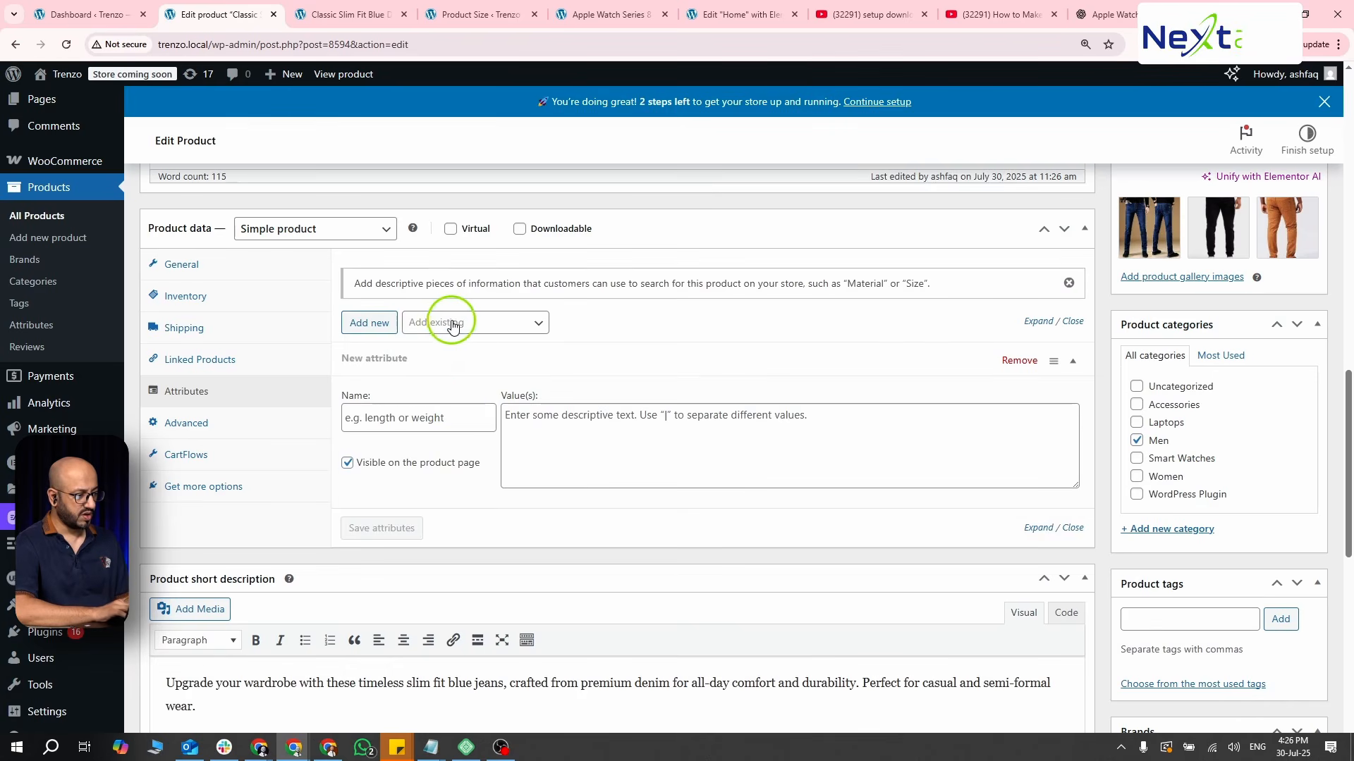
click(451, 323)
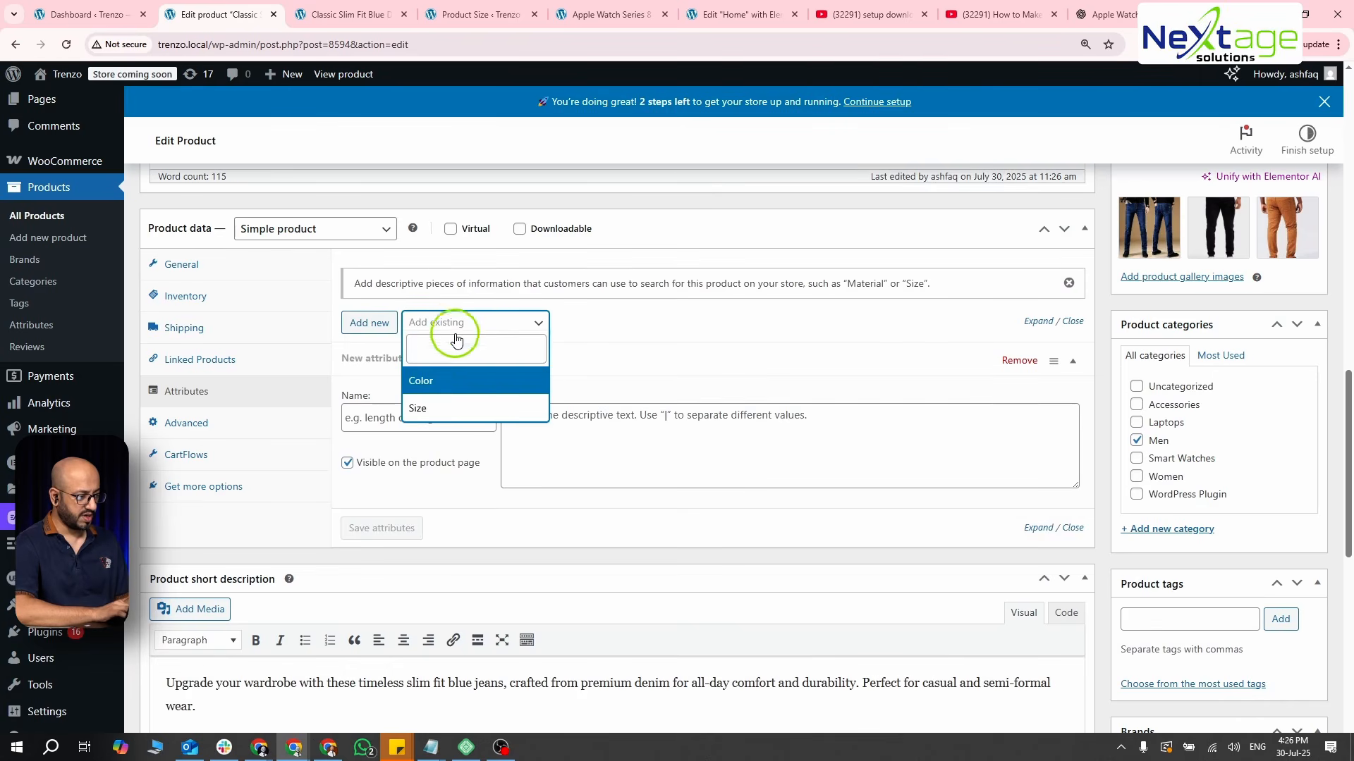
click(448, 382)
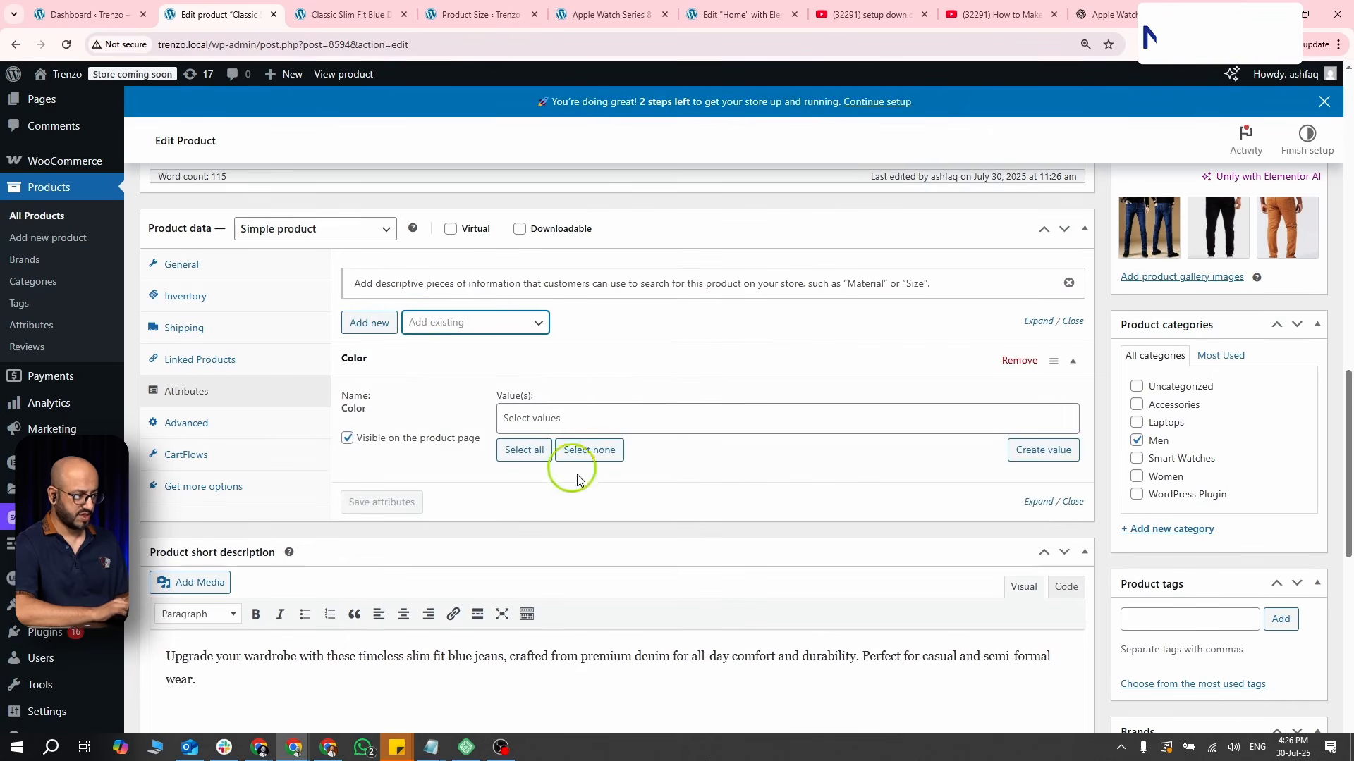
- Assign the values Black, Blue and Orange to the product's Color attribute
scroll(669, 421, down, 1)
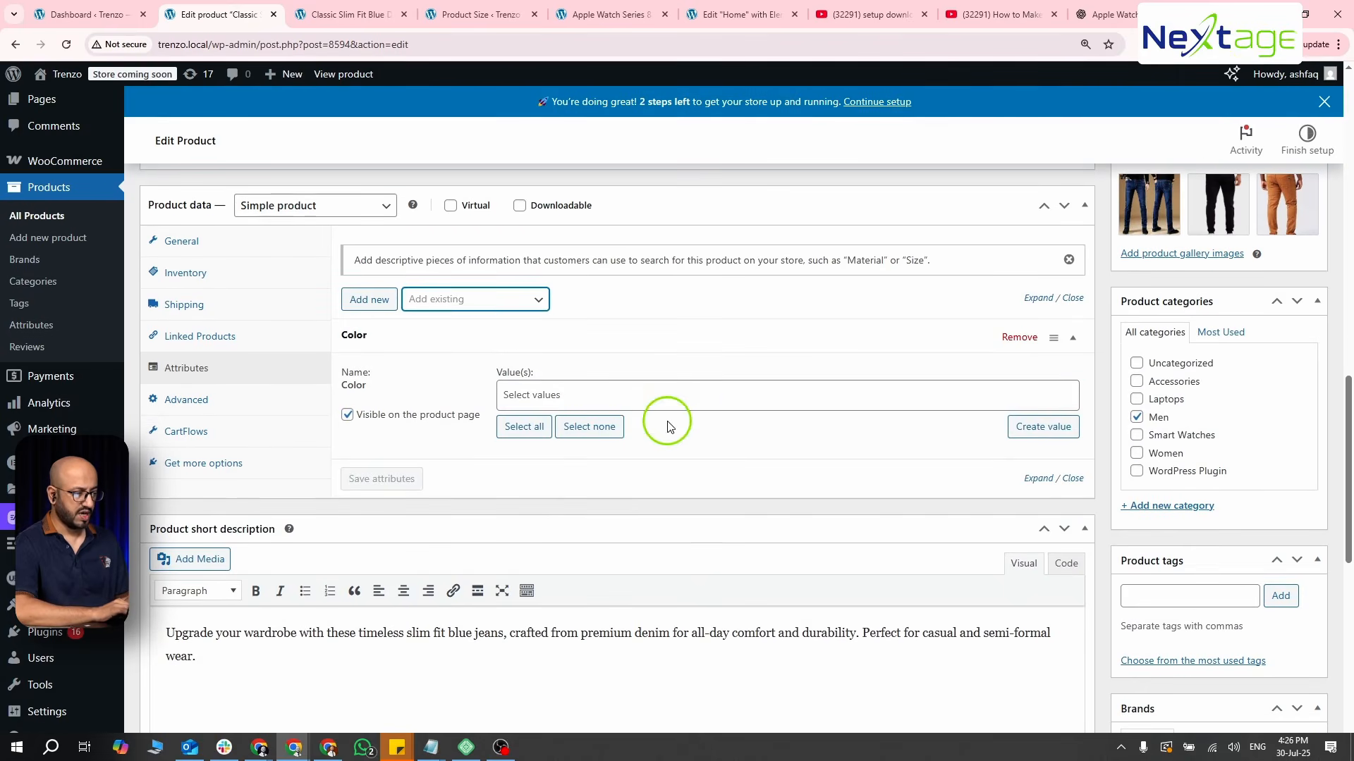
click(576, 395)
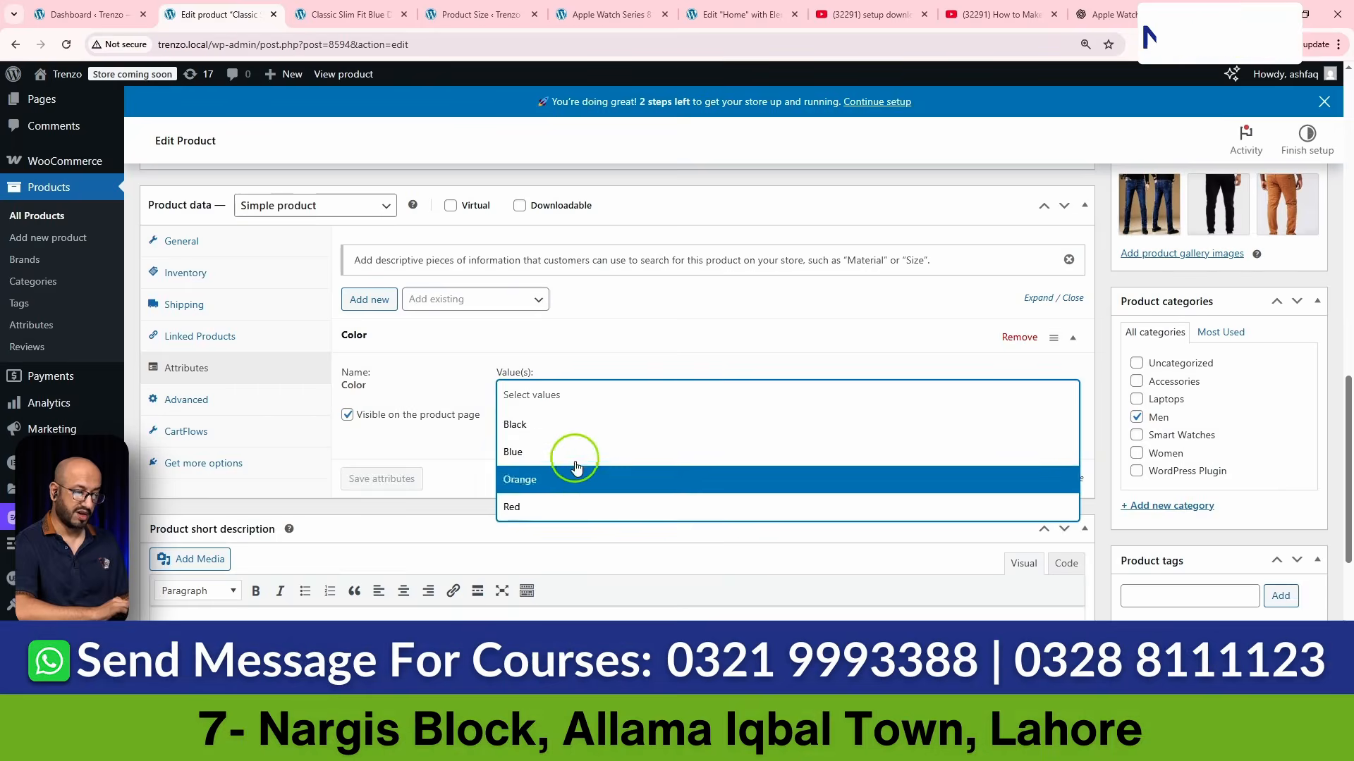
click(574, 425)
click(638, 398)
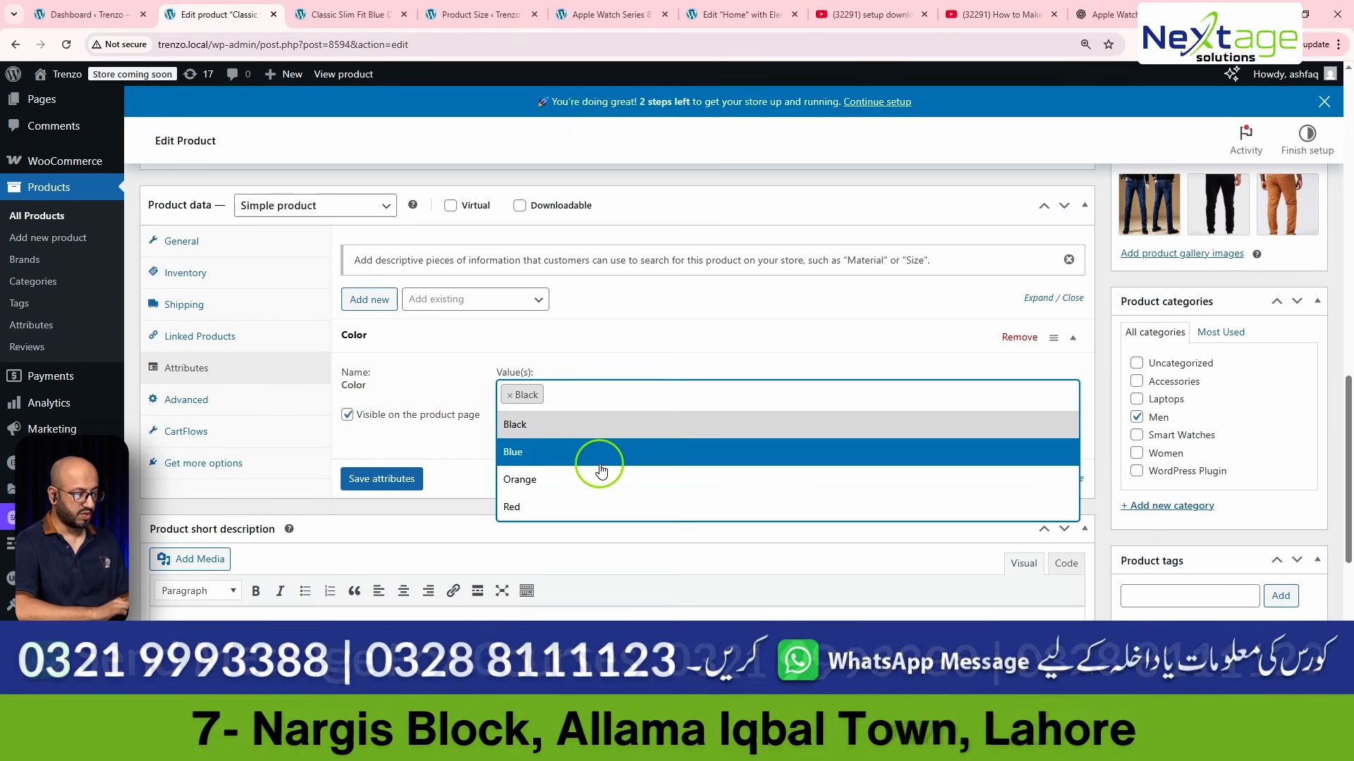
click(598, 464)
click(640, 390)
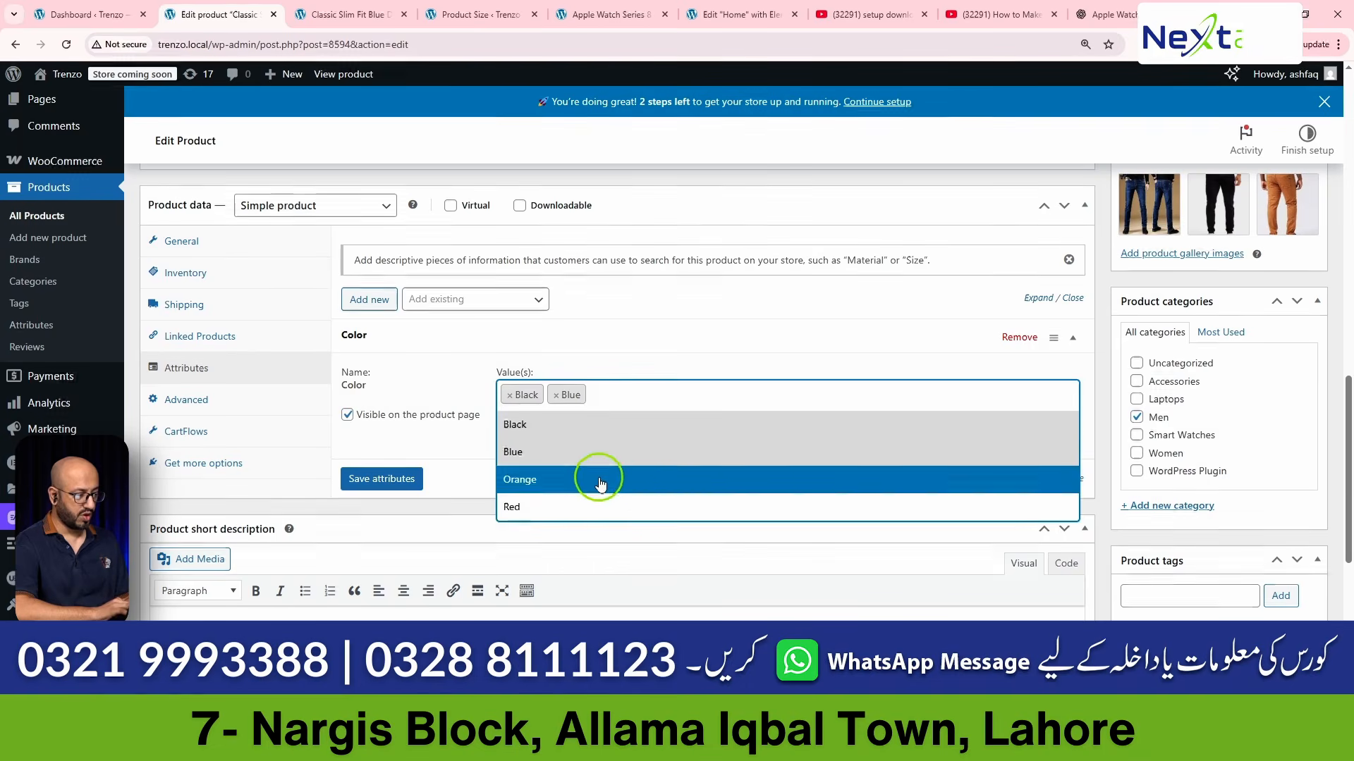
click(605, 477)
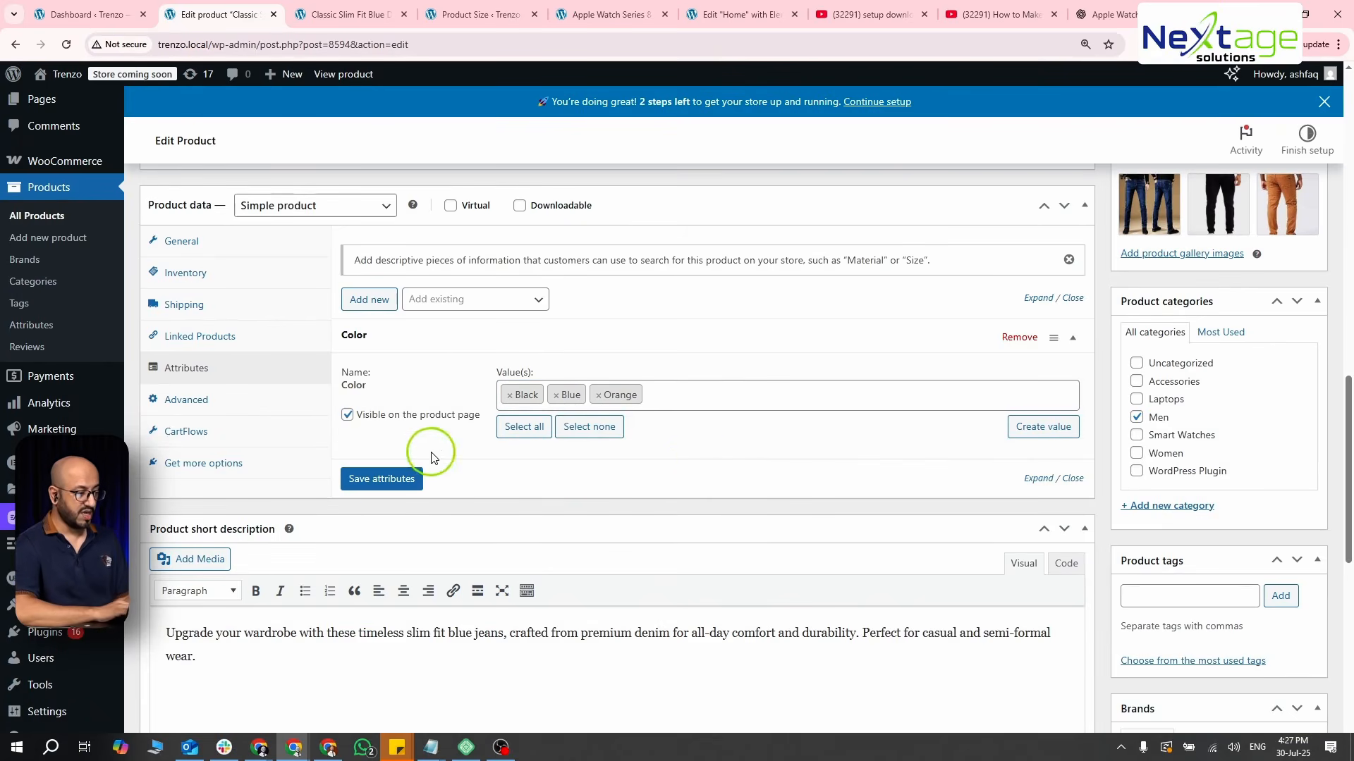
- Add the existing Size attribute with all of its values to the product and save the attributes
click(456, 303)
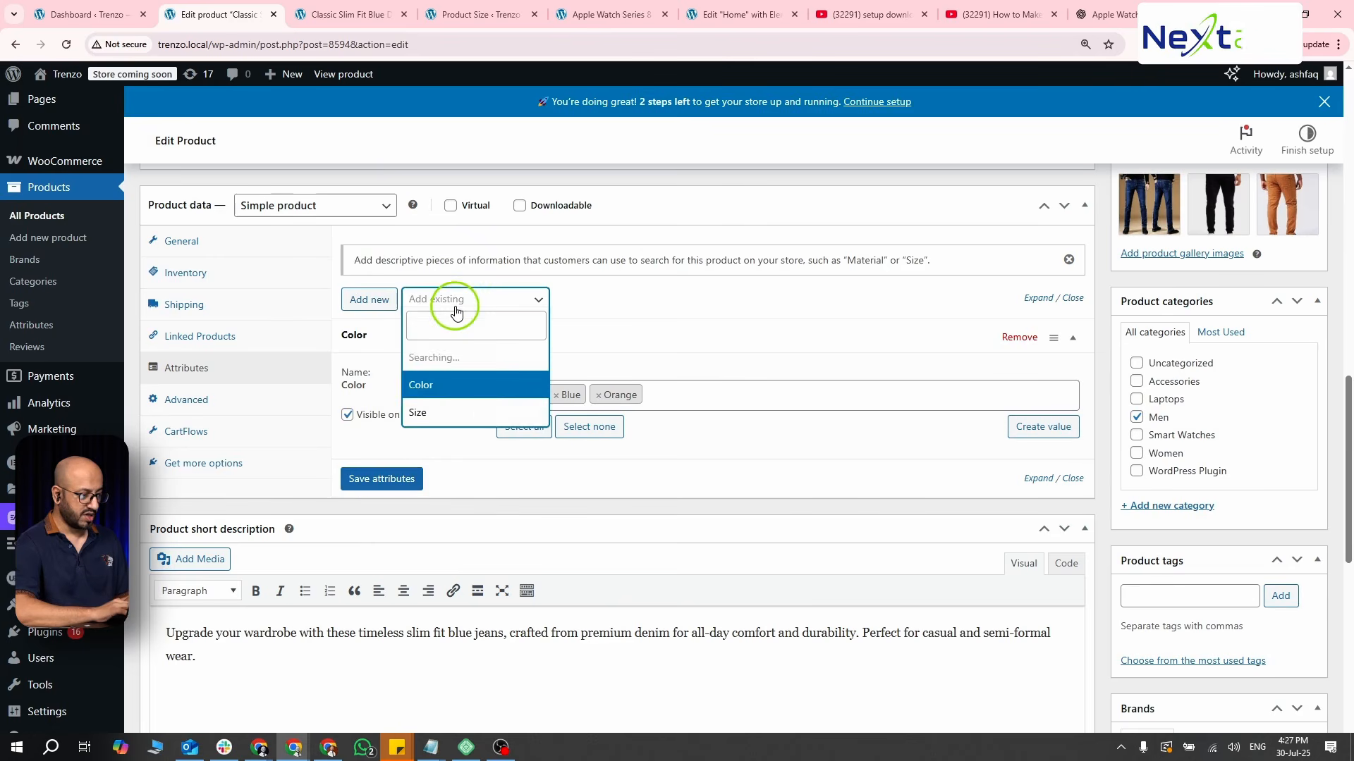
click(438, 386)
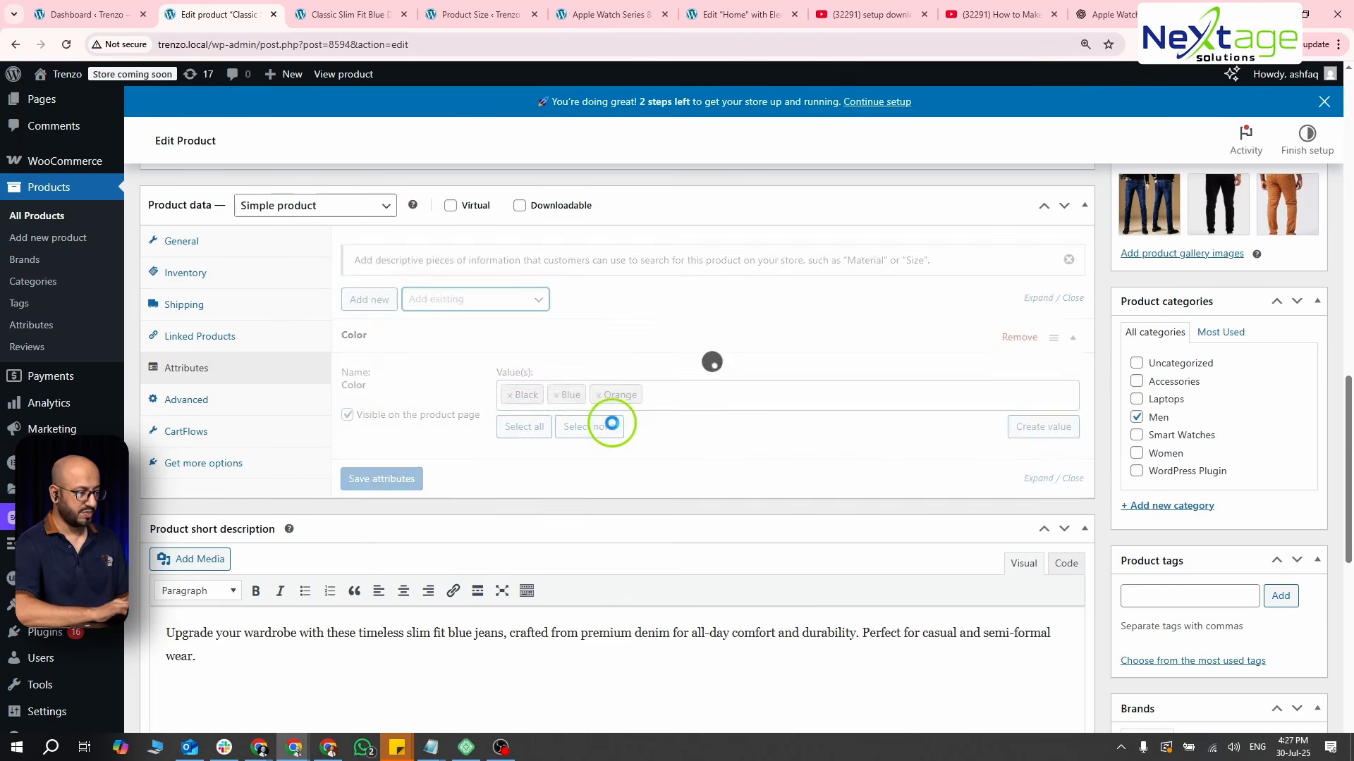
click(626, 538)
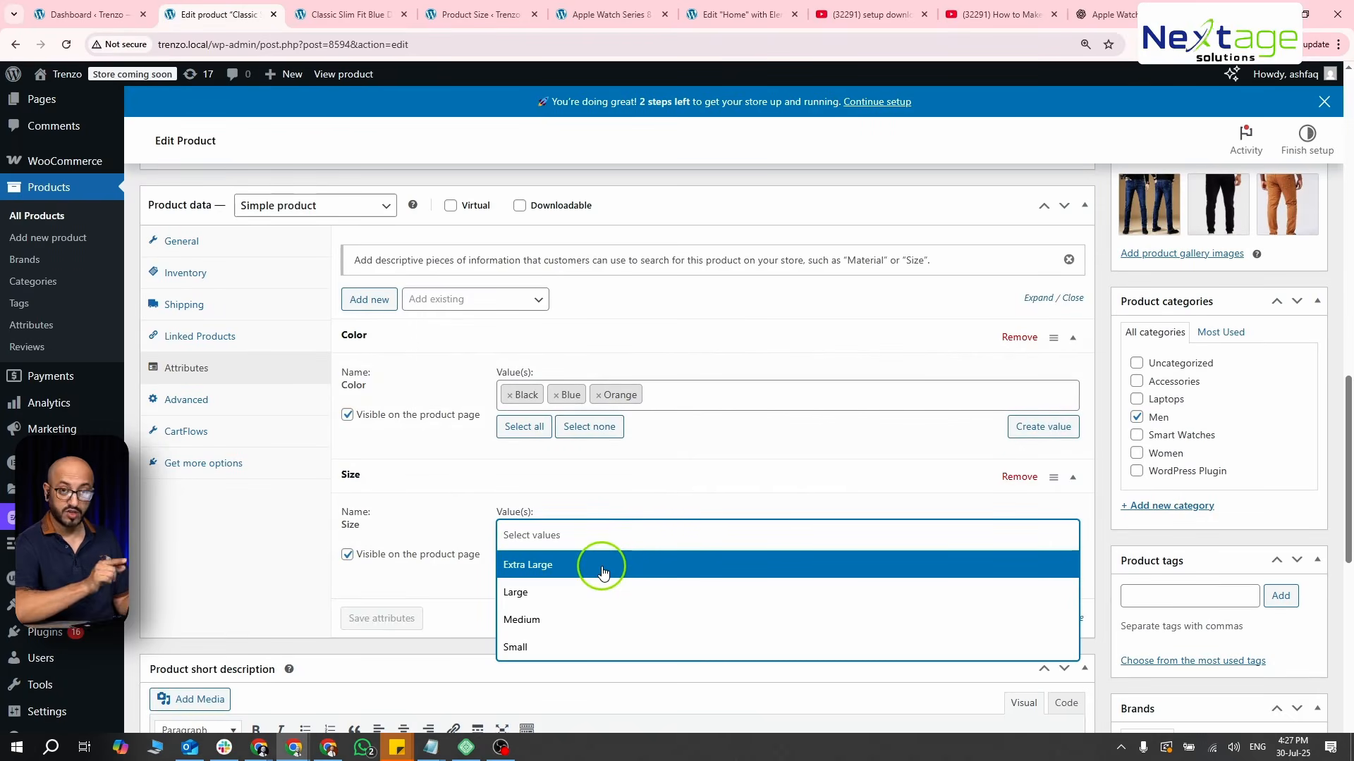
click(602, 568)
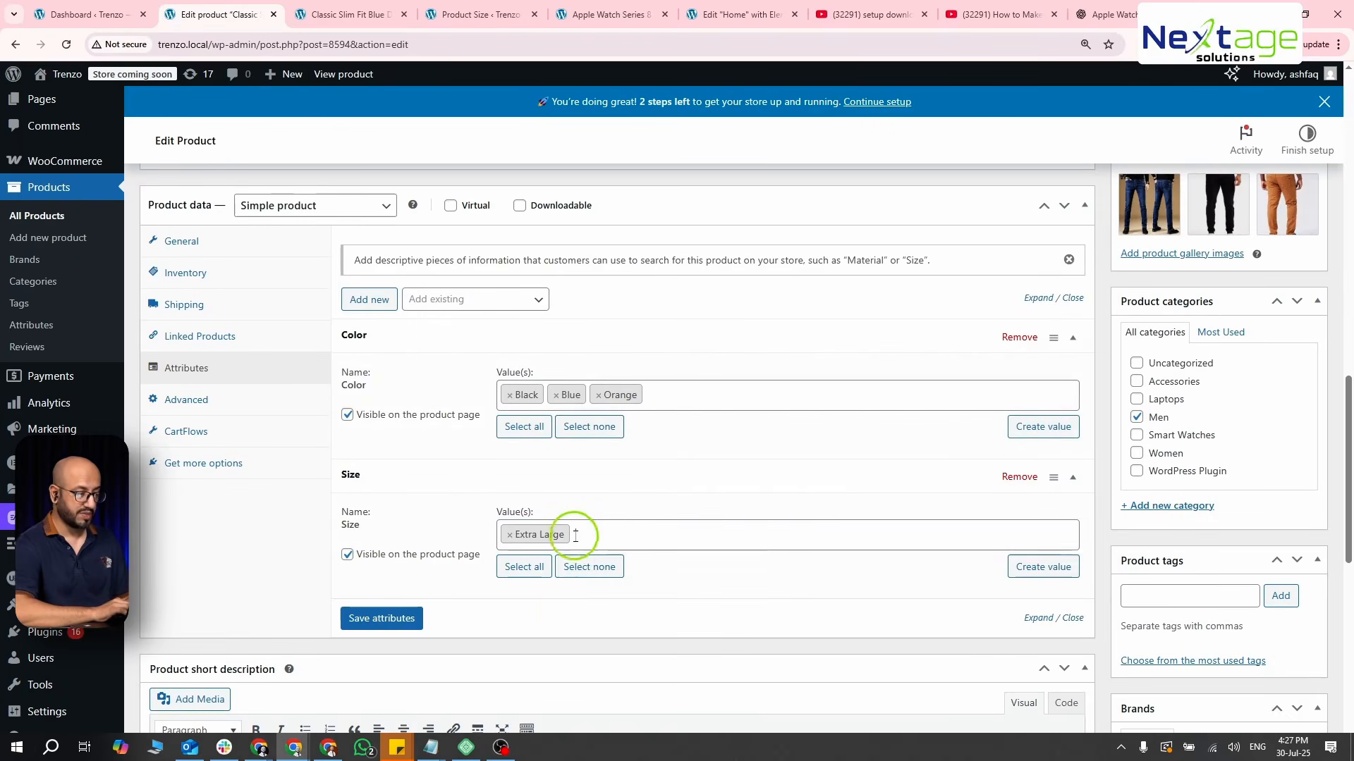
click(537, 567)
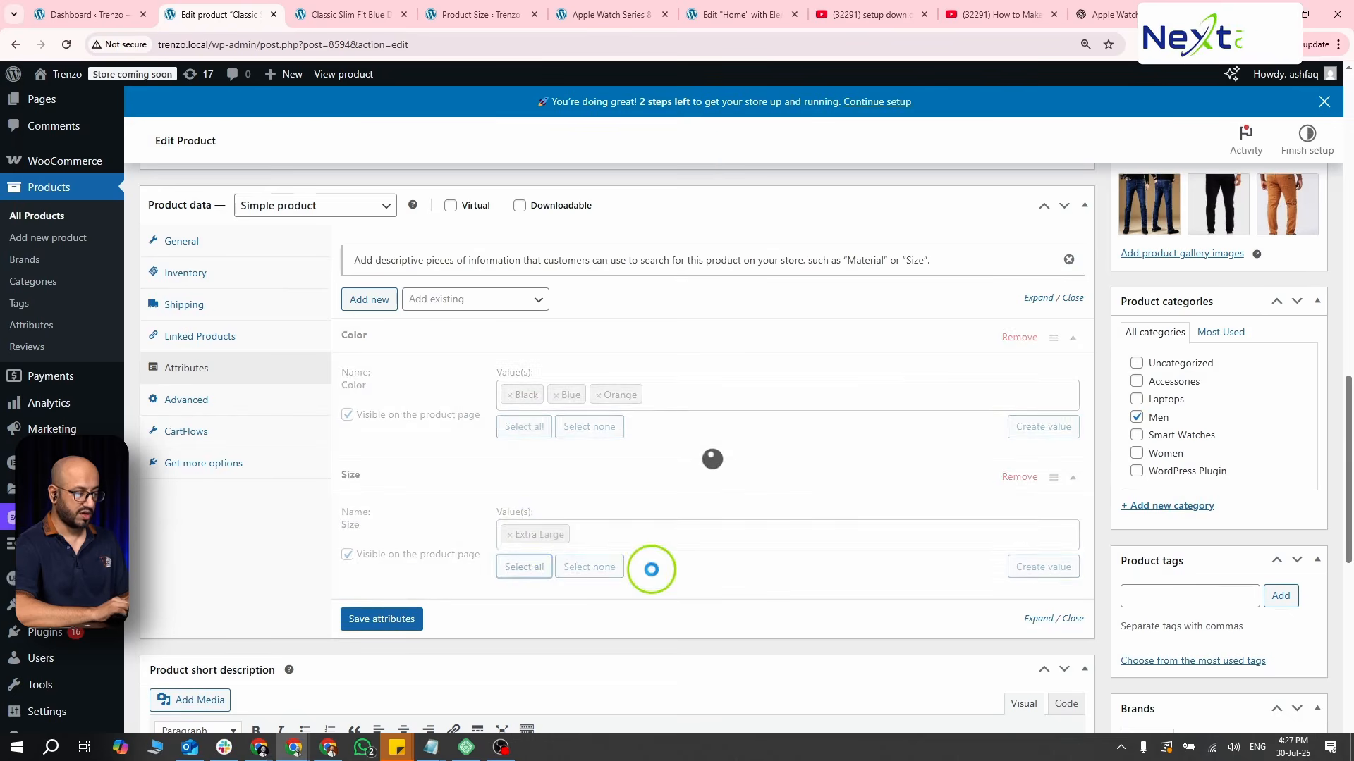
scroll(589, 538, down, 1)
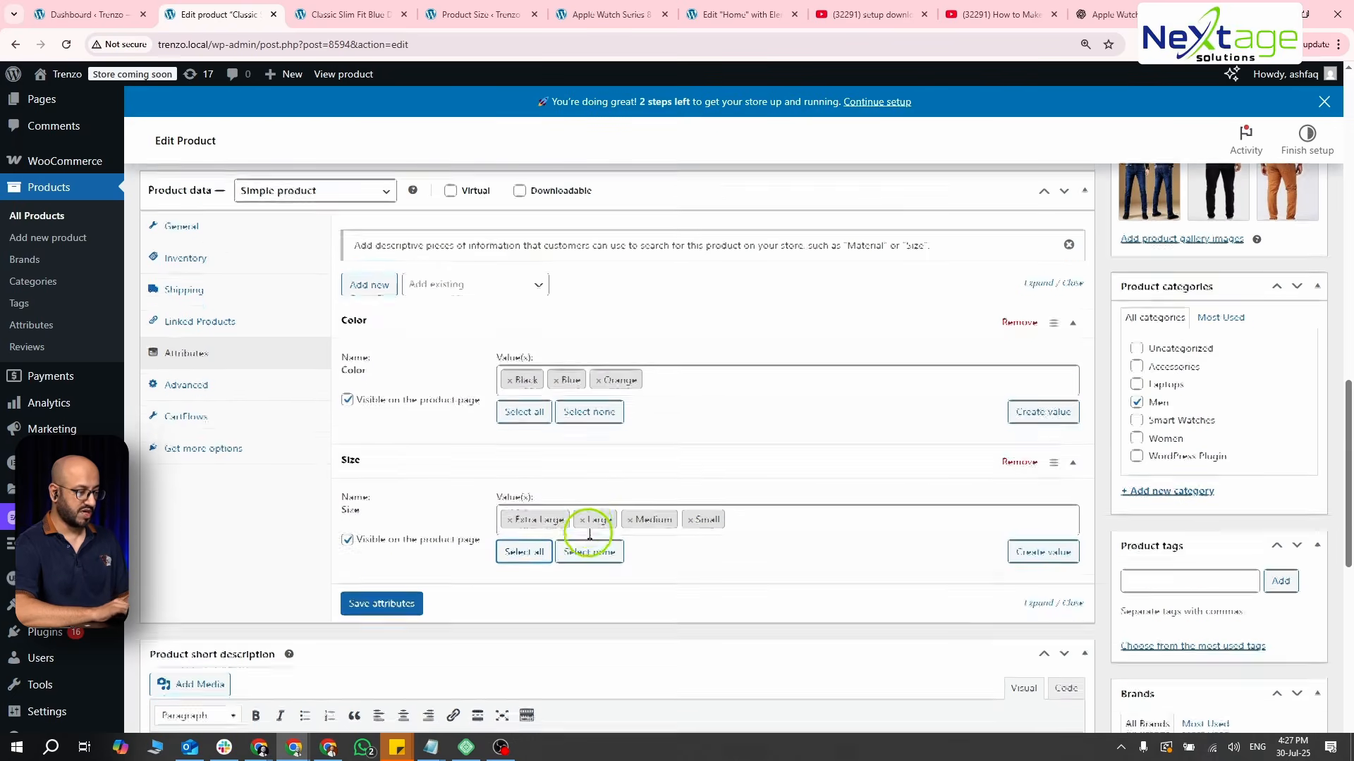
click(406, 591)
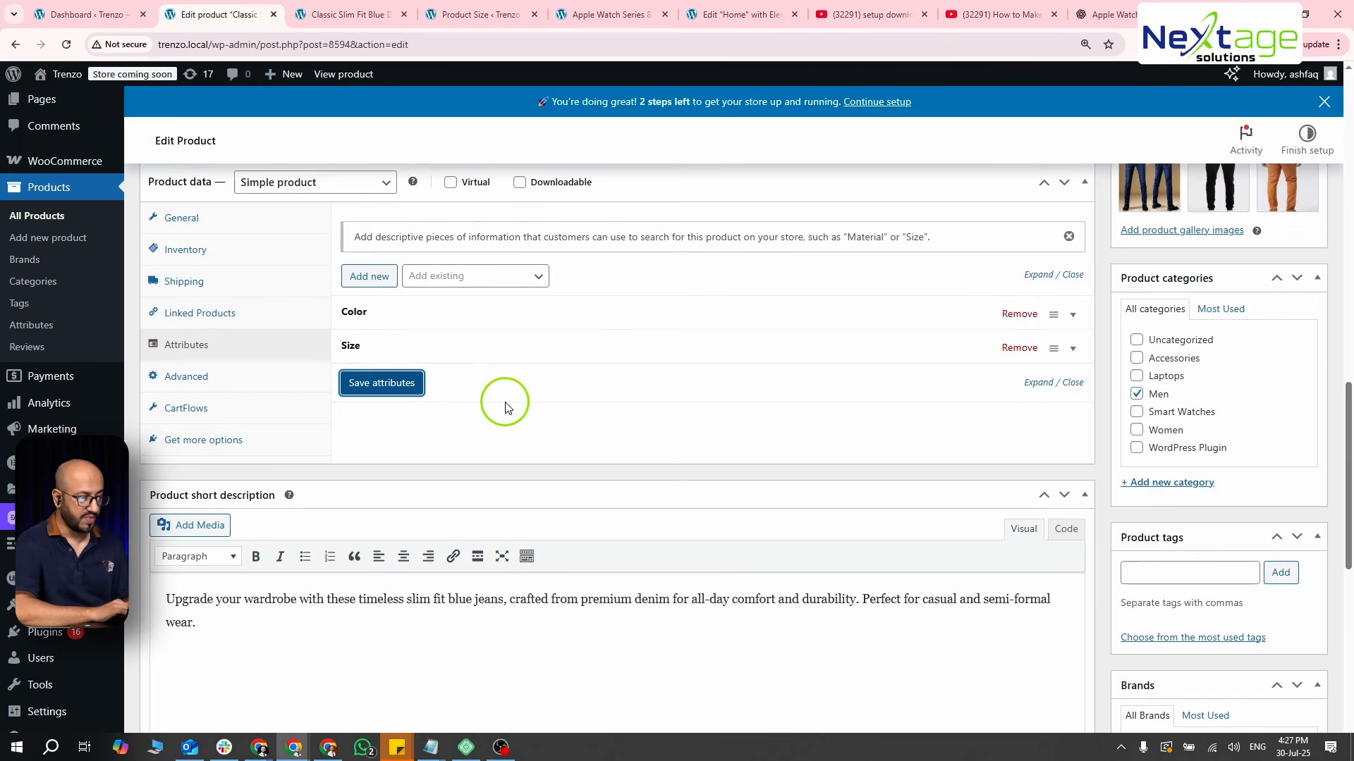
- Change the product type to Variable product and open the product's variations
scroll(505, 408, up, 1)
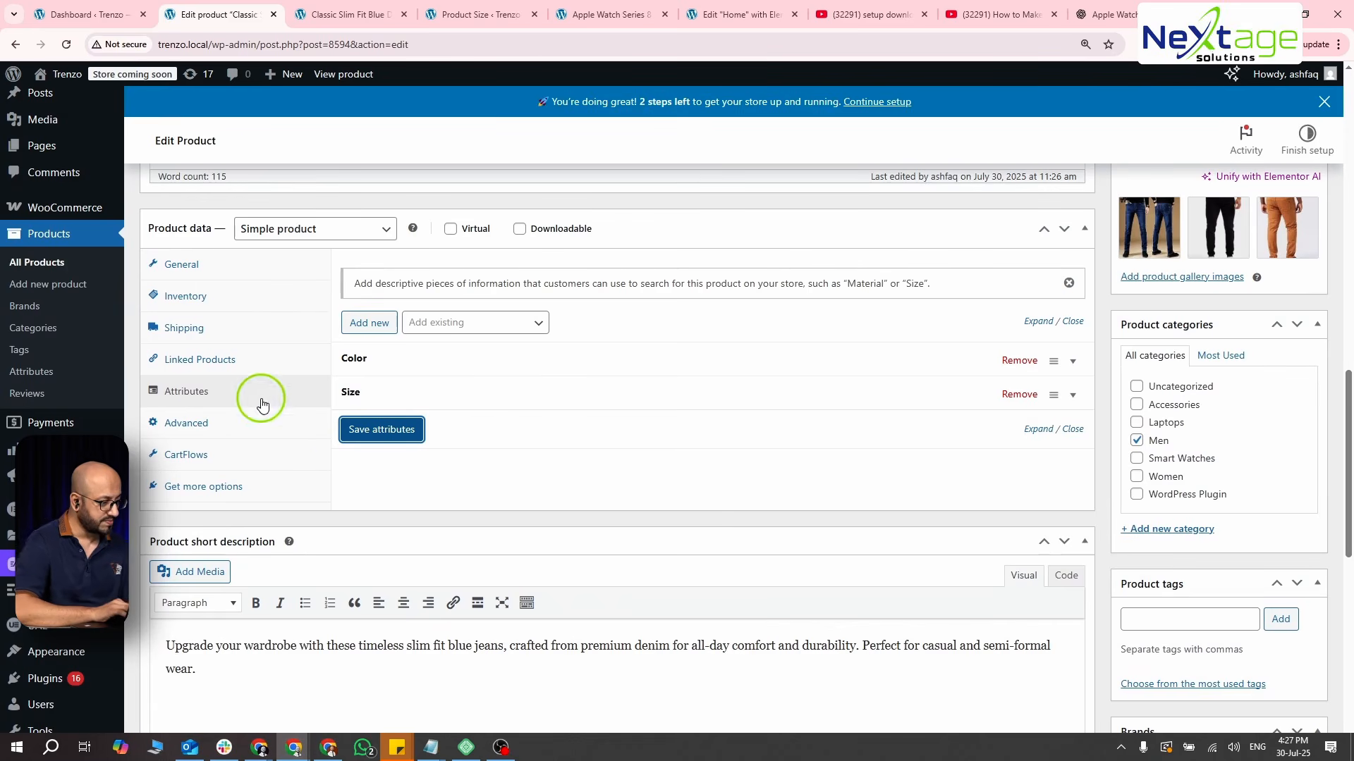
click(337, 232)
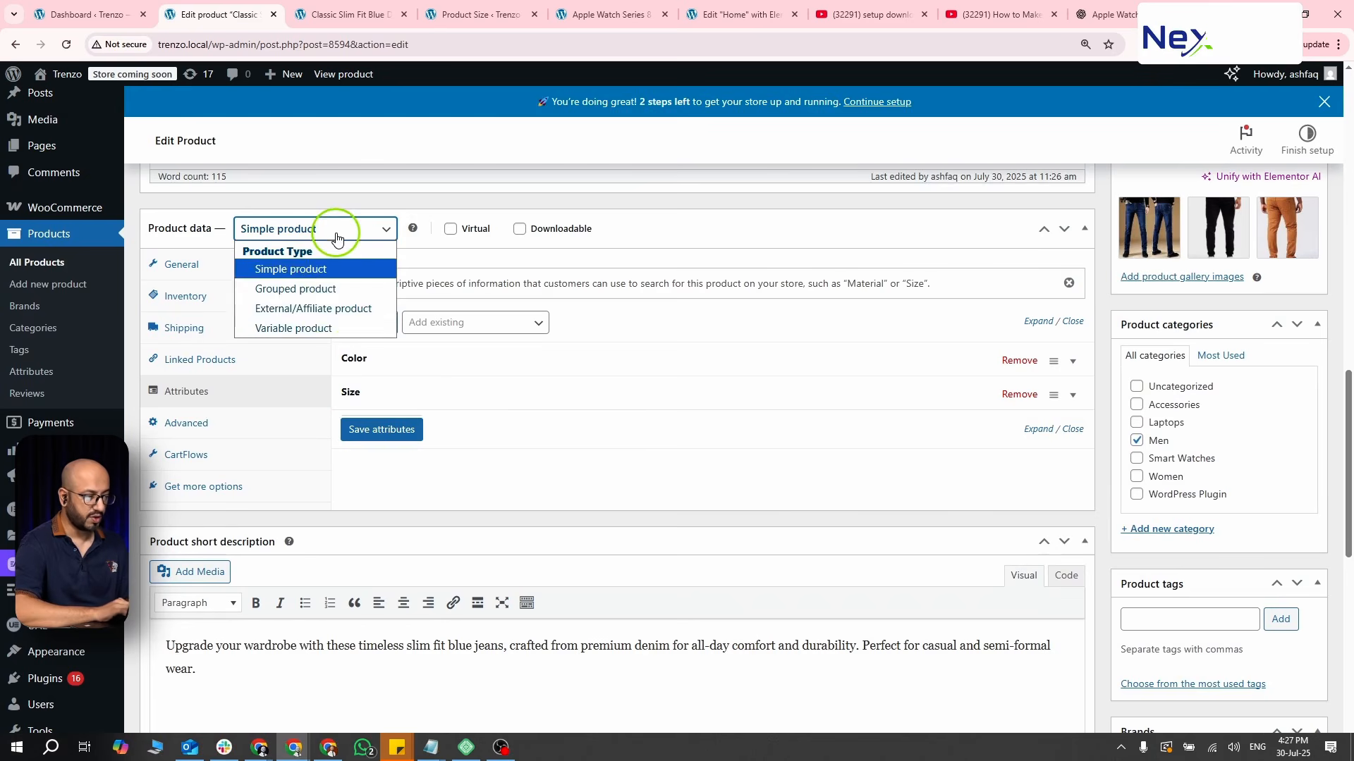
click(331, 327)
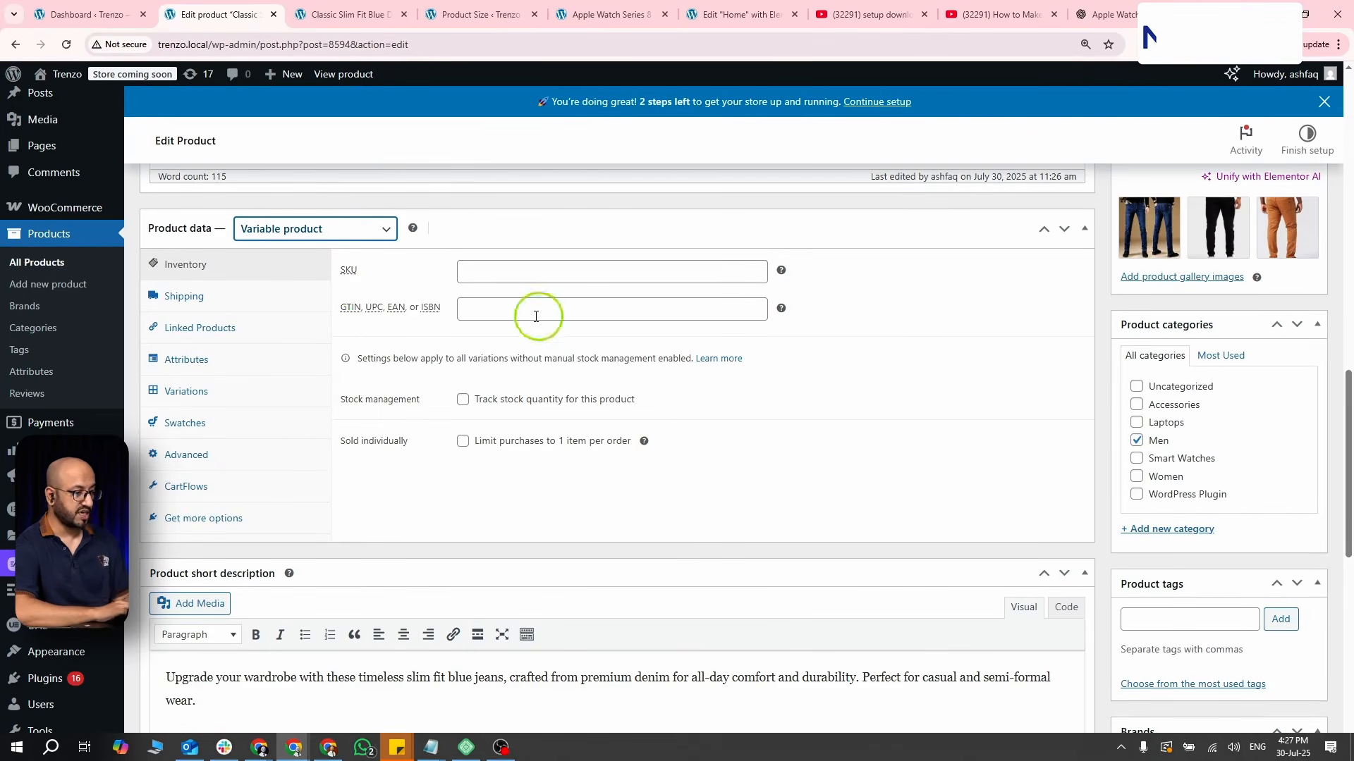
click(220, 359)
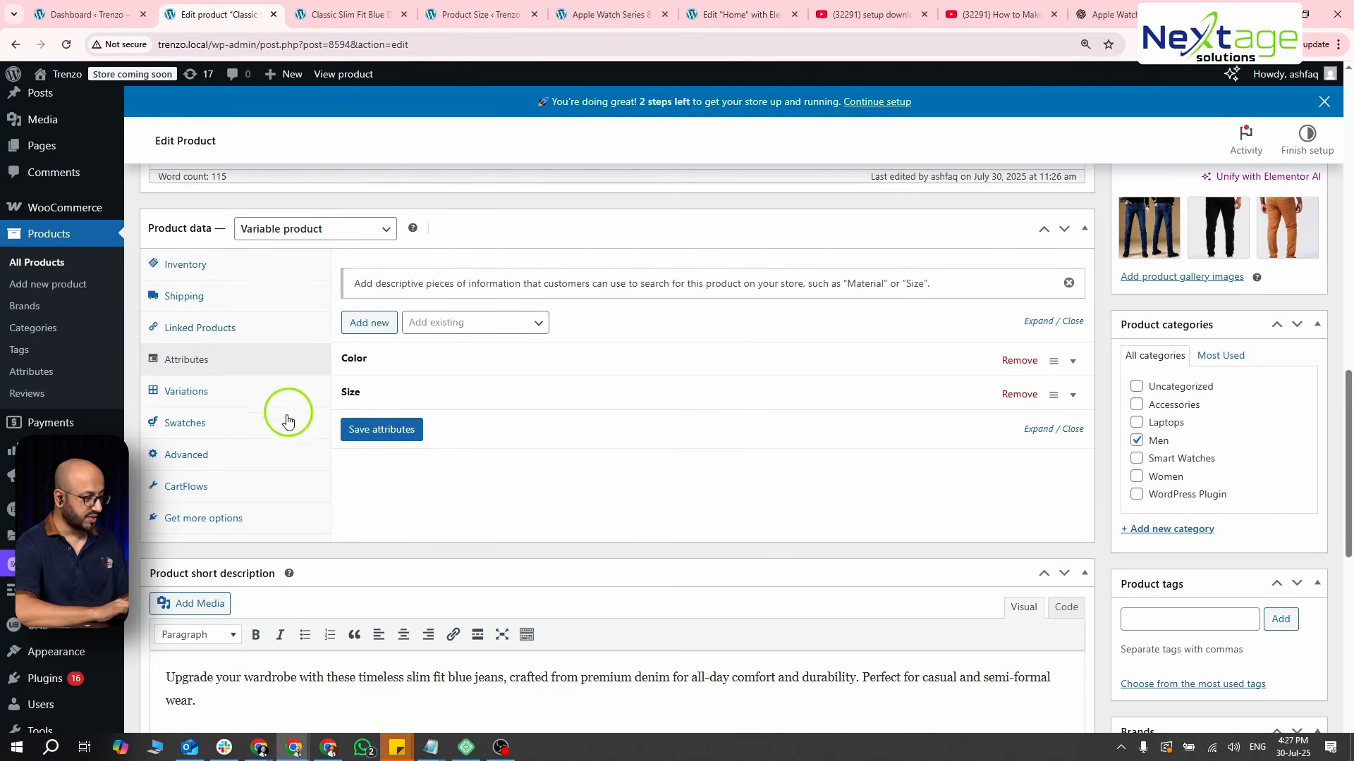
click(272, 384)
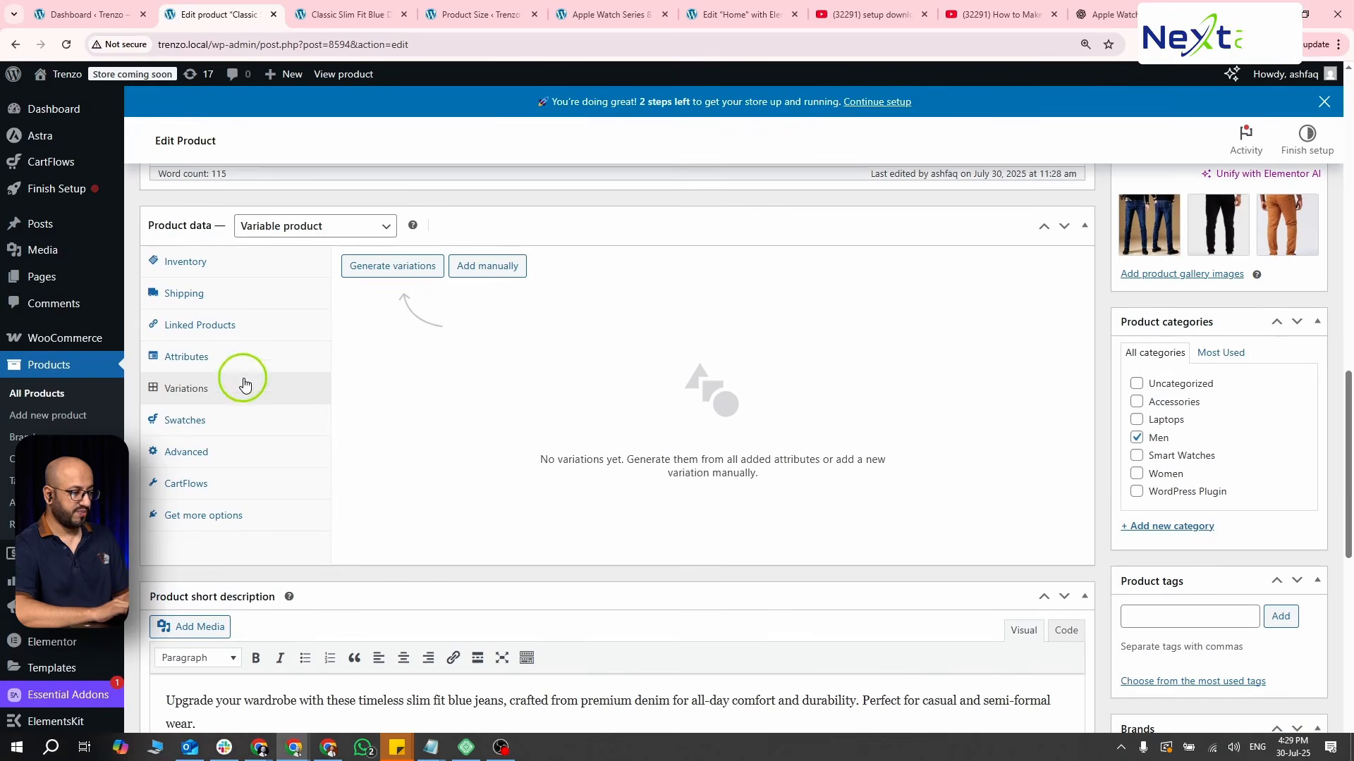
- Check the variation settings of the product's Color and Size attributes and save the attributes again
click(226, 356)
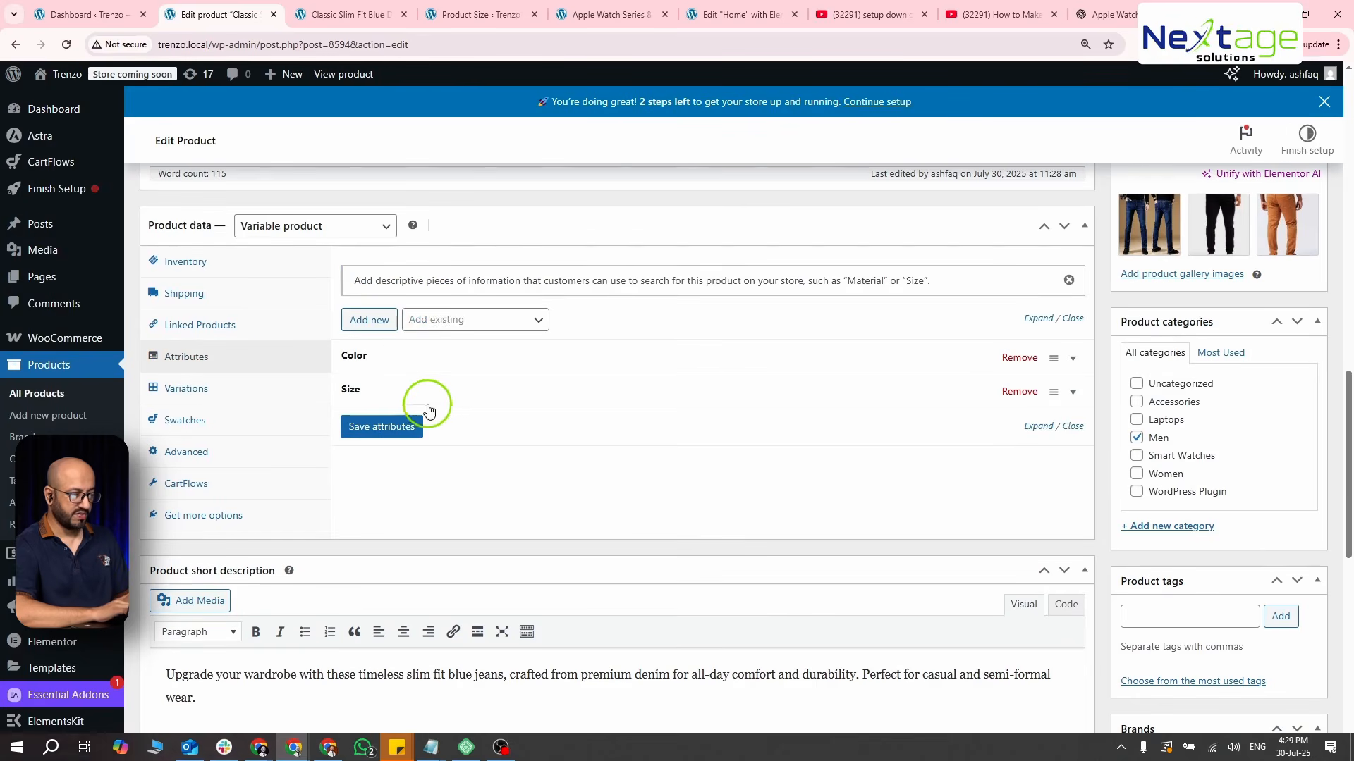
click(415, 354)
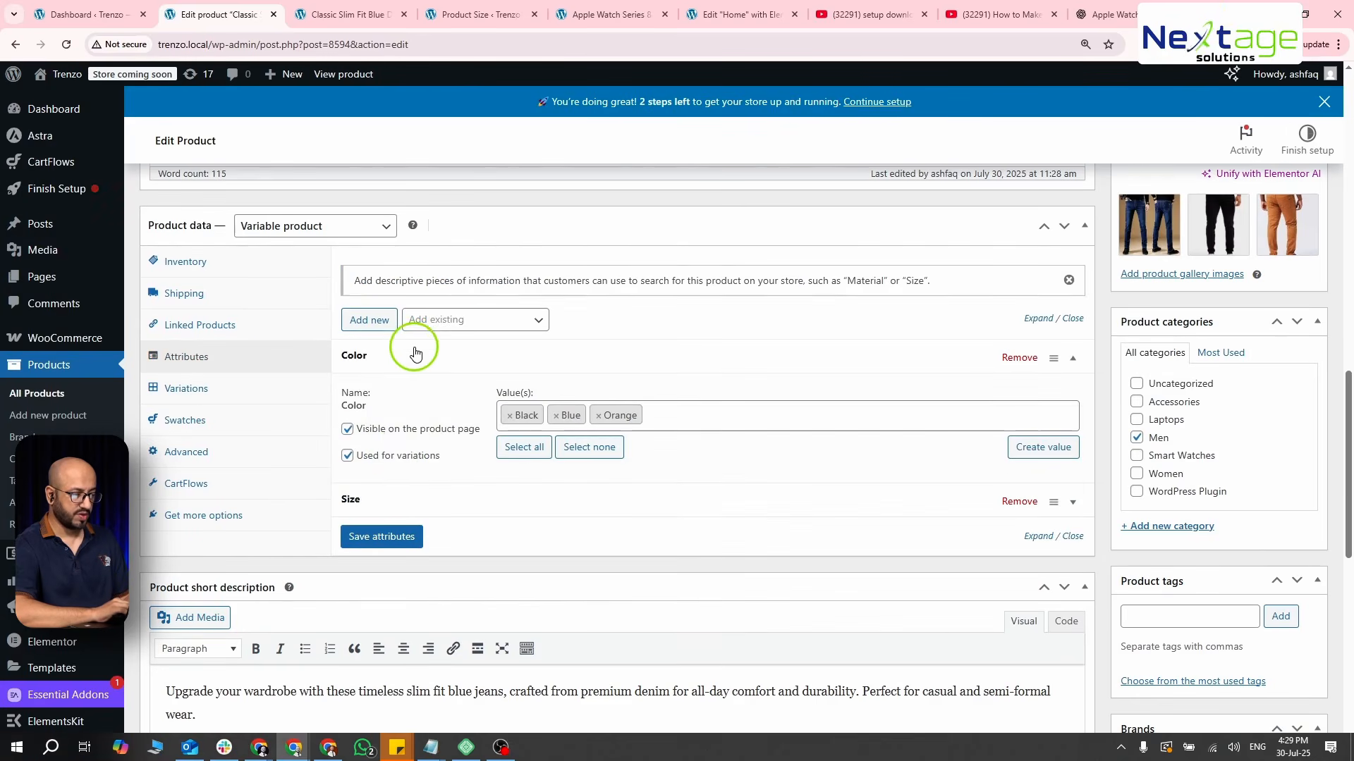
click(400, 495)
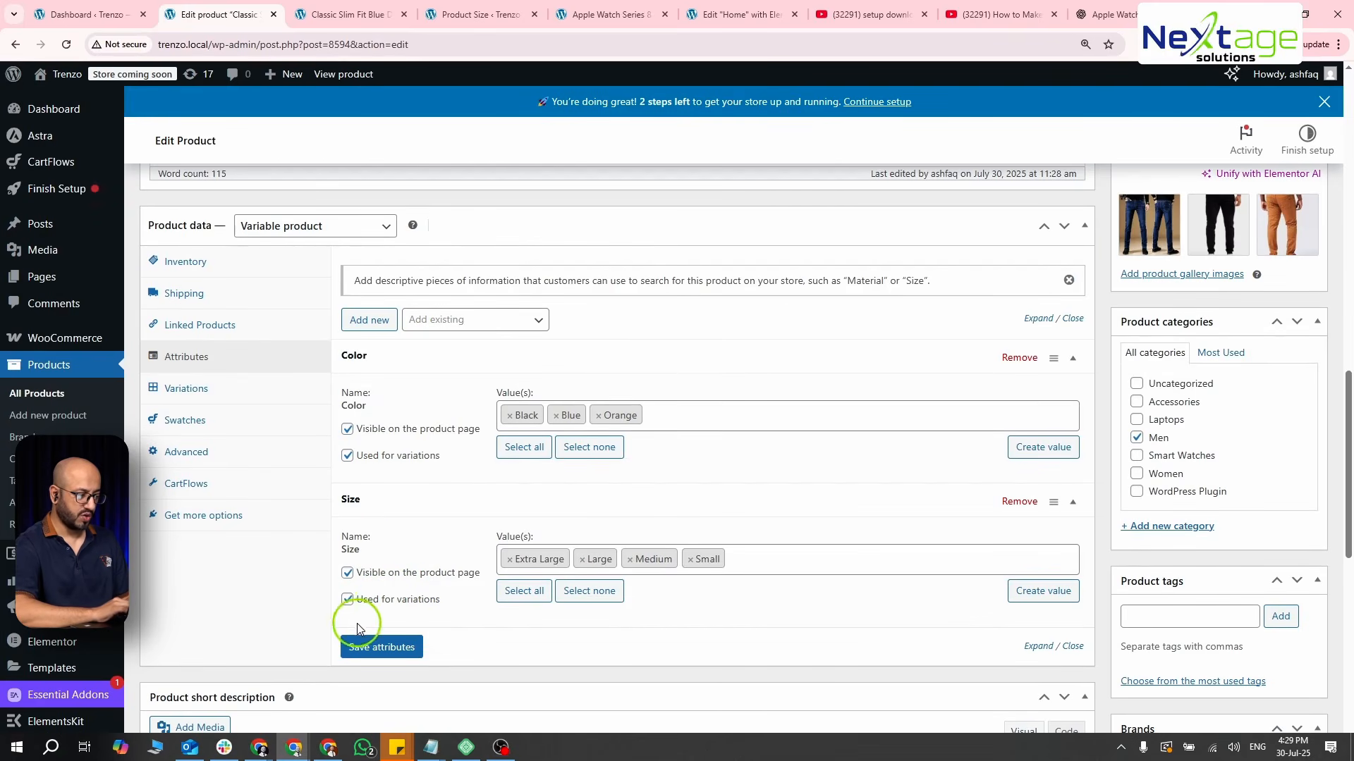
click(370, 647)
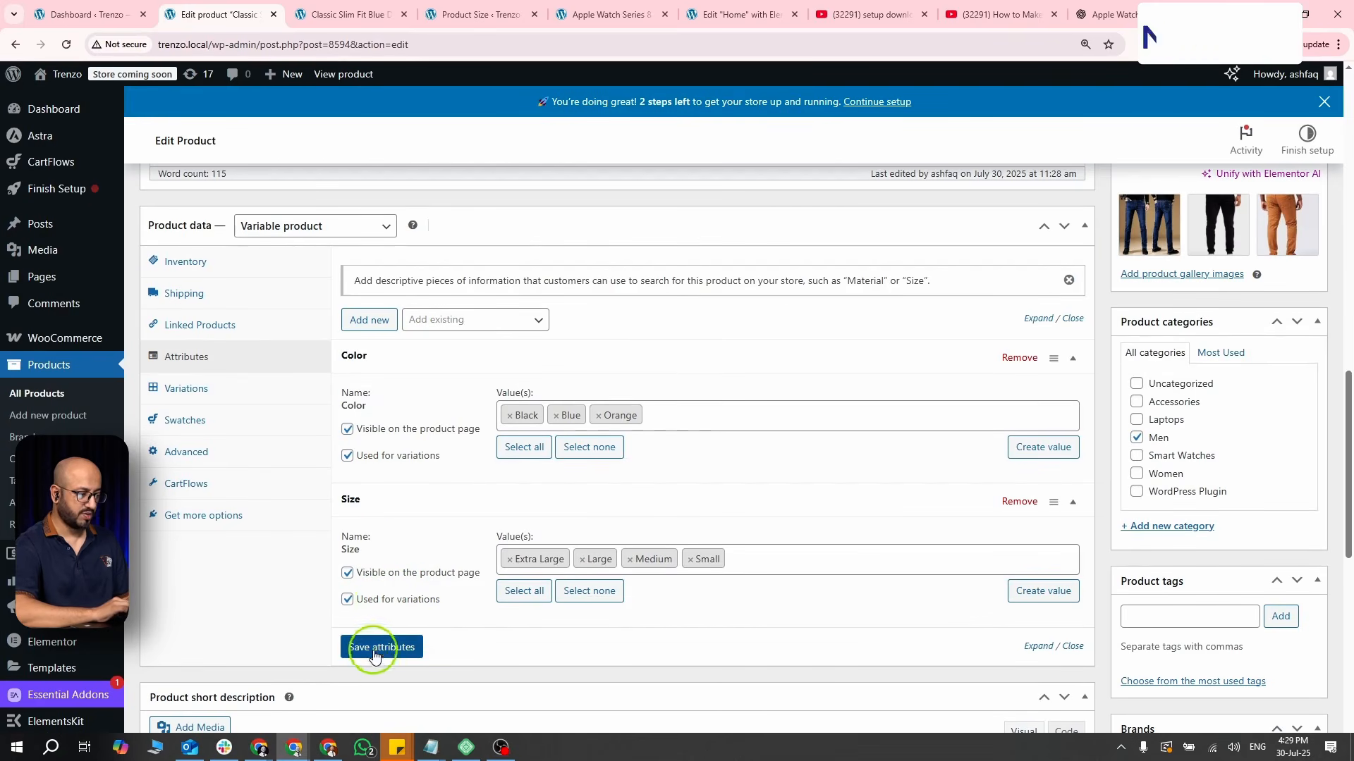
- Generate variations for every combination of the product's Color and Size values
click(193, 390)
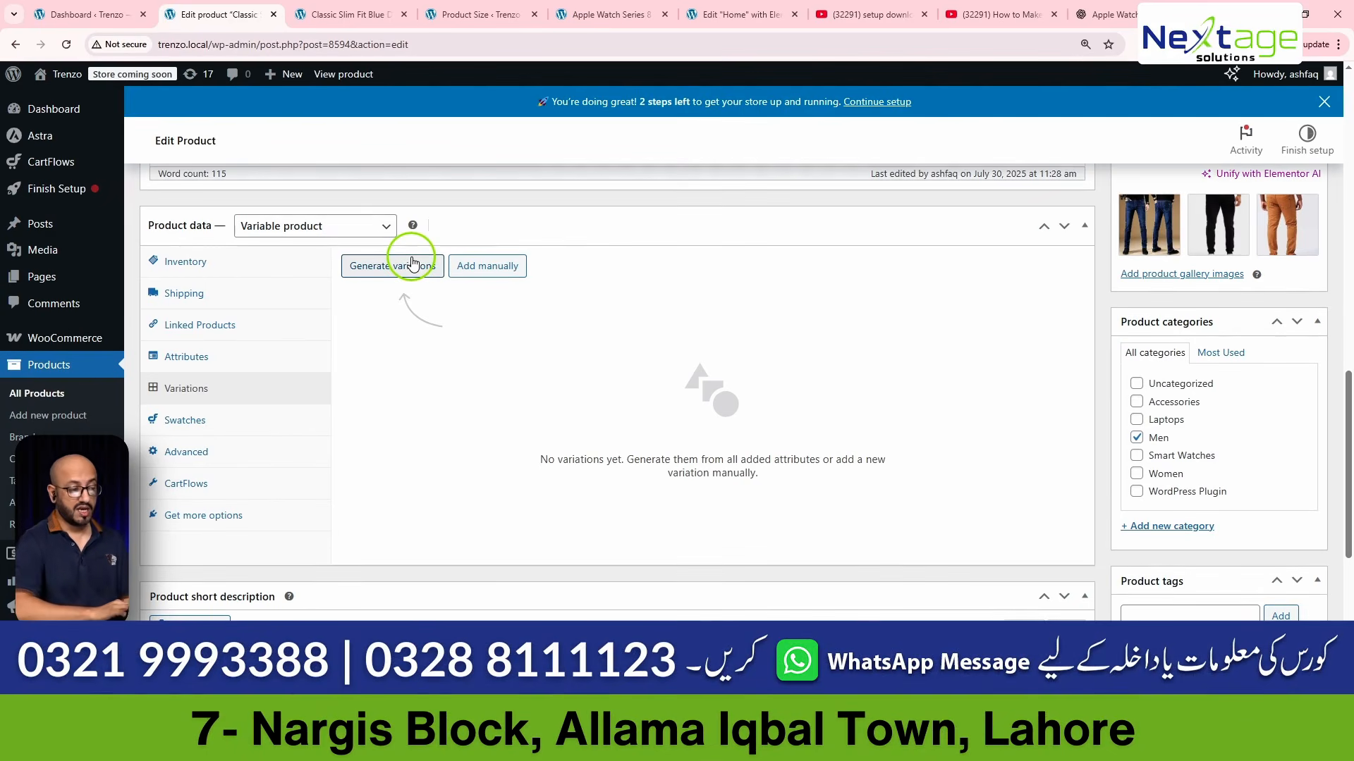
click(414, 264)
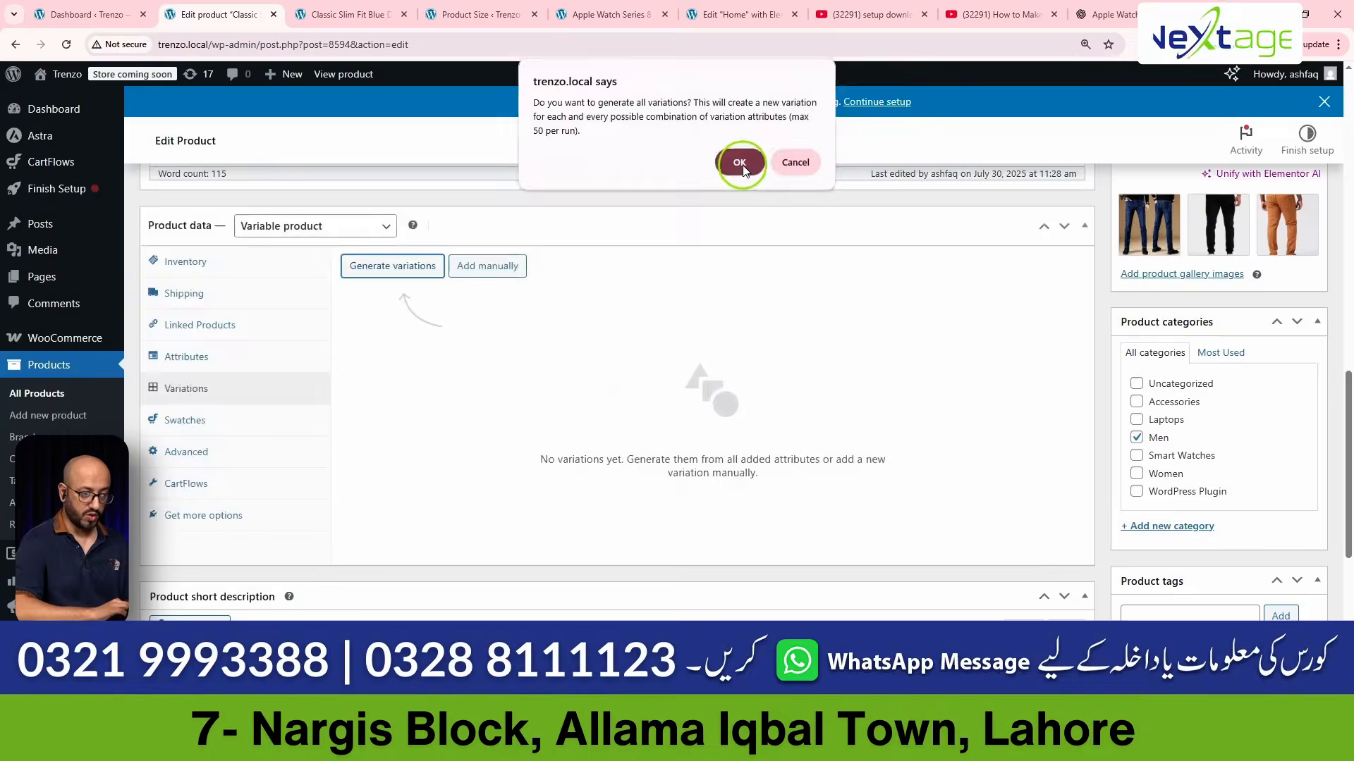
click(739, 162)
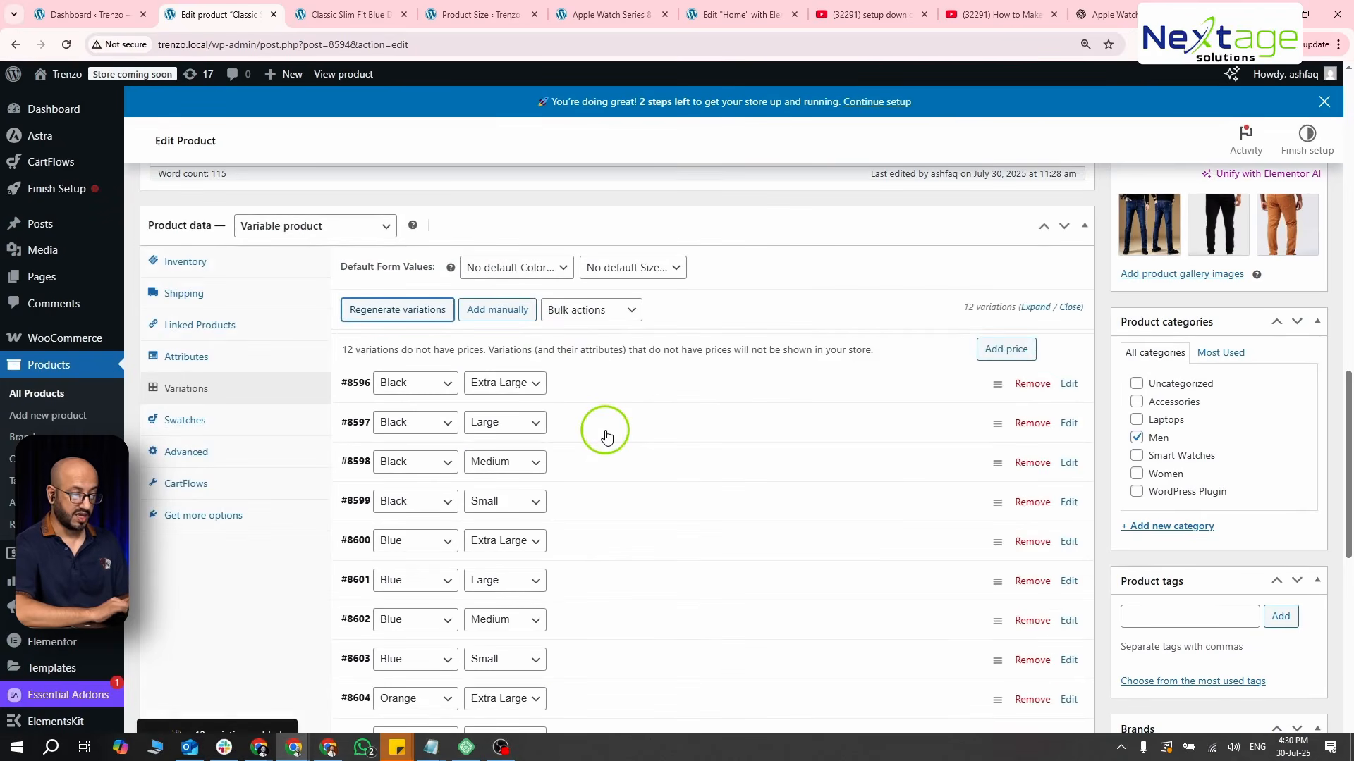
- Expand the Black, Extra Large variation and examine its price, stock and shipping fields
scroll(607, 437, down, 1)
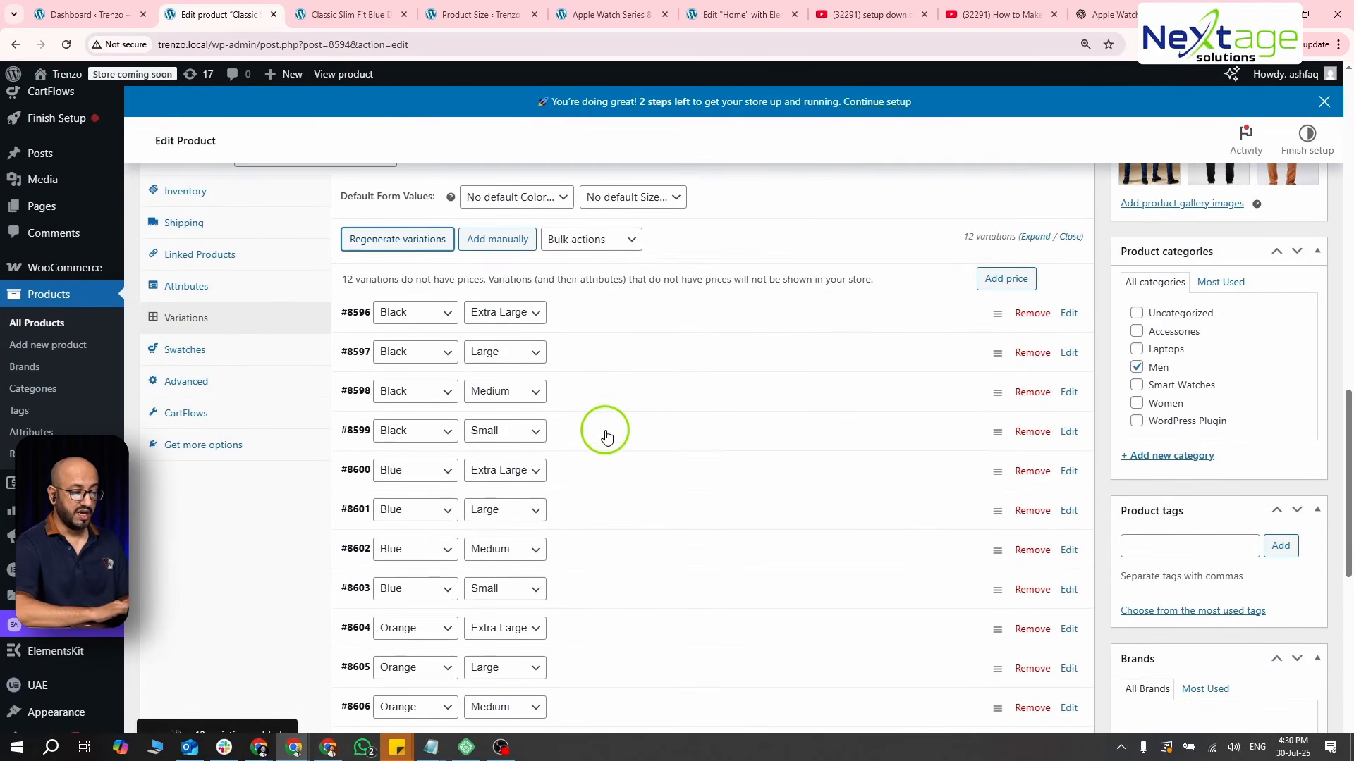
click(584, 310)
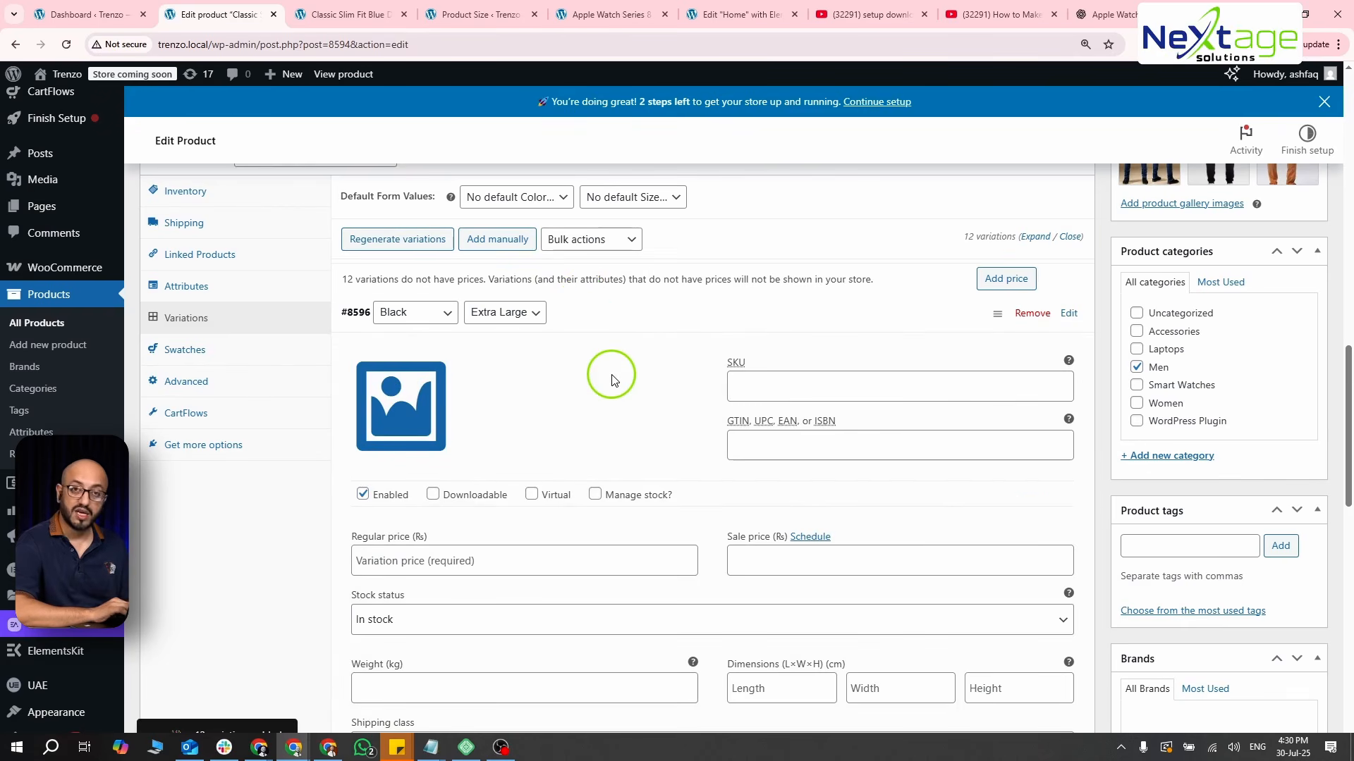
scroll(612, 381, down, 1)
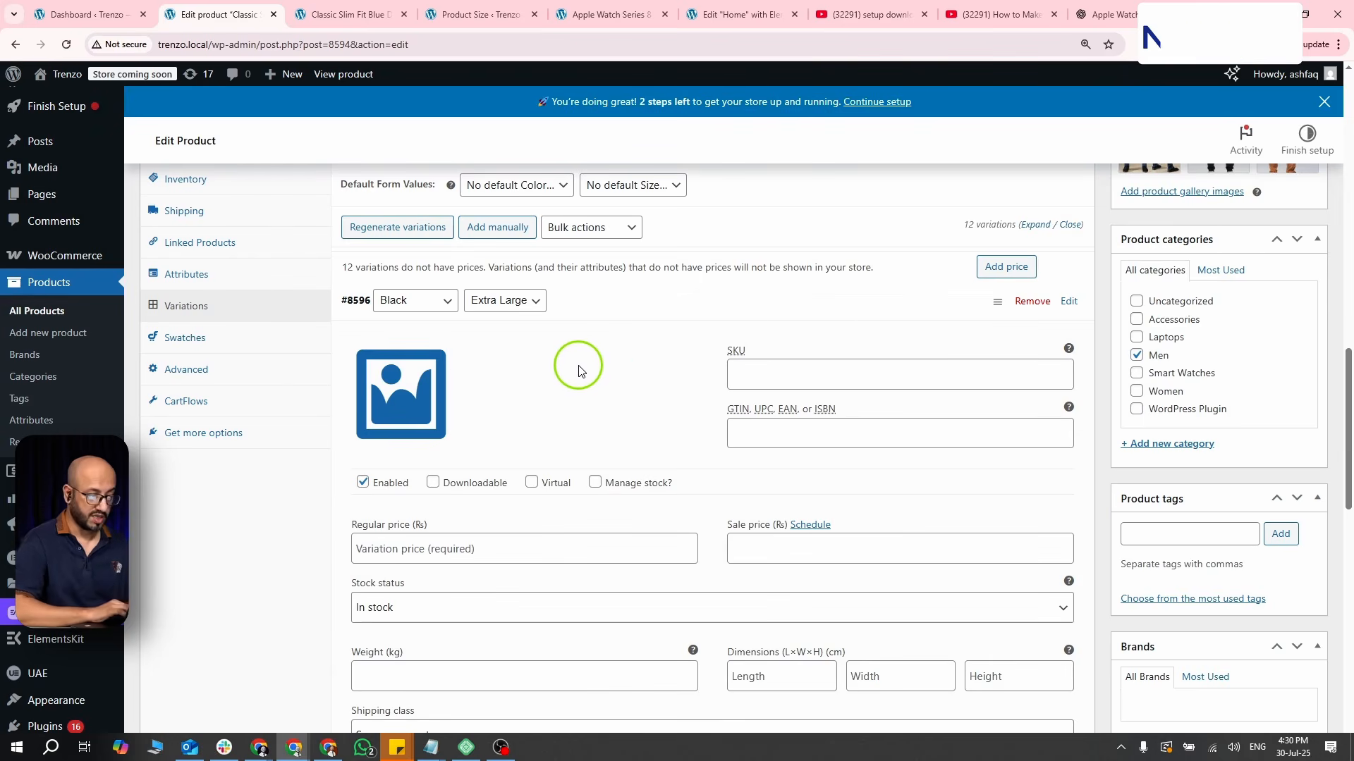
- Delete all generated variations of the product with the bulk action and confirm both warnings
scroll(575, 359, up, 2)
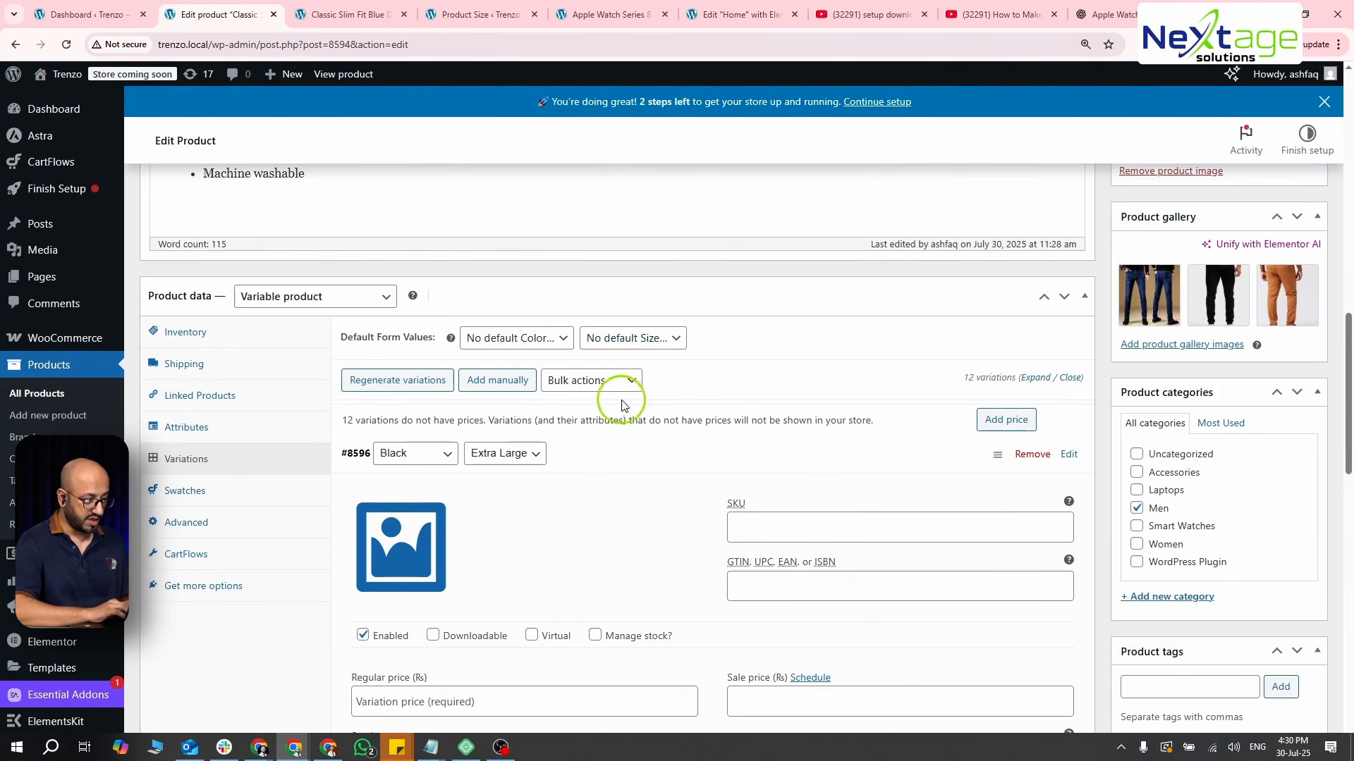
click(608, 384)
click(601, 423)
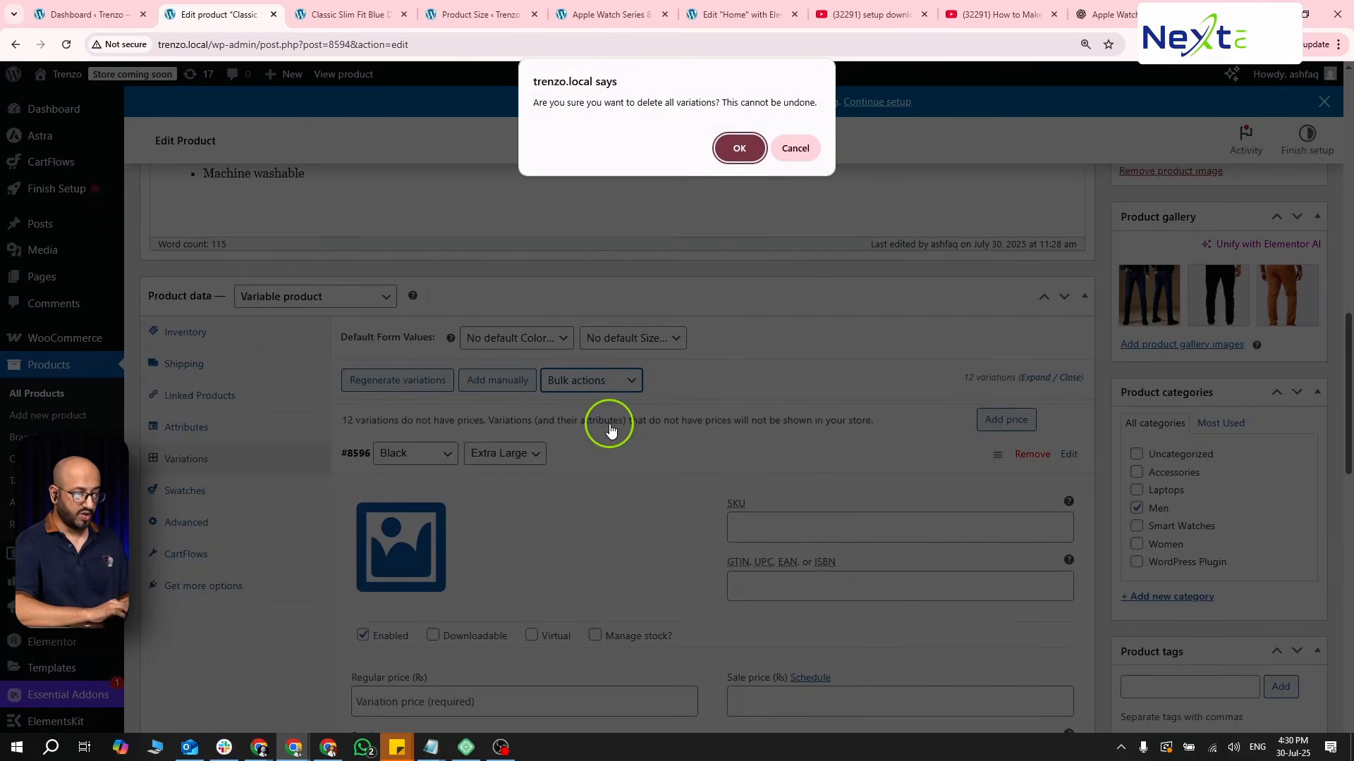
click(733, 145)
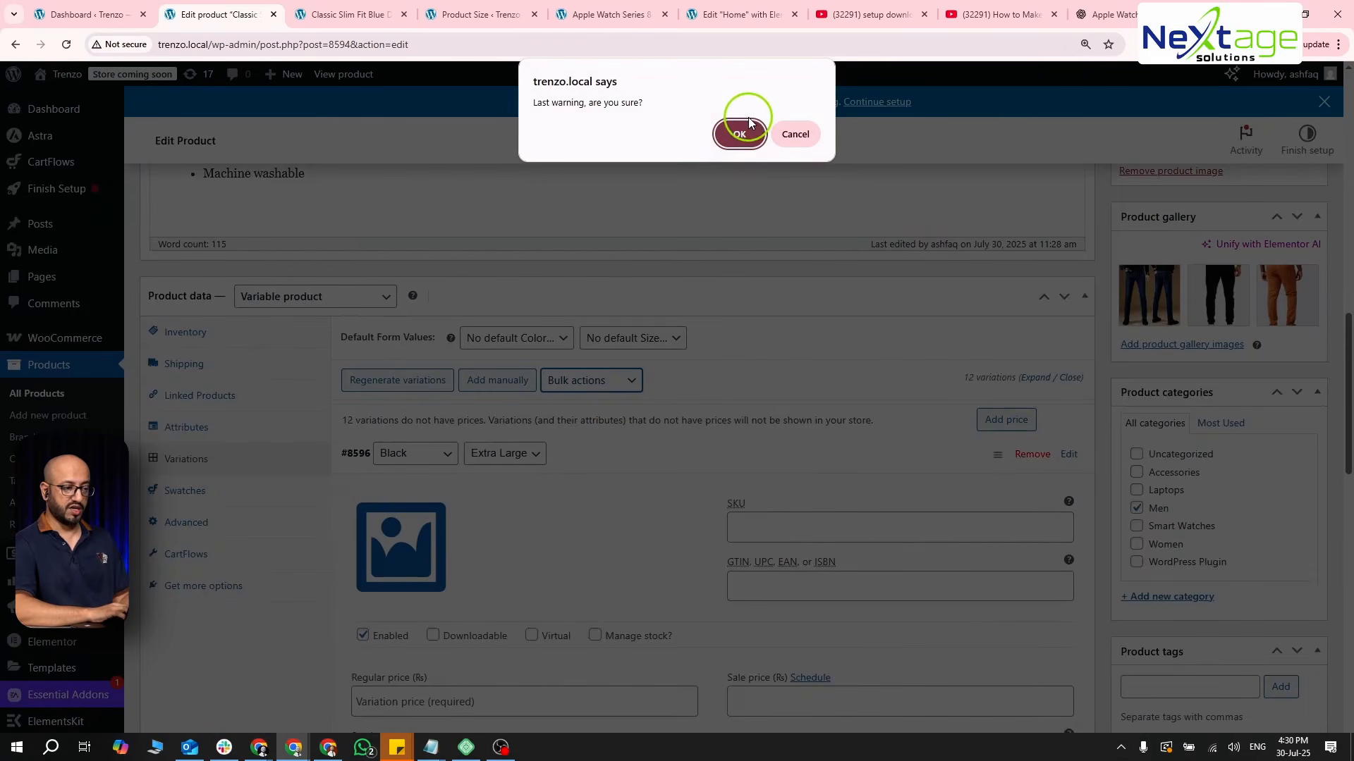
click(737, 132)
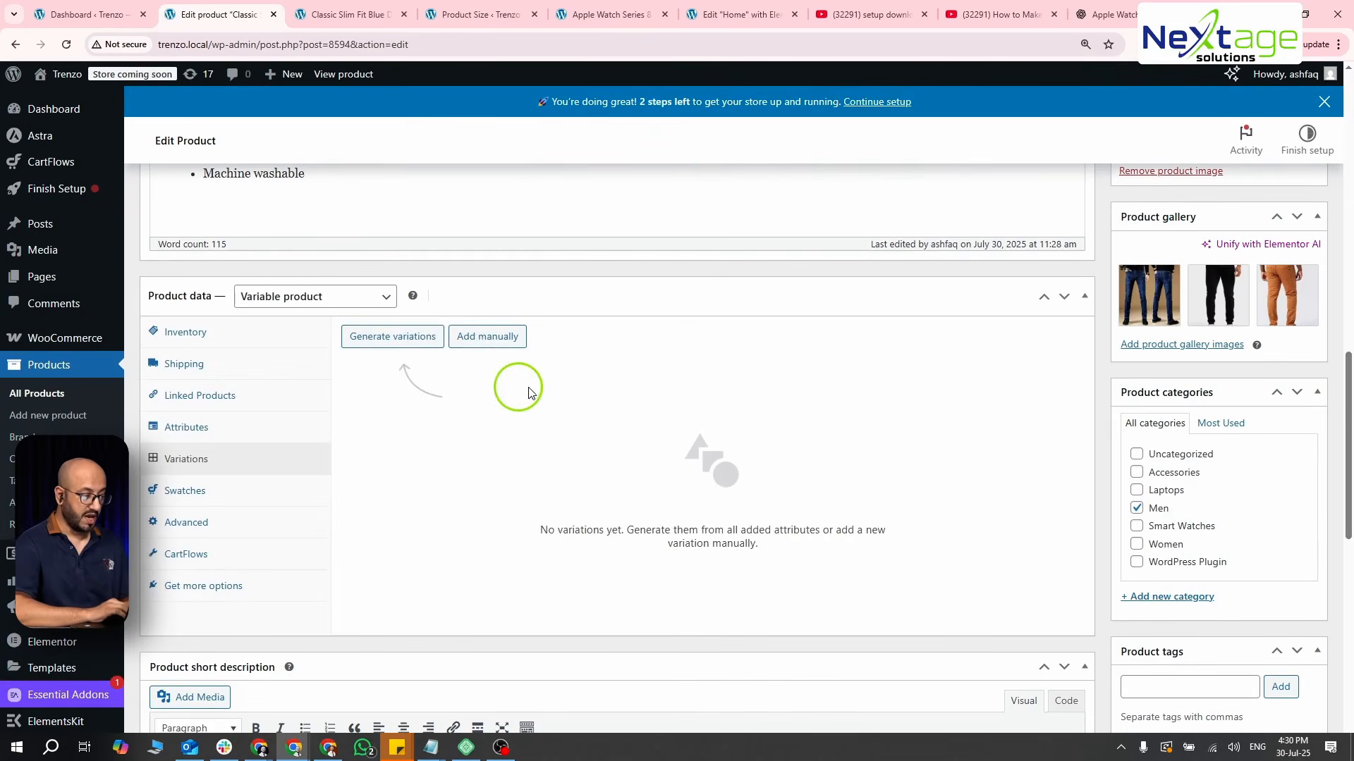
- Add a variation manually with the color Black for any size, and check its size choices and detail fields
click(485, 336)
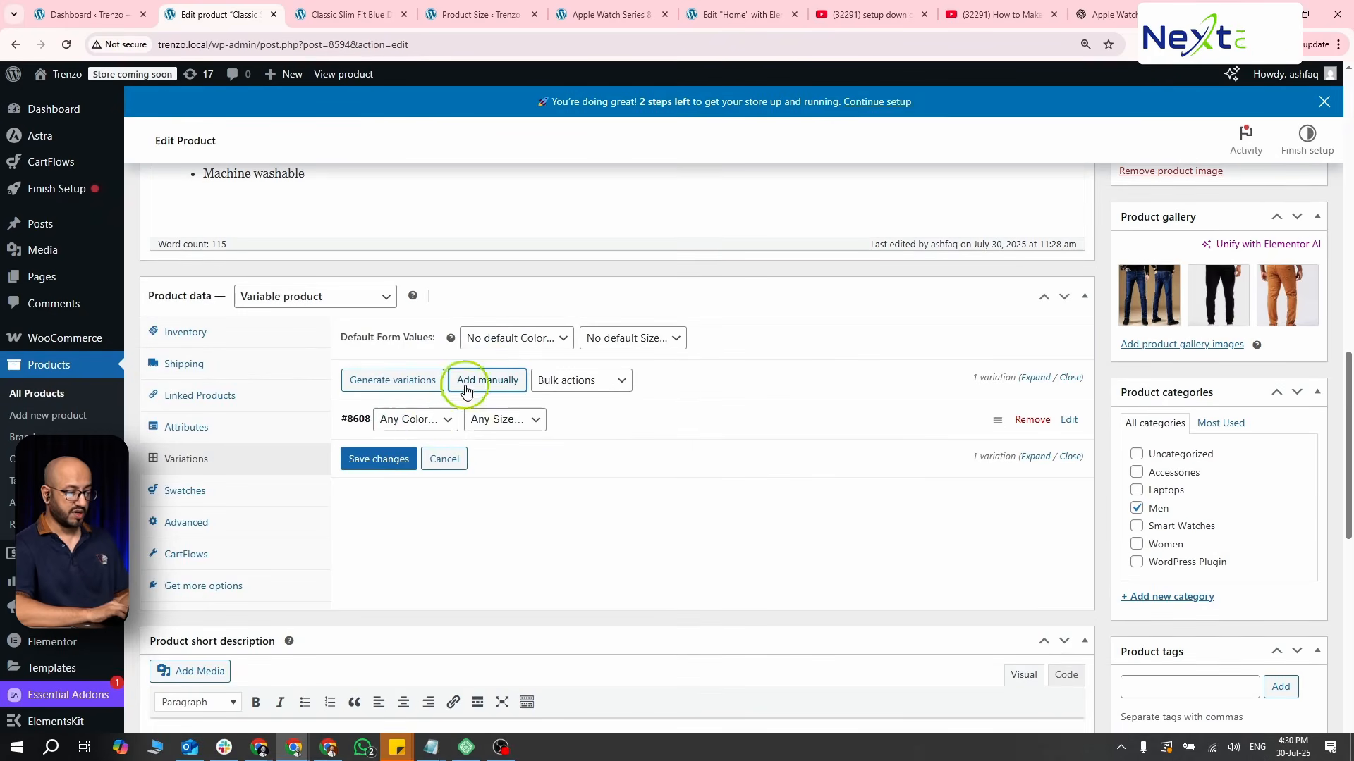
click(437, 422)
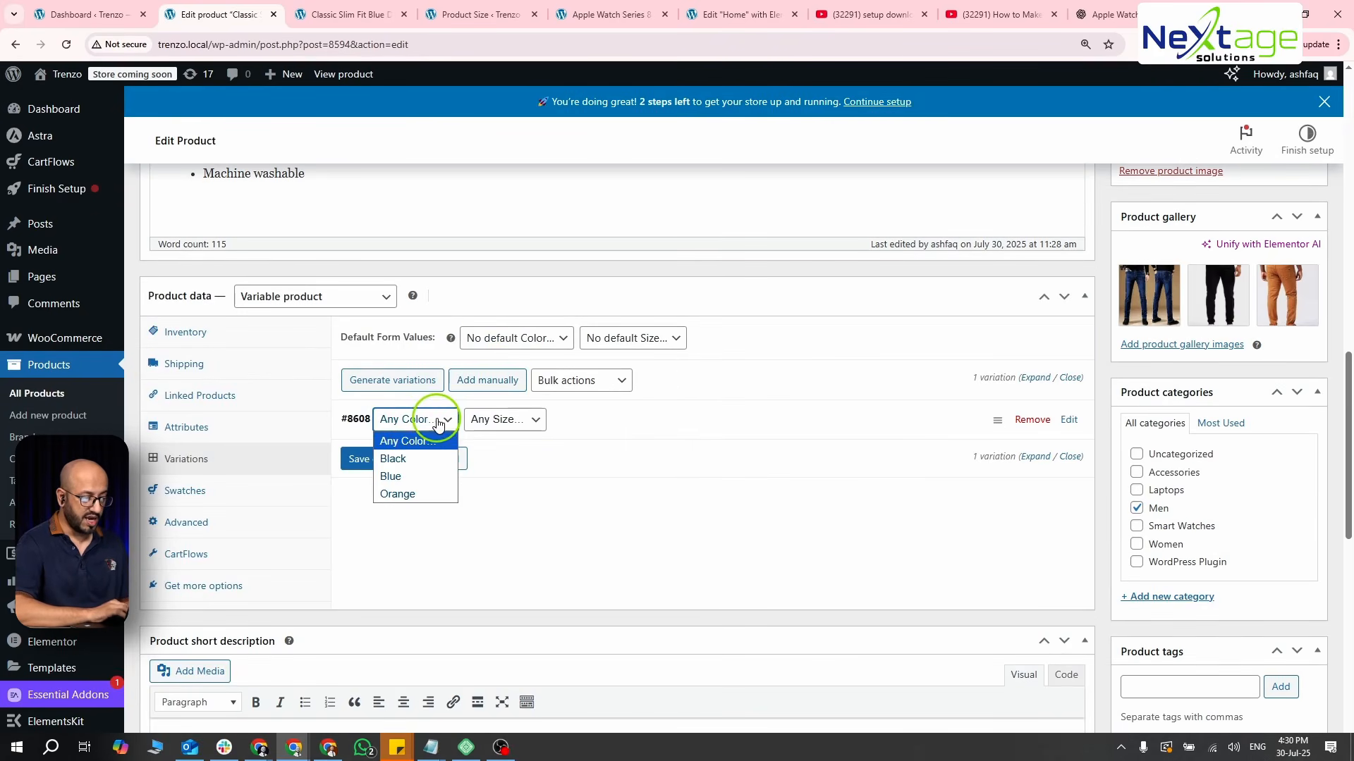
click(423, 456)
click(478, 421)
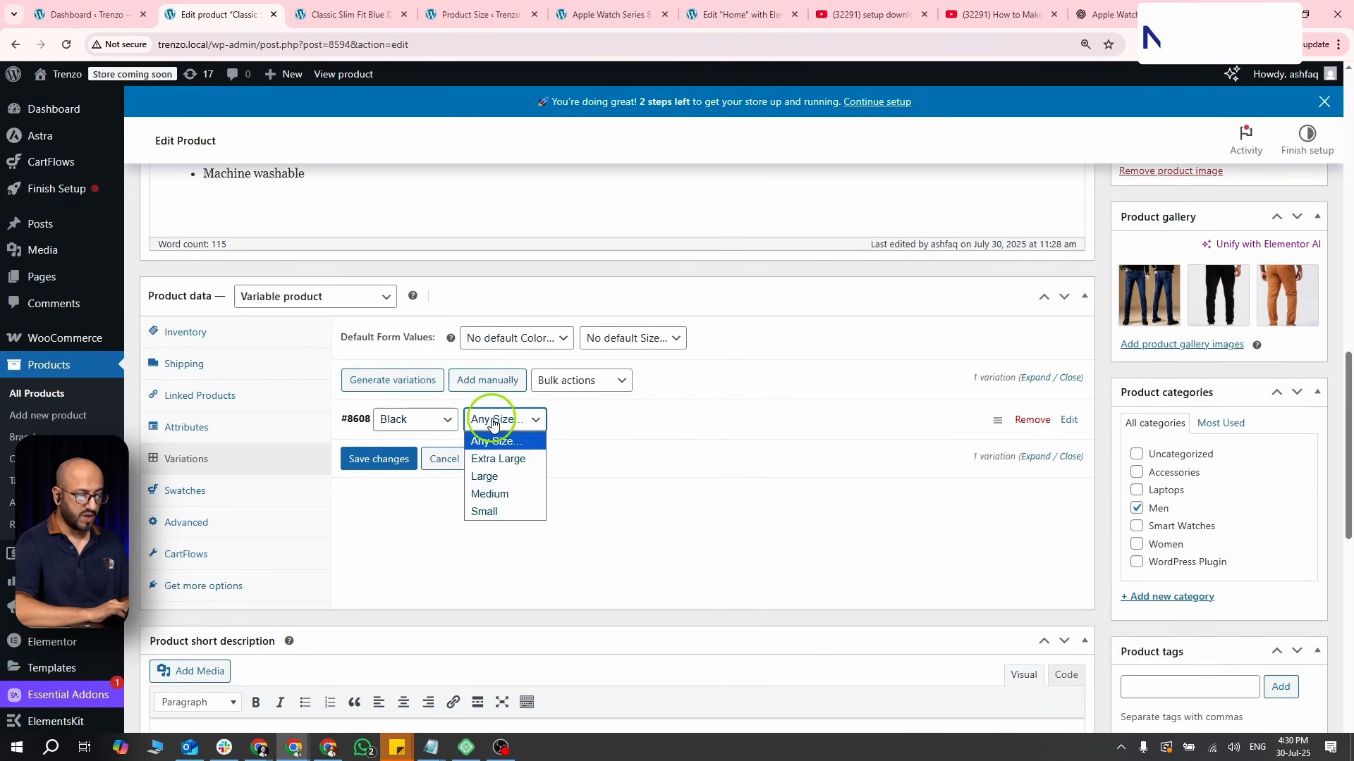
click(491, 419)
click(536, 422)
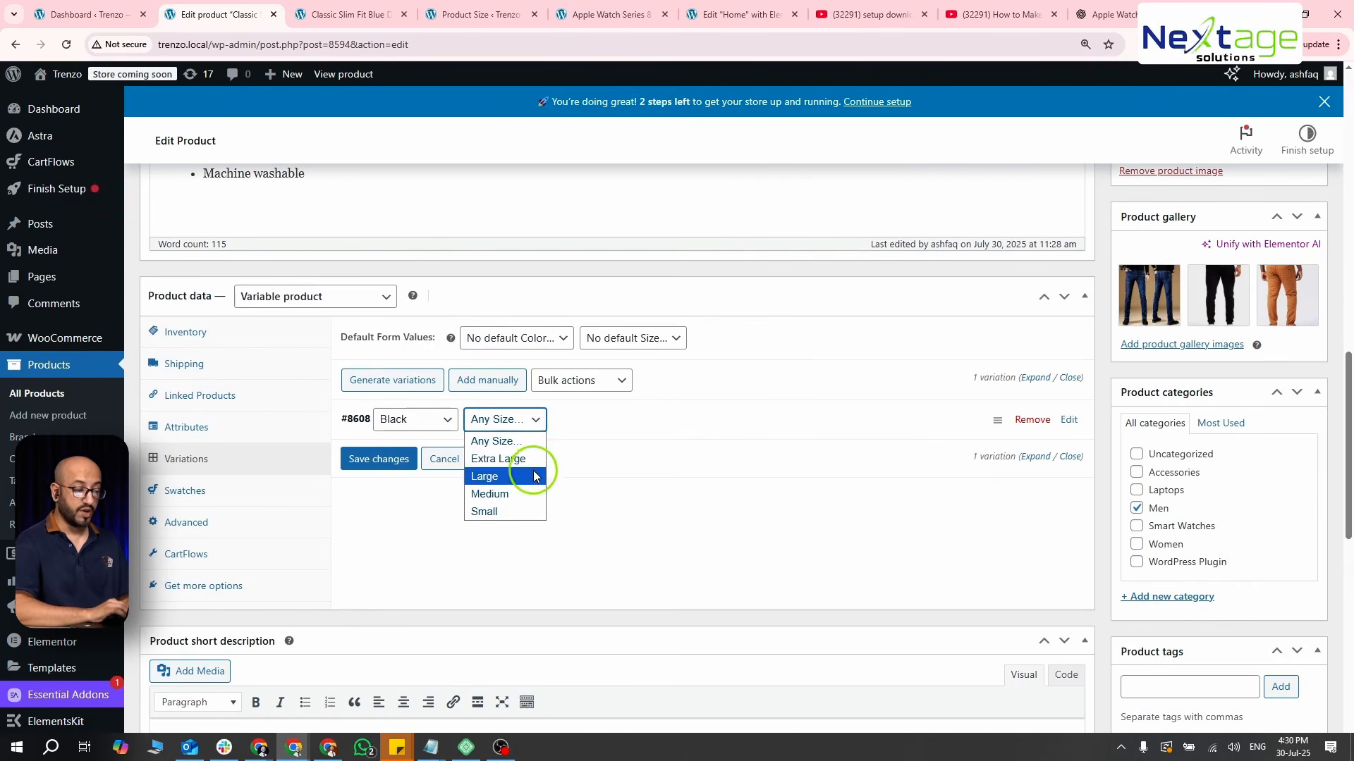
click(583, 432)
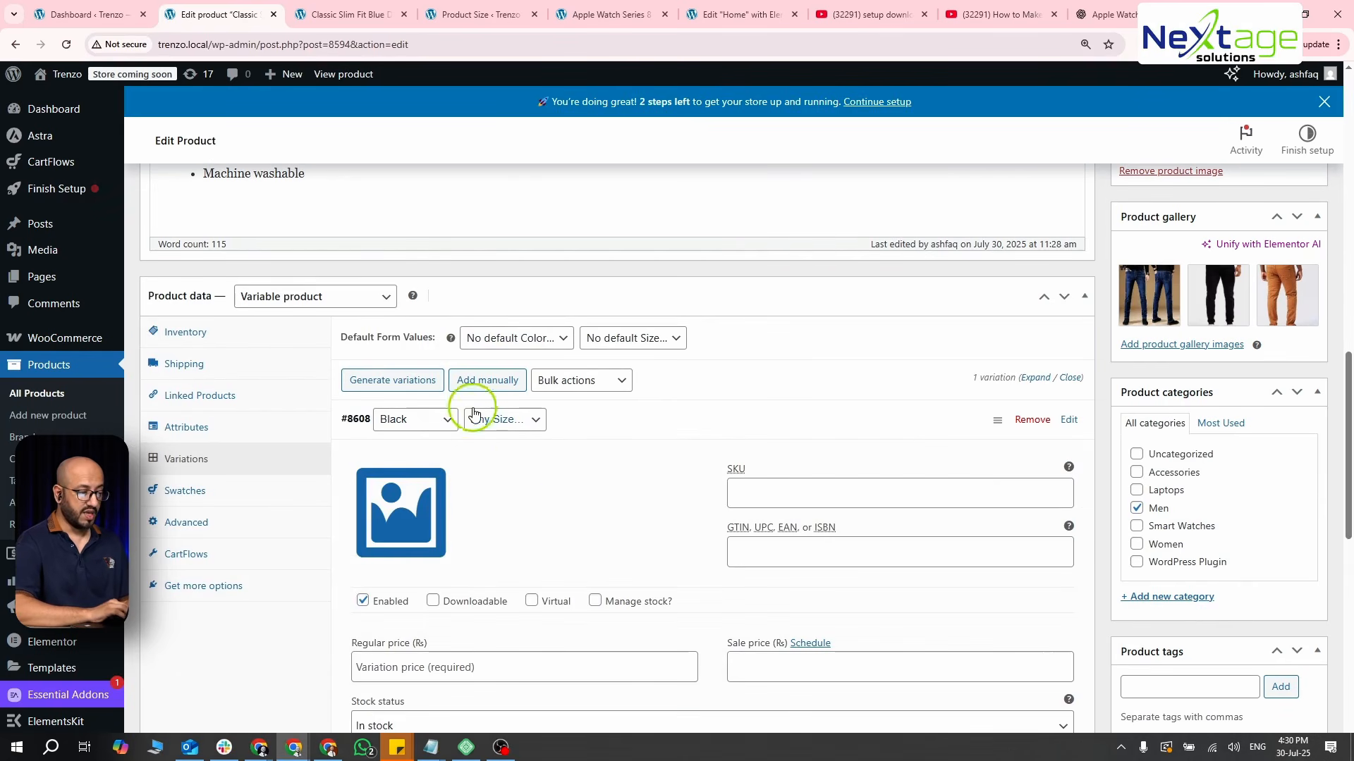
click(603, 409)
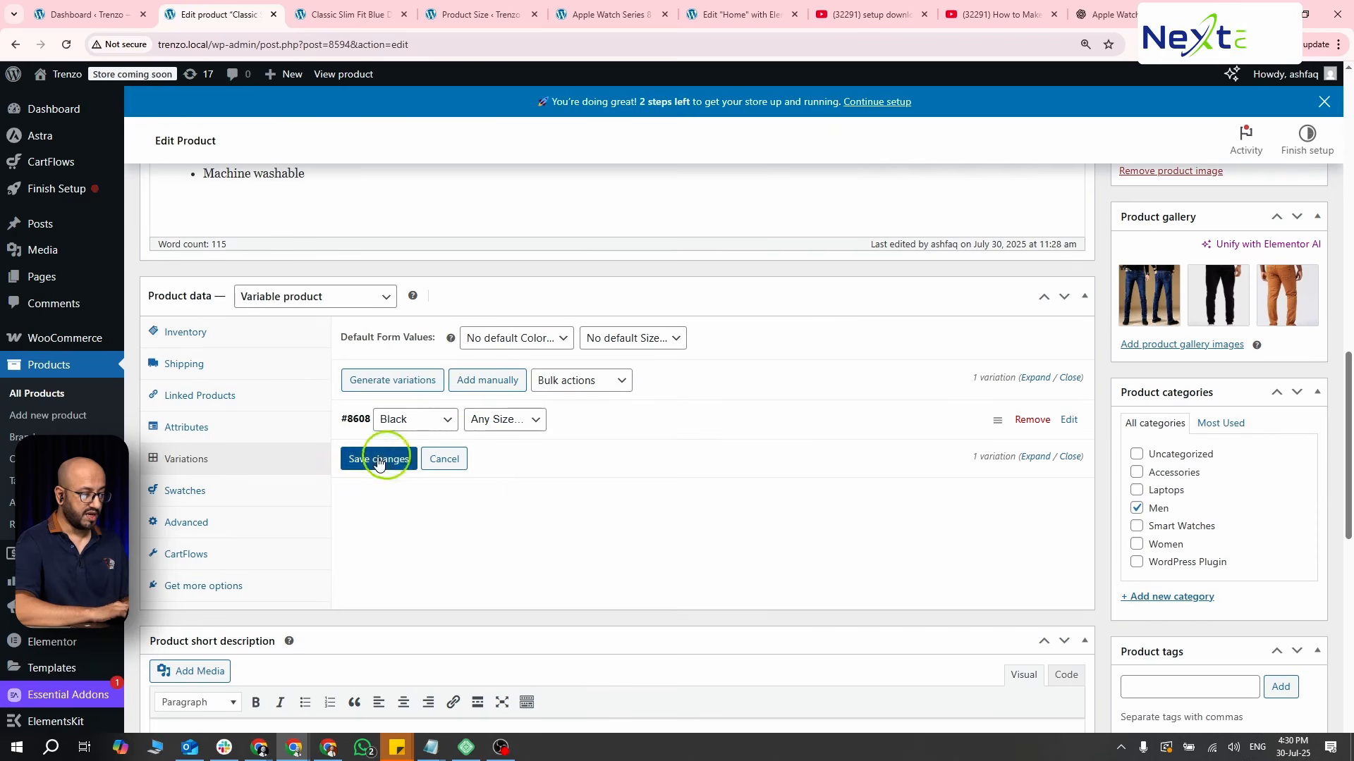
- Add two more variations manually, one Blue and one Orange, both for any size, and save the changes
click(491, 382)
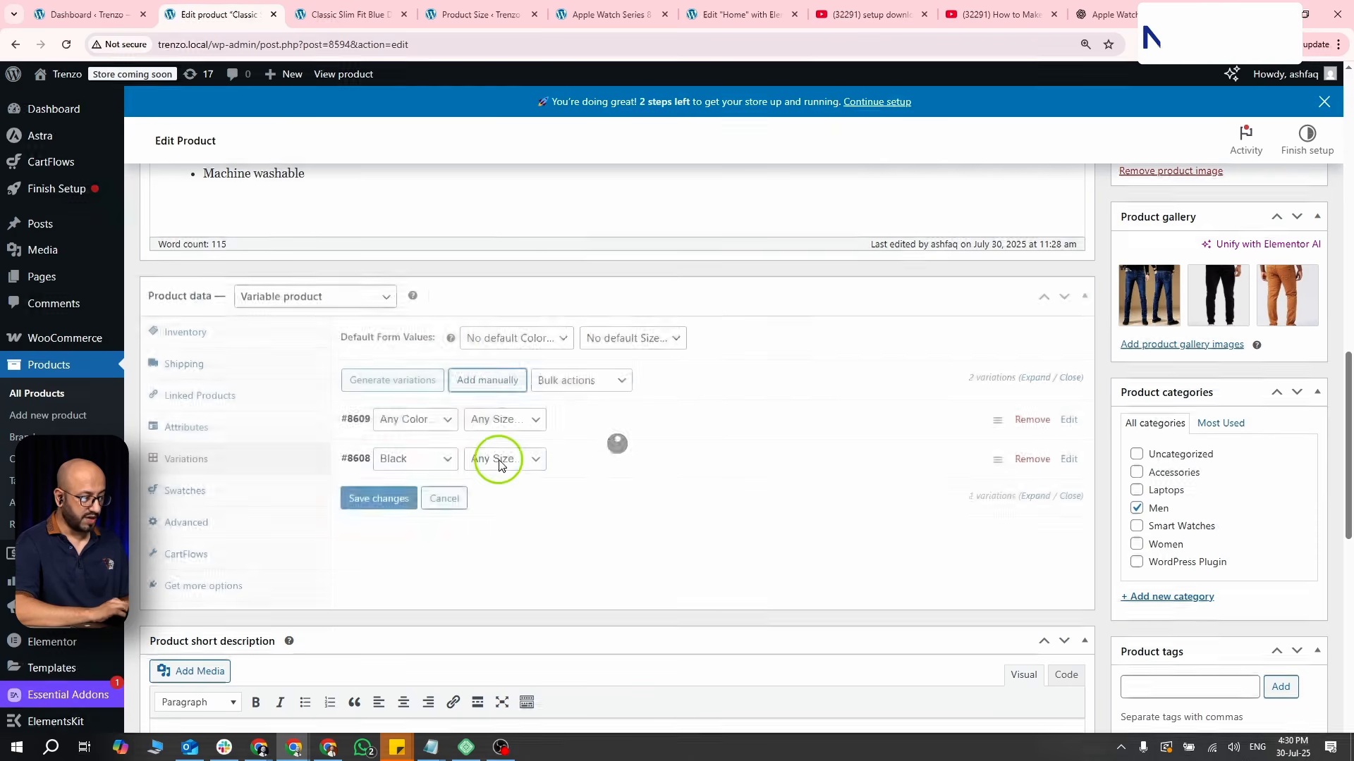
click(486, 380)
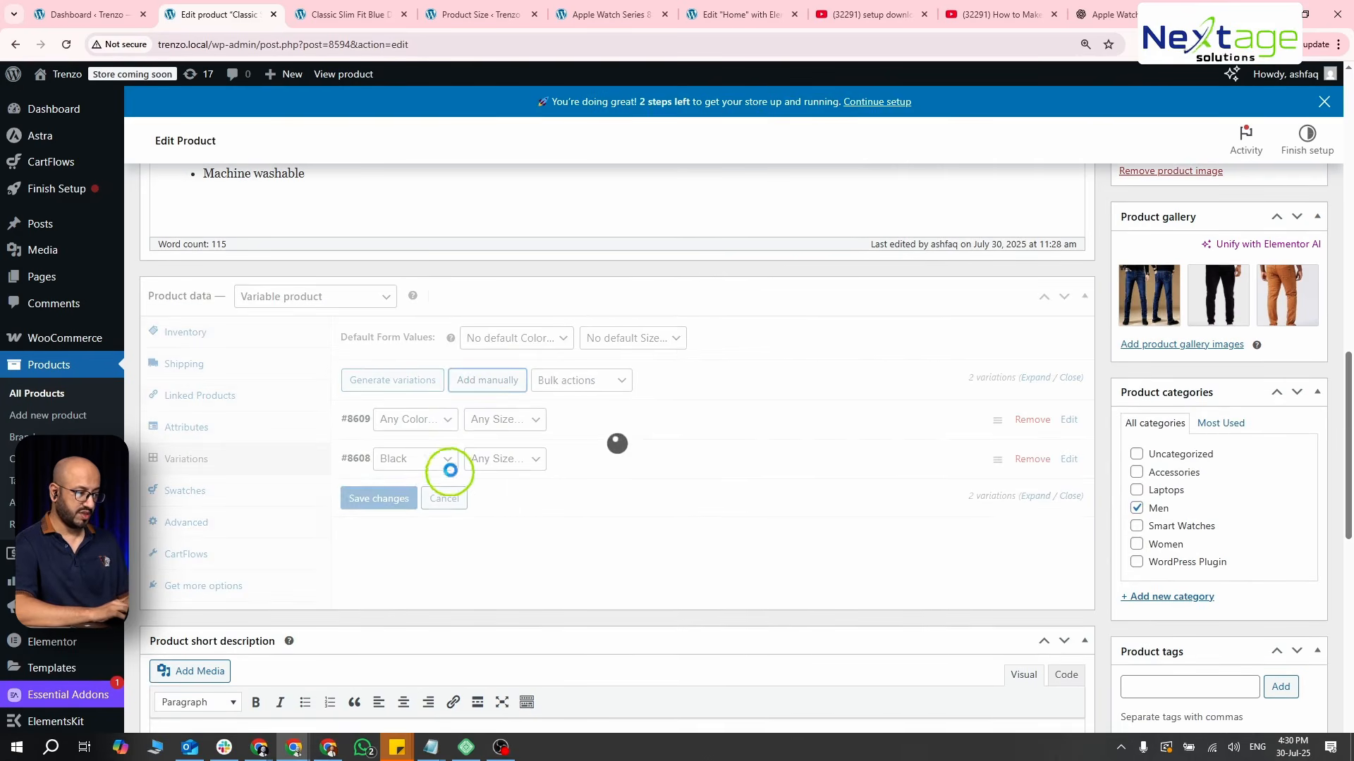
click(418, 421)
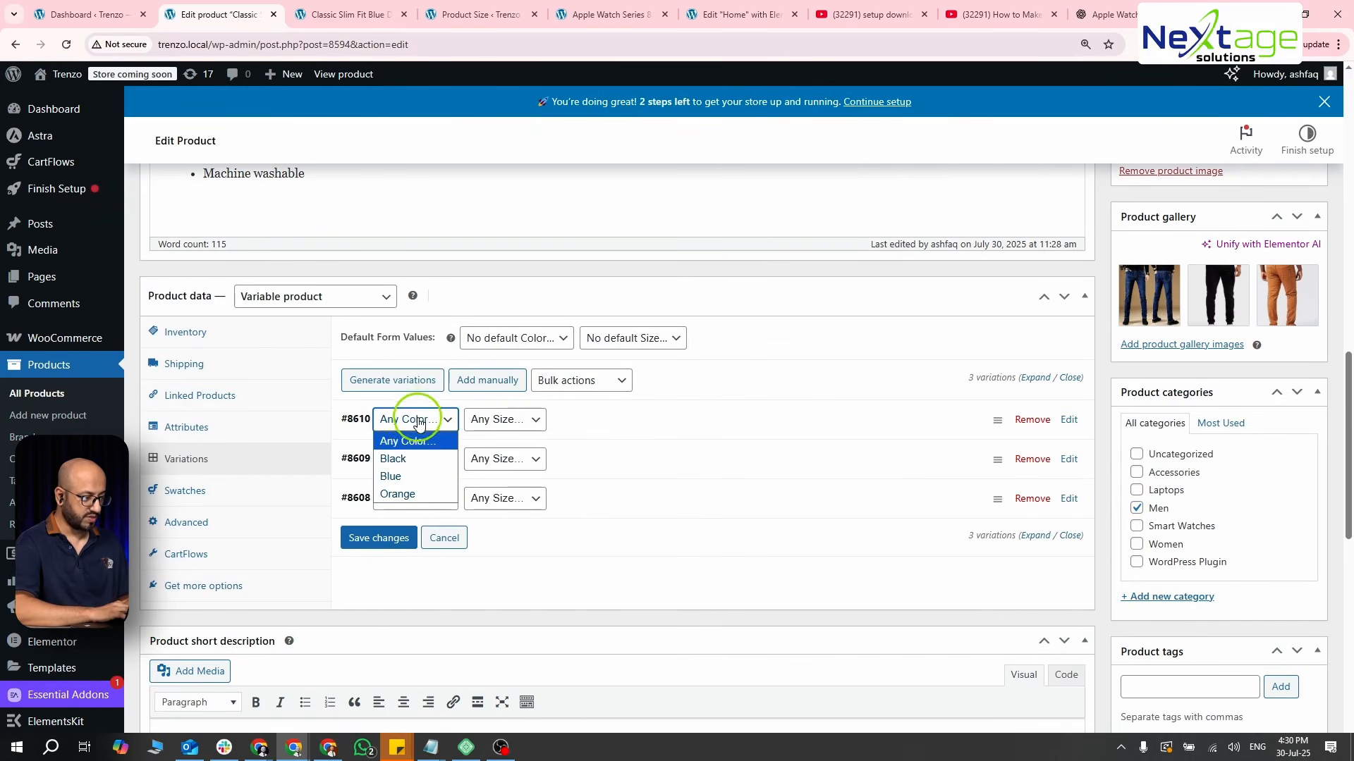
click(413, 477)
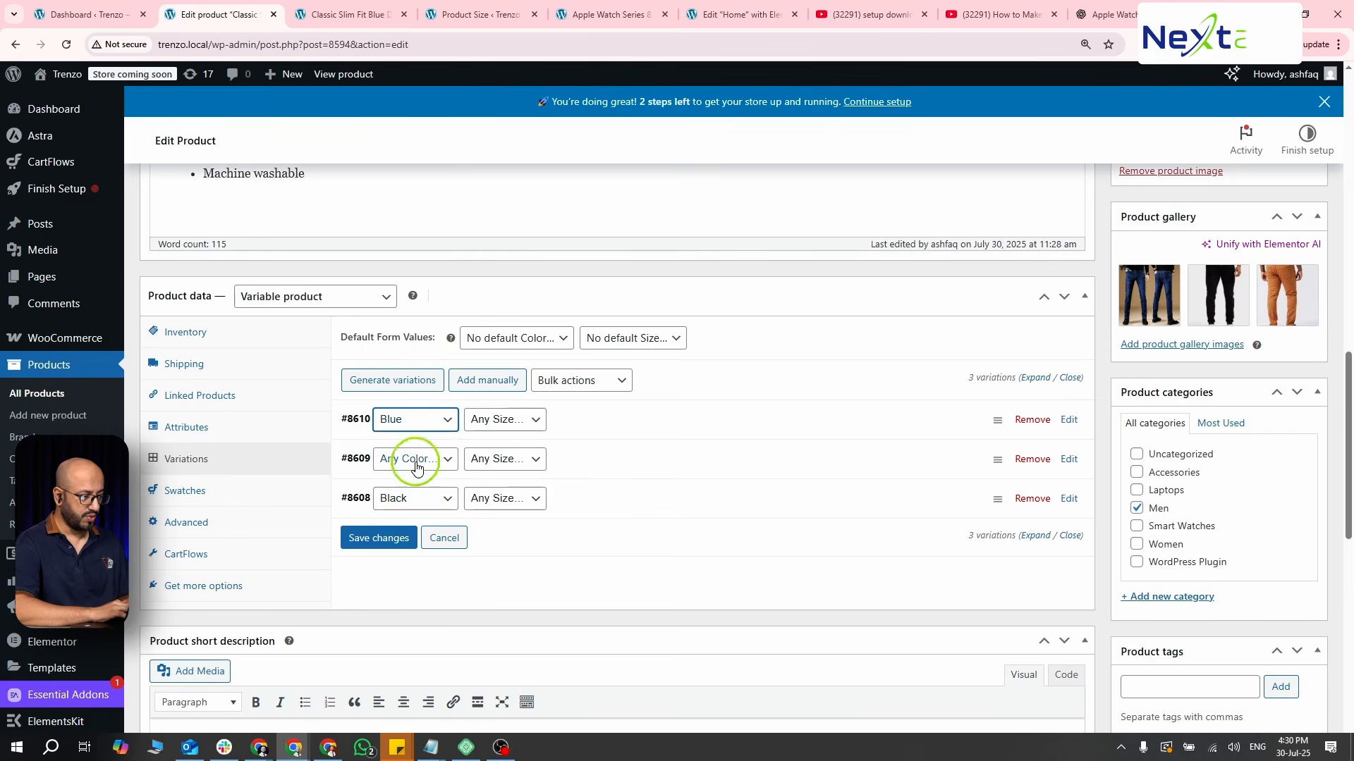
click(414, 460)
click(424, 532)
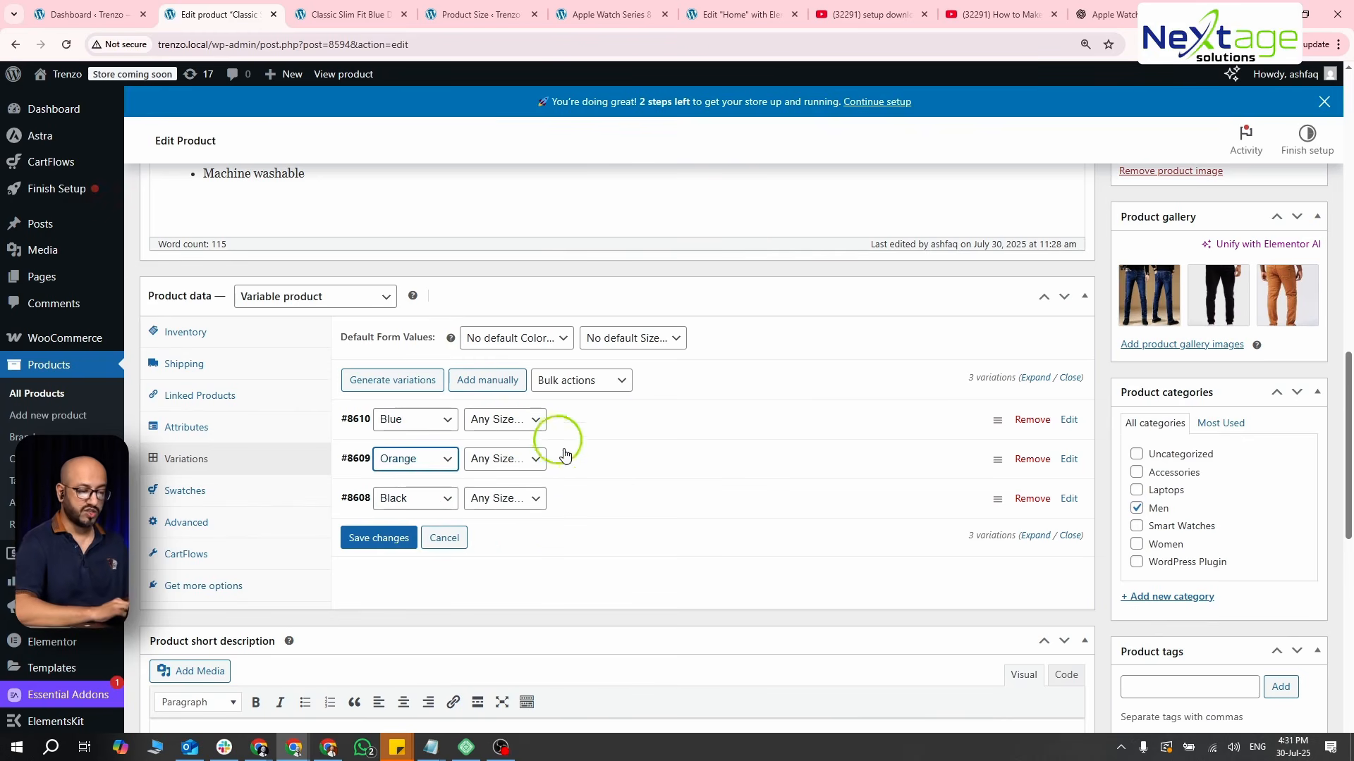
click(374, 546)
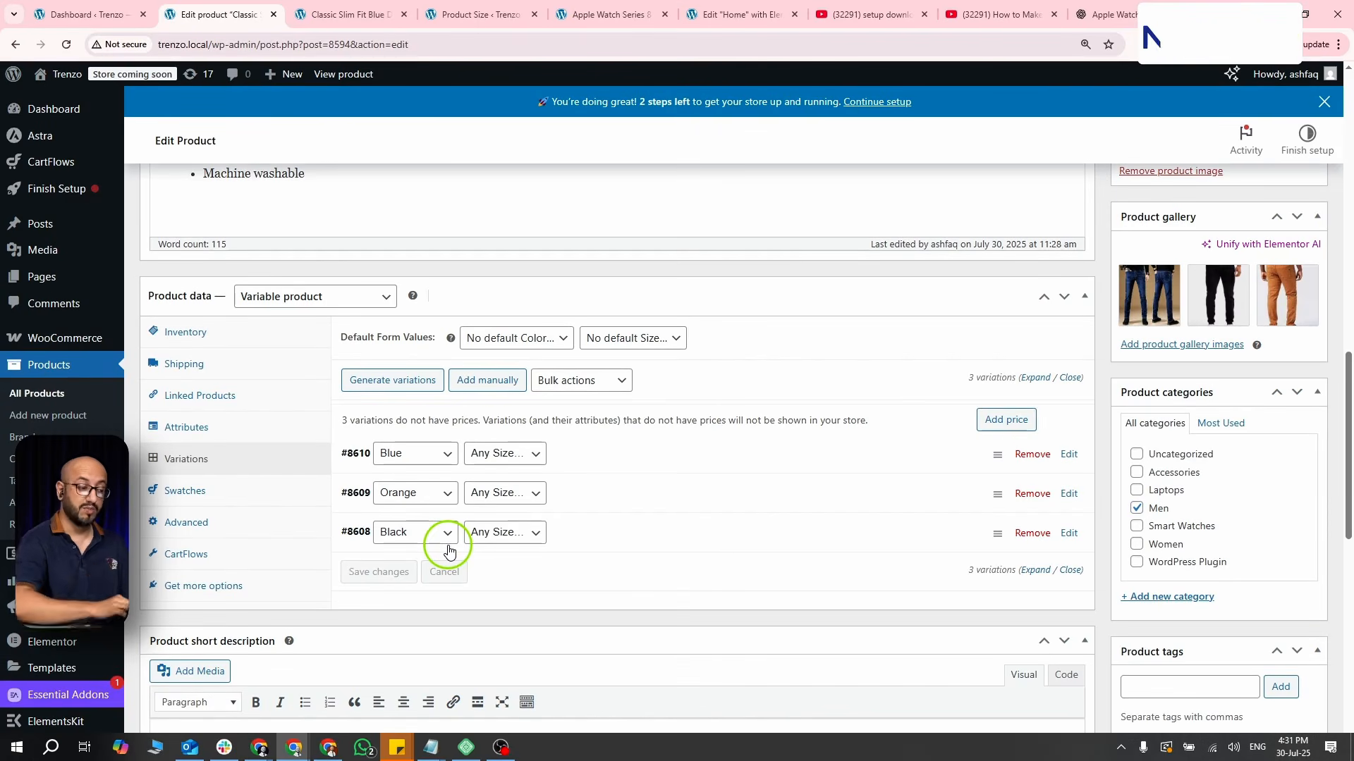
- Set the Blue variation's size to Extra Large, its regular price to 2500 and its sale price to 2300
click(521, 456)
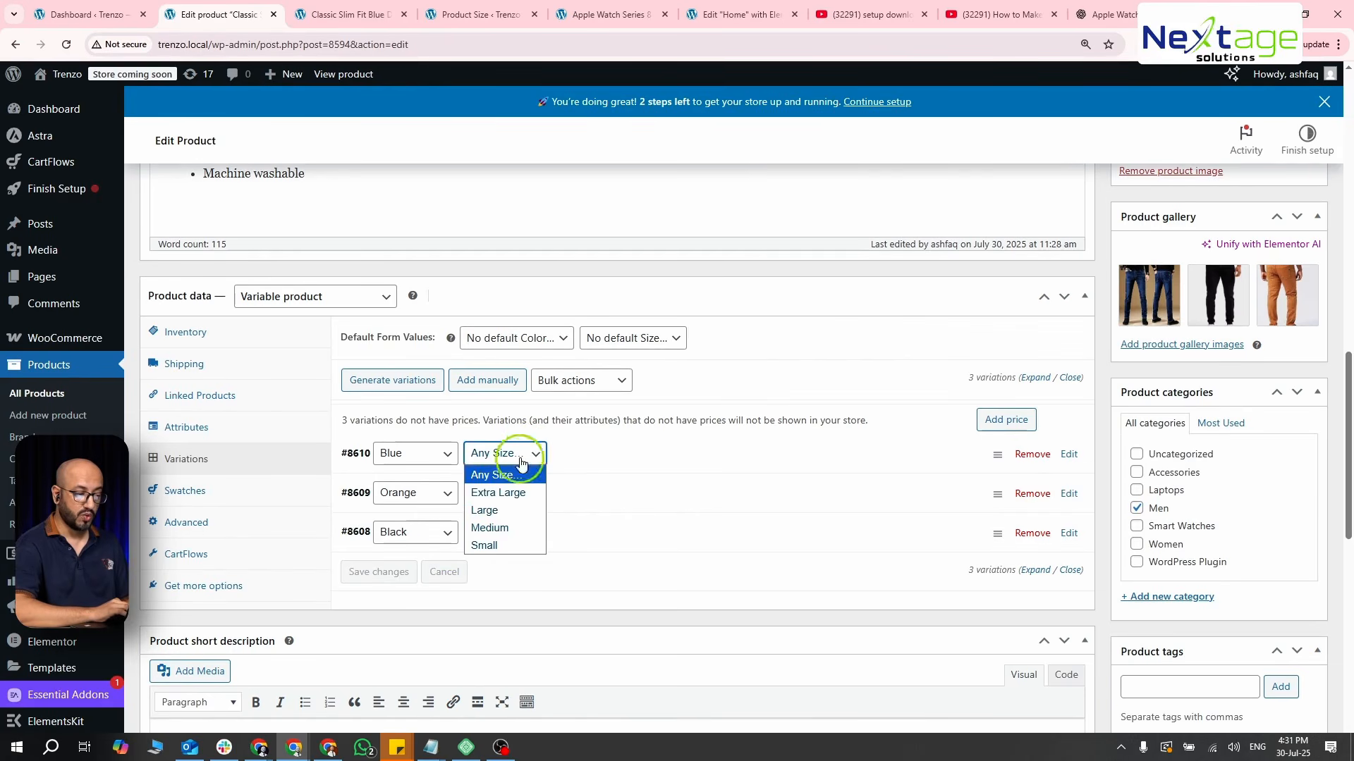
click(516, 493)
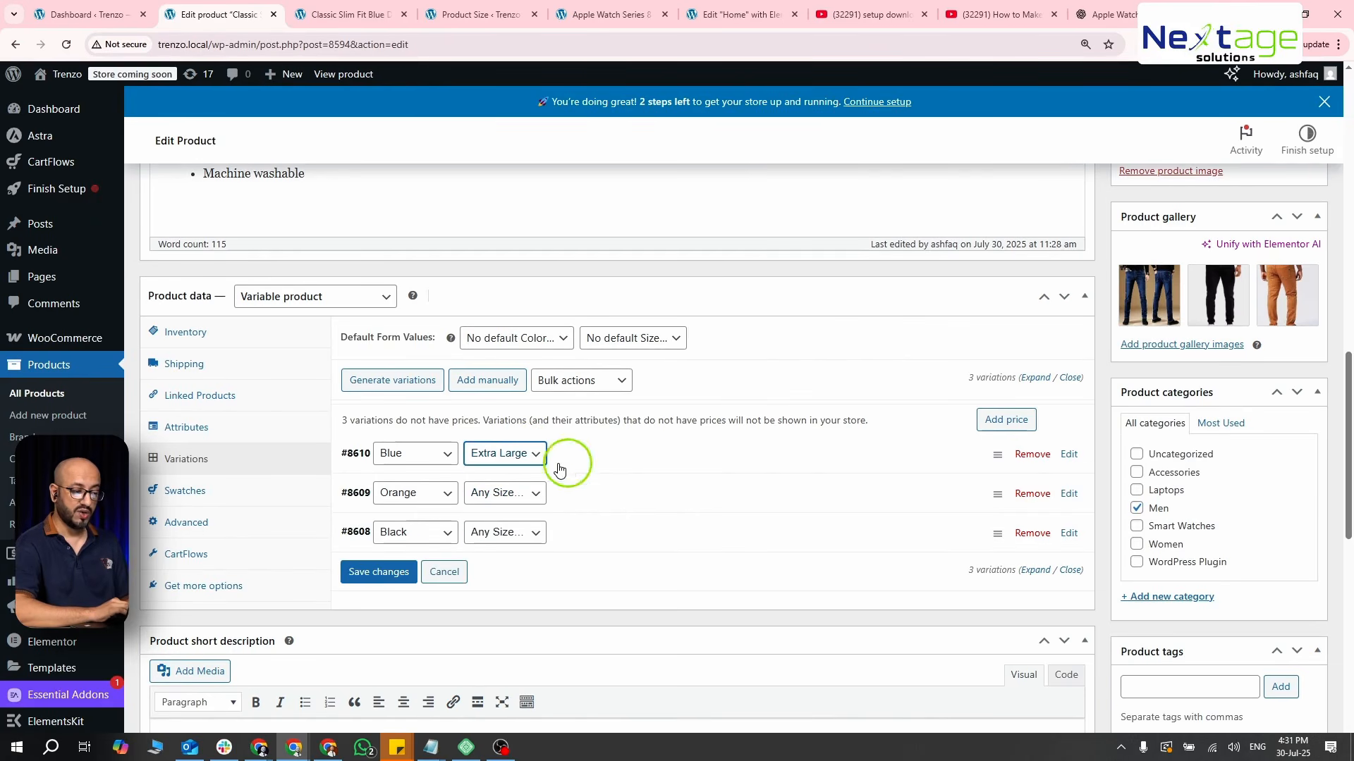
click(771, 457)
scroll(771, 457, down, 5)
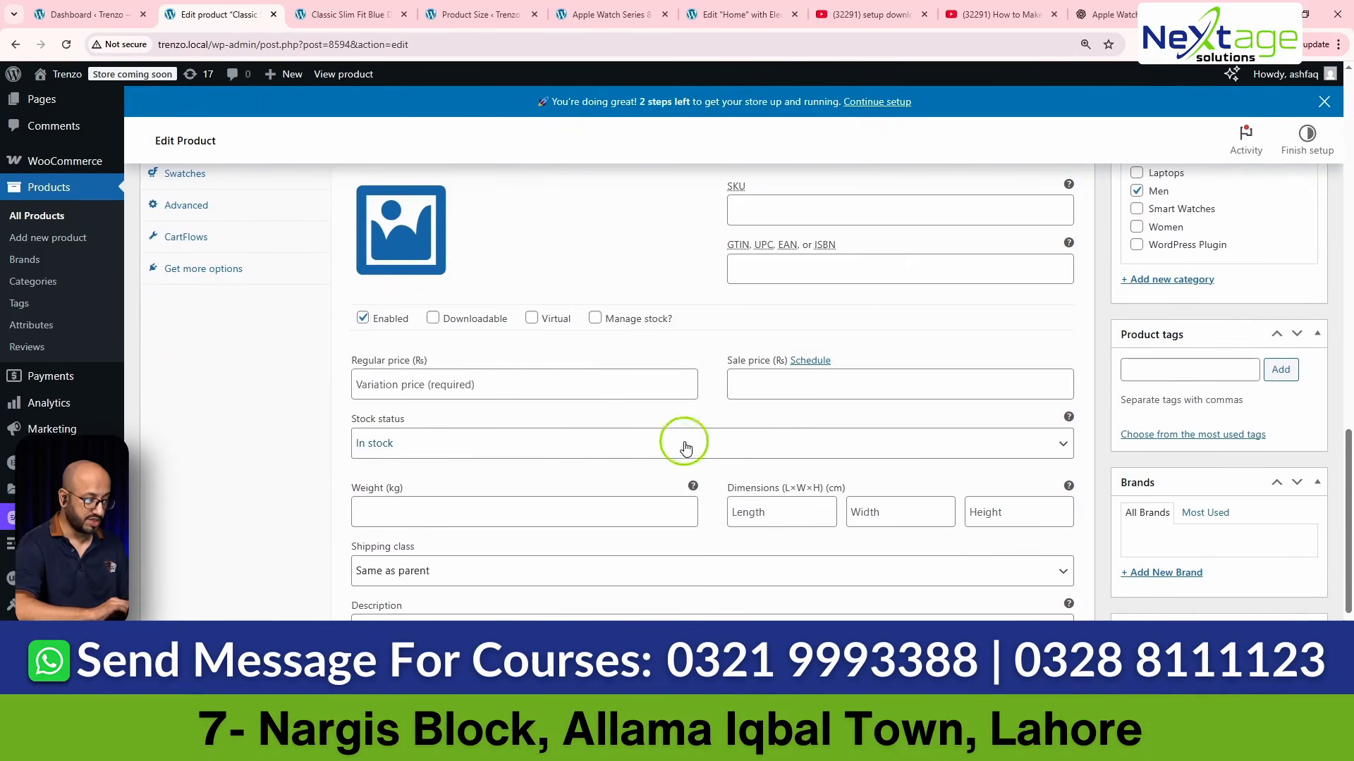
click(567, 375)
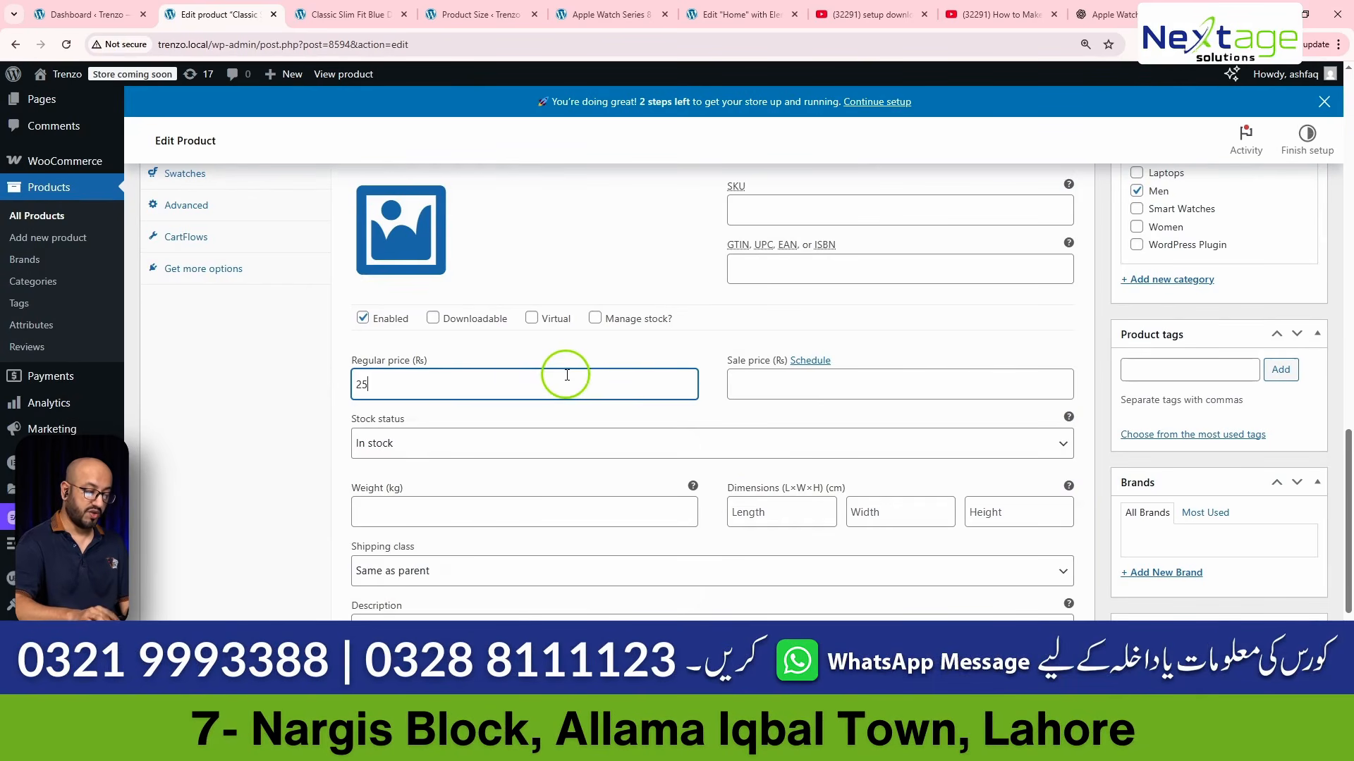
click(735, 384)
text(2)
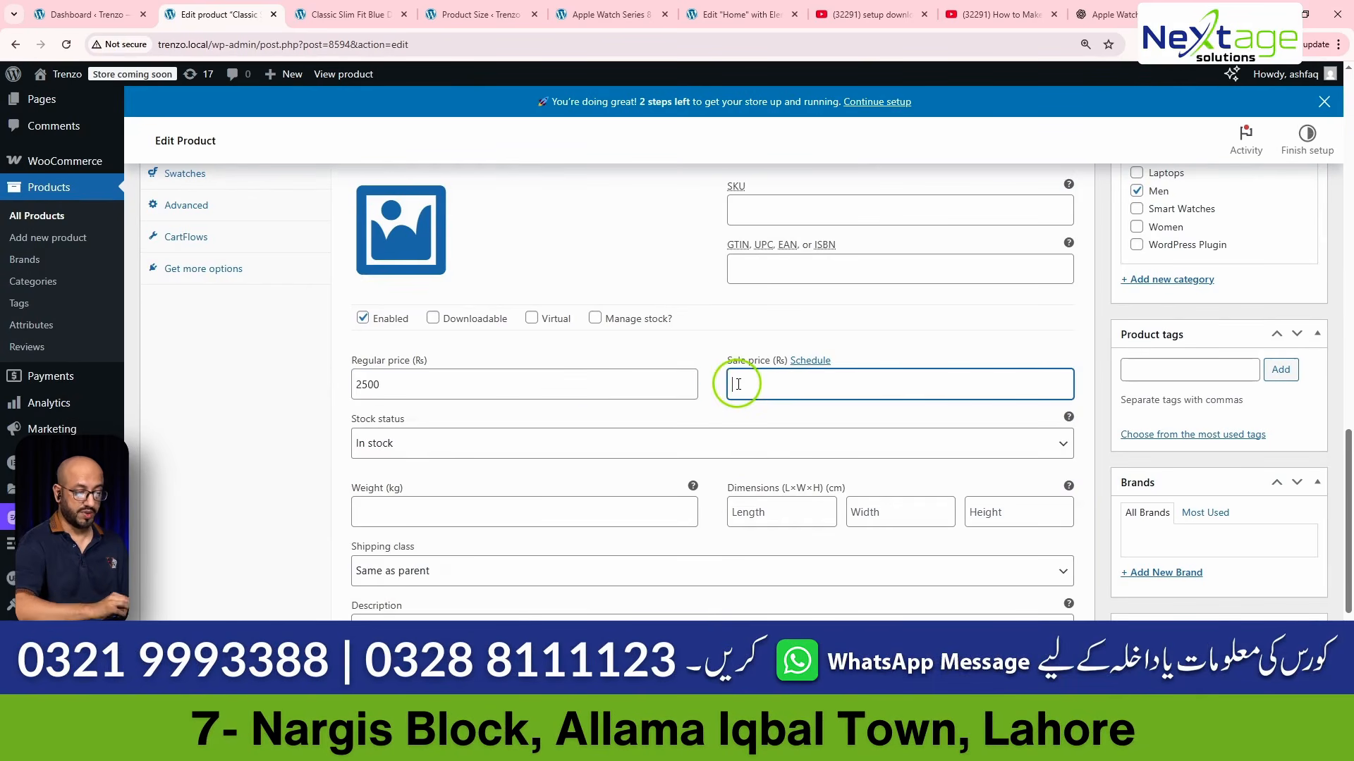
text(000)
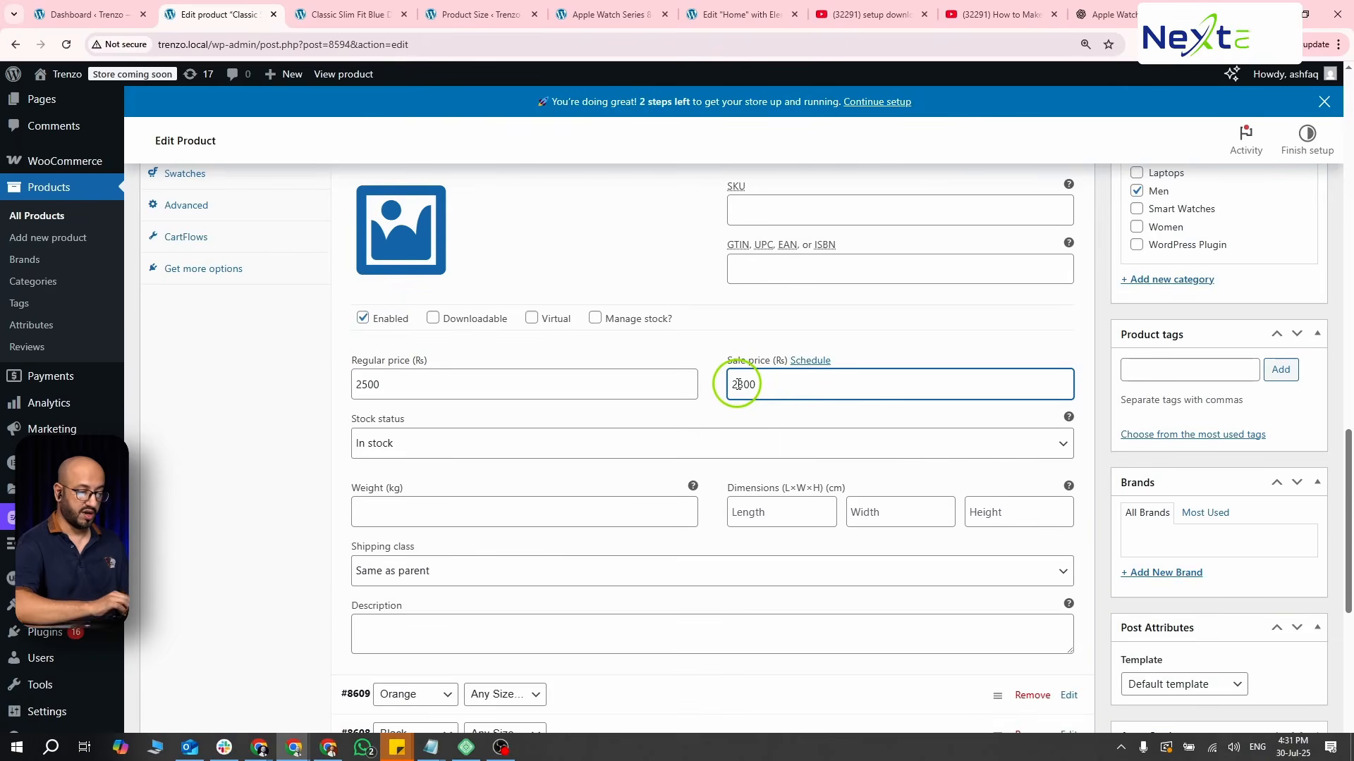
scroll(737, 383, up, 3)
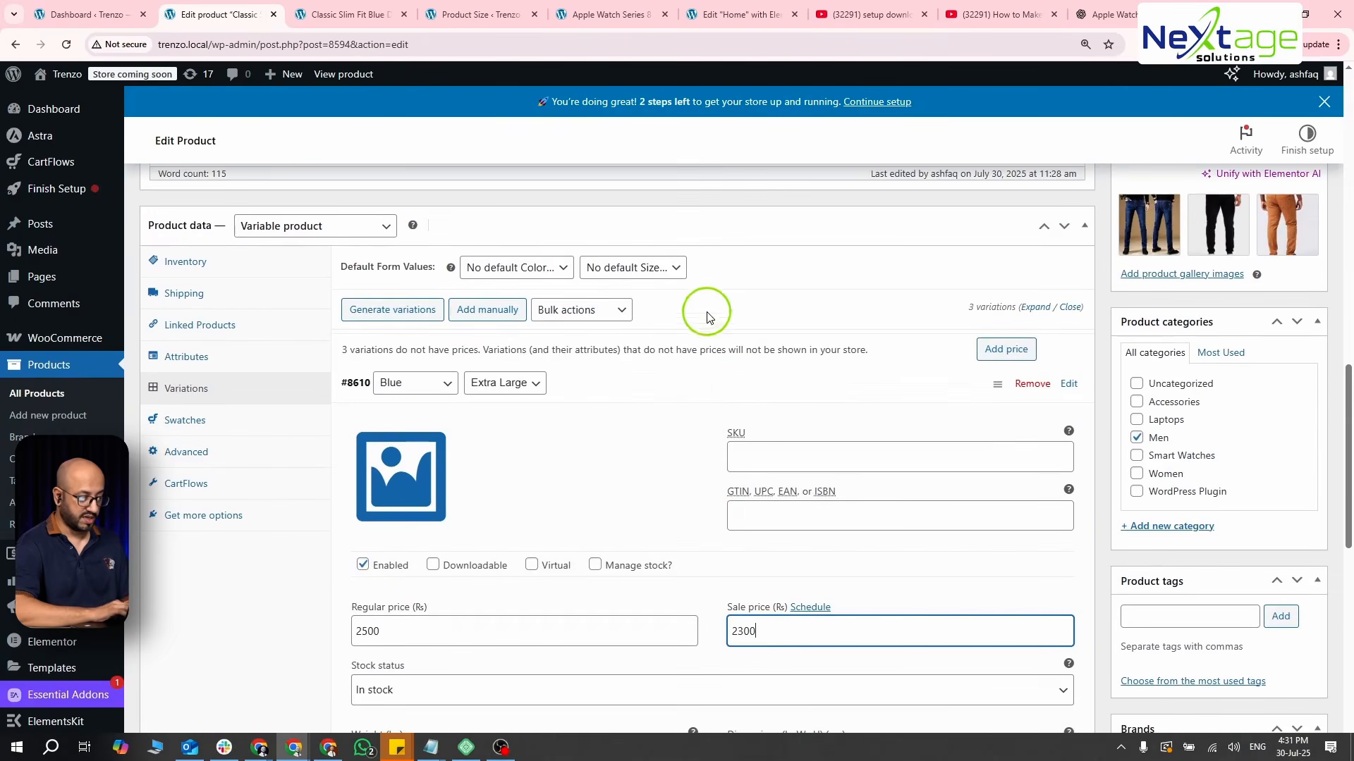
click(781, 333)
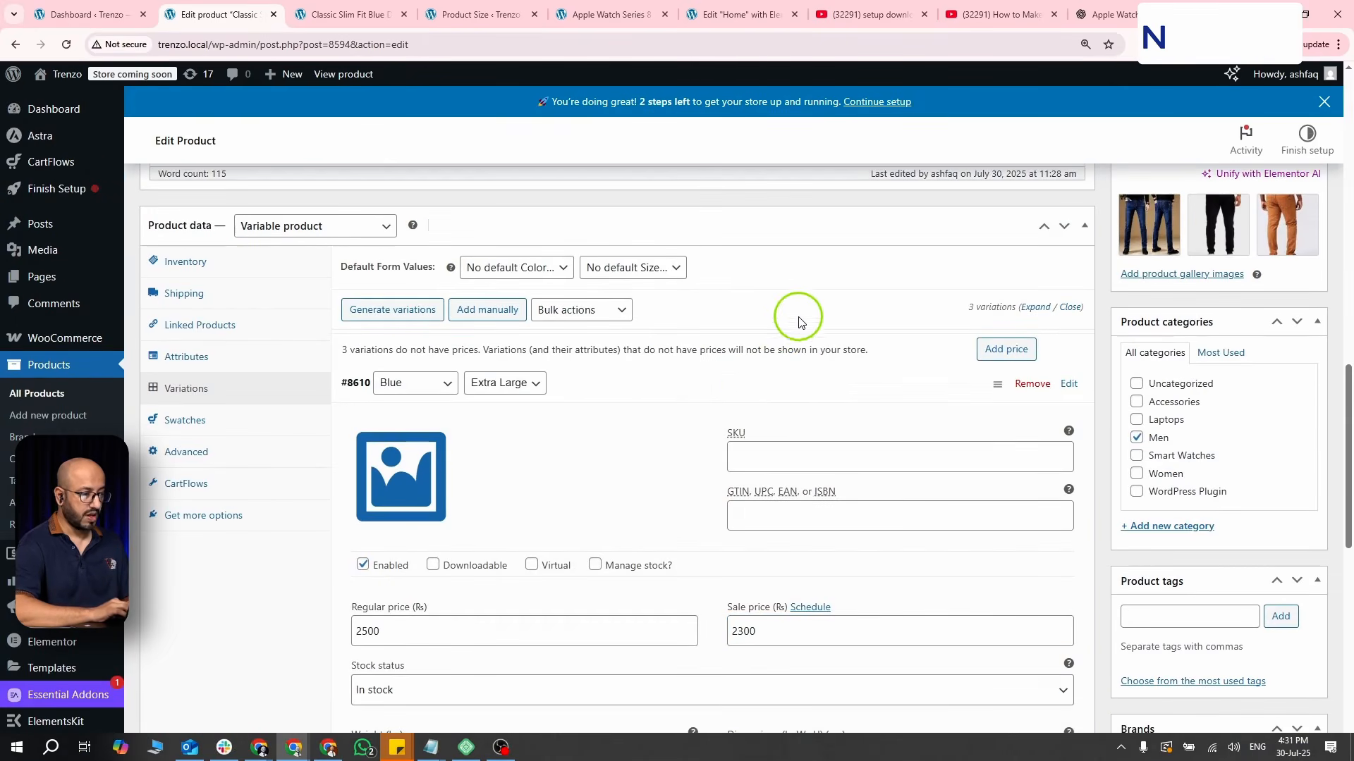
click(878, 387)
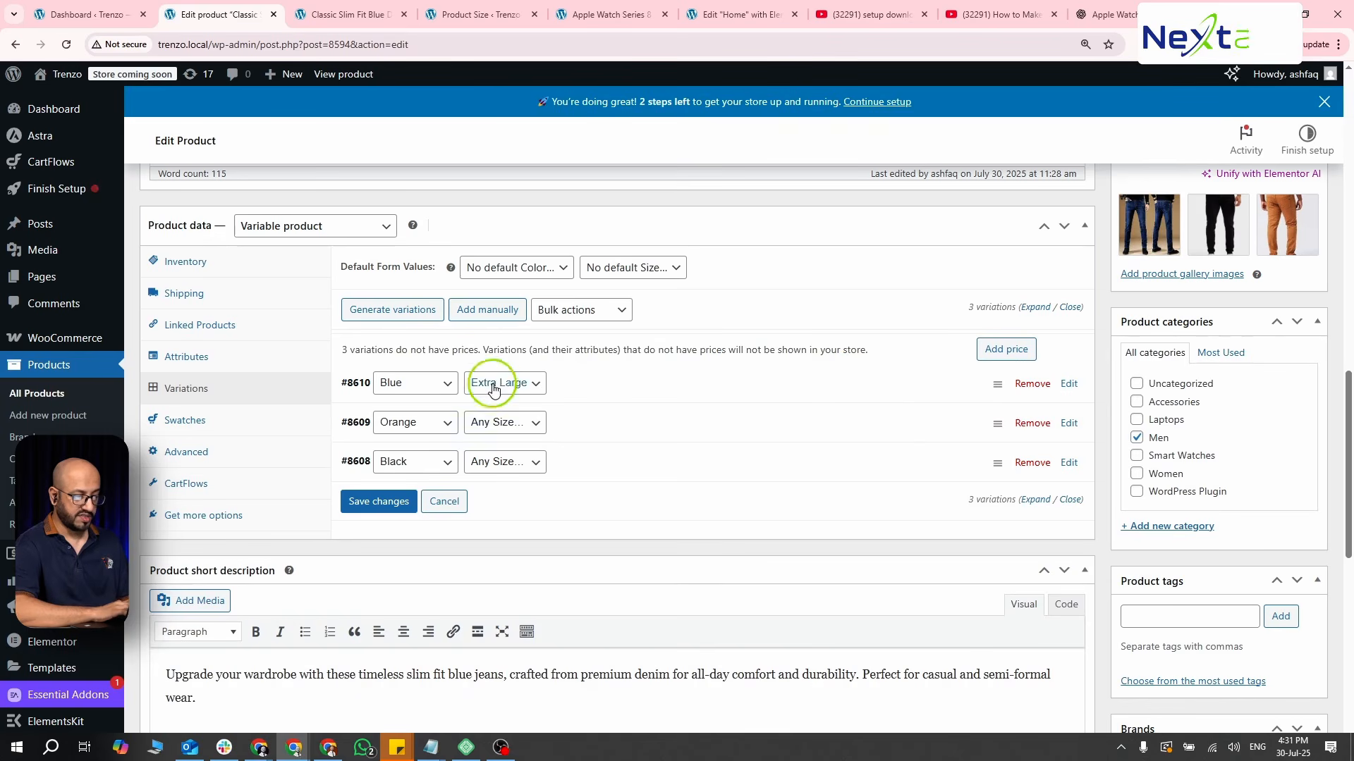
- Add another variation manually with the color Blue and the size Large
click(493, 311)
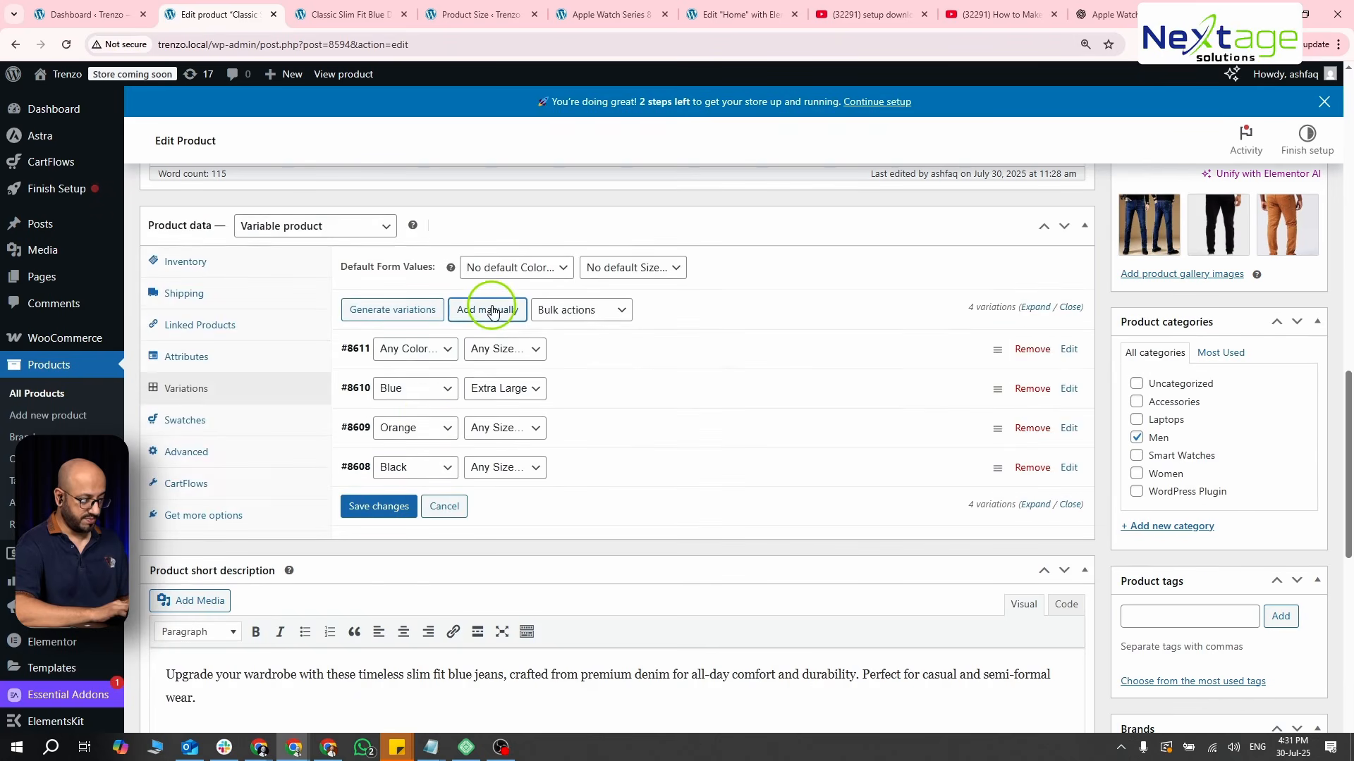
click(399, 350)
click(406, 387)
click(416, 389)
click(409, 350)
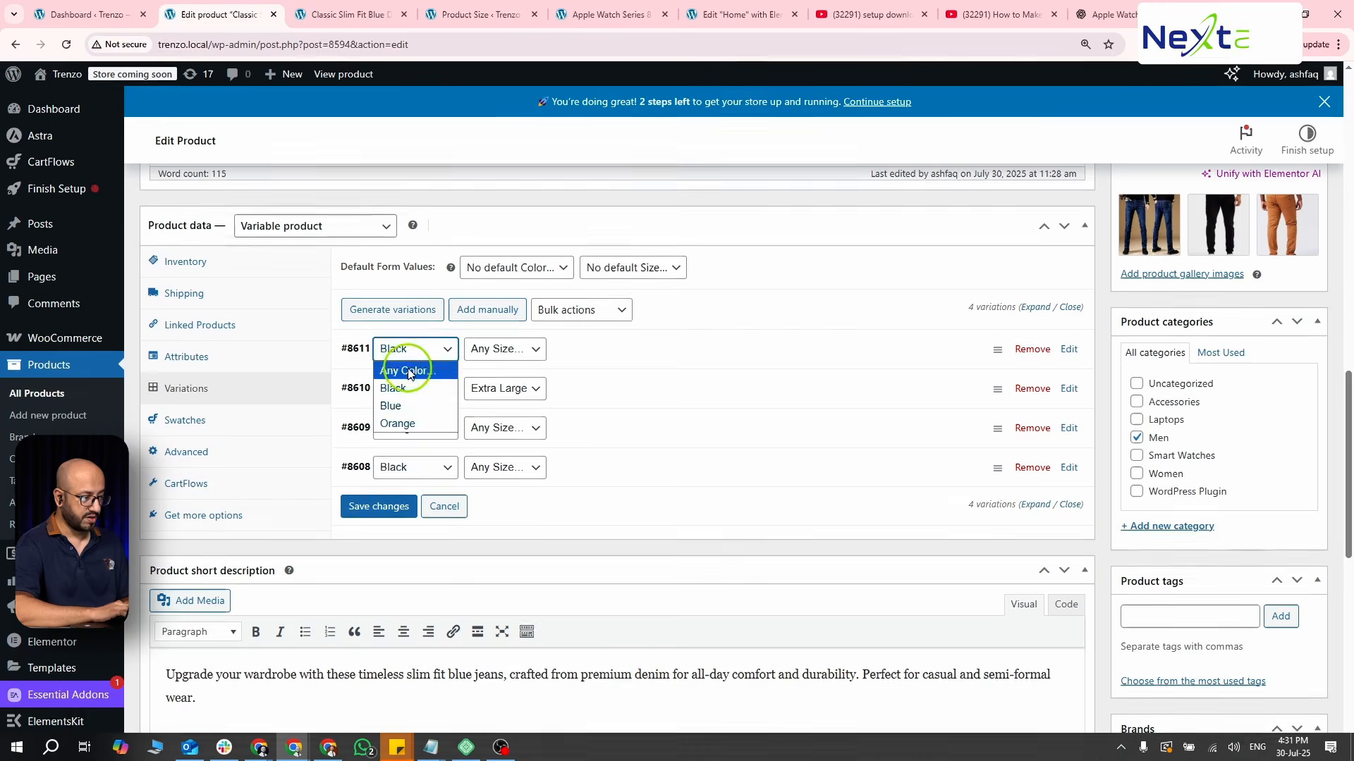
click(394, 406)
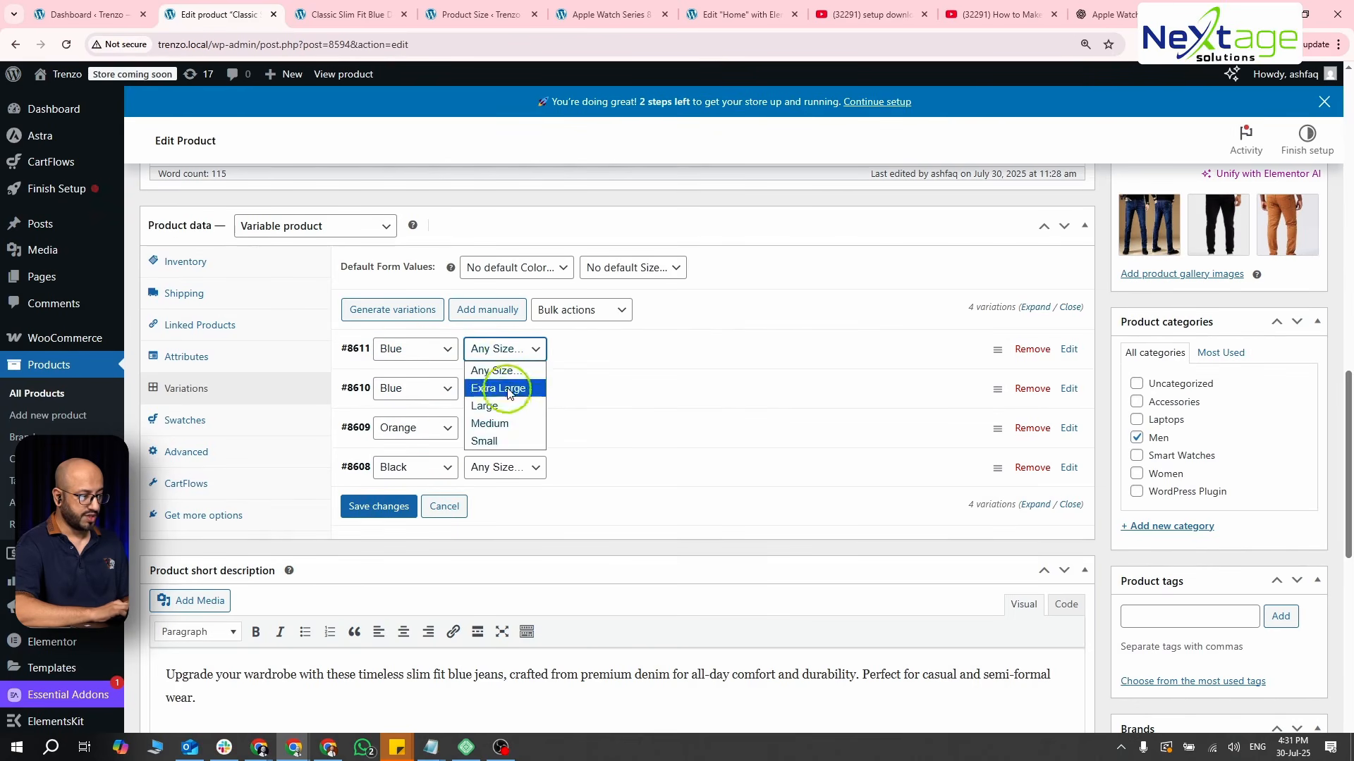
click(493, 405)
click(500, 350)
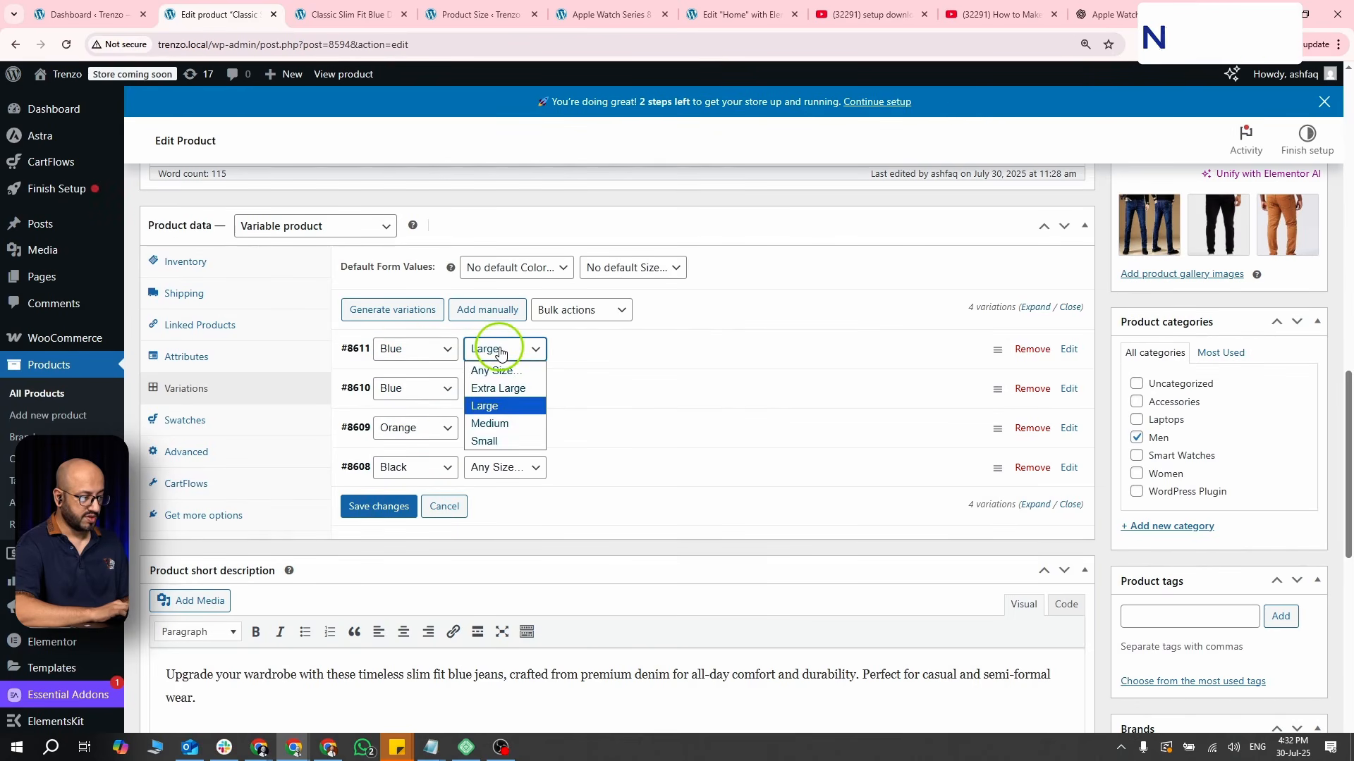
click(500, 350)
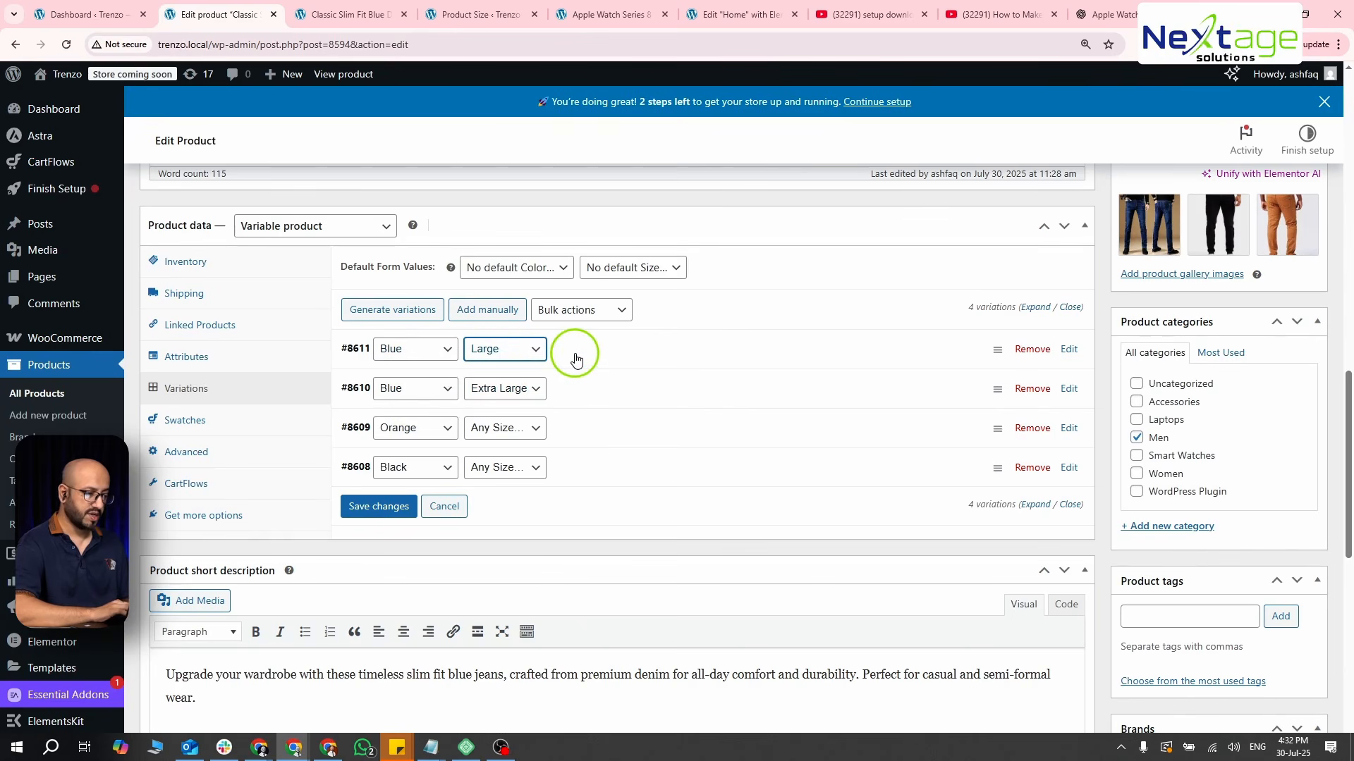
- Add another variation manually with the color Blue and the size Medium, and save the variation changes
click(506, 314)
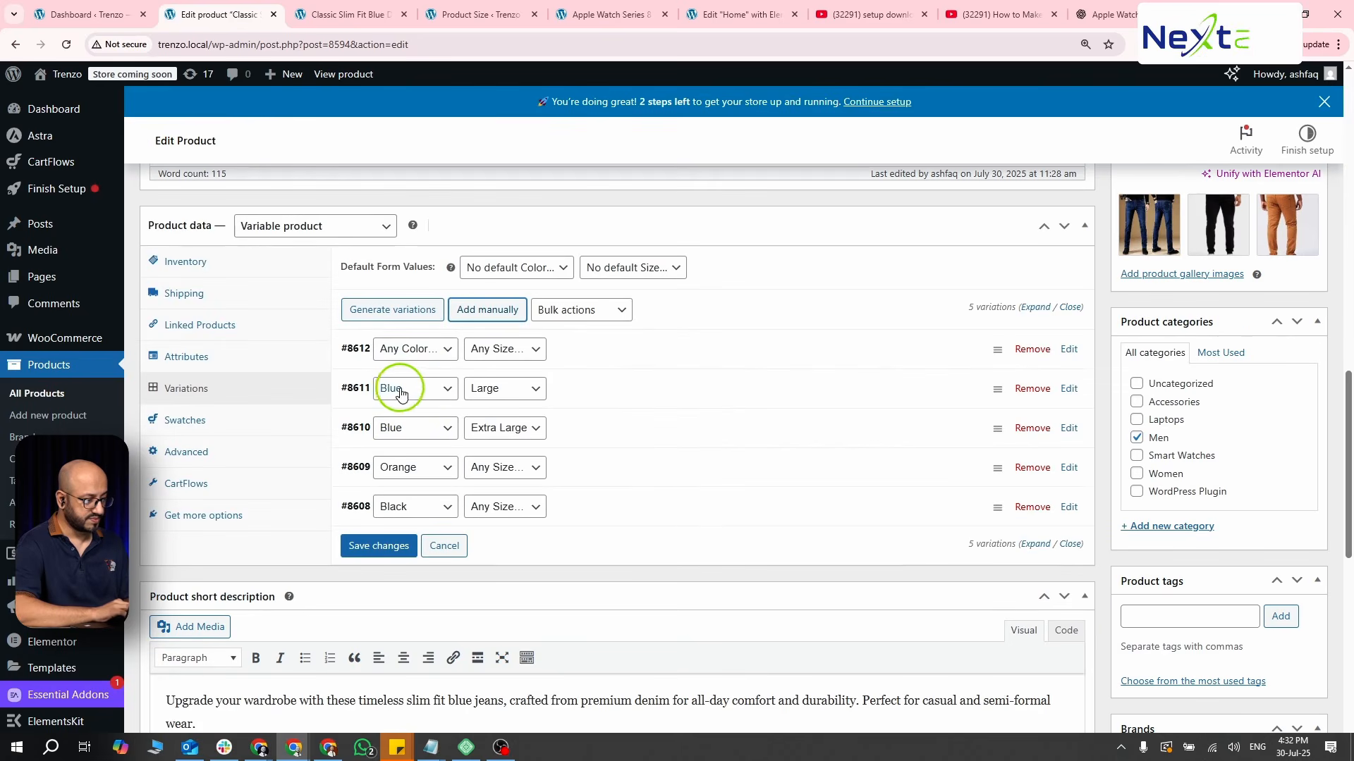
click(403, 350)
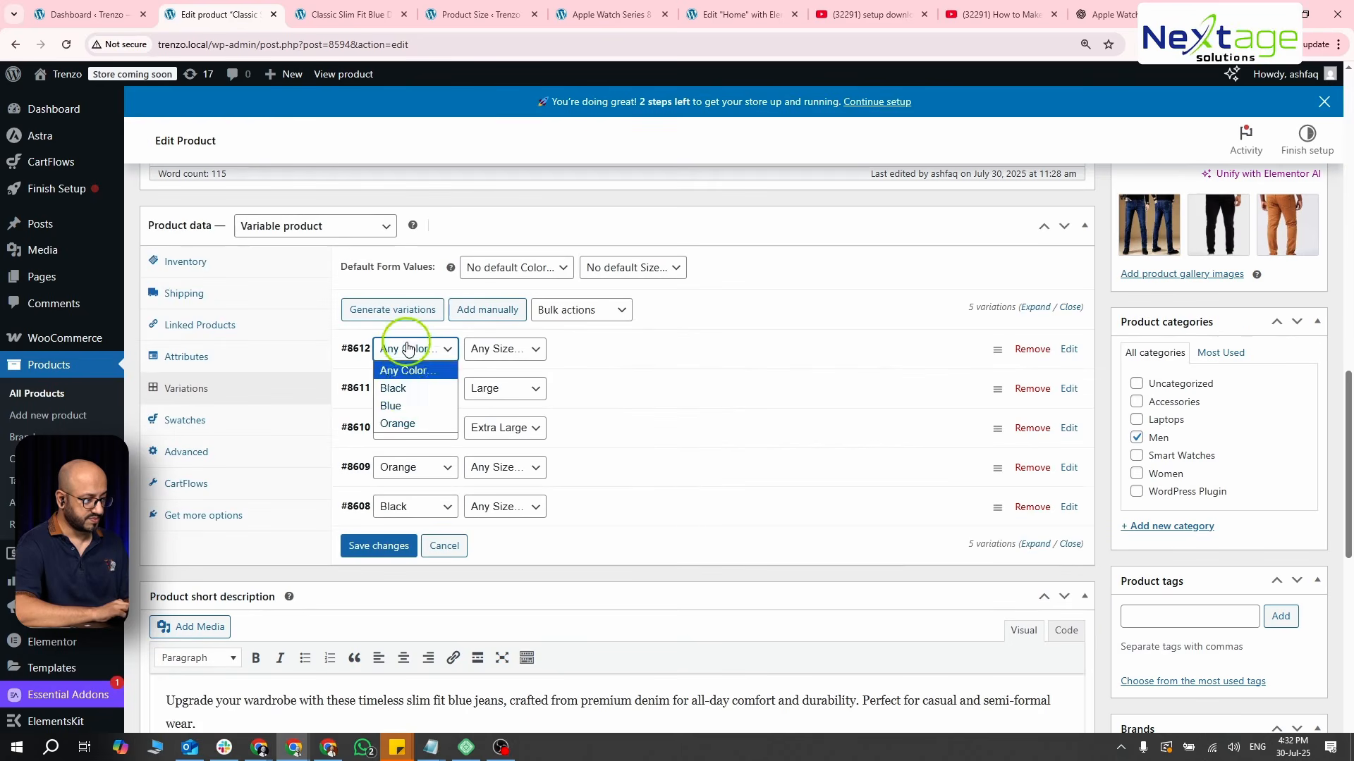
click(413, 405)
click(486, 349)
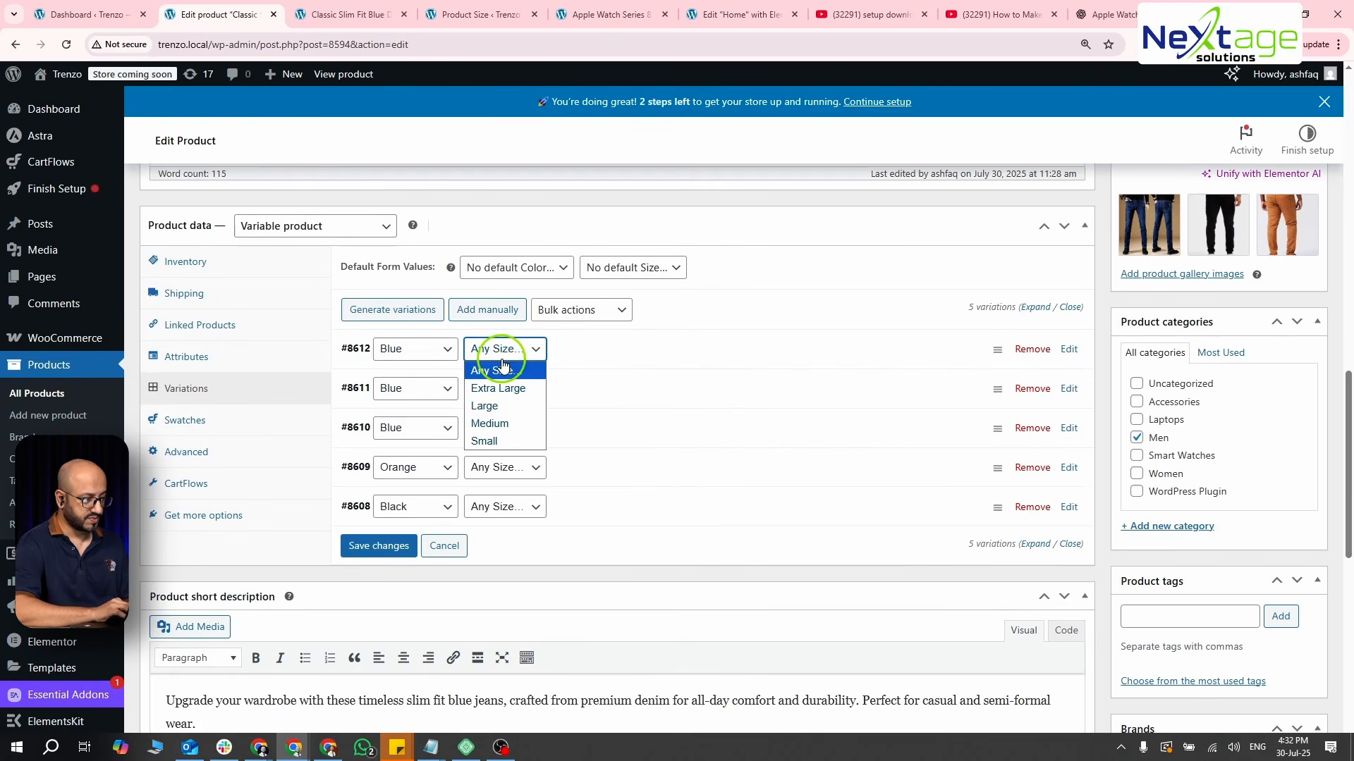
click(503, 424)
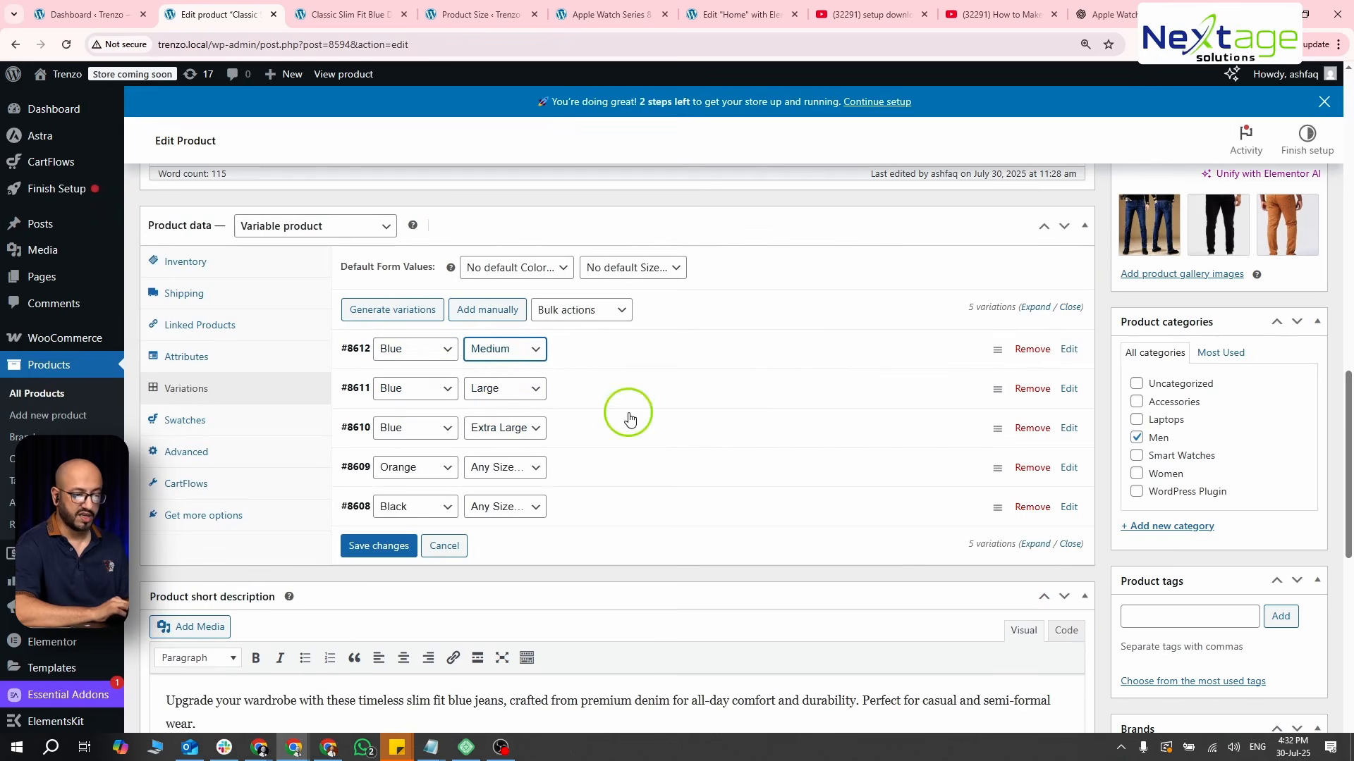
scroll(852, 432, up, 5)
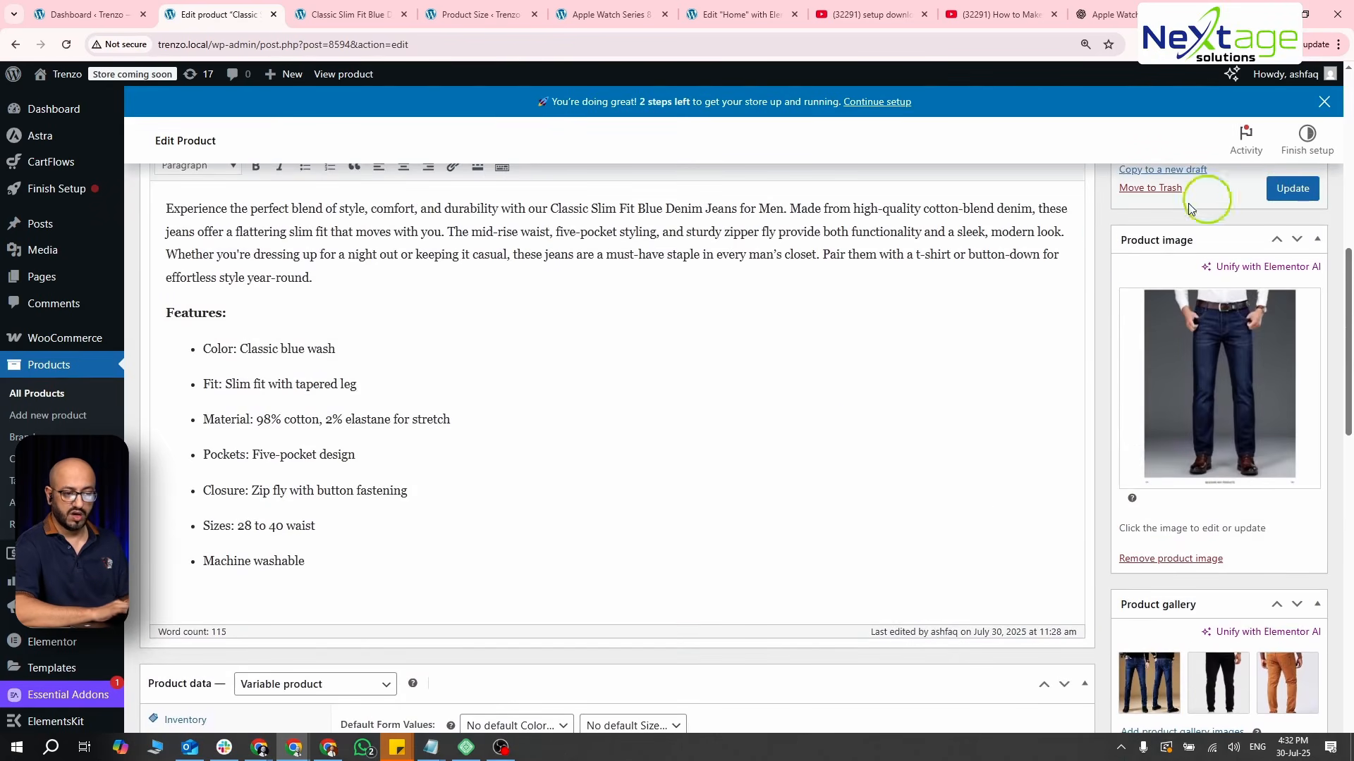
scroll(902, 351, down, 3)
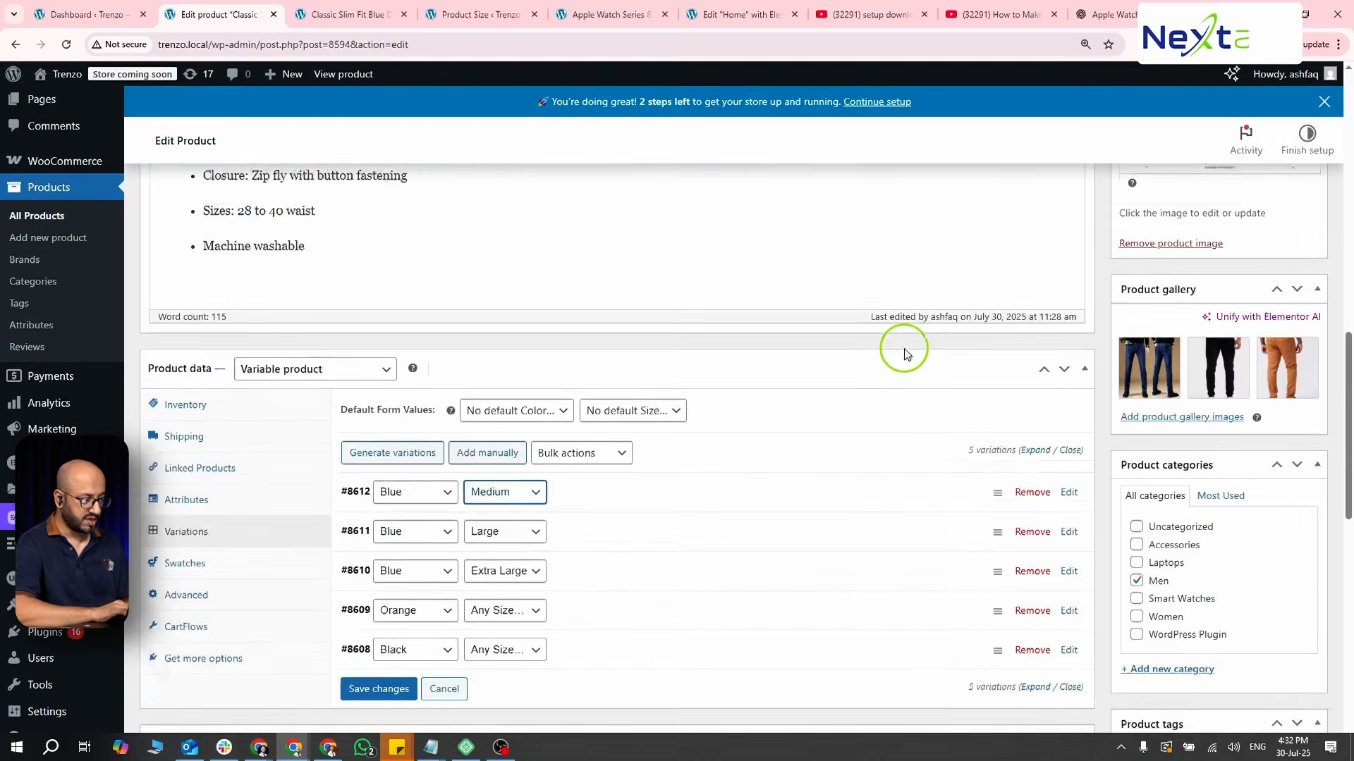
scroll(906, 352, down, 3)
click(364, 440)
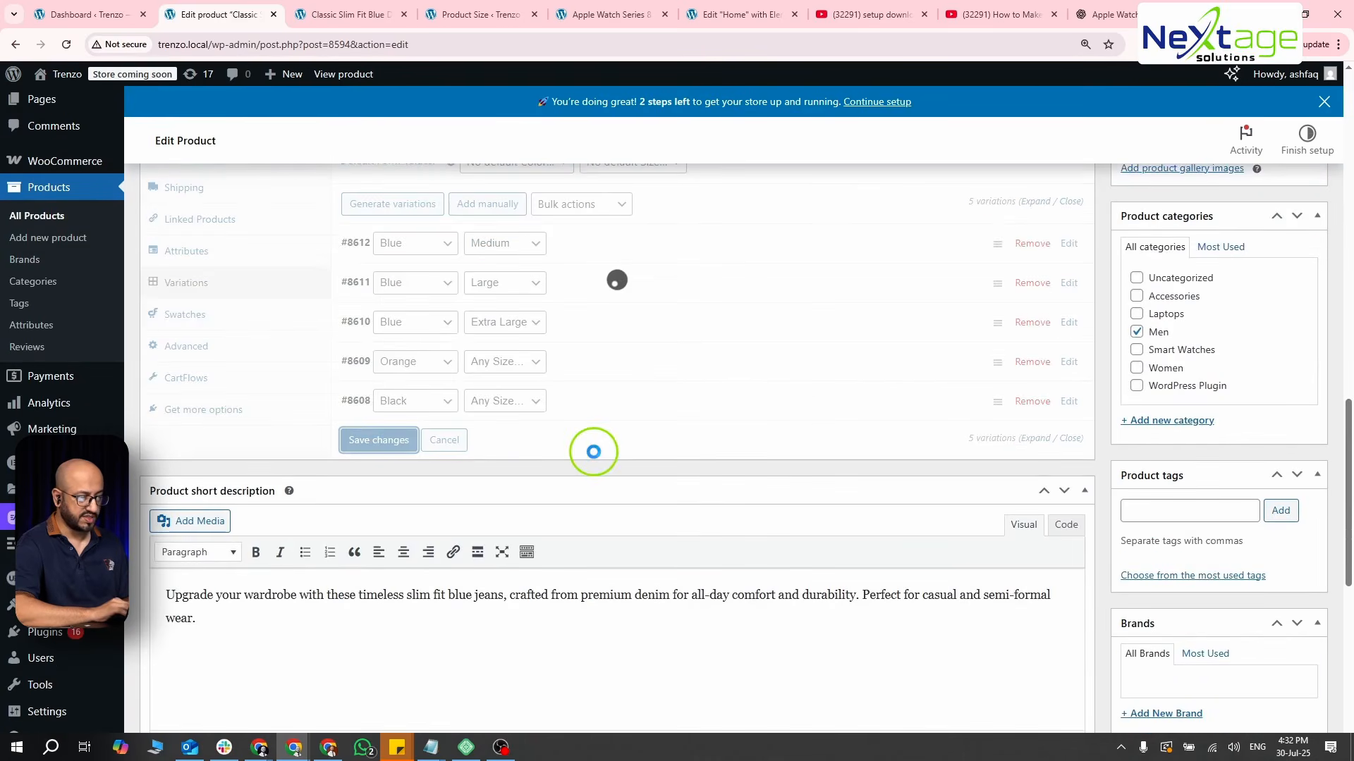
scroll(593, 451, up, 1)
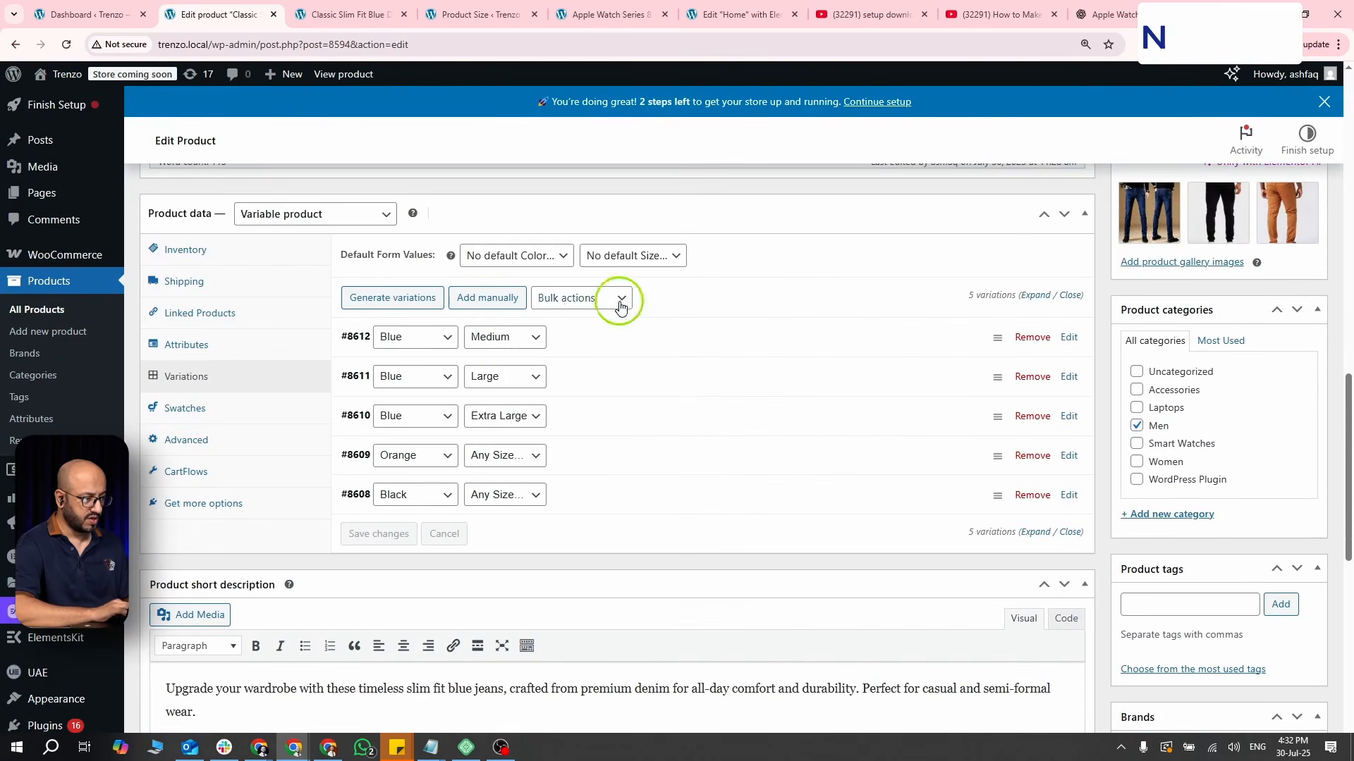
click(626, 304)
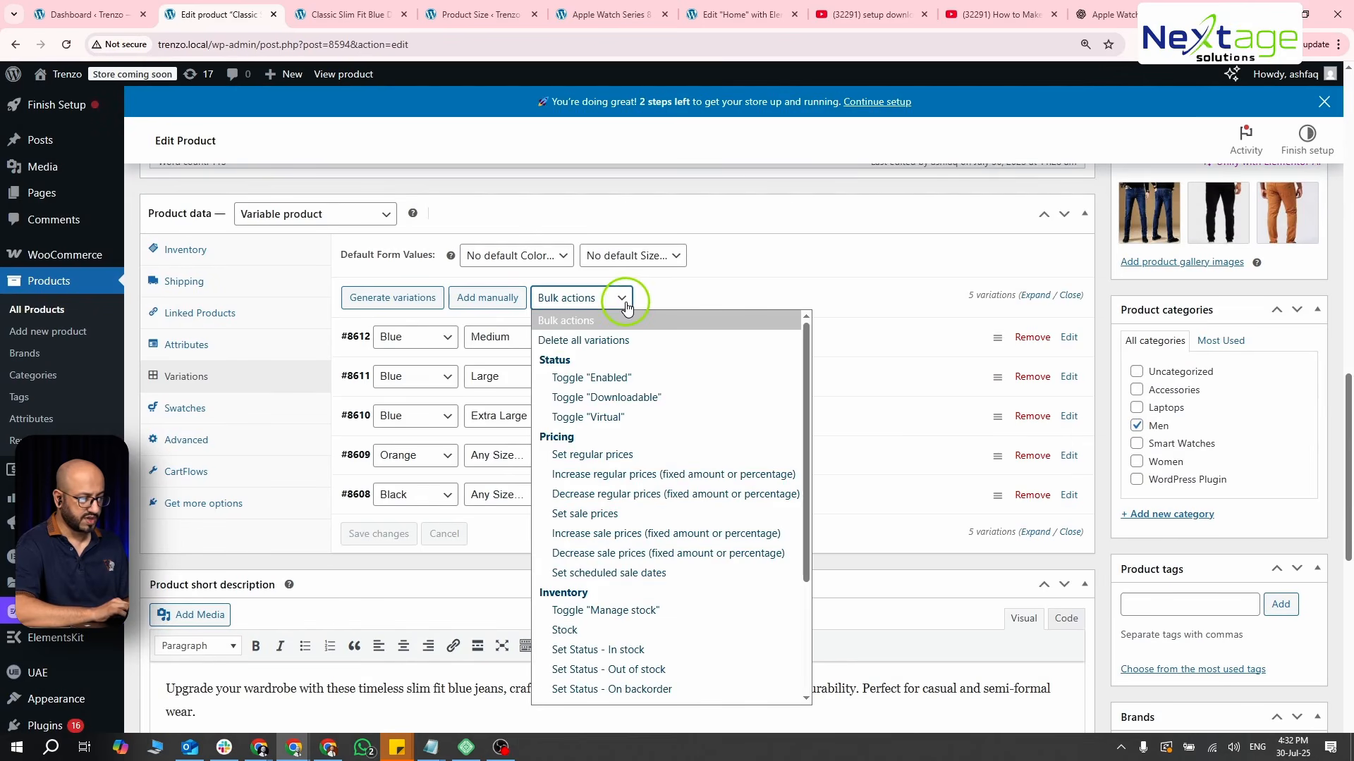
click(817, 296)
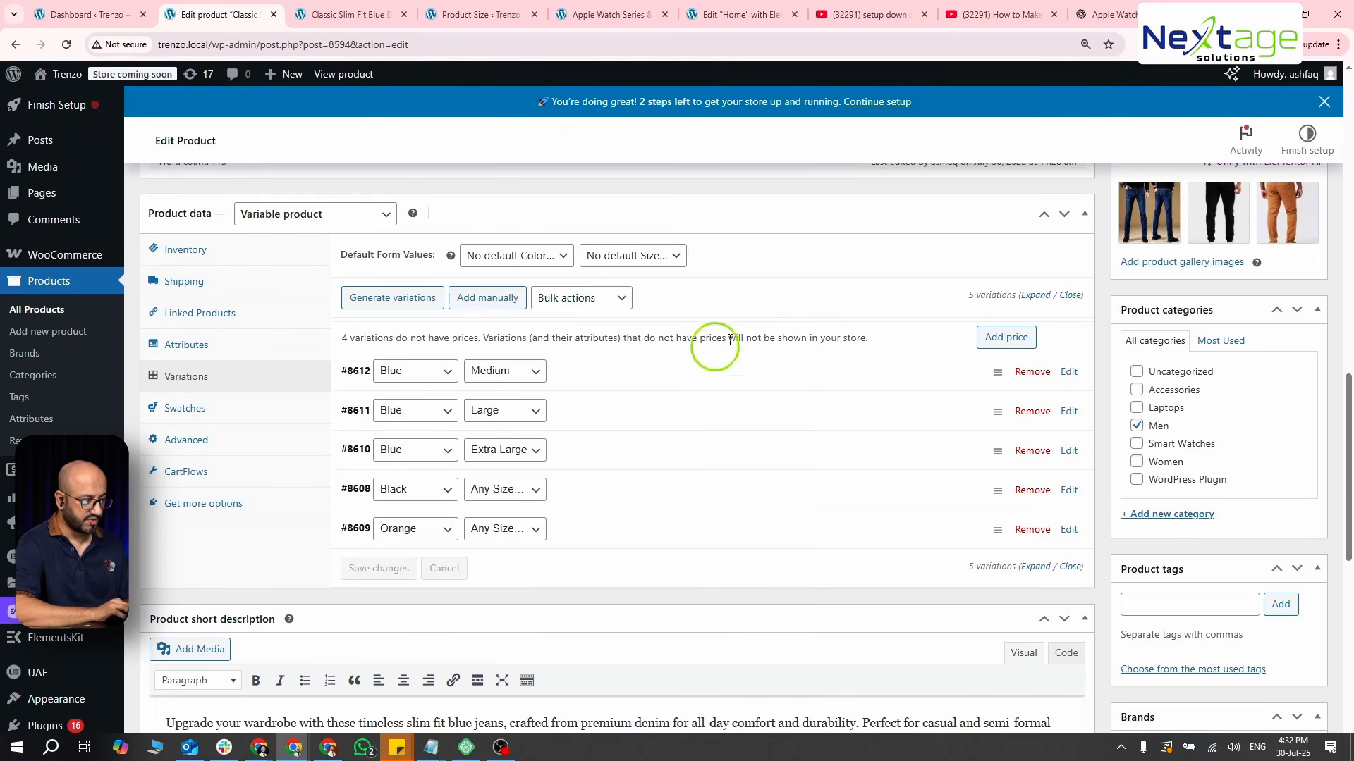
- Set the regular price of the Blue, Large variation to 2100
click(599, 419)
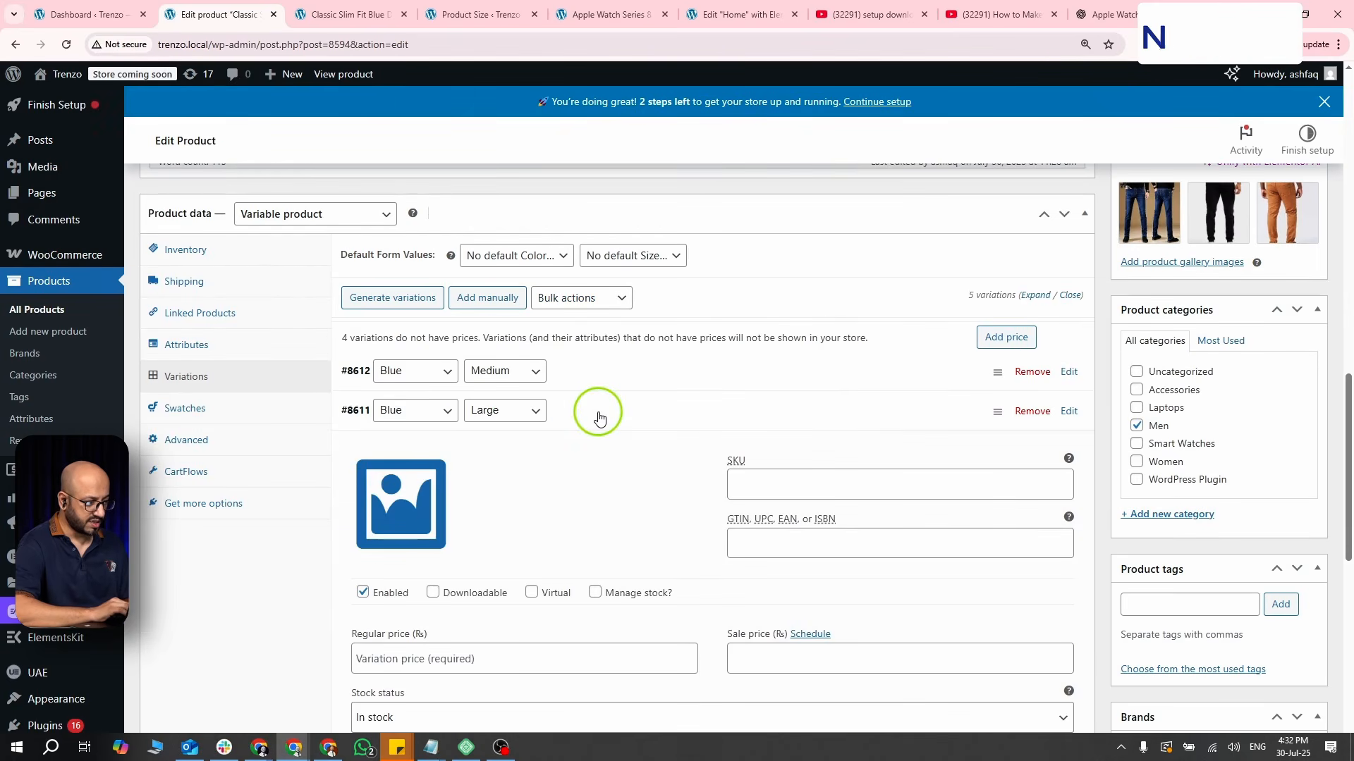
click(600, 419)
click(599, 419)
scroll(600, 417, down, 1)
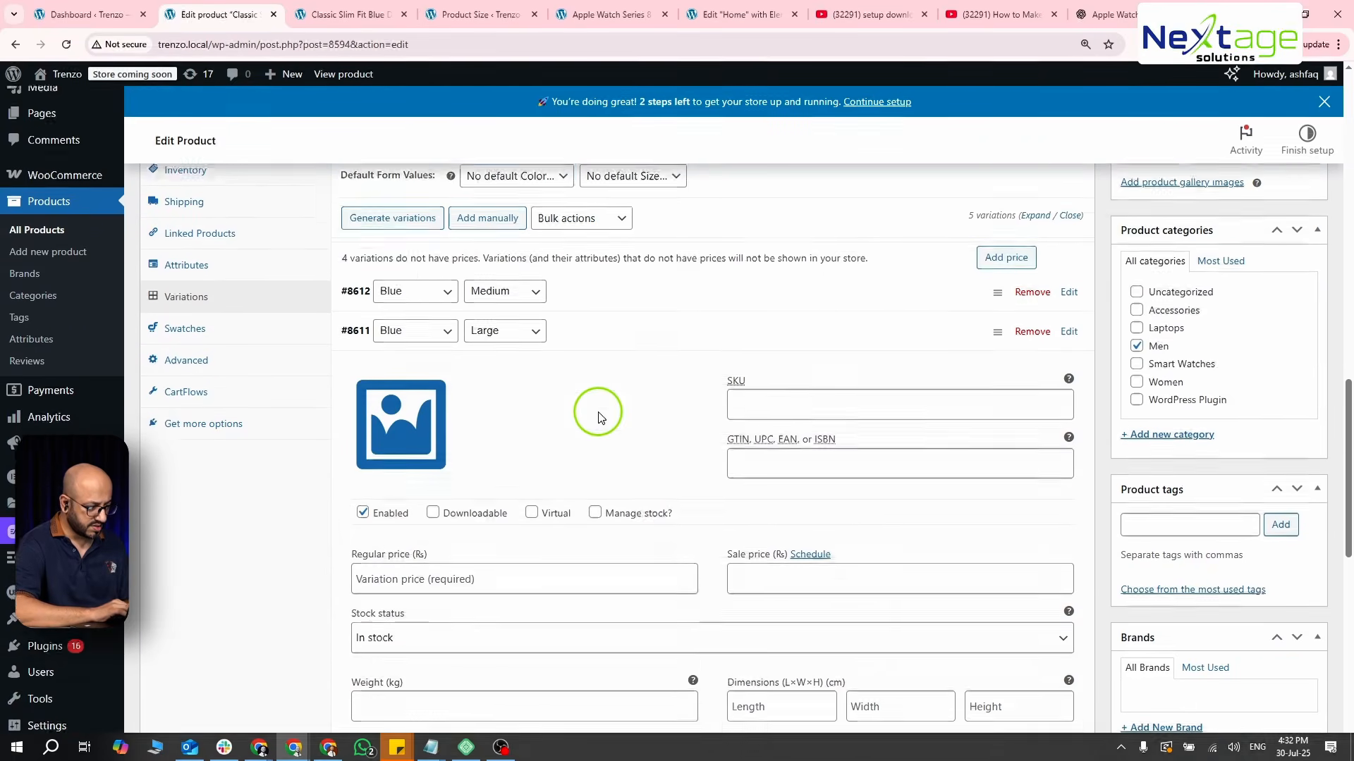
scroll(549, 438, down, 1)
click(502, 531)
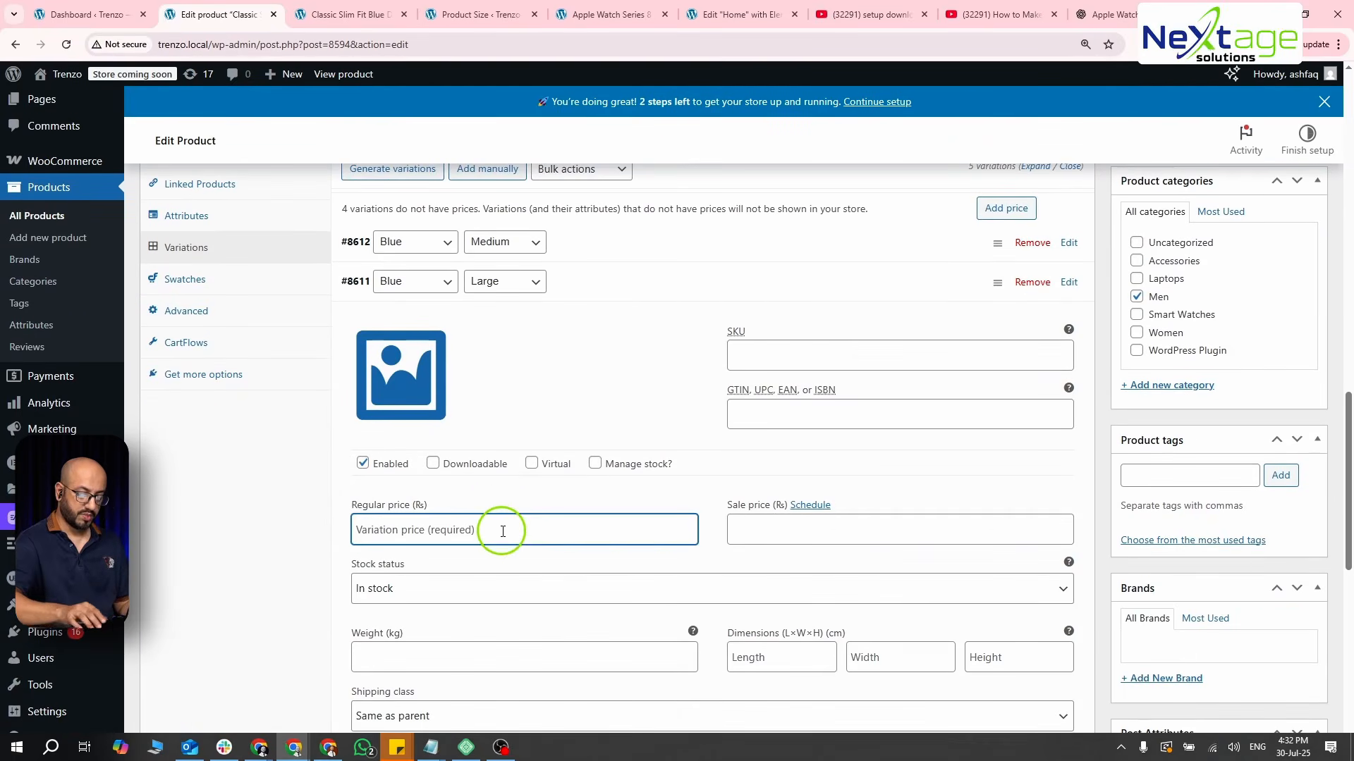
text(21)
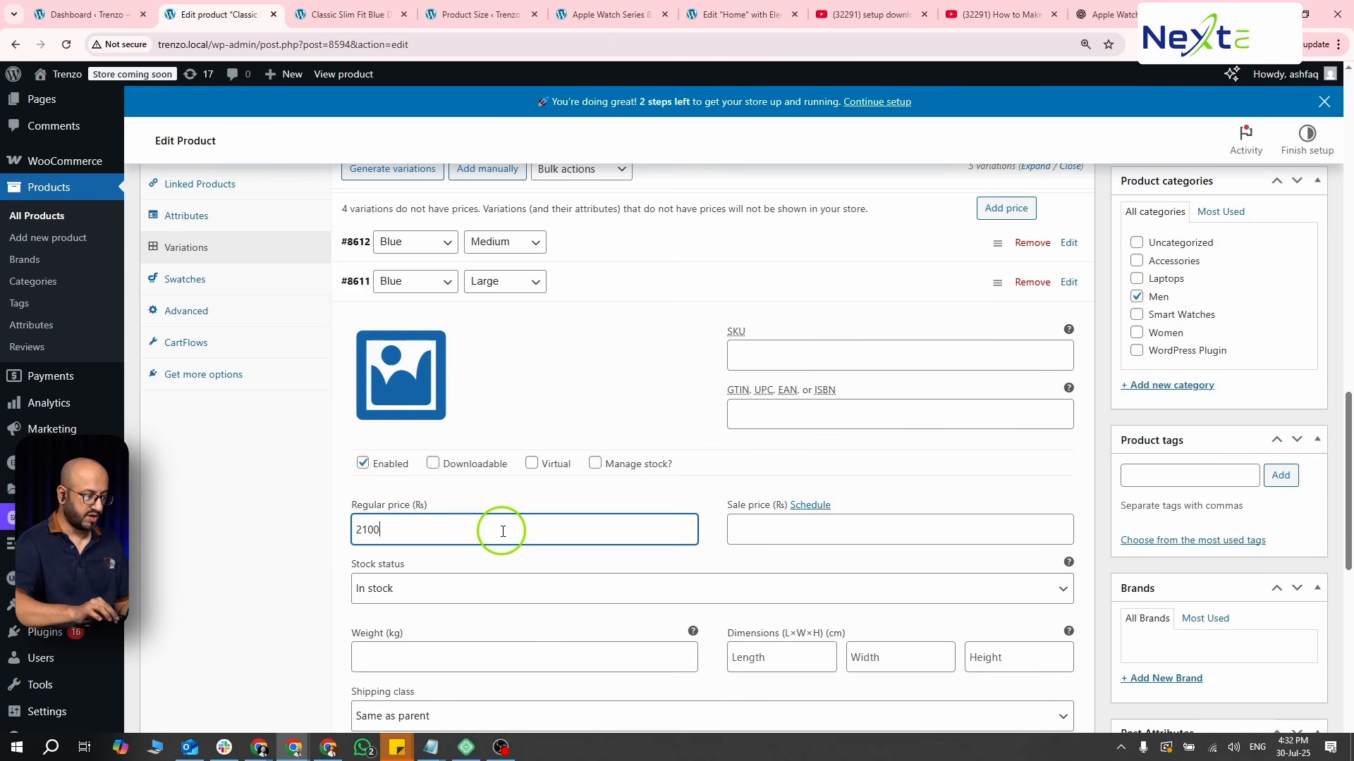
text(00)
click(683, 278)
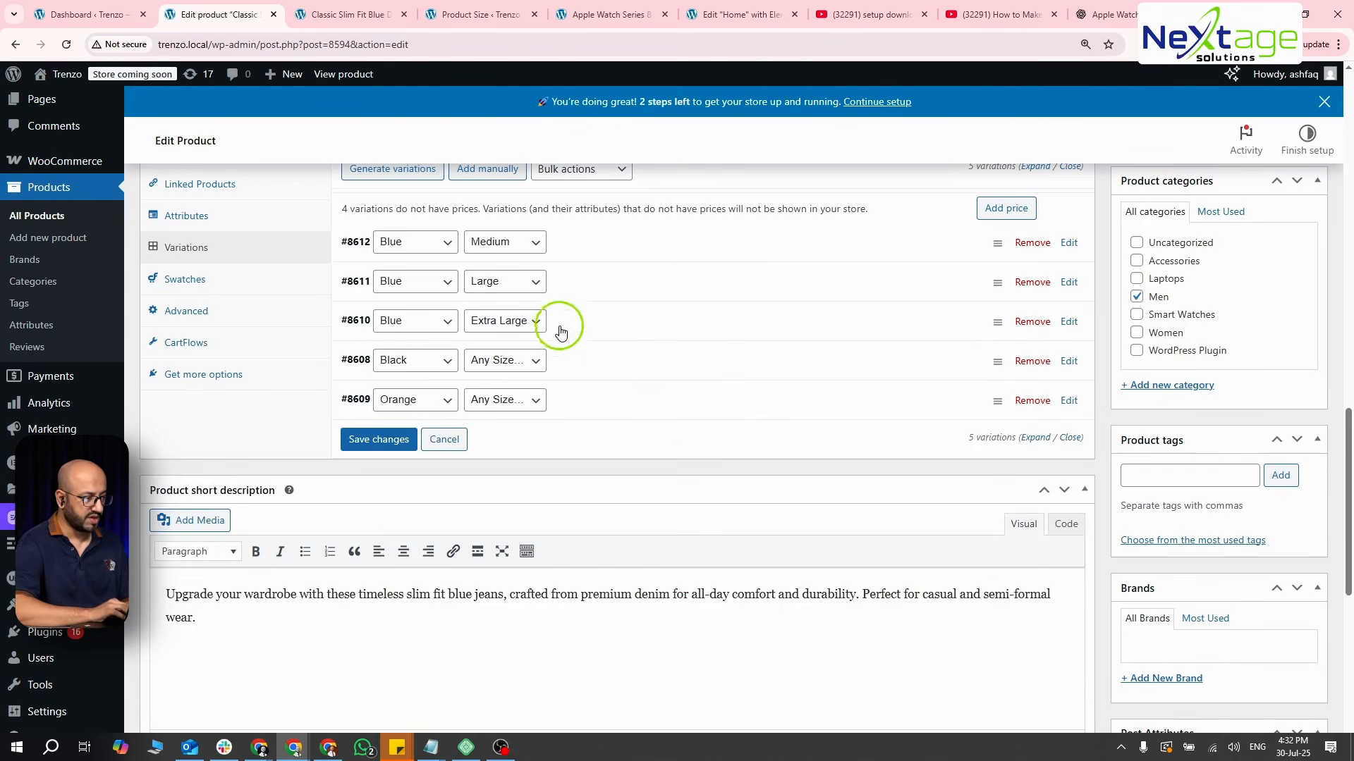
- Set the regular price of the Black variation for any size to 2100
click(621, 356)
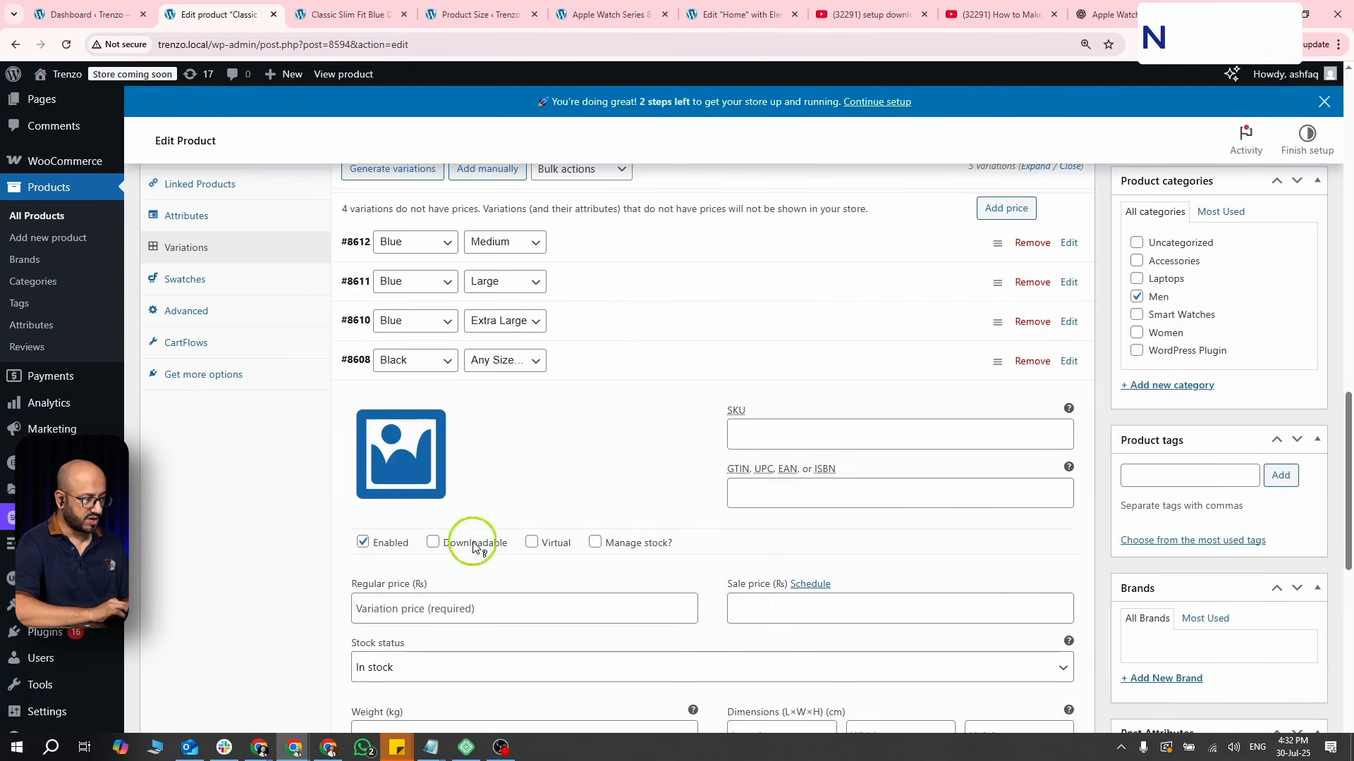
click(447, 608)
text(2100)
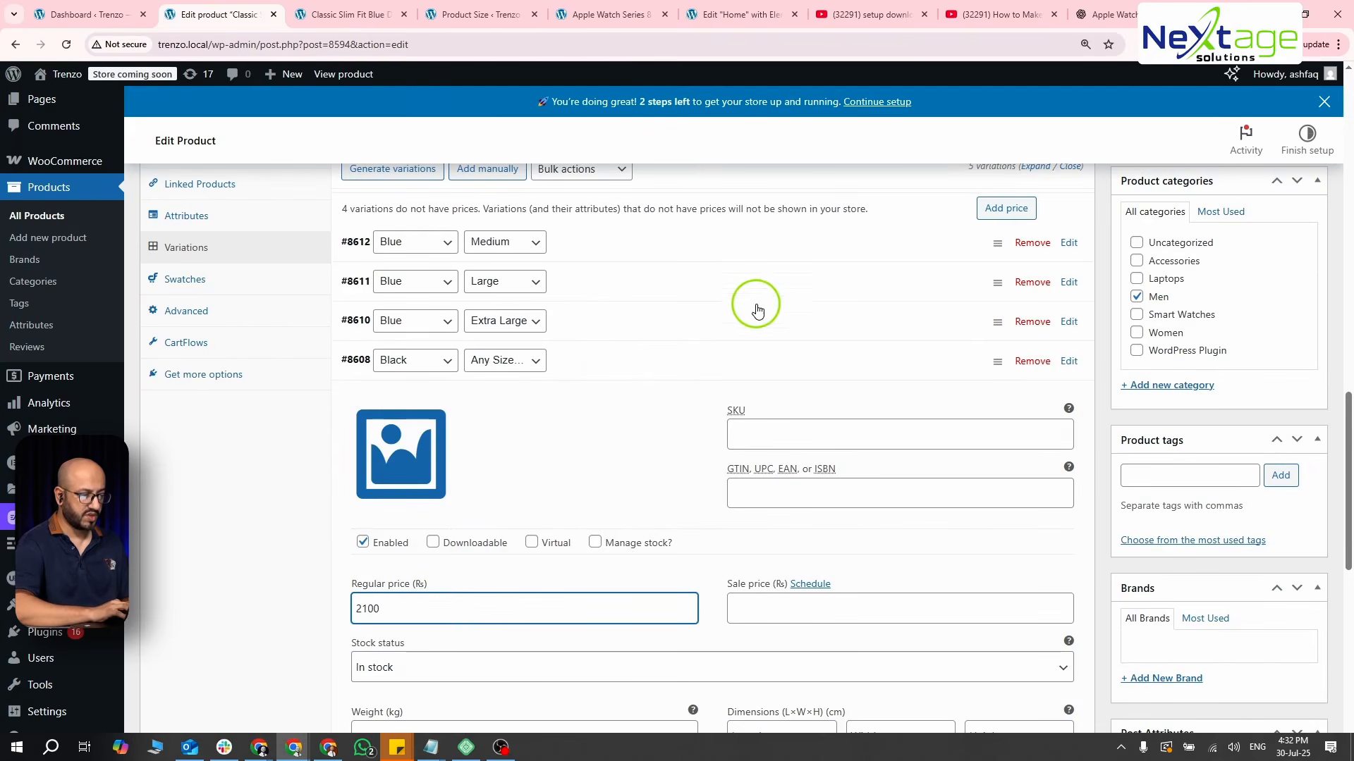
click(726, 355)
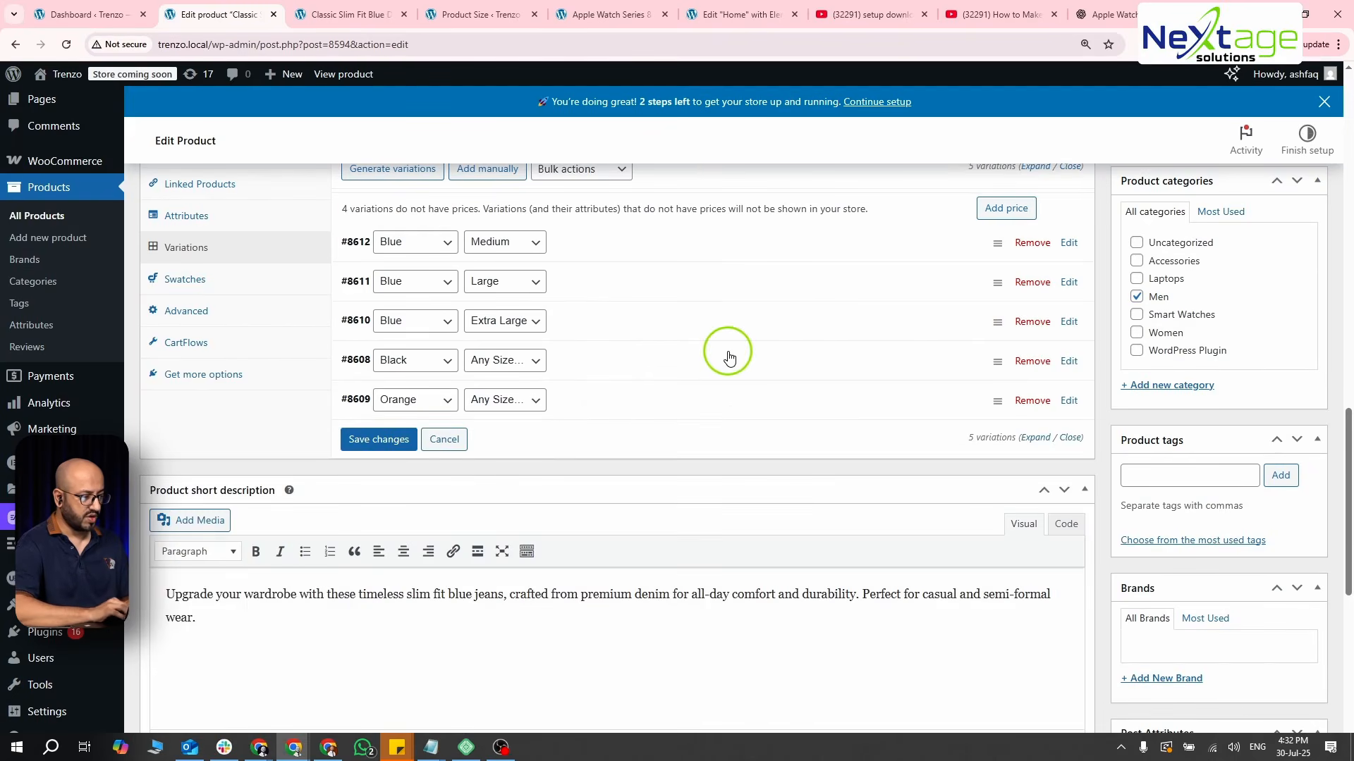
- Set the regular price of the Orange variation for any size to 3200
click(575, 405)
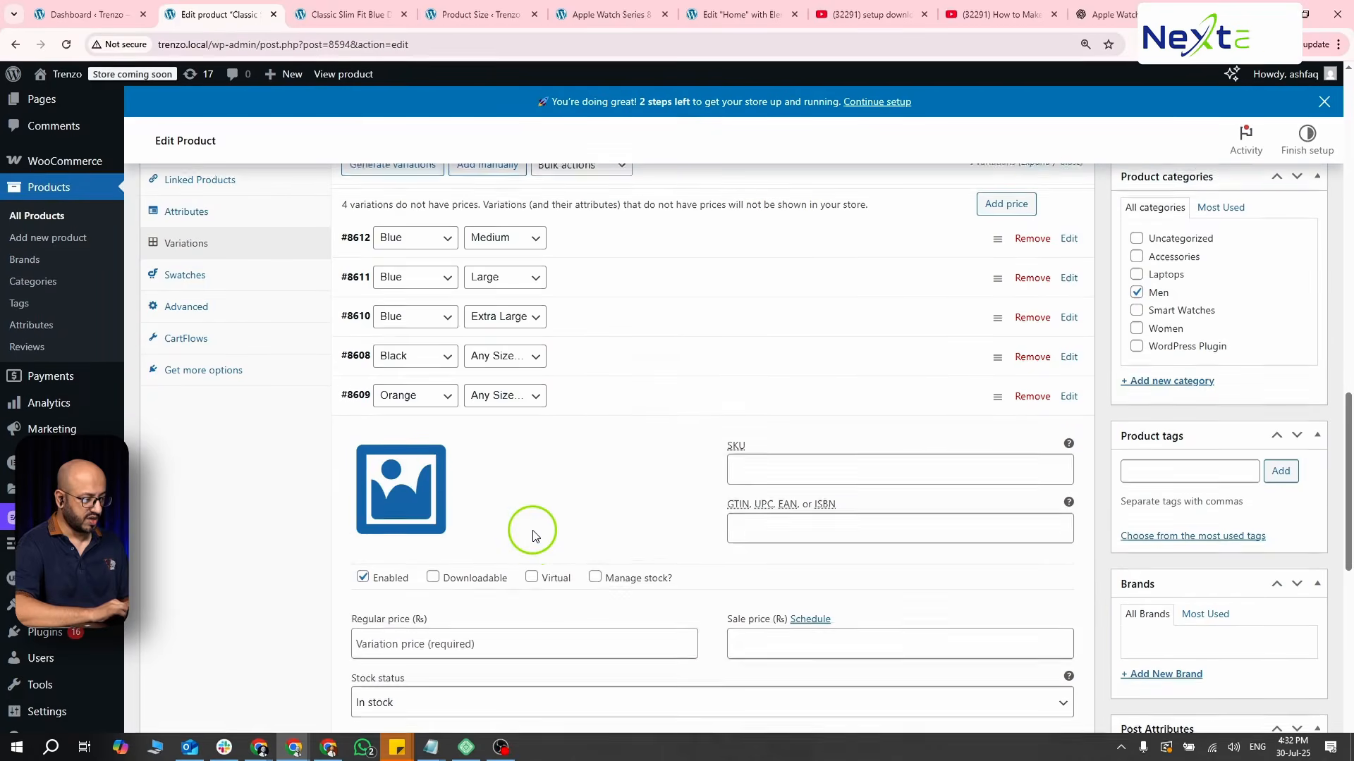
scroll(494, 557, down, 1)
click(473, 578)
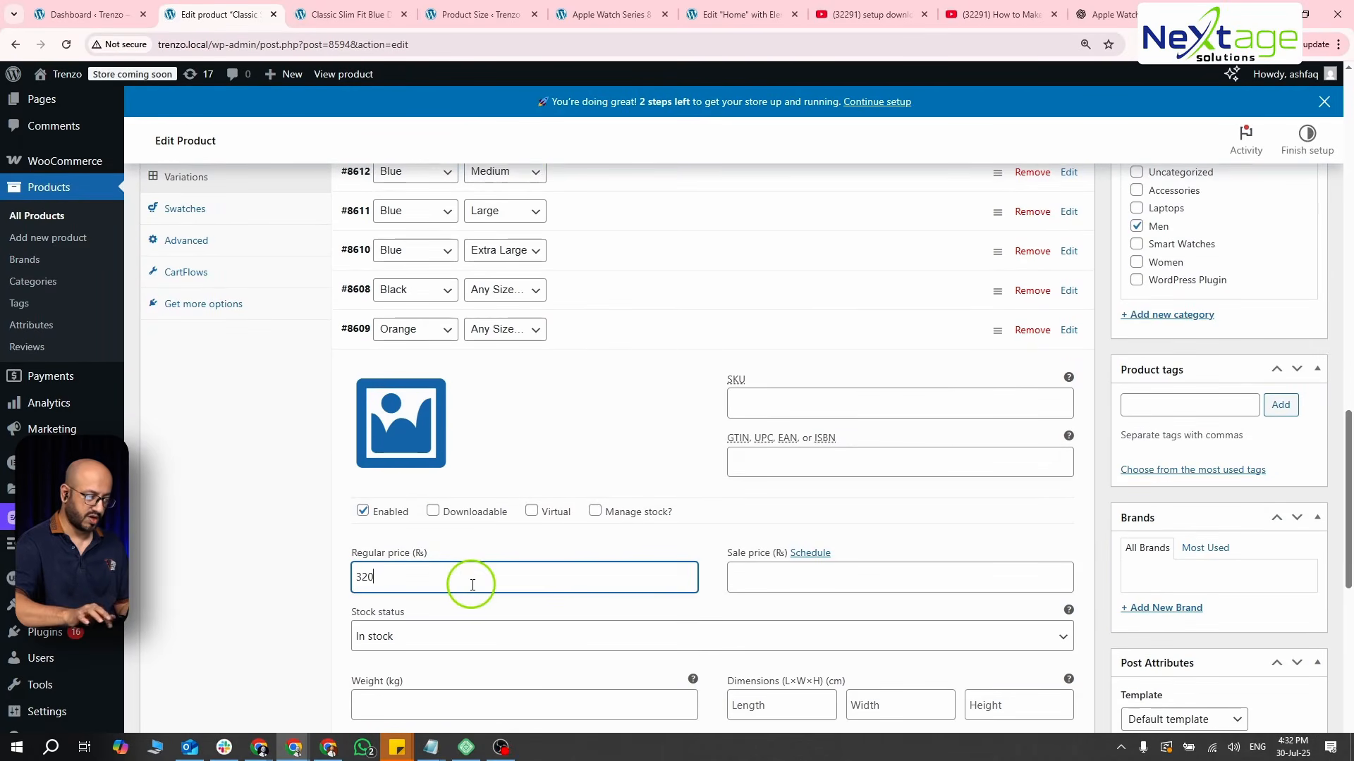
click(619, 342)
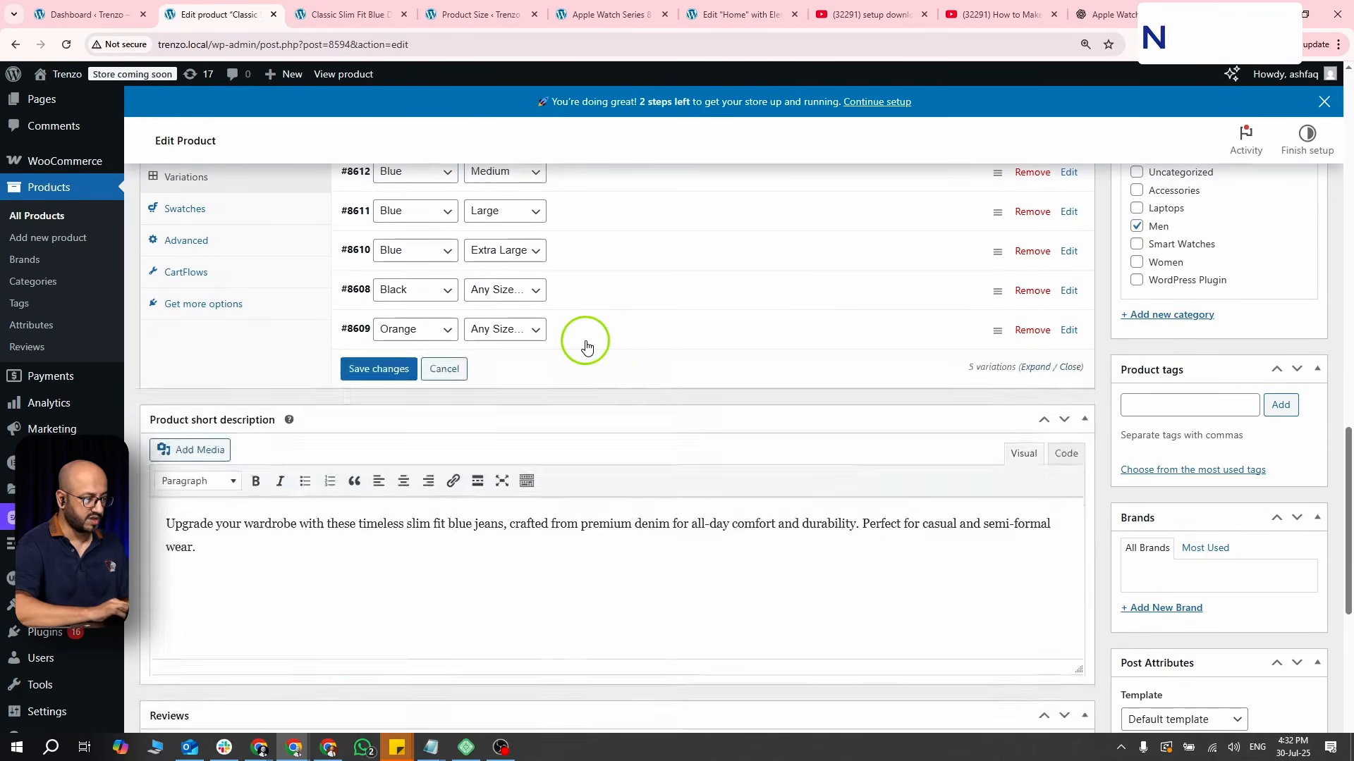
- Set the regular price of the Blue, Medium variation to 1900 and update the product
scroll(638, 326, up, 2)
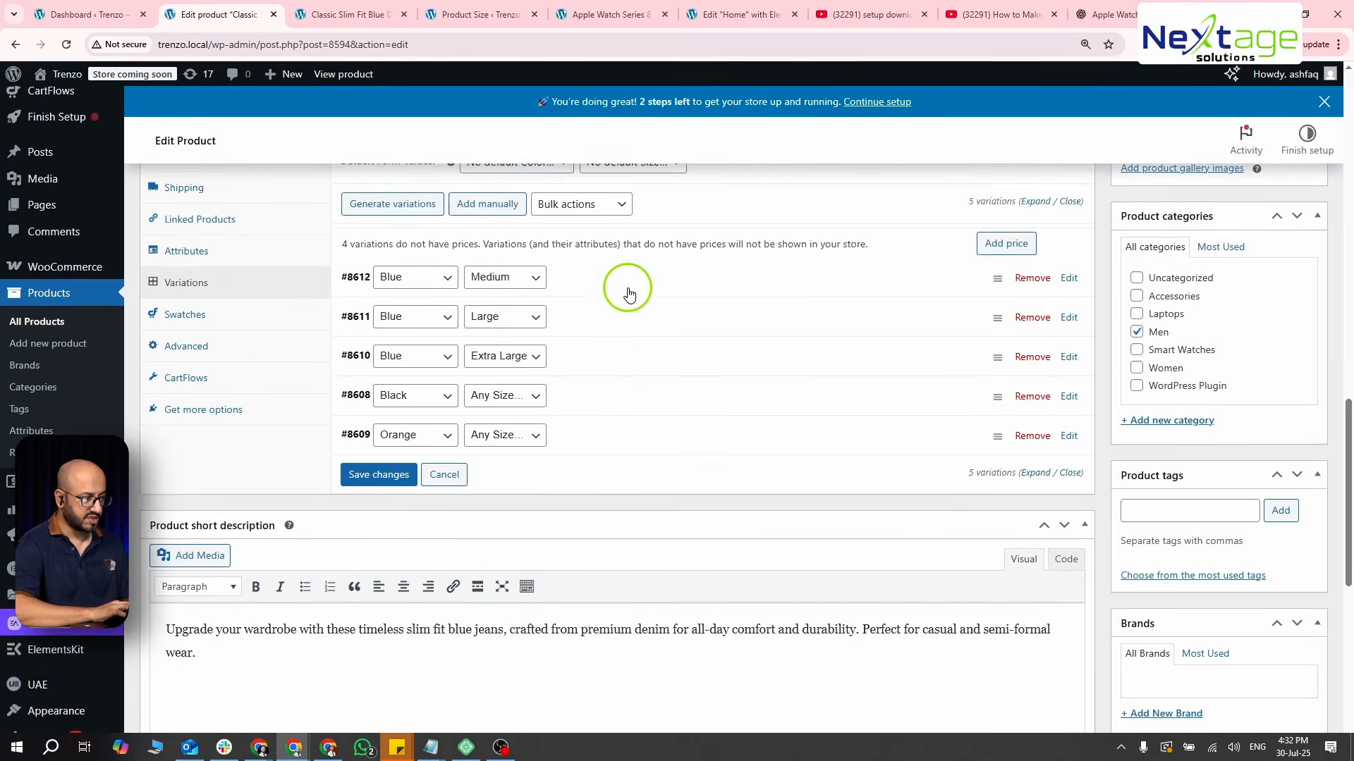
click(627, 291)
scroll(628, 292, down, 2)
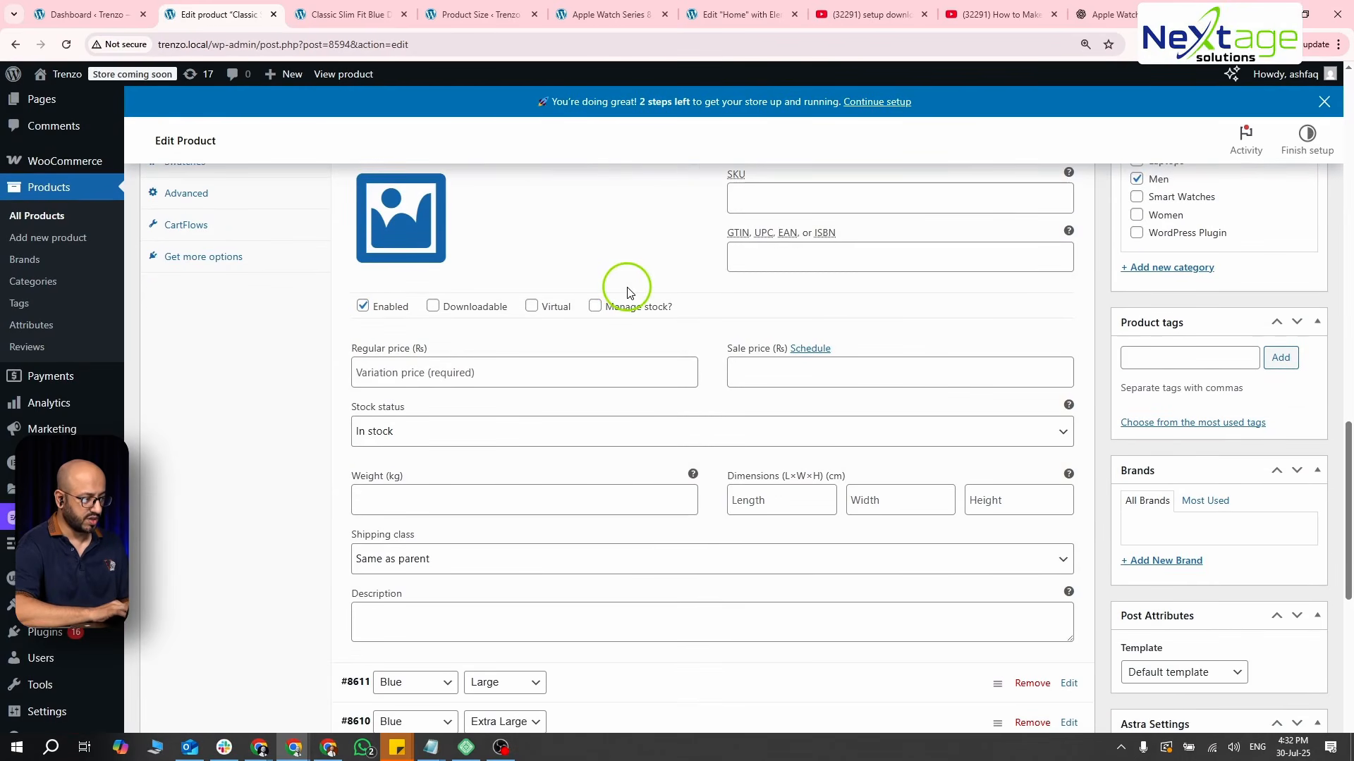
click(488, 378)
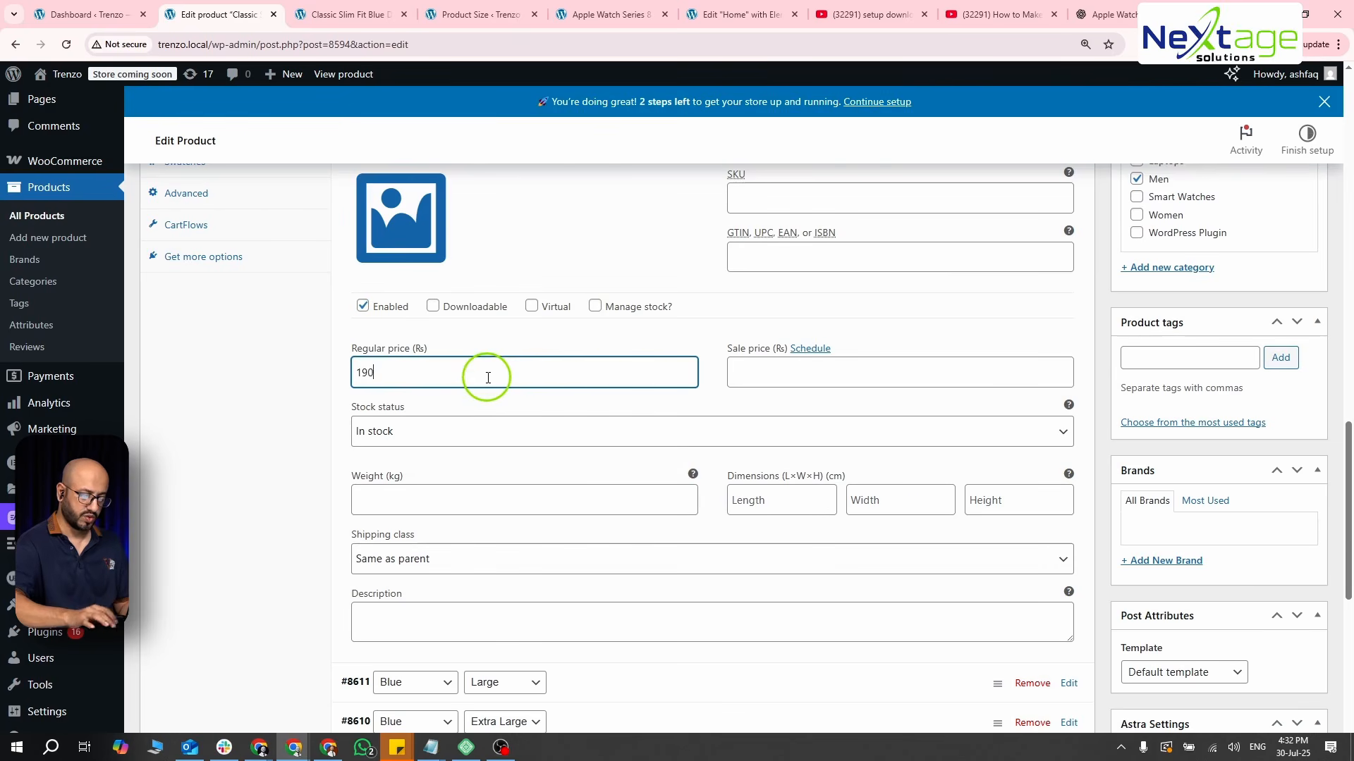
scroll(488, 378, up, 5)
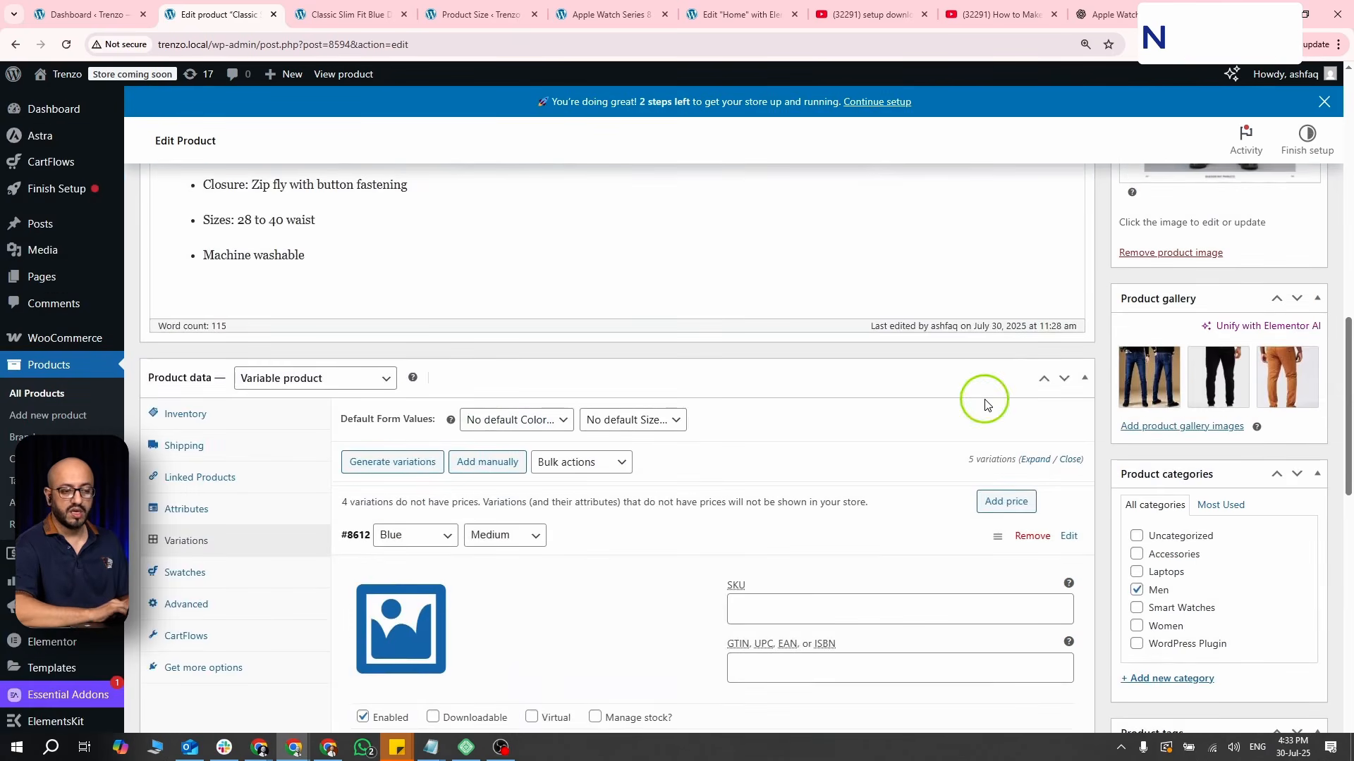
scroll(985, 404, up, 6)
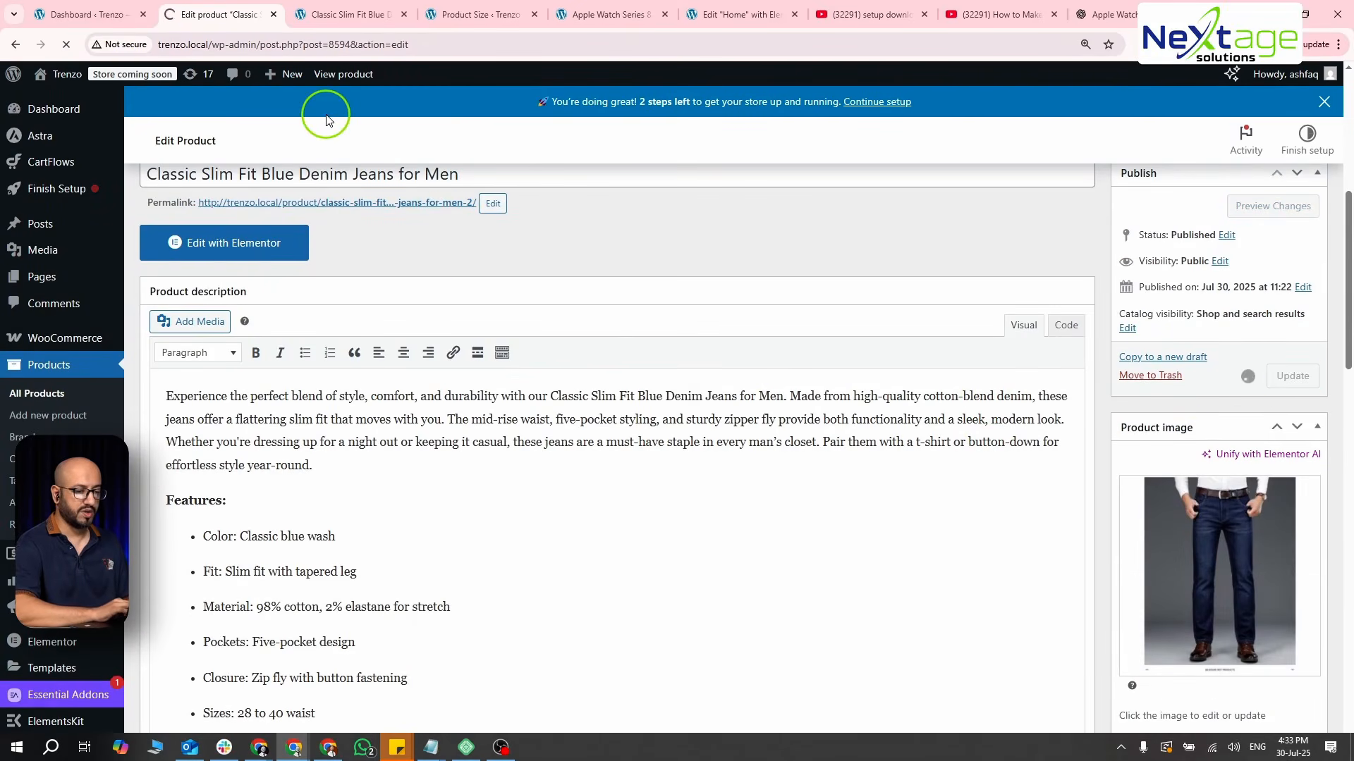
- Reload the jeans' storefront page and check the prices for Black and Blue in Extra Large, Blue in Large, and all three colors in Medium
click(334, 15)
click(76, 49)
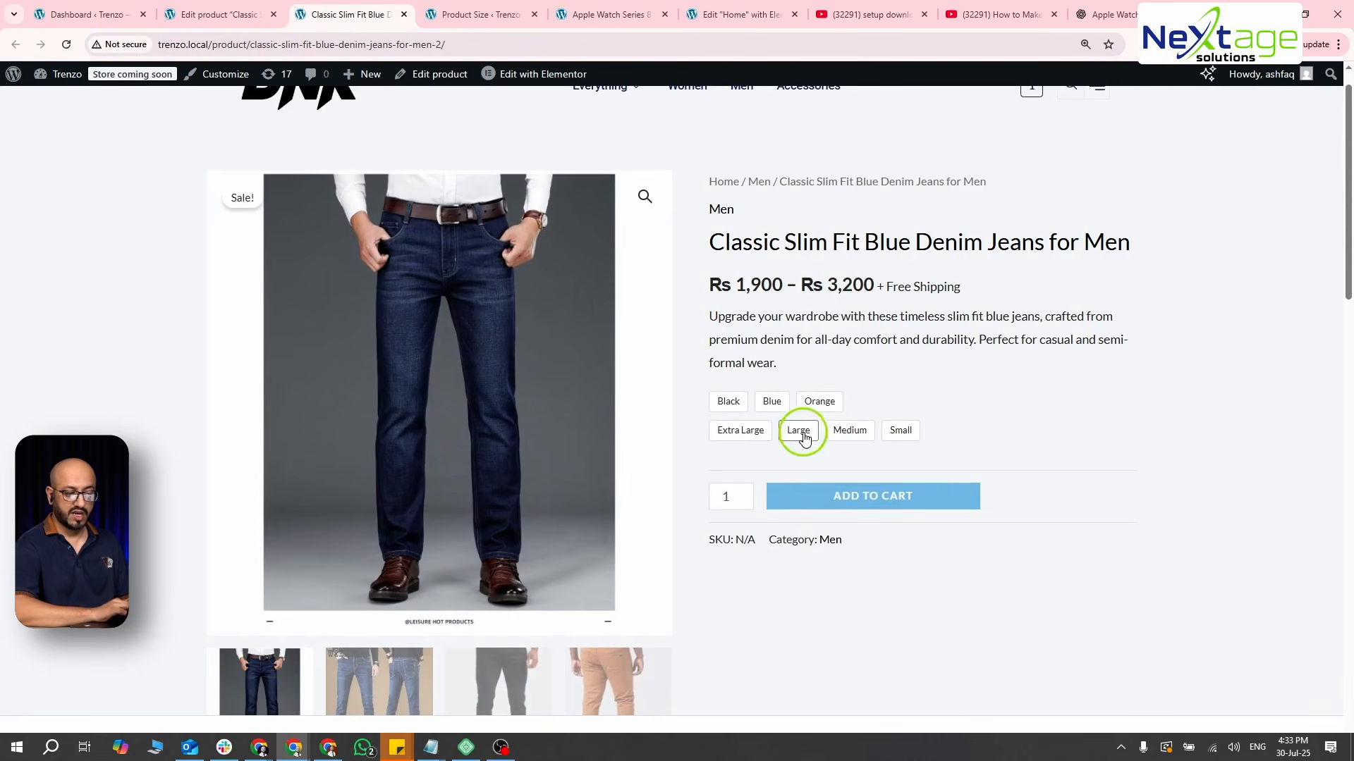
click(743, 434)
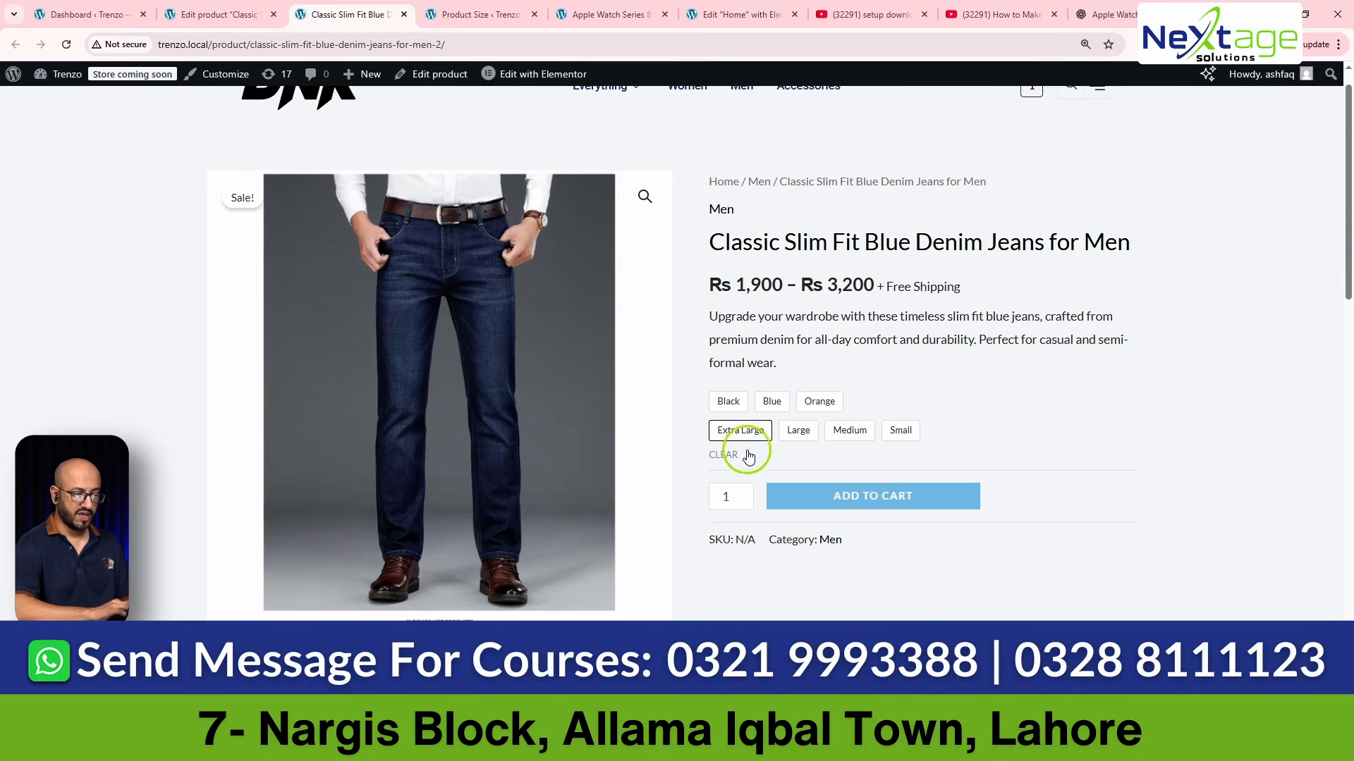
click(733, 406)
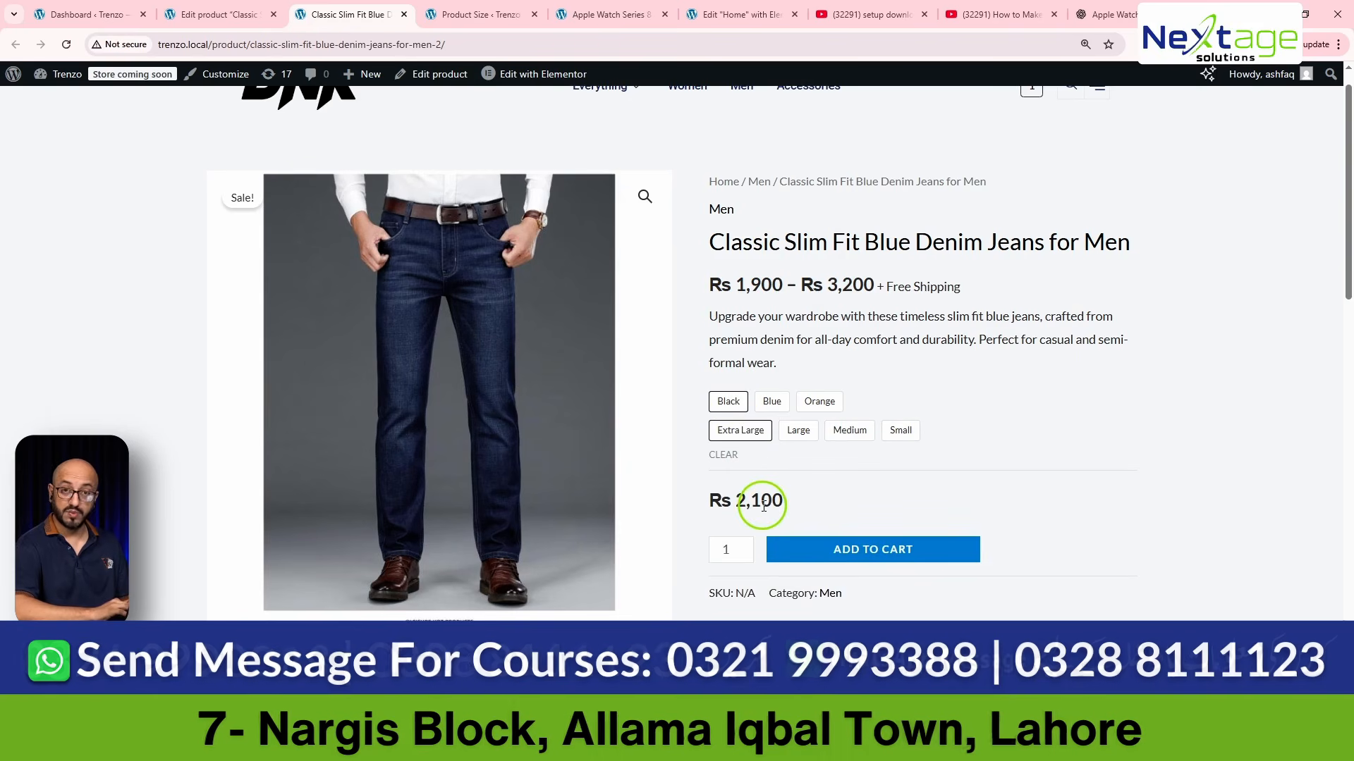
click(775, 402)
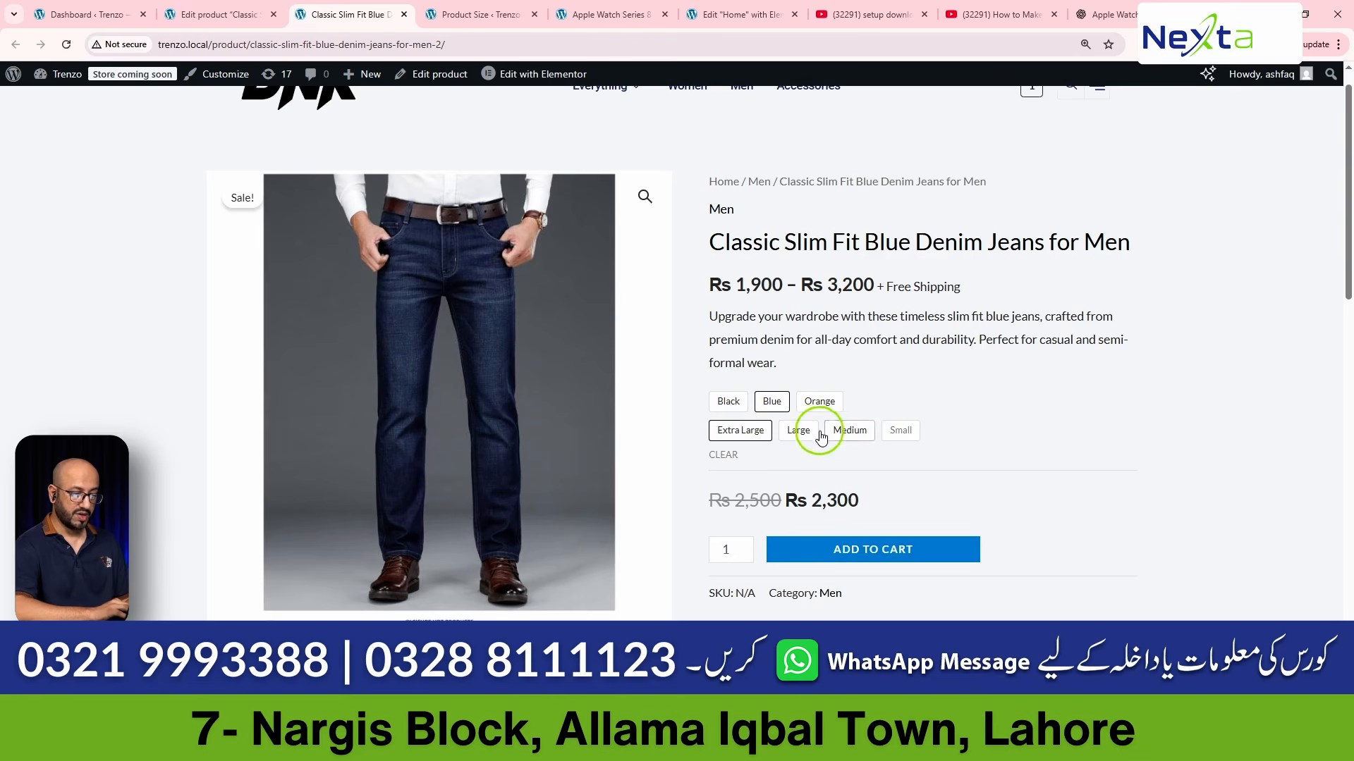
click(807, 404)
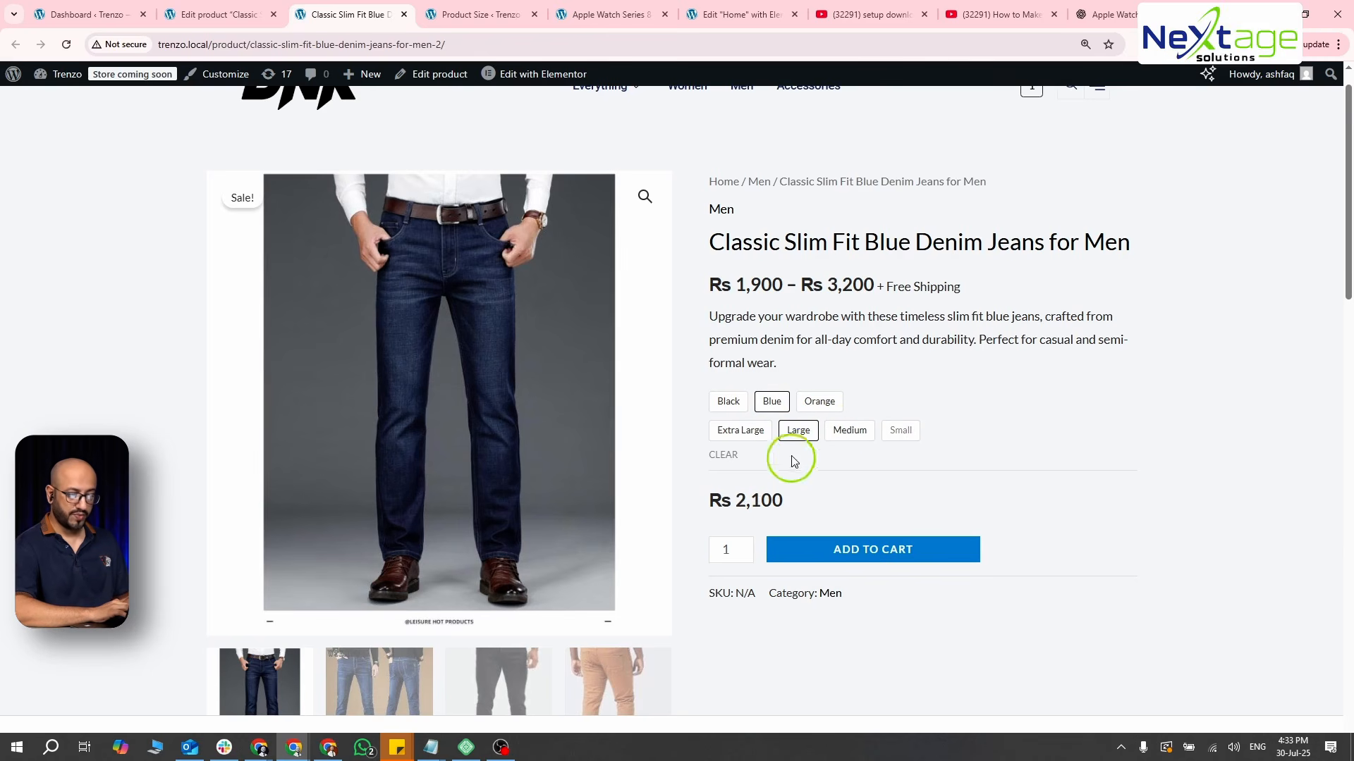
click(851, 430)
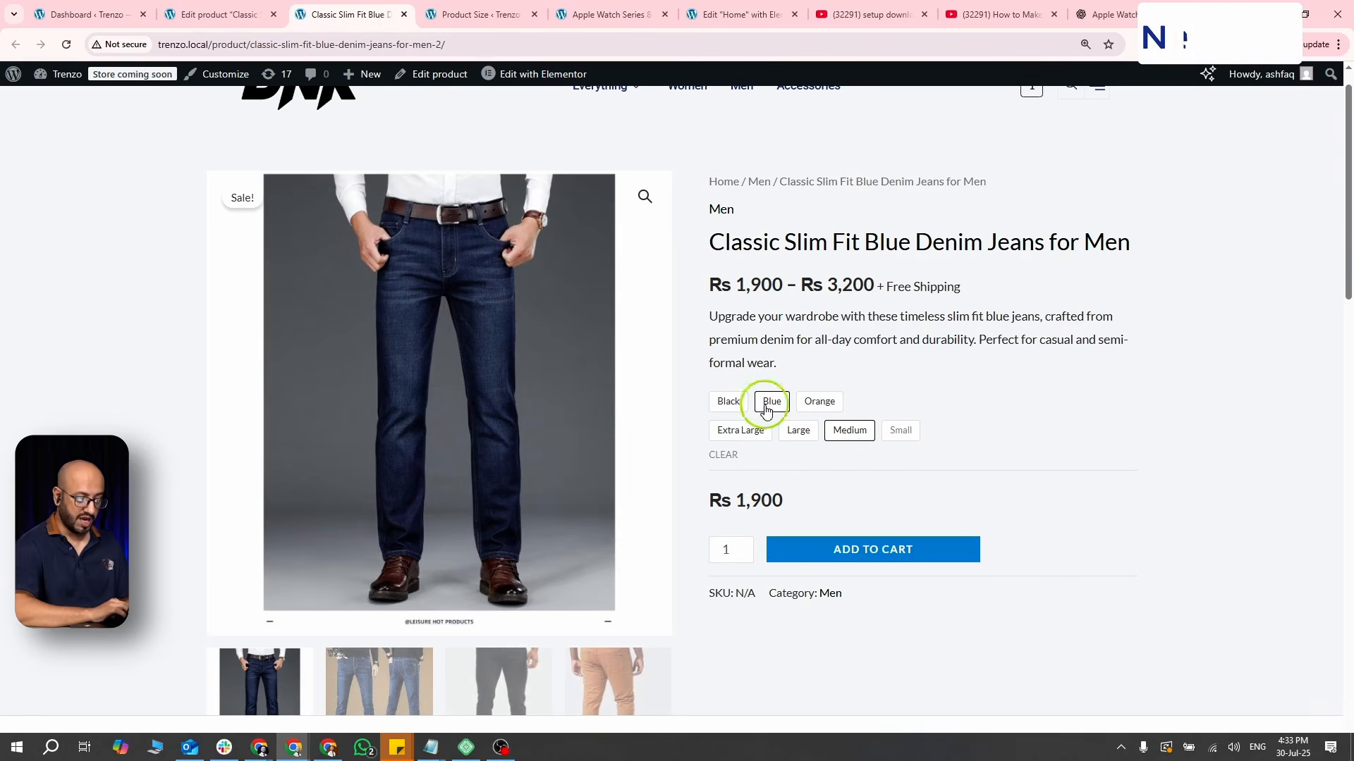
click(732, 405)
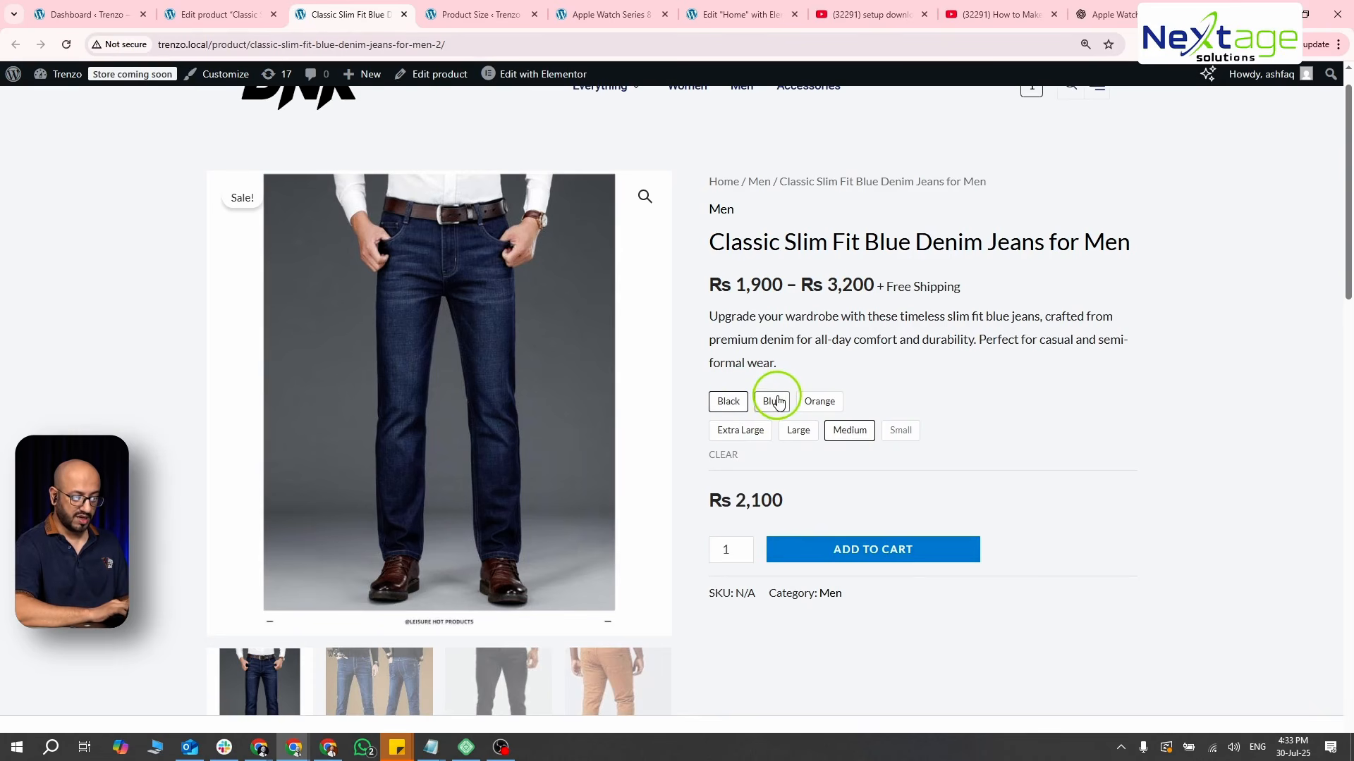
click(833, 403)
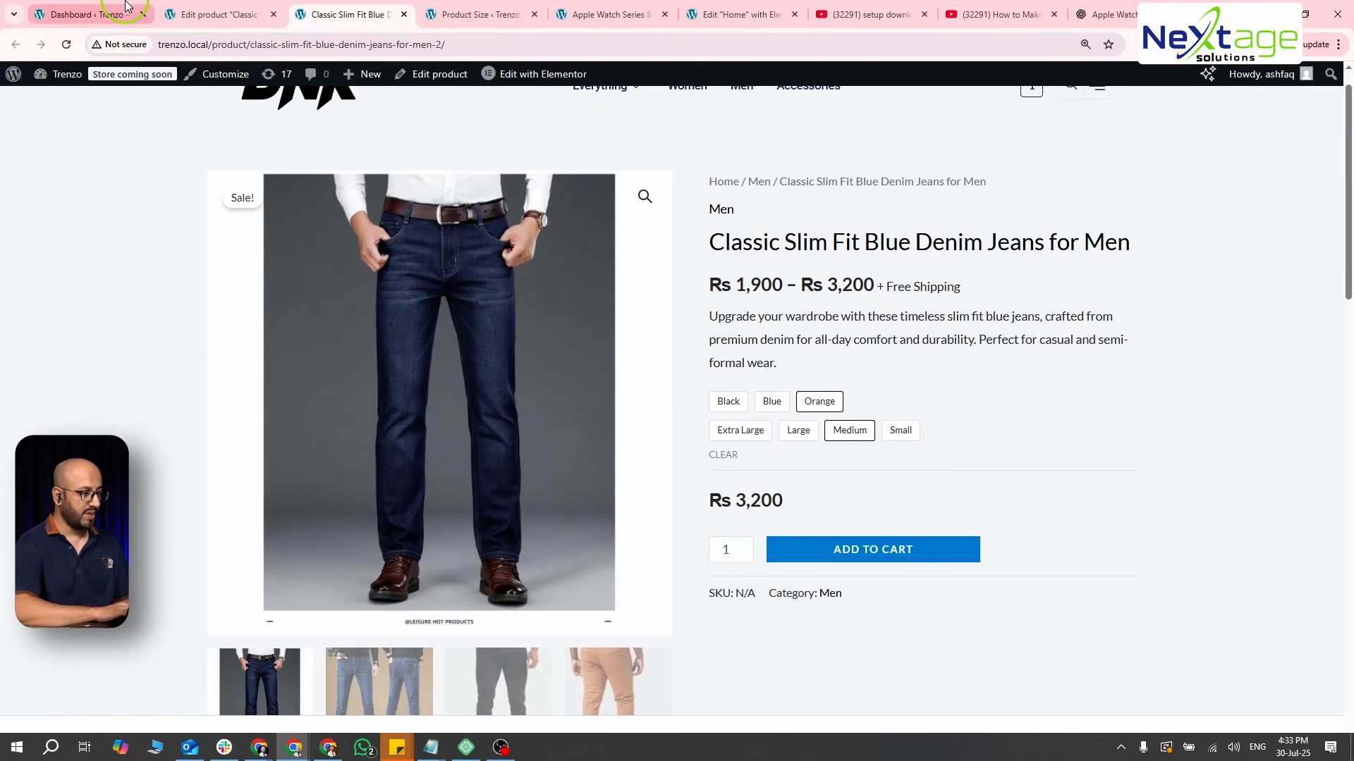
- Return to the jeans' product editor and set the Color attribute's swatch type to Color
click(215, 16)
scroll(398, 291, down, 15)
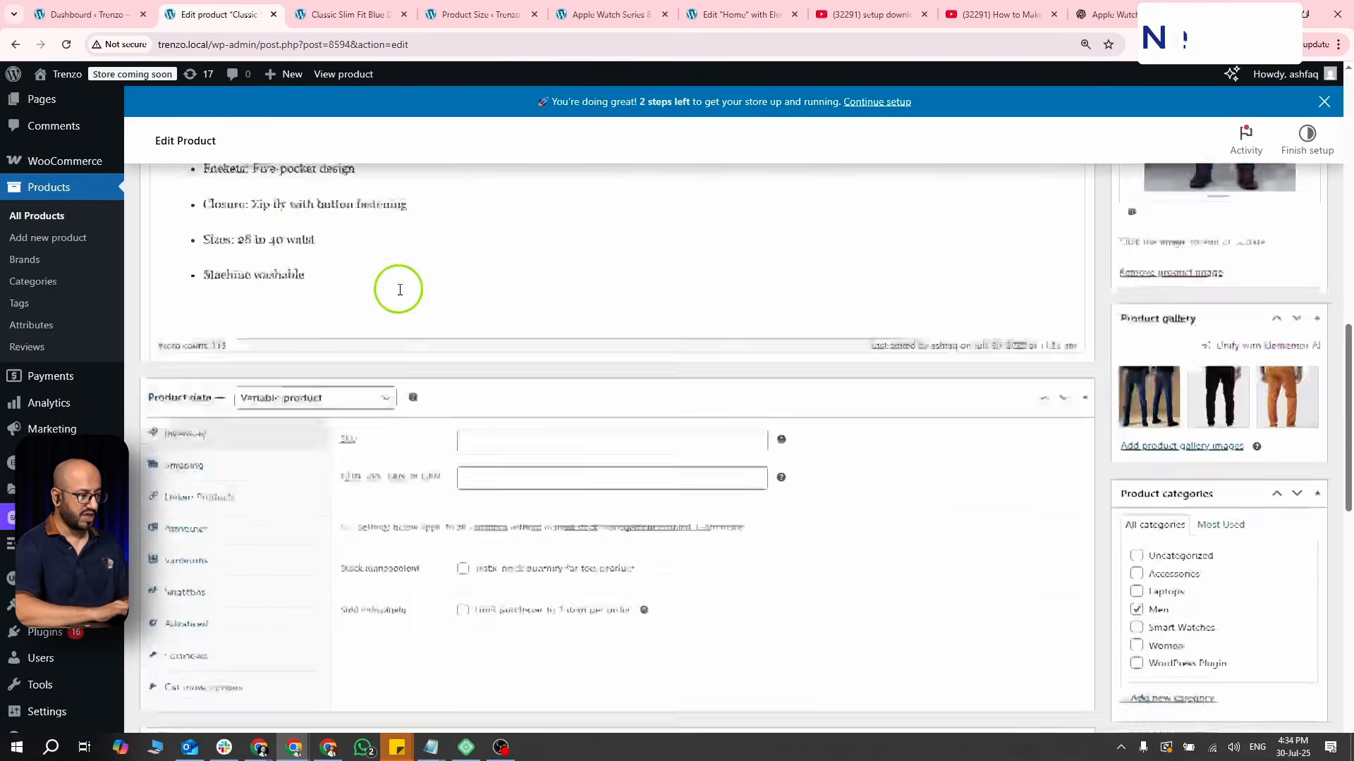
scroll(398, 295, up, 3)
scroll(398, 295, down, 2)
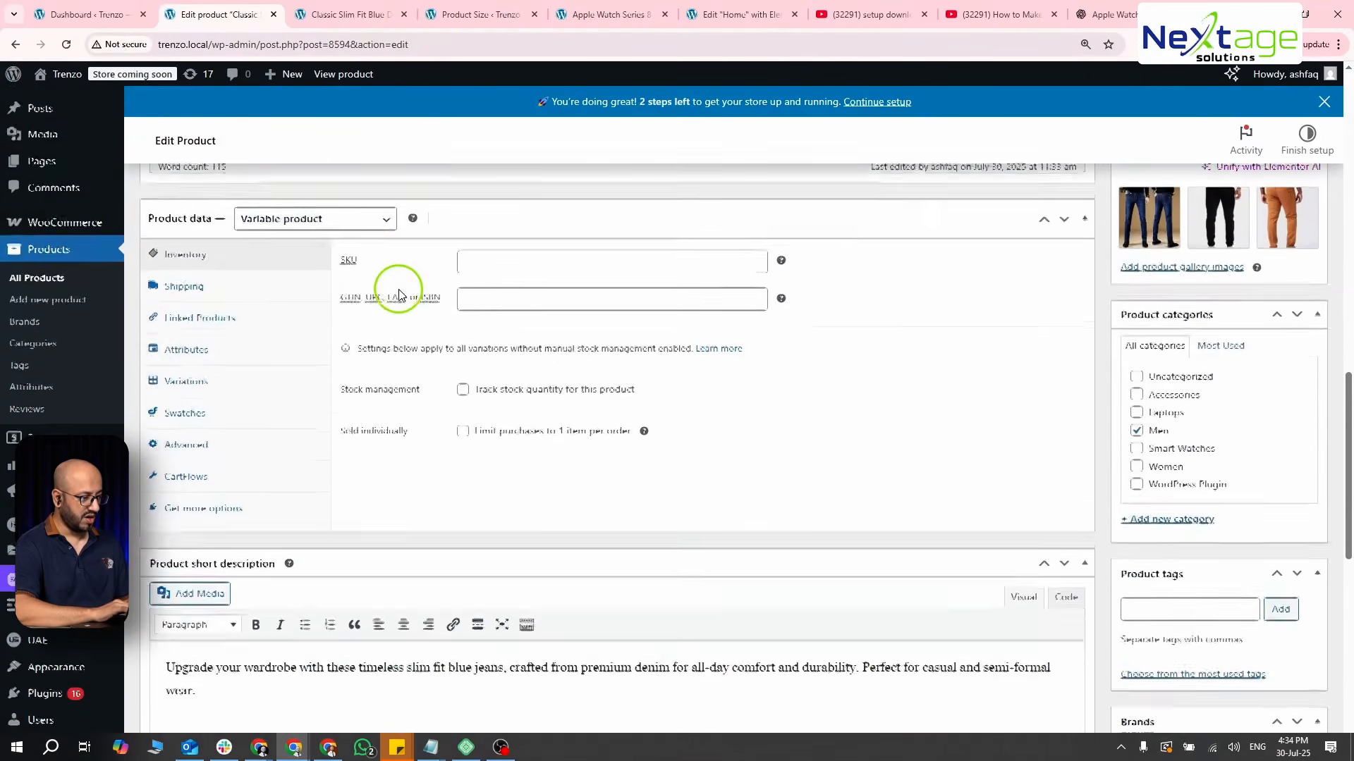
click(182, 419)
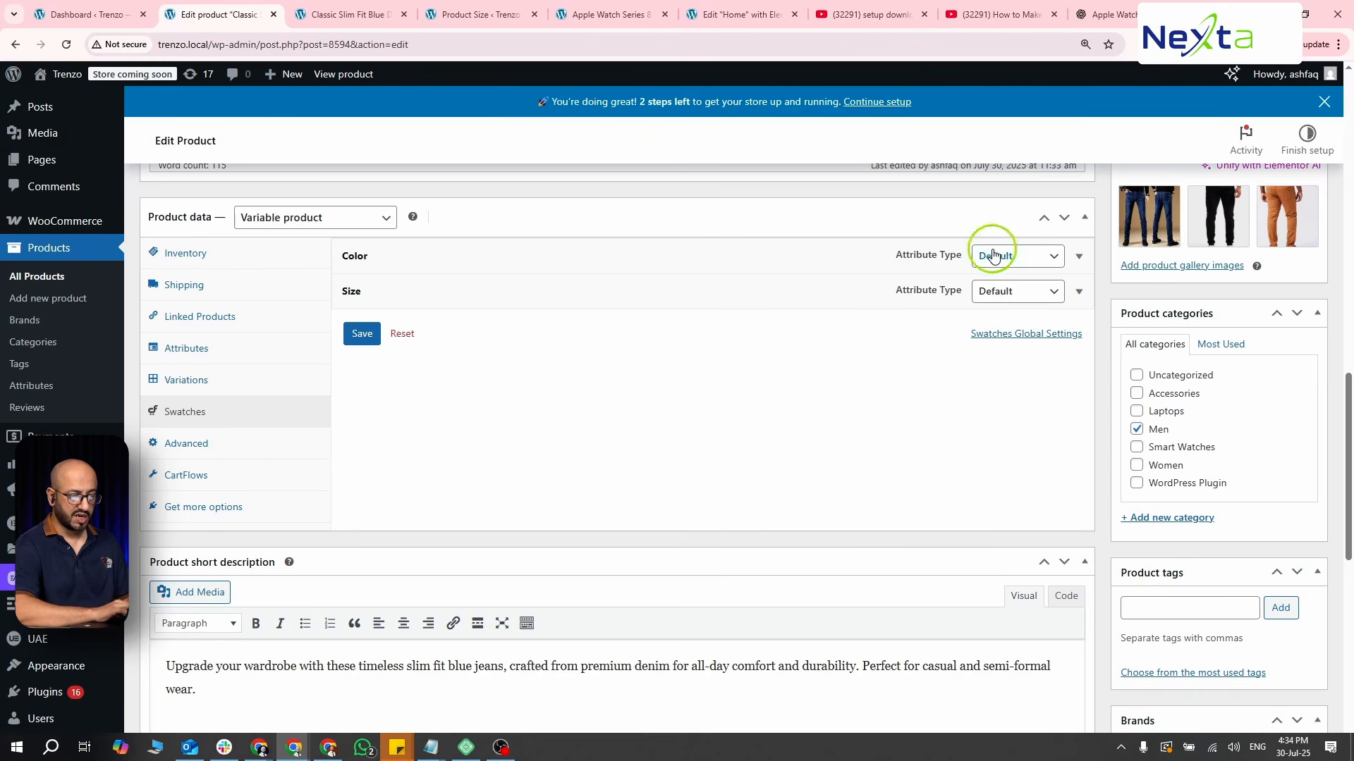
click(1049, 253)
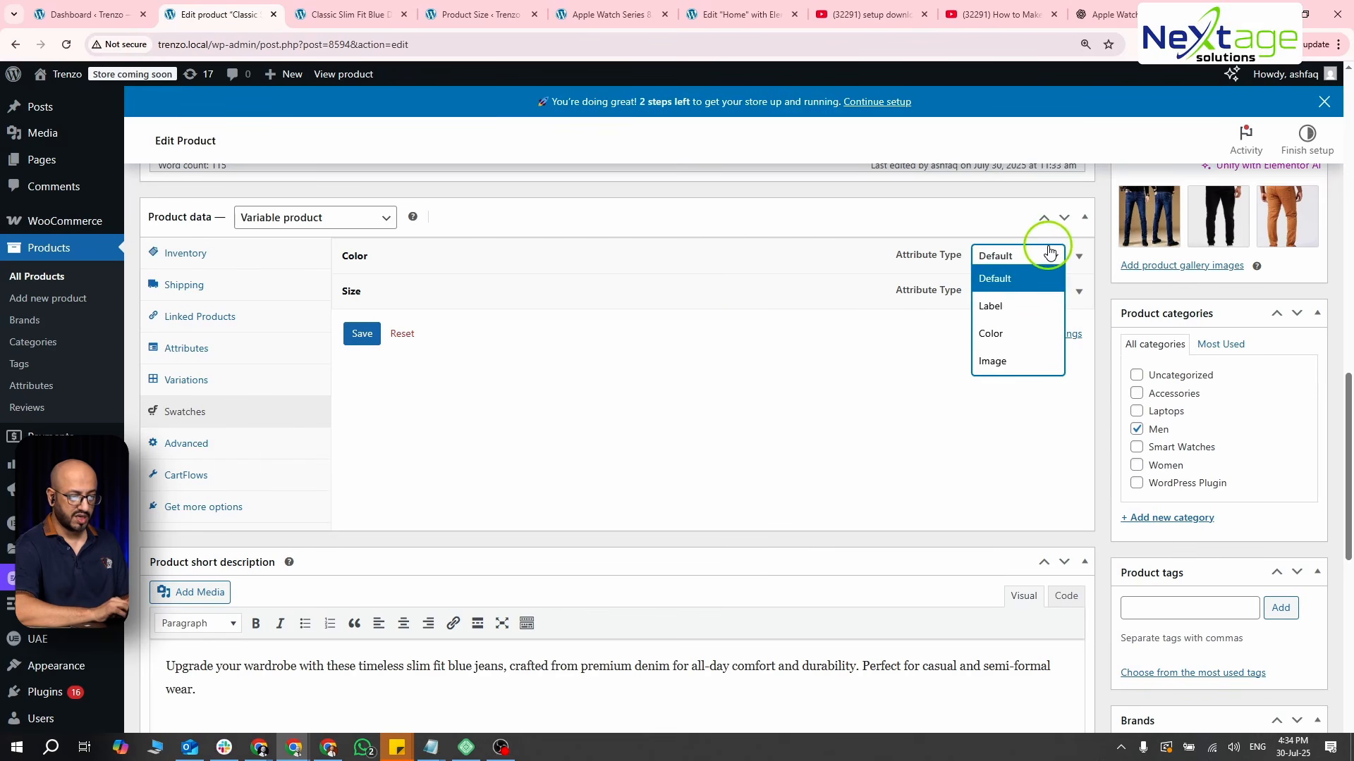
click(1024, 334)
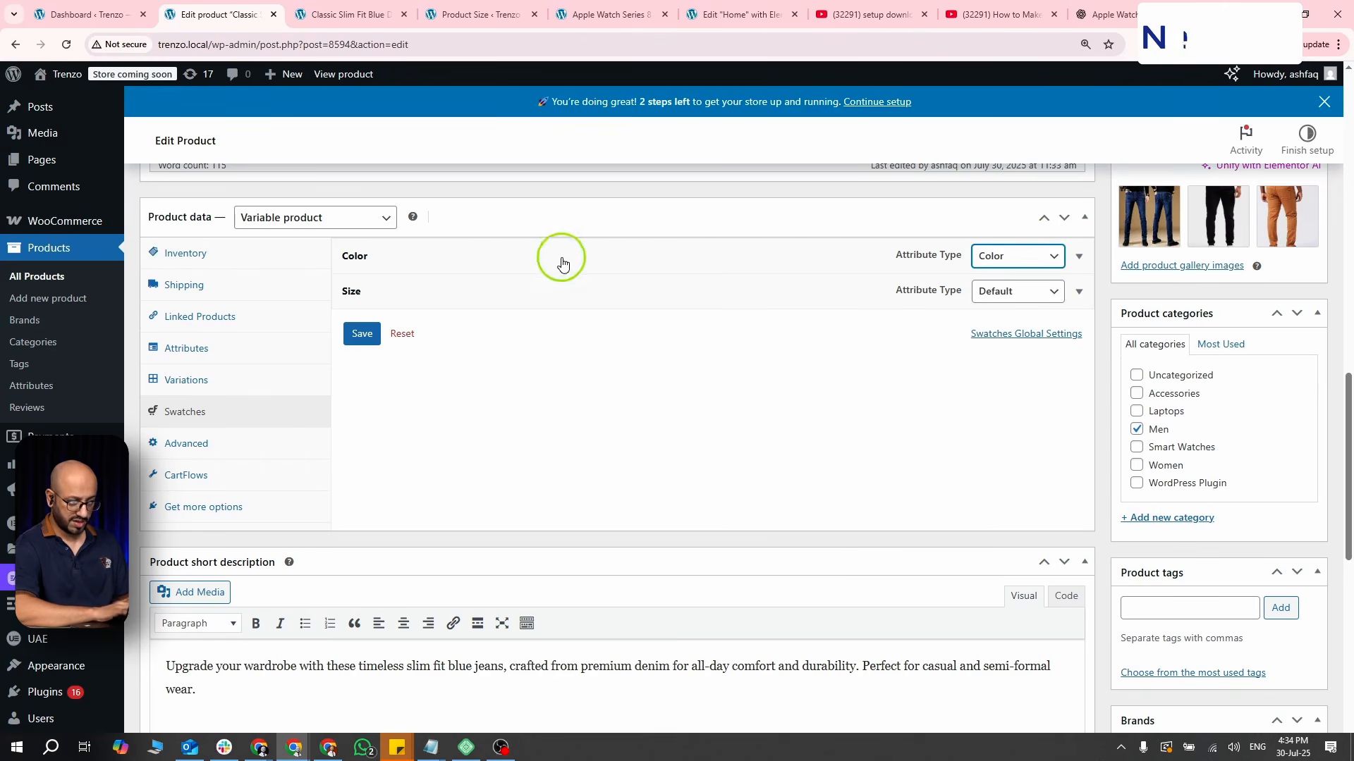
- Assign the preset black color to the Black swatch of the Color attribute
click(837, 257)
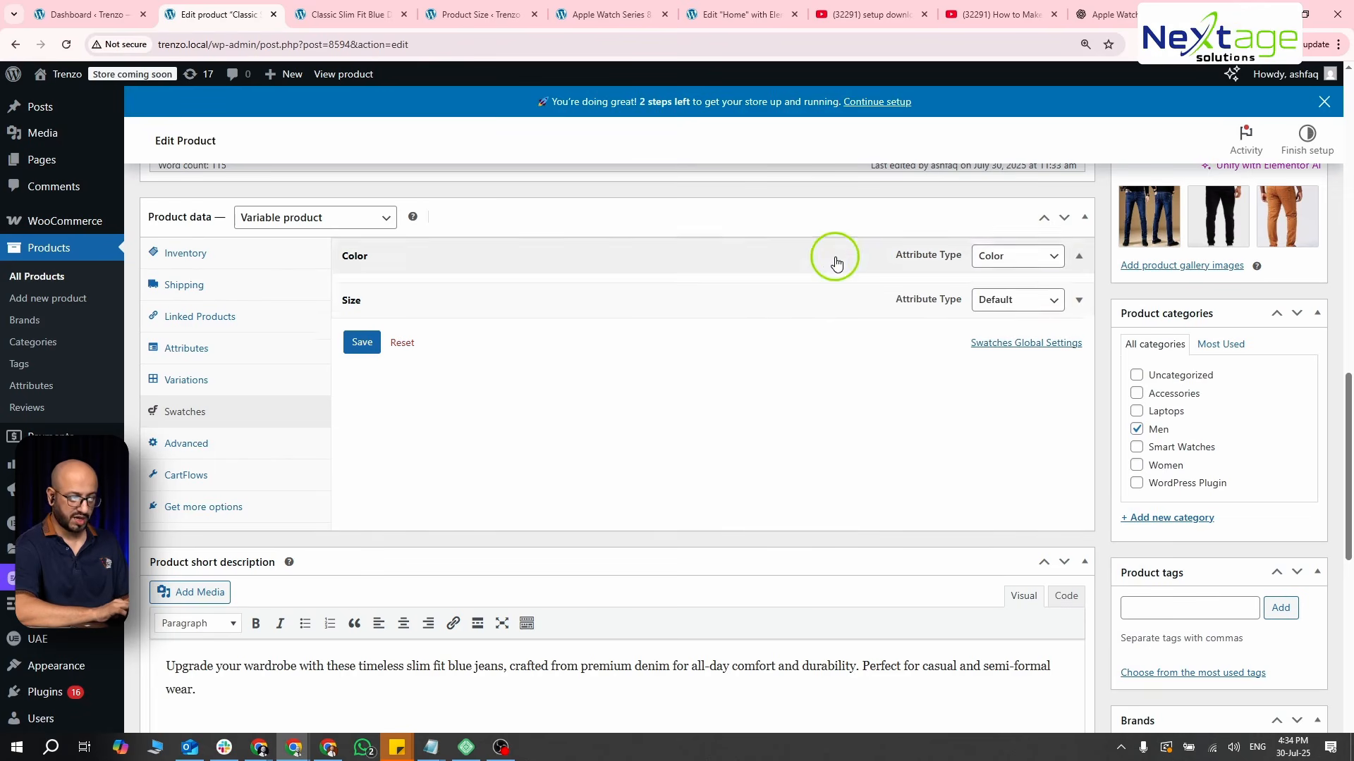
click(518, 317)
click(556, 353)
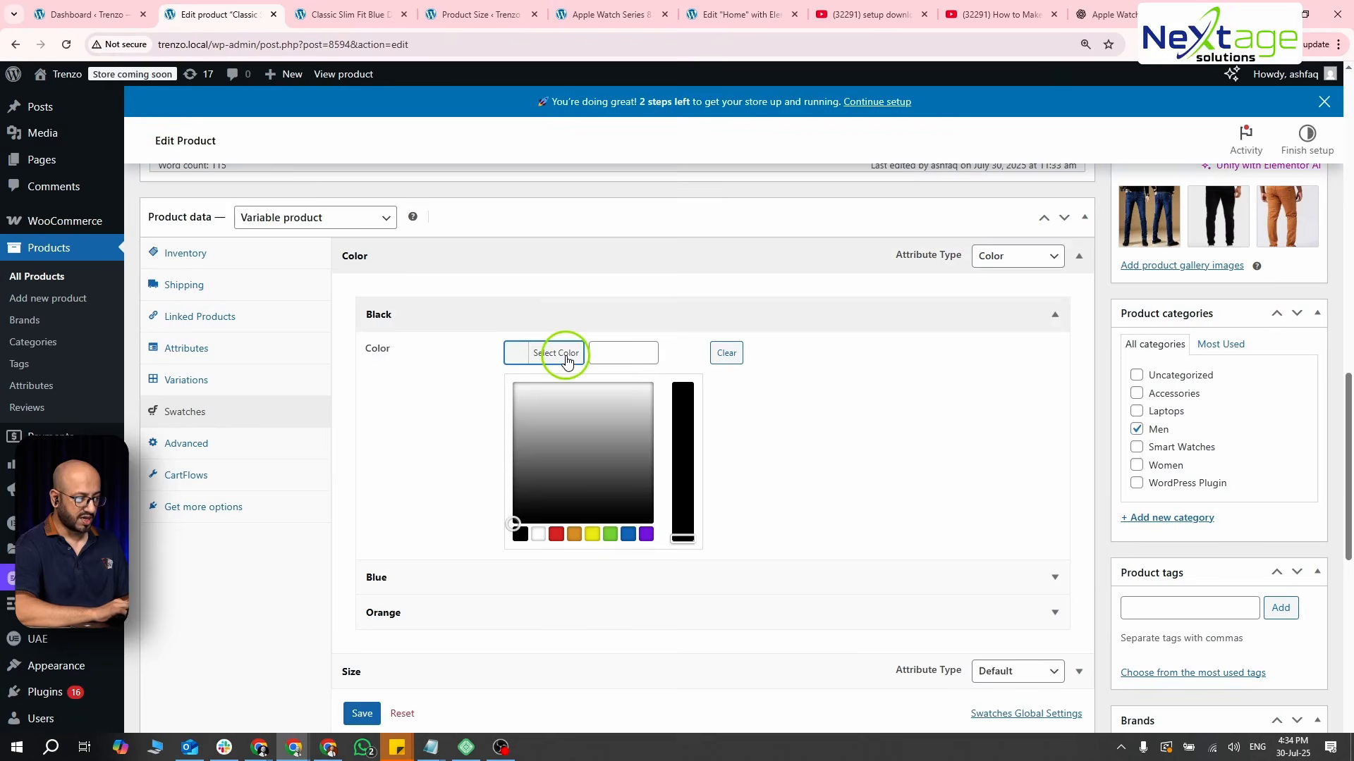
click(520, 534)
click(512, 324)
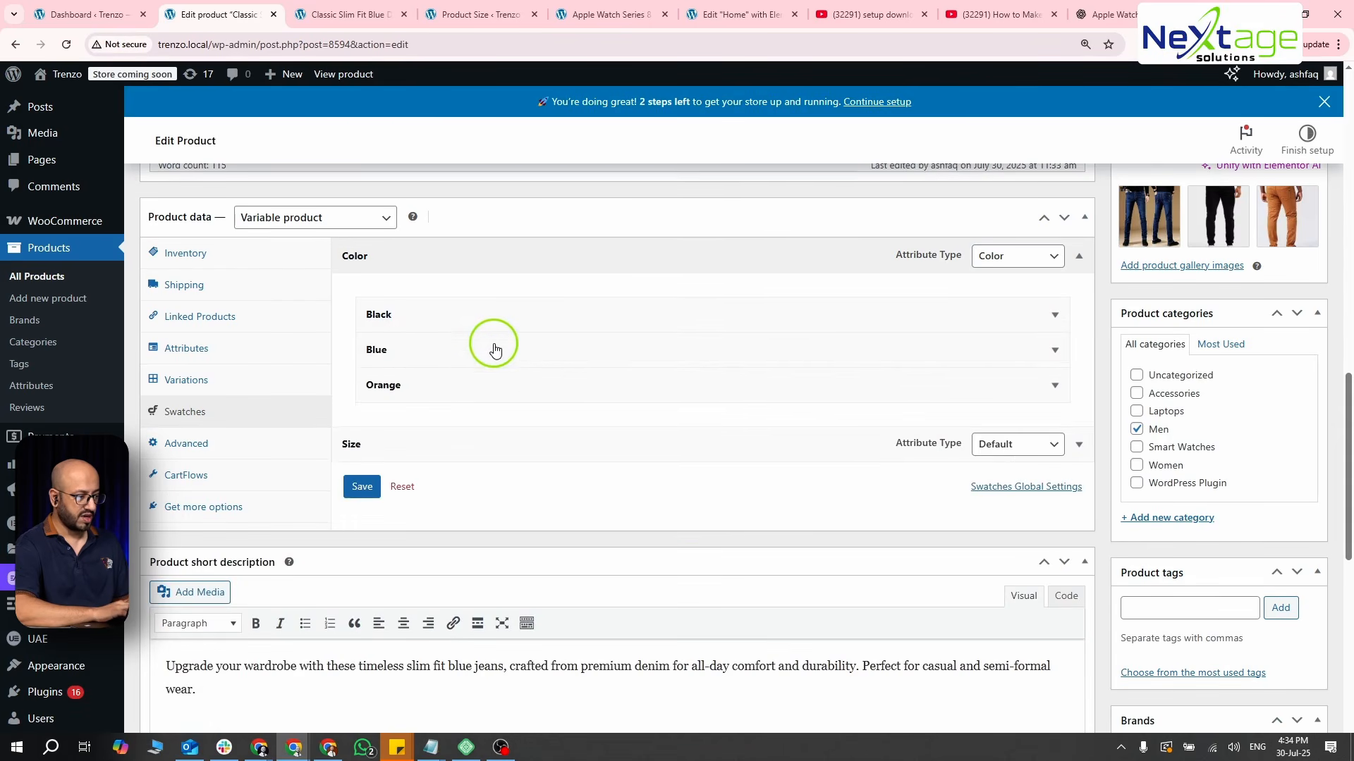
- Assign the preset blue #1e73be to the Blue swatch of the Color attribute
click(496, 350)
click(518, 391)
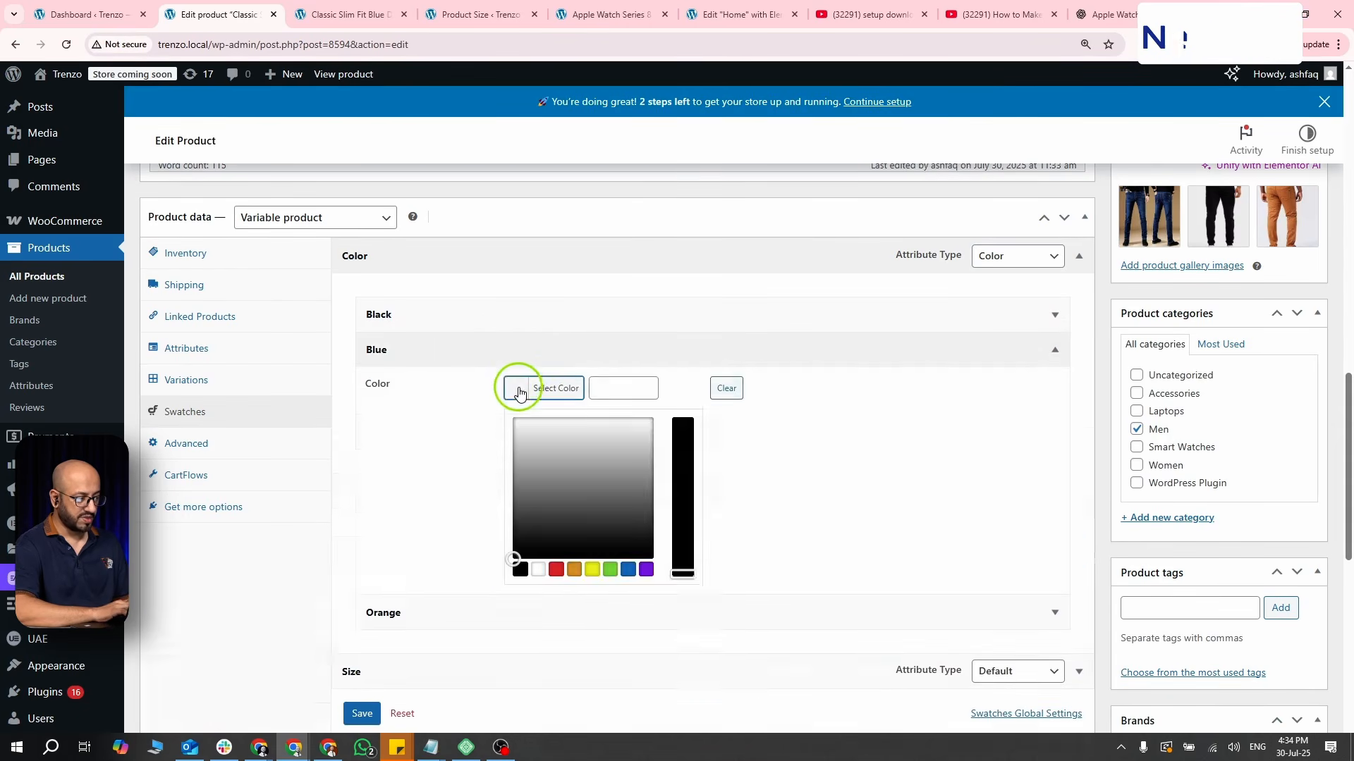
click(627, 570)
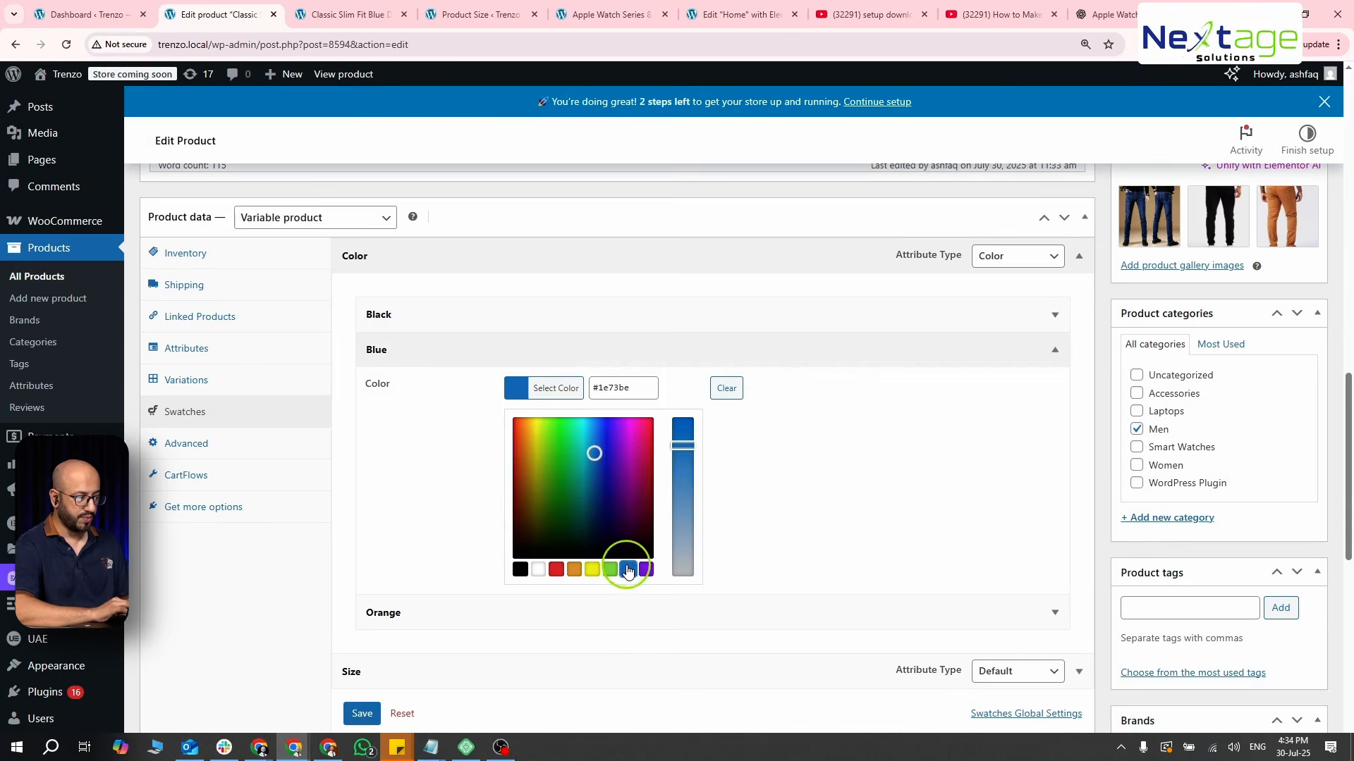
click(411, 350)
- Assign the preset orange color to the Orange swatch of the Color attribute
click(414, 384)
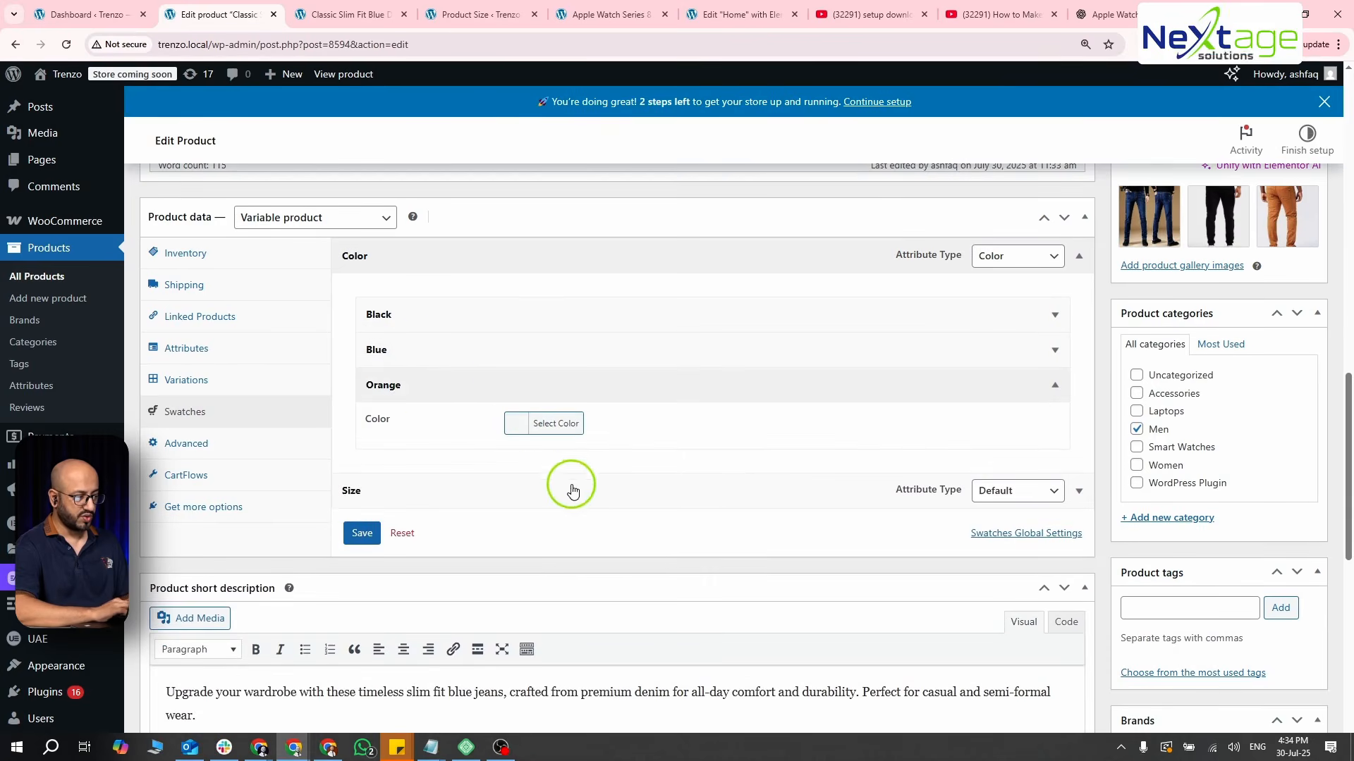
click(533, 423)
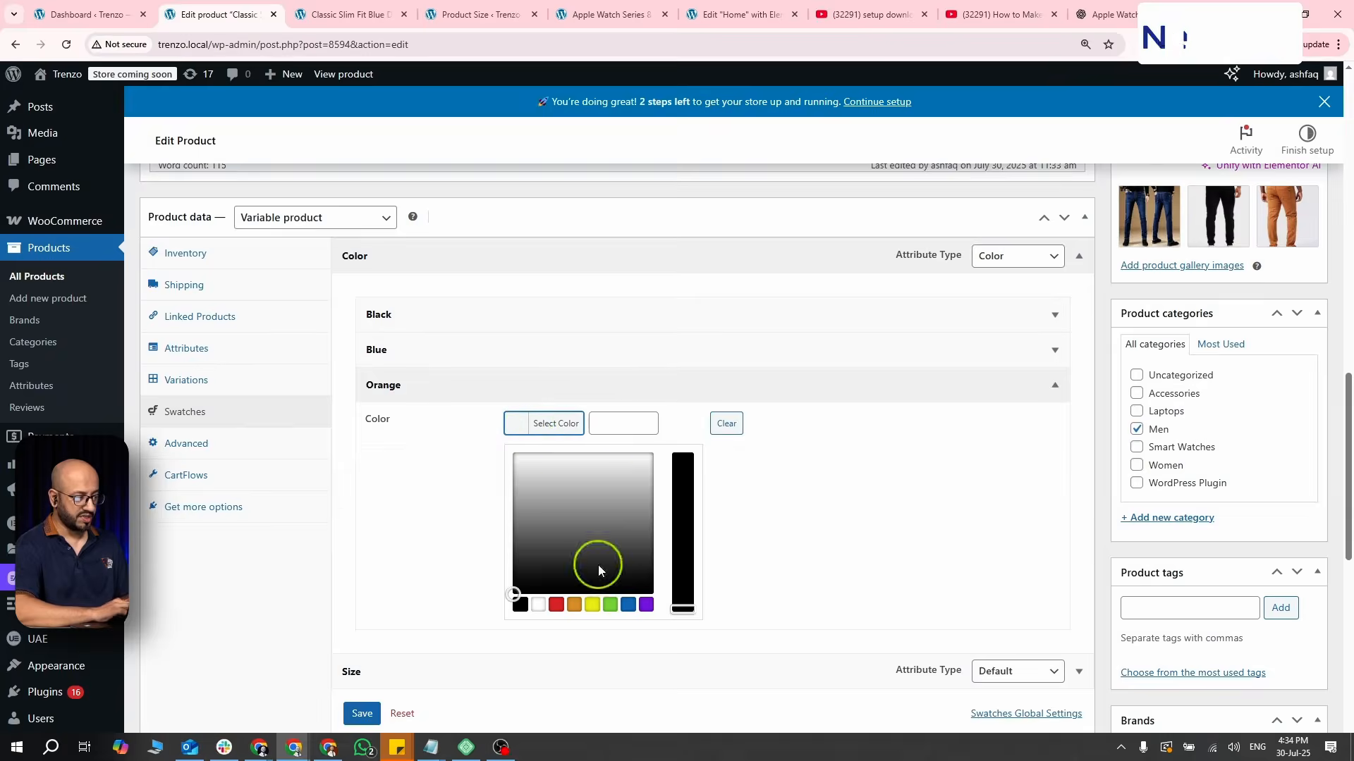
click(574, 605)
click(791, 491)
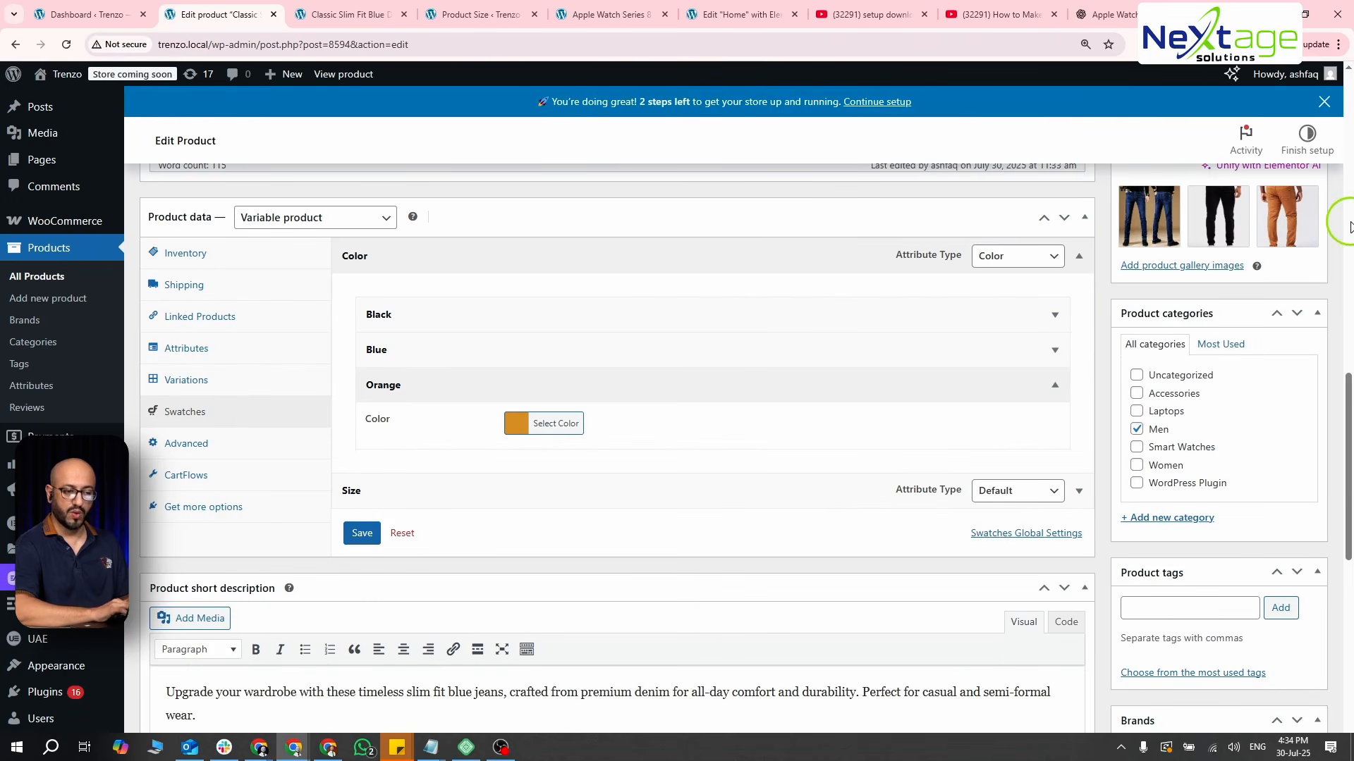
- Save the swatch settings and update the product
click(362, 533)
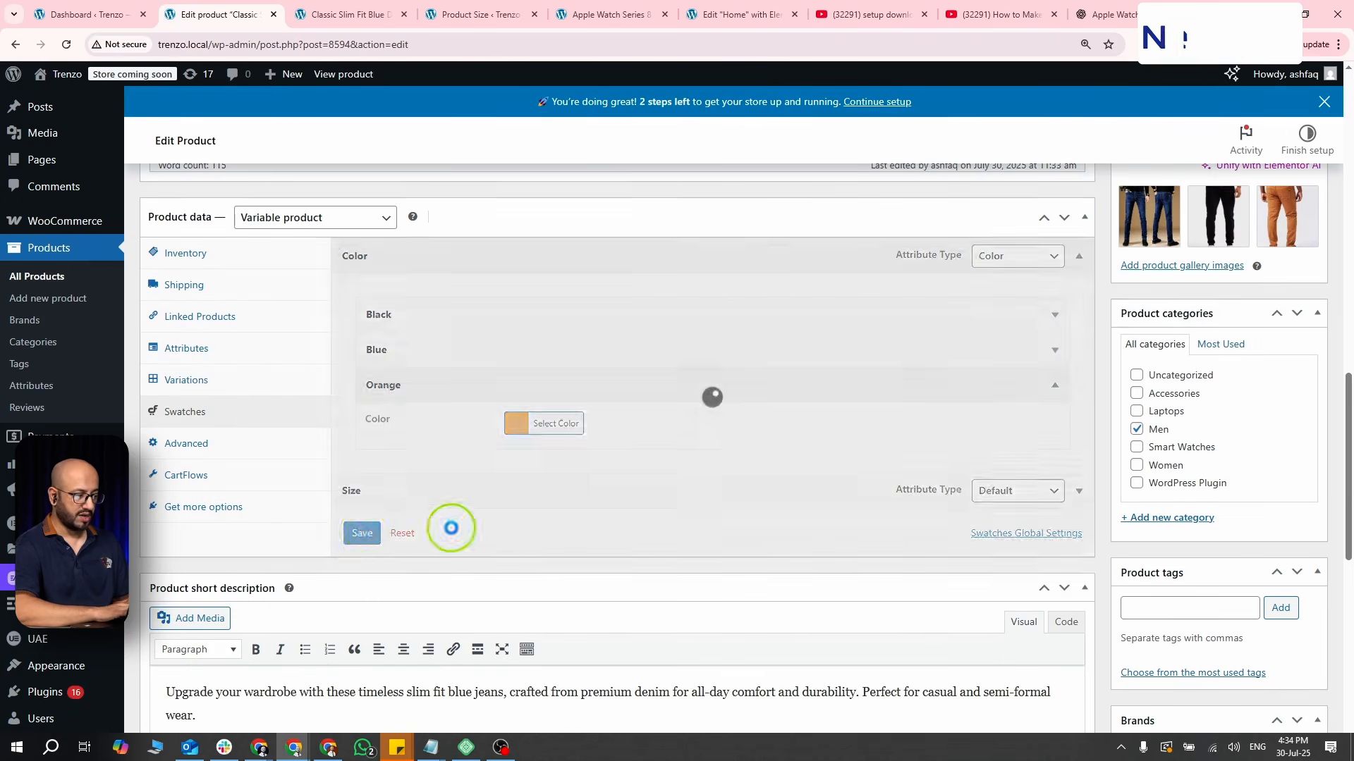
scroll(653, 543, up, 10)
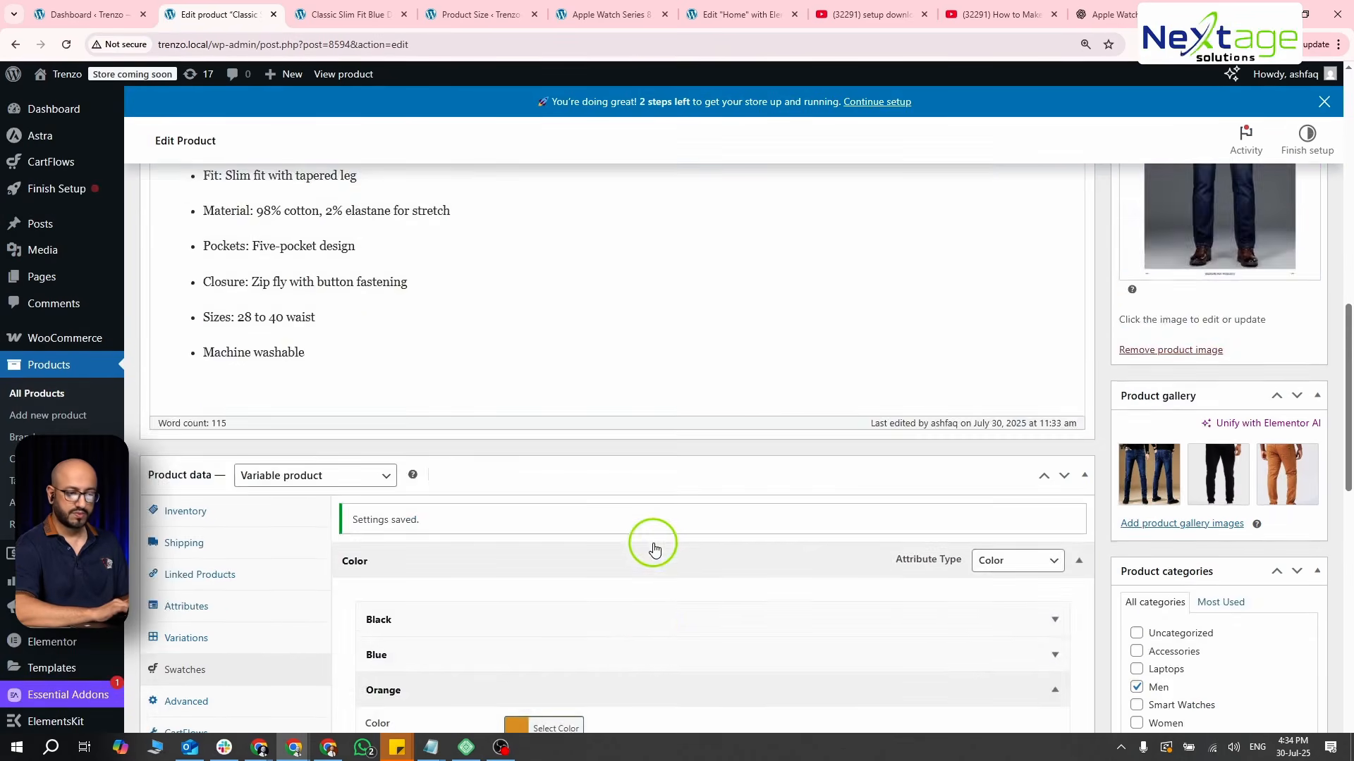
click(1316, 345)
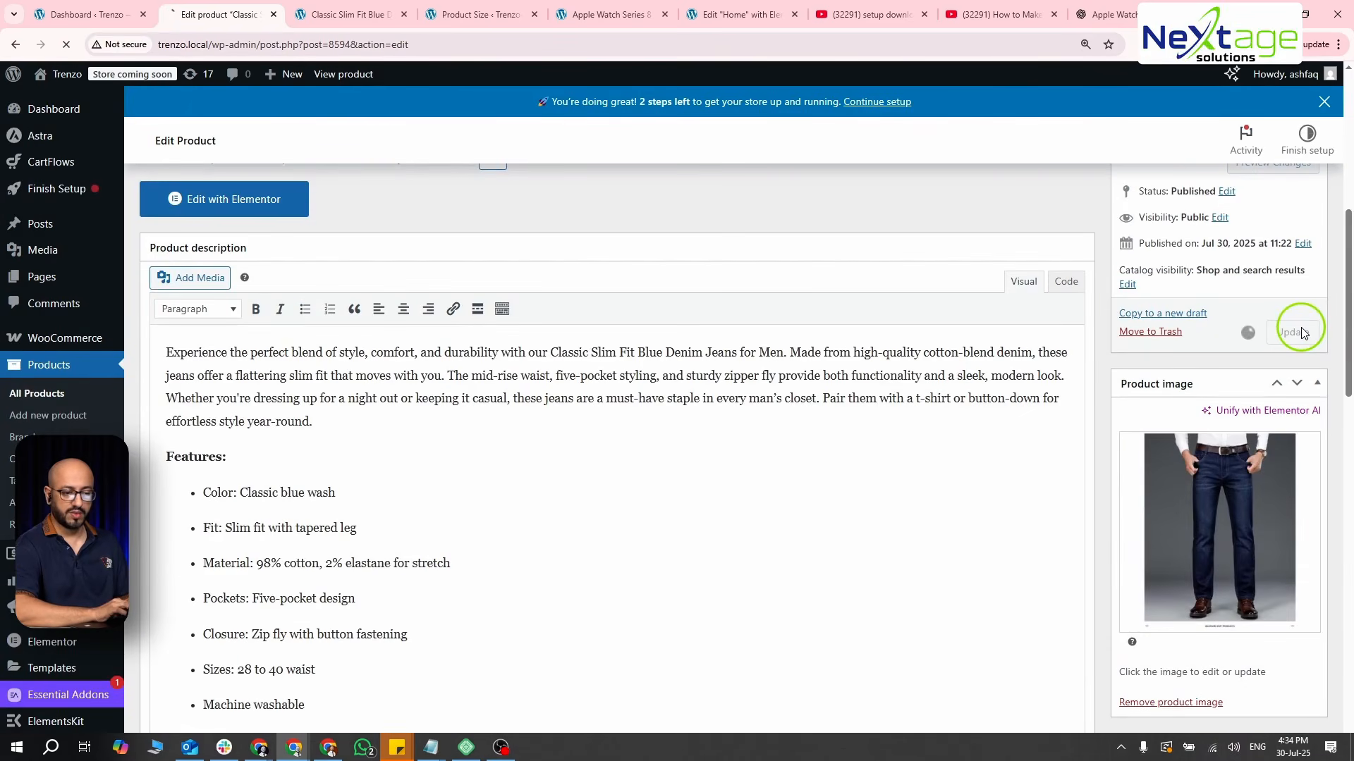
- Reload the jeans' storefront page and try the Black and Blue color swatches
key(ctrl+Tab)
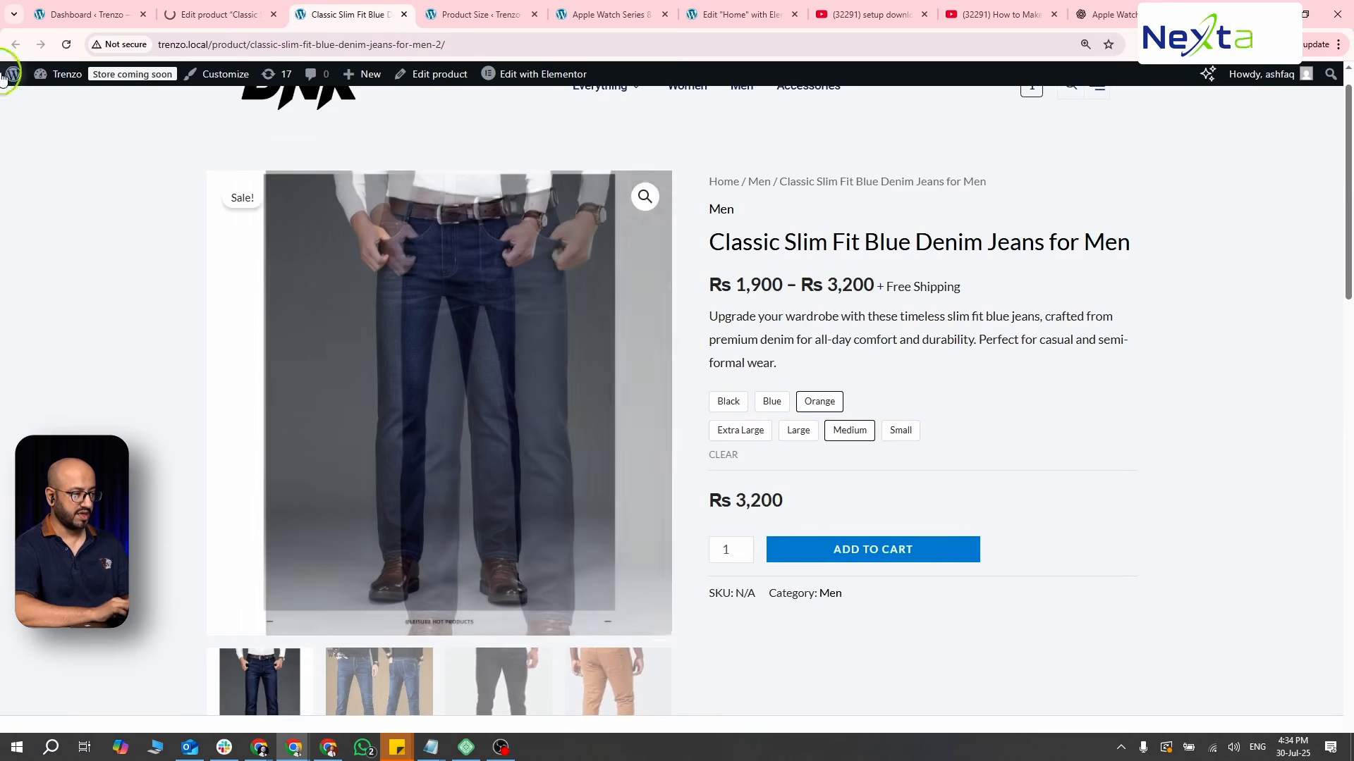
click(66, 45)
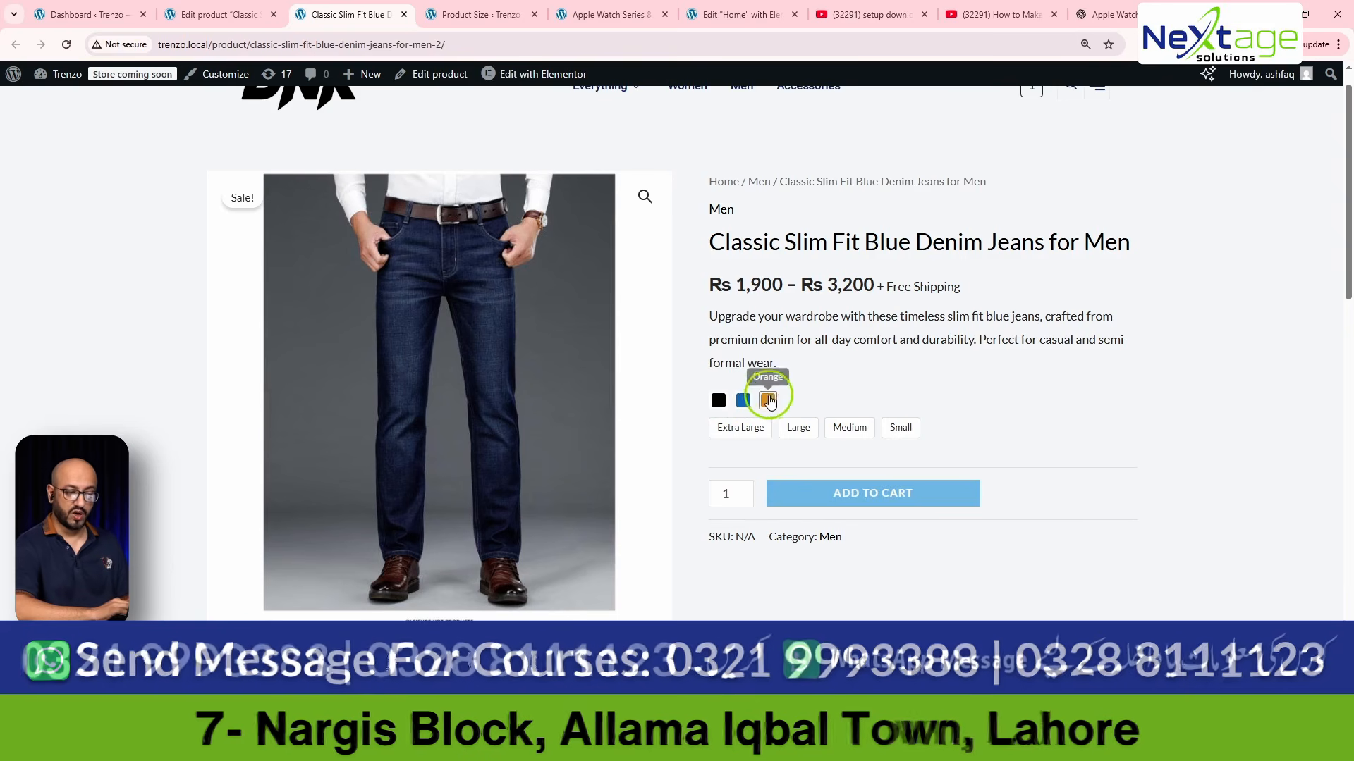
click(719, 400)
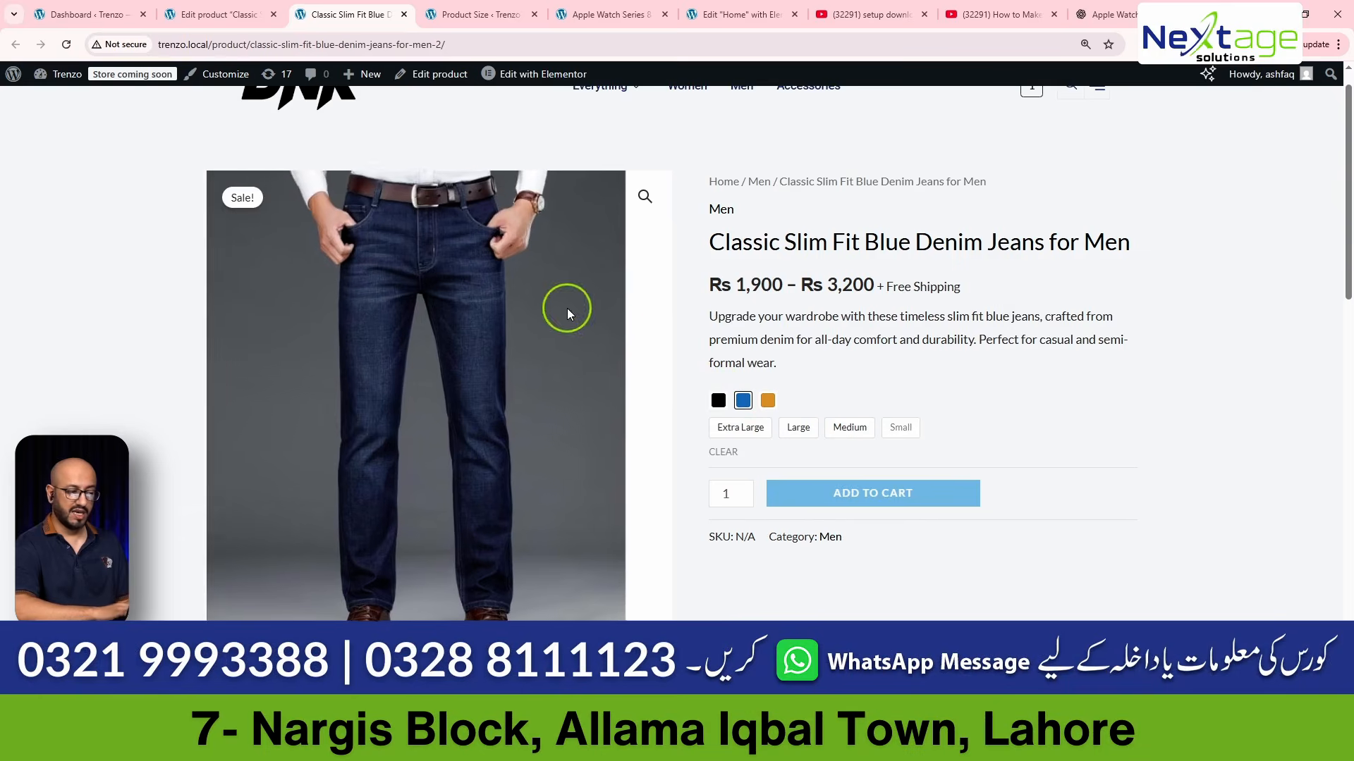
- Review the Size and Color swatch settings in the jeans' product data
click(227, 8)
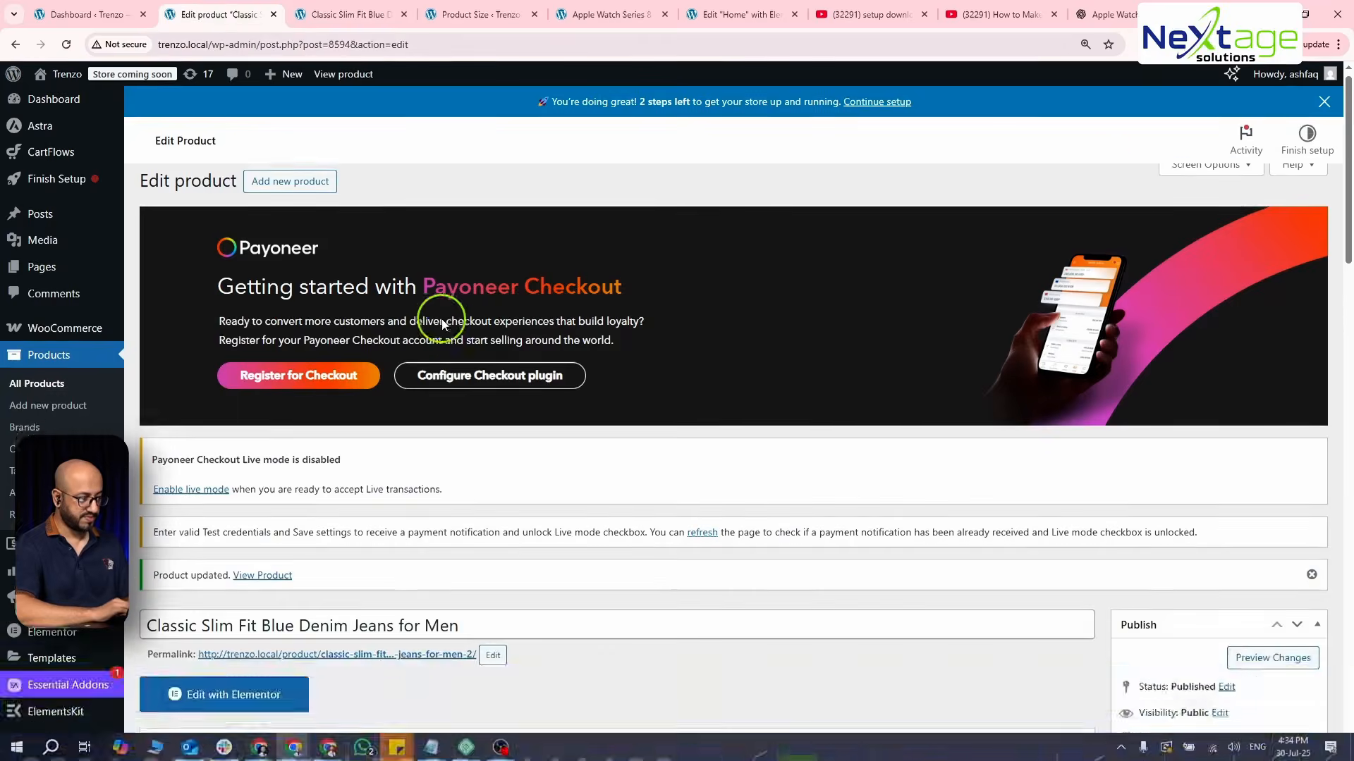
scroll(441, 318, down, 10)
scroll(442, 318, down, 6)
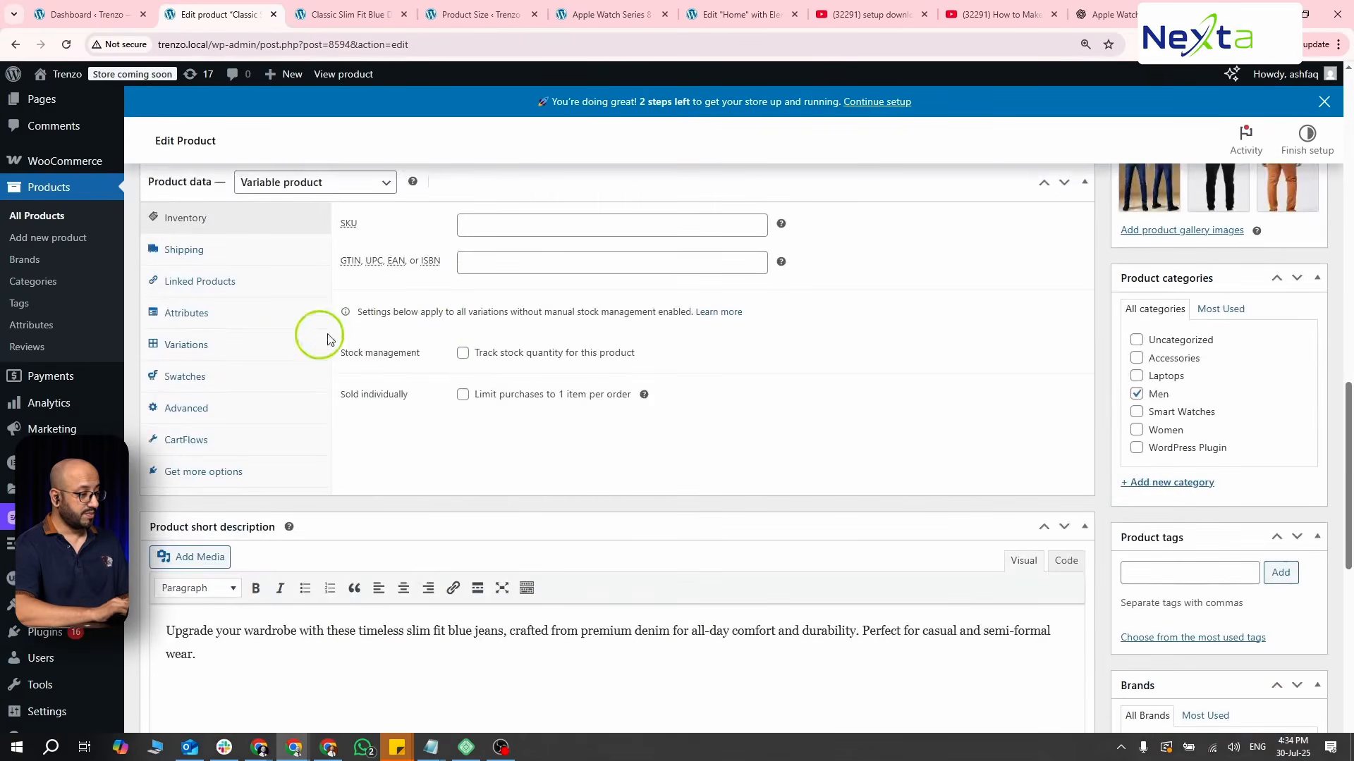
click(215, 375)
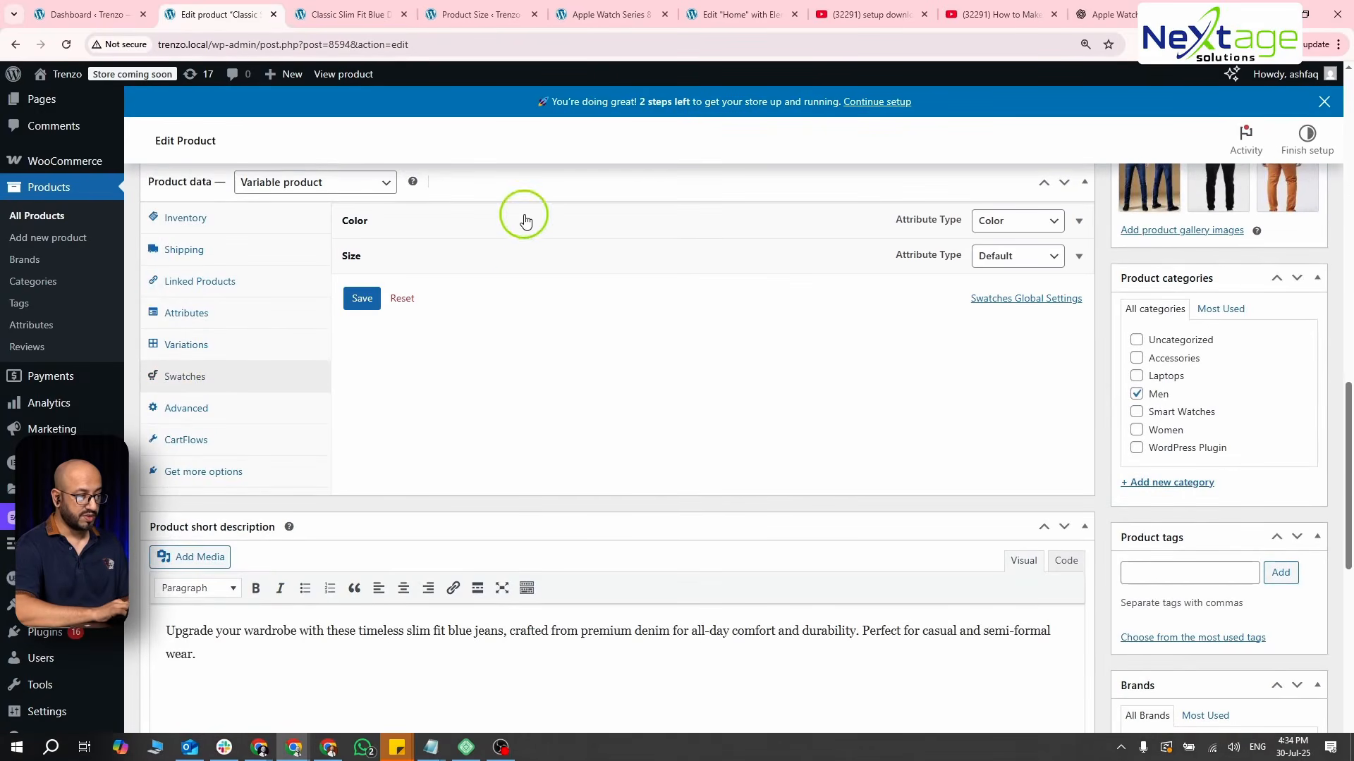
click(550, 268)
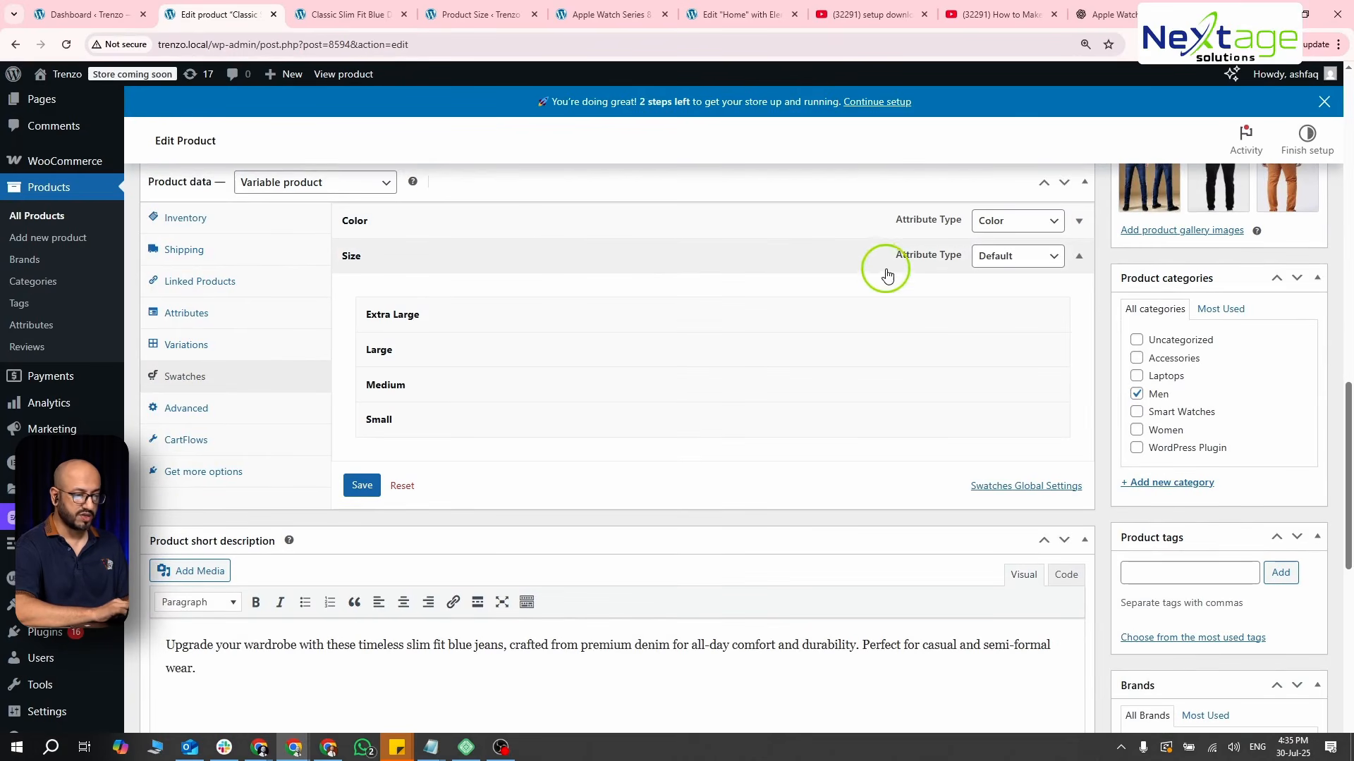
click(690, 258)
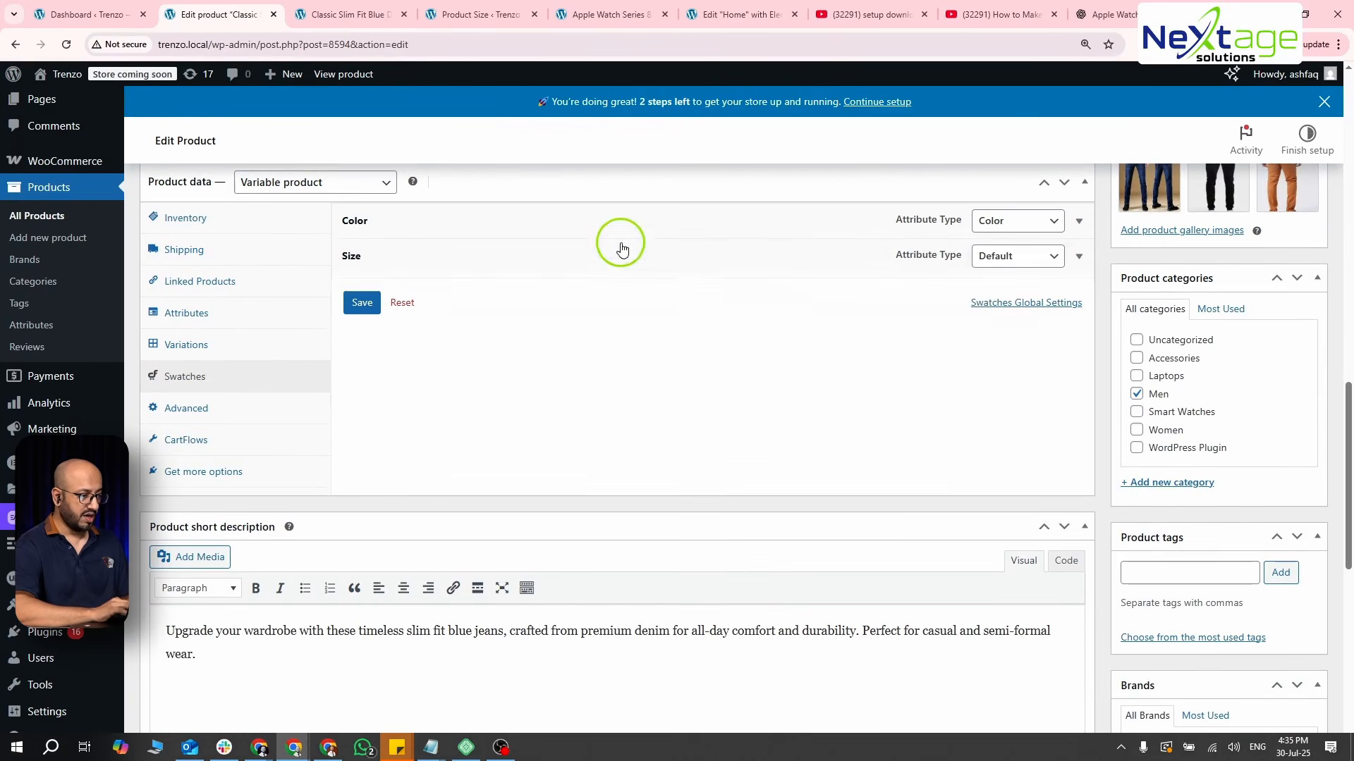
click(547, 221)
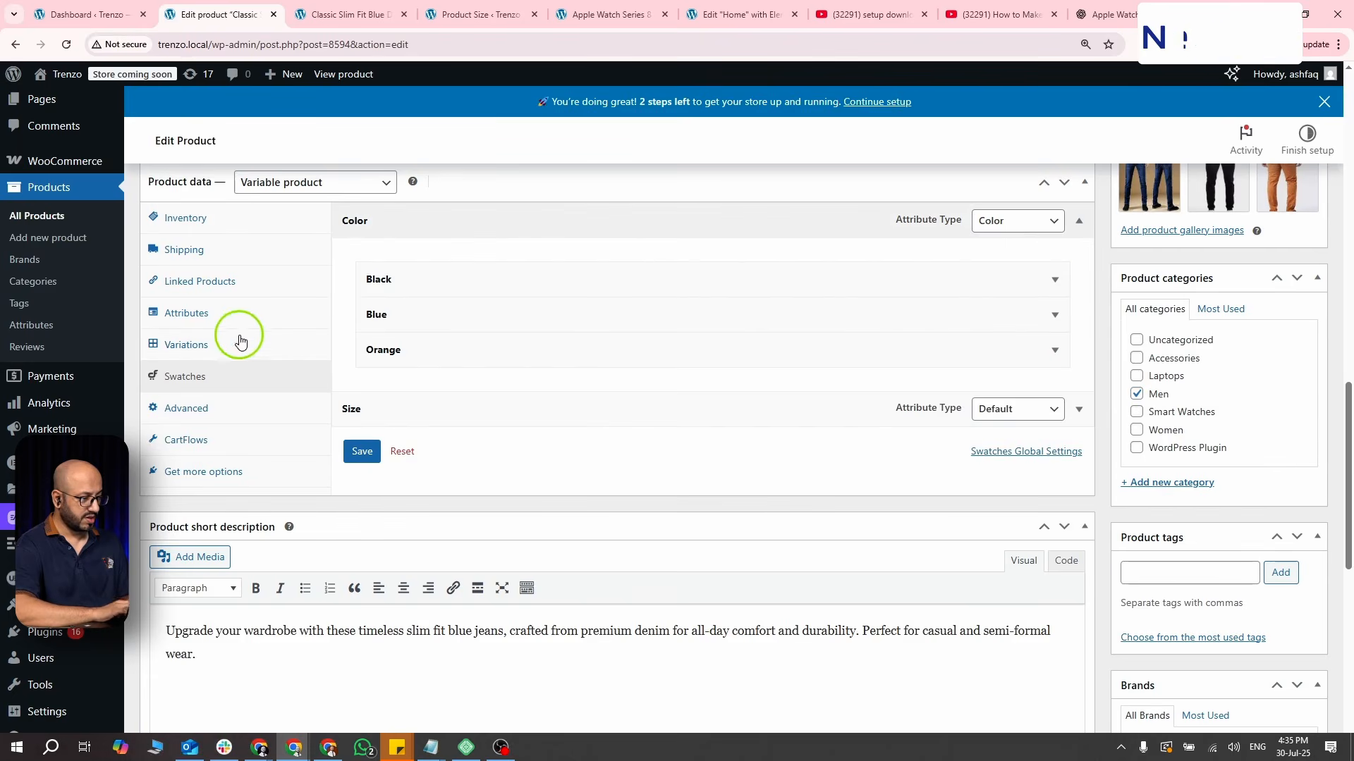
- Set Jeans.jpg from the media library as the image of the Blue, Extra Large variation
click(214, 343)
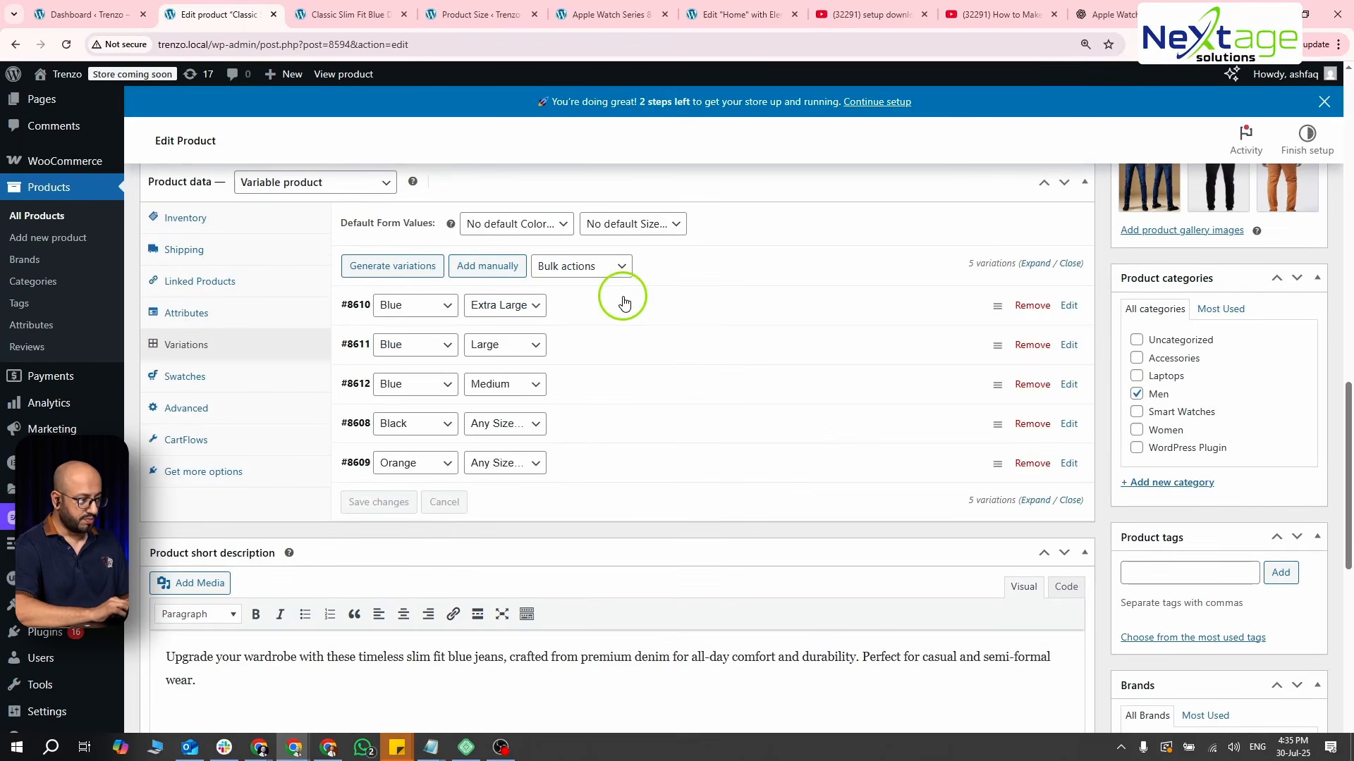
click(624, 303)
click(416, 389)
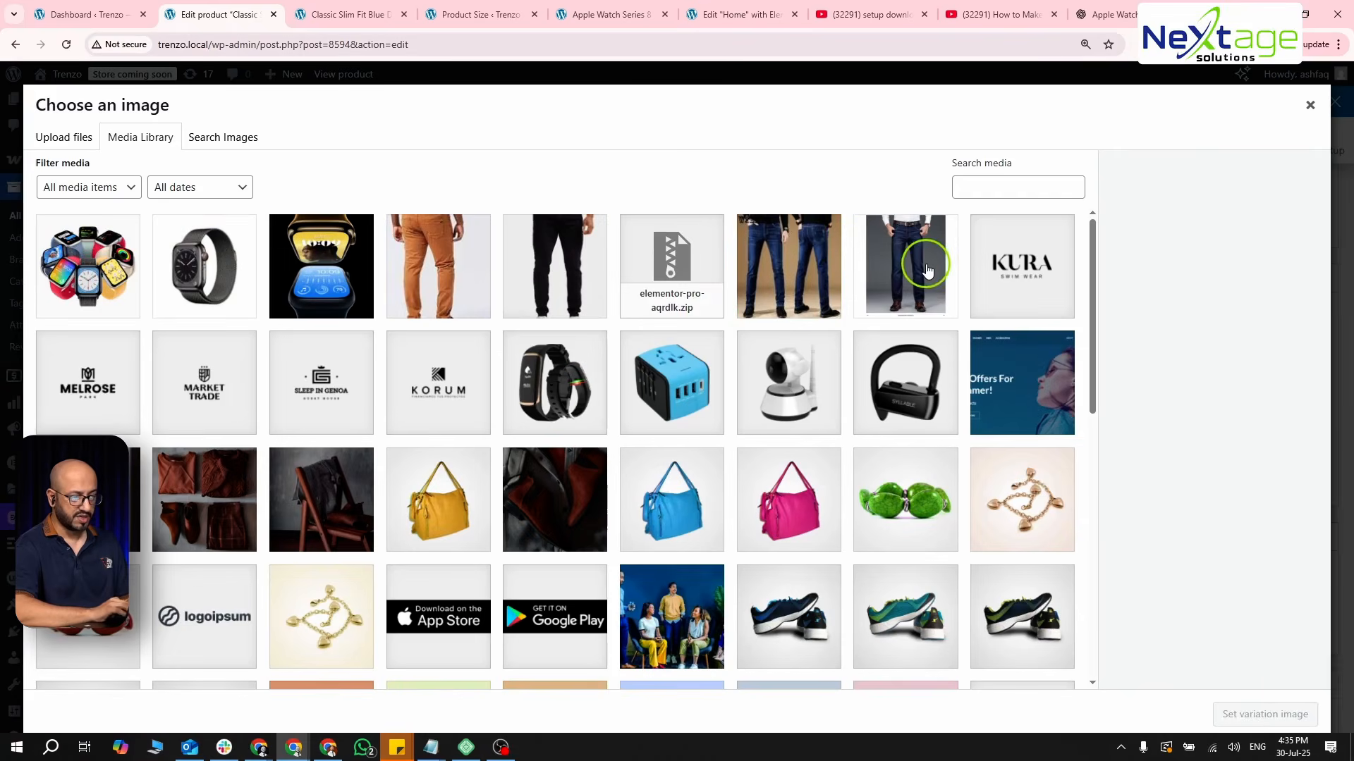
click(927, 272)
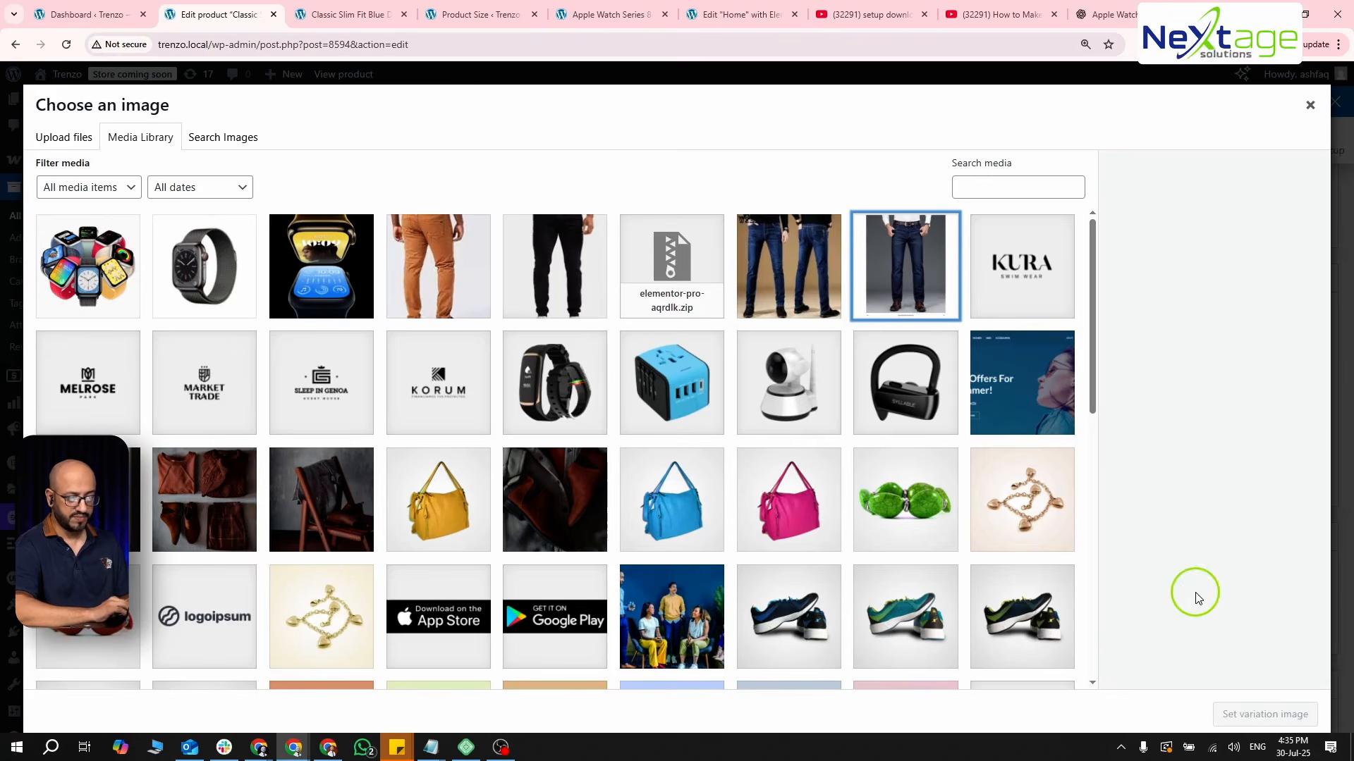
click(907, 273)
click(1238, 715)
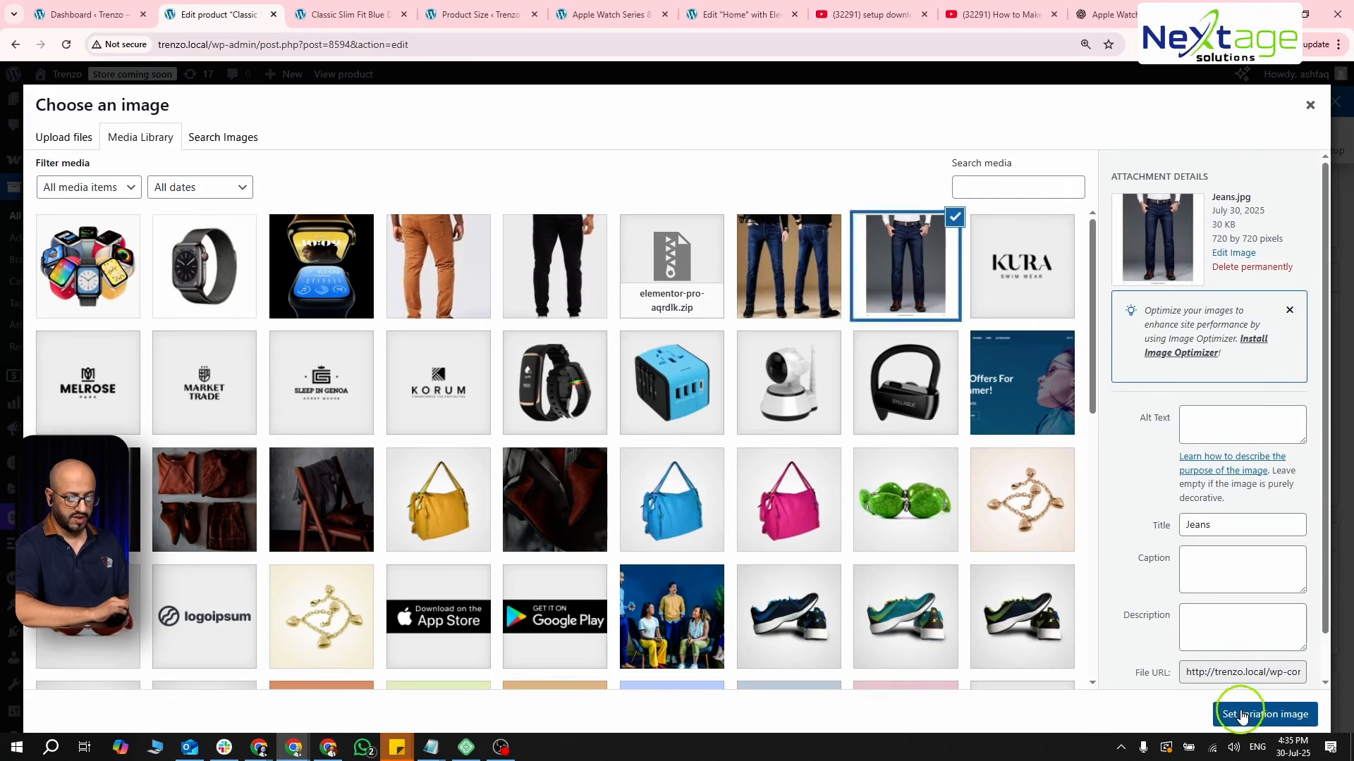
- Set Jeans.jpg from the media library as the image of the Blue, Large variation
scroll(517, 442, down, 6)
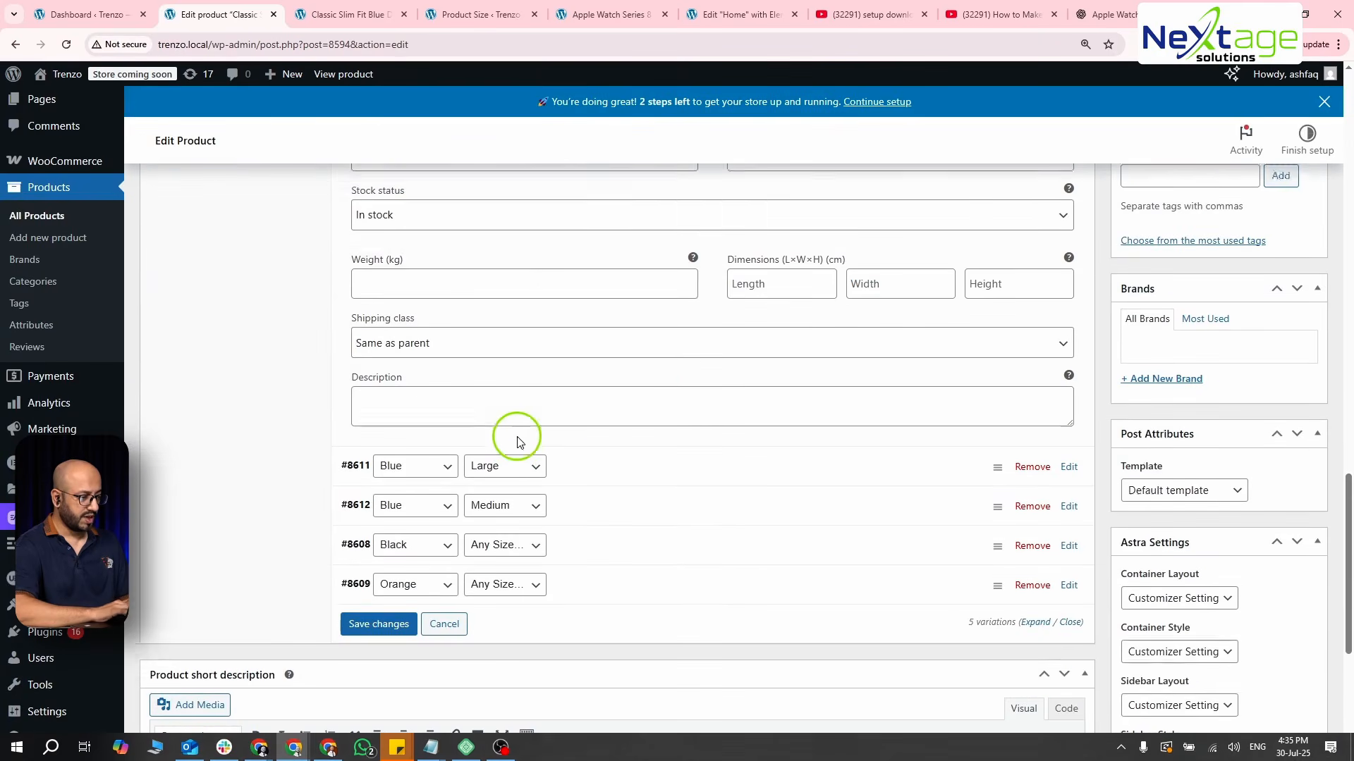
click(602, 447)
click(378, 553)
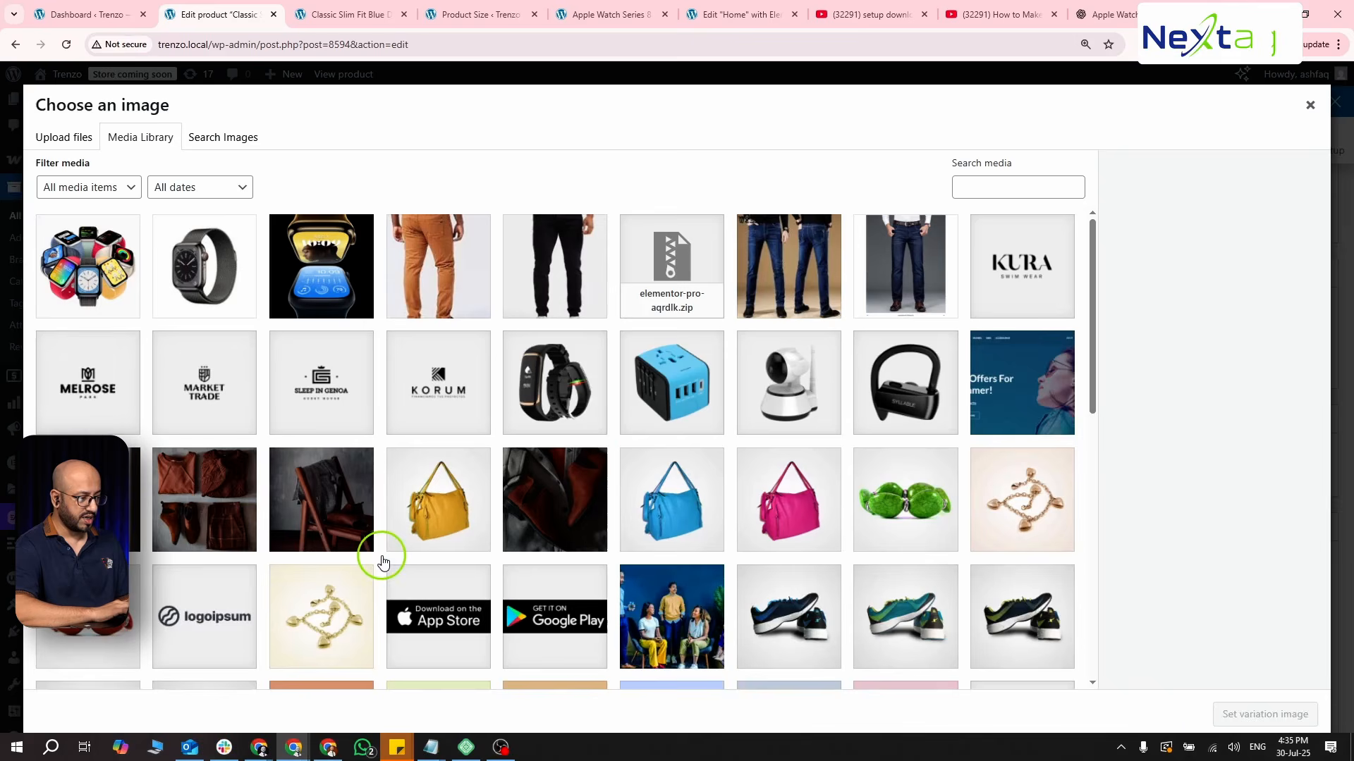
click(884, 299)
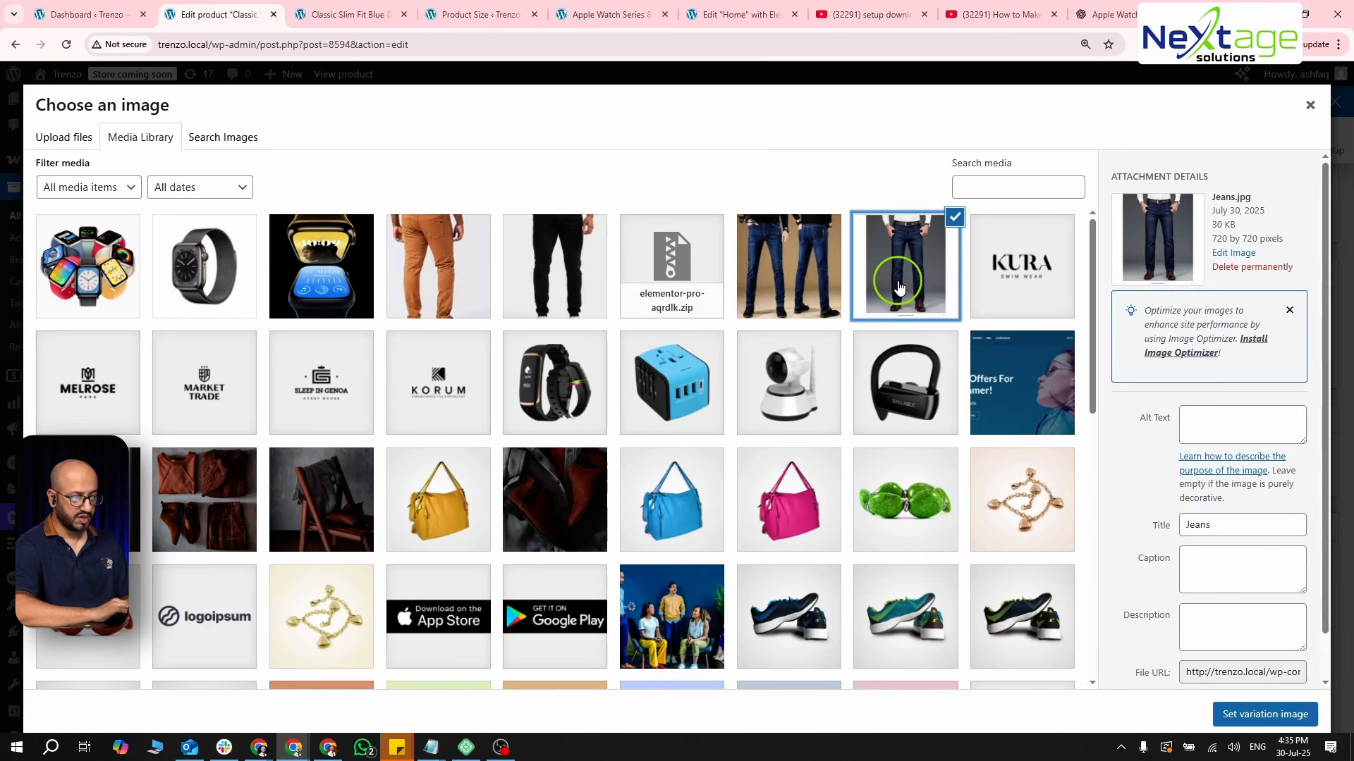
click(1261, 716)
- Set Jeans2.jpg from the media library as the image of the Blue, Medium variation
scroll(658, 522, down, 4)
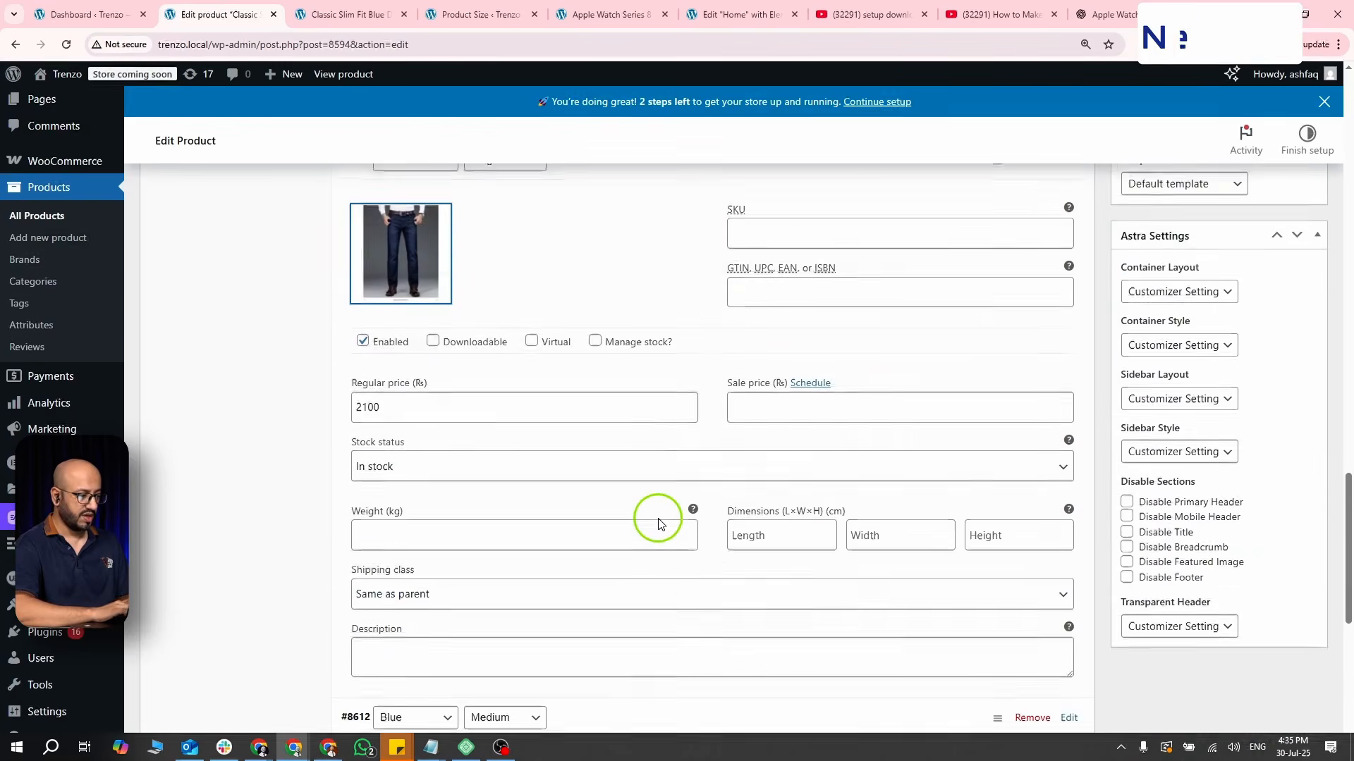
scroll(656, 520, down, 3)
click(637, 505)
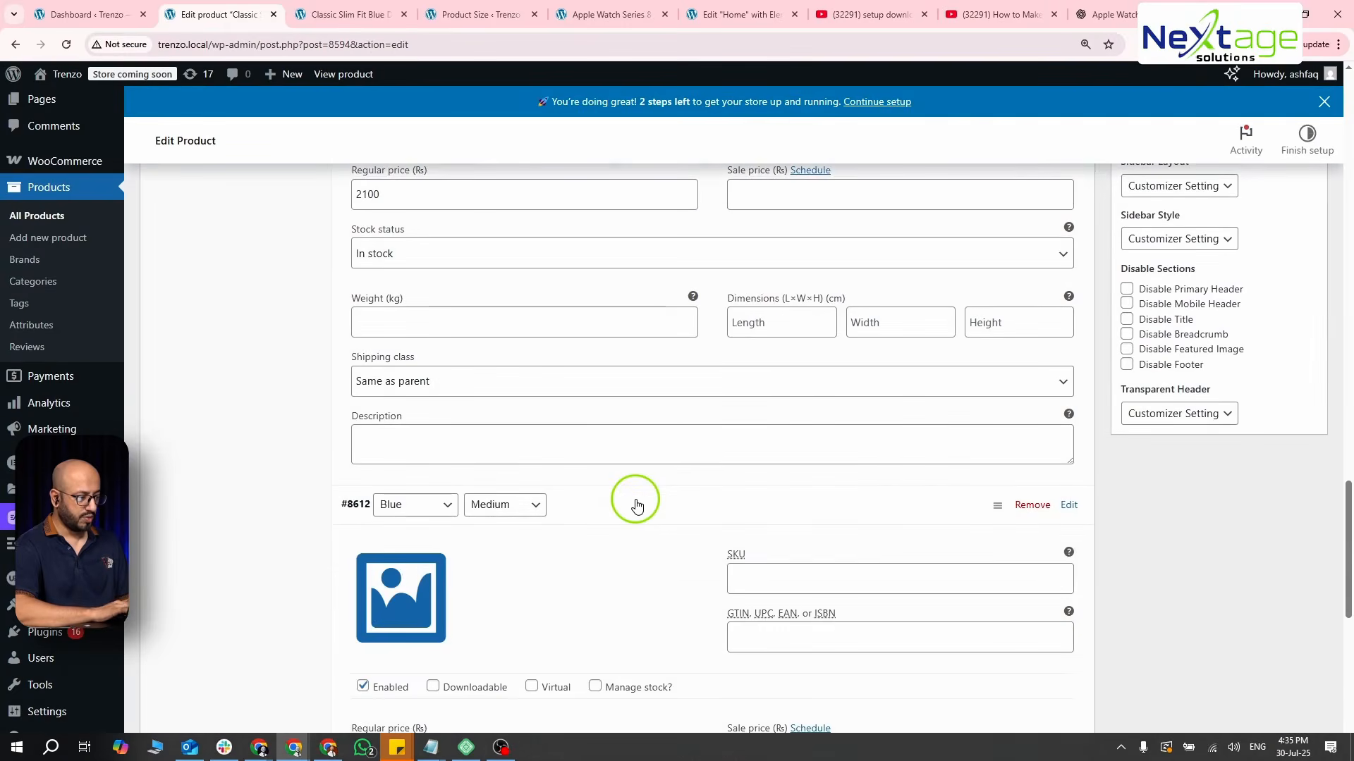
scroll(635, 500, down, 3)
click(403, 451)
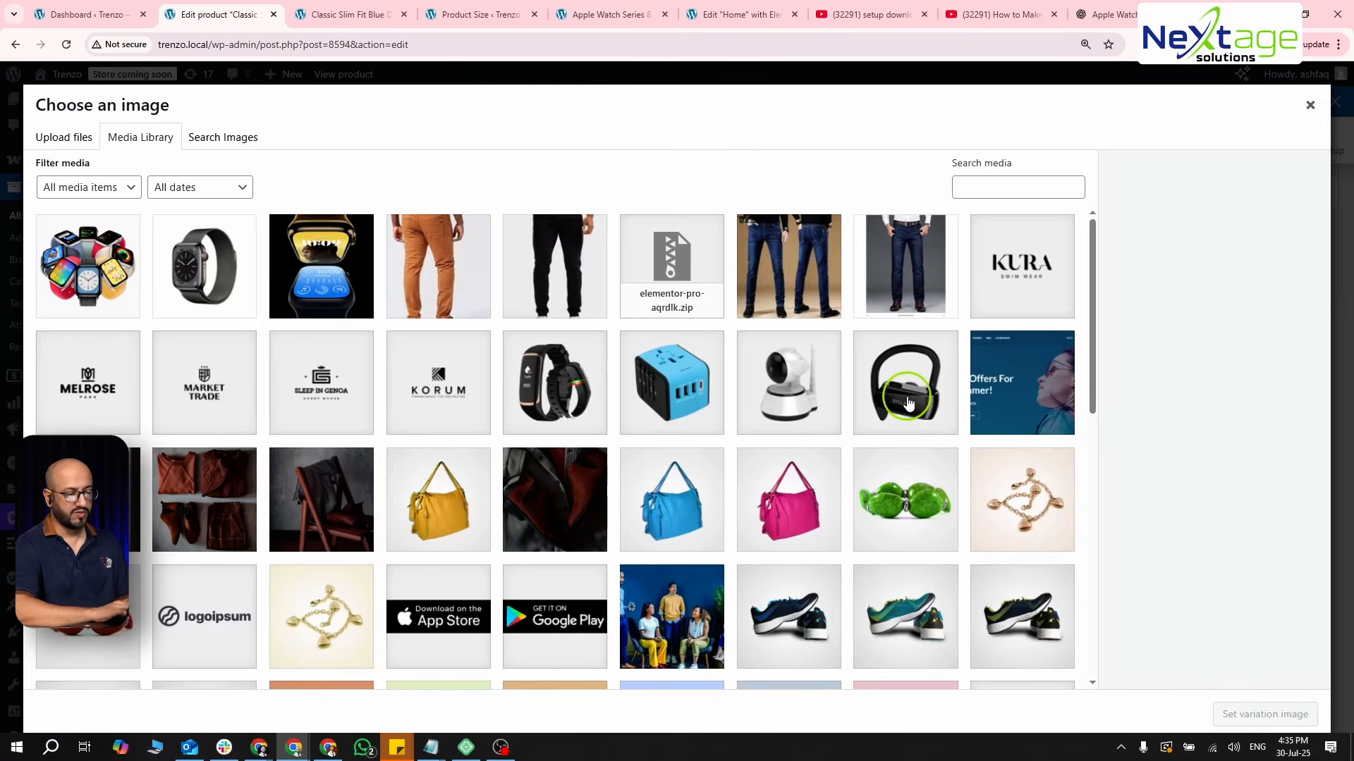
click(783, 257)
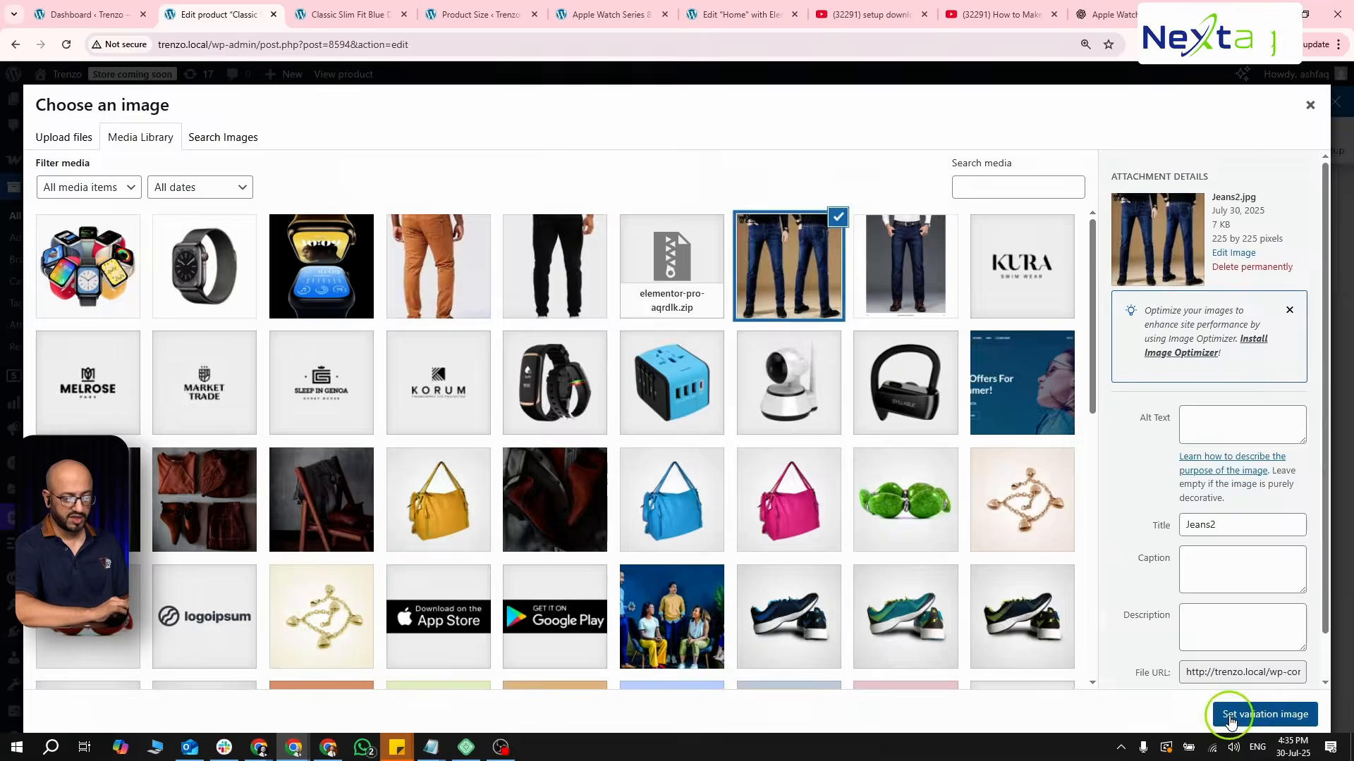
click(1252, 713)
- Set Black.jpg from the media library as the image of the Black, Any Size variation
scroll(666, 506, down, 5)
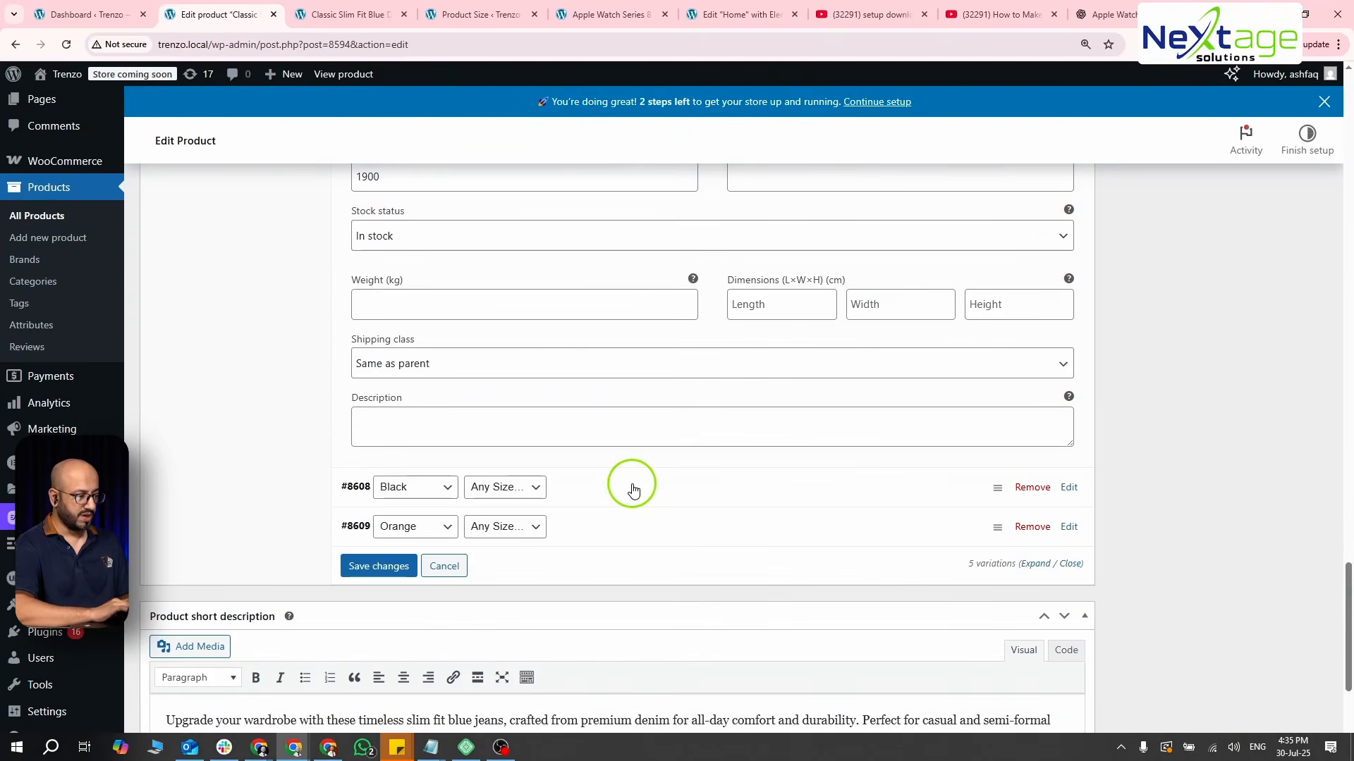
click(633, 490)
scroll(629, 484, down, 2)
click(442, 462)
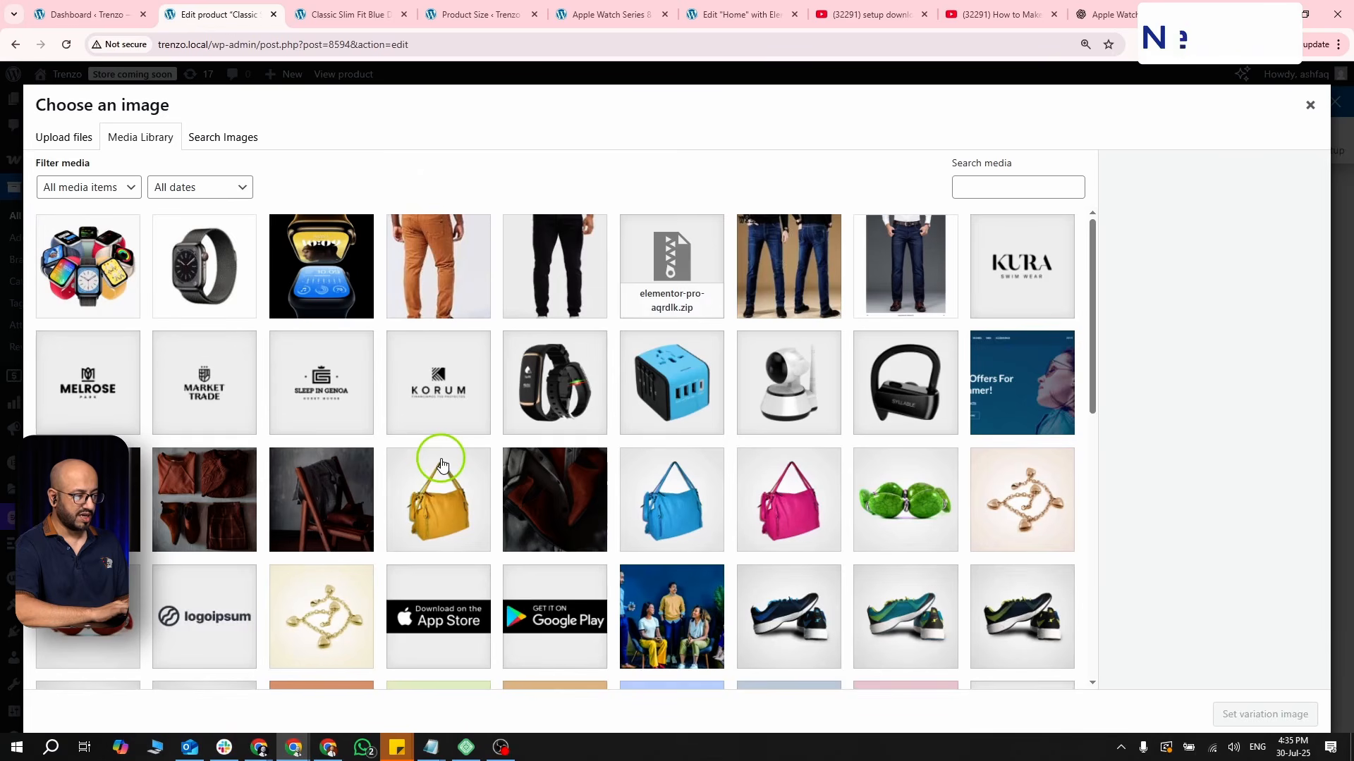
click(543, 272)
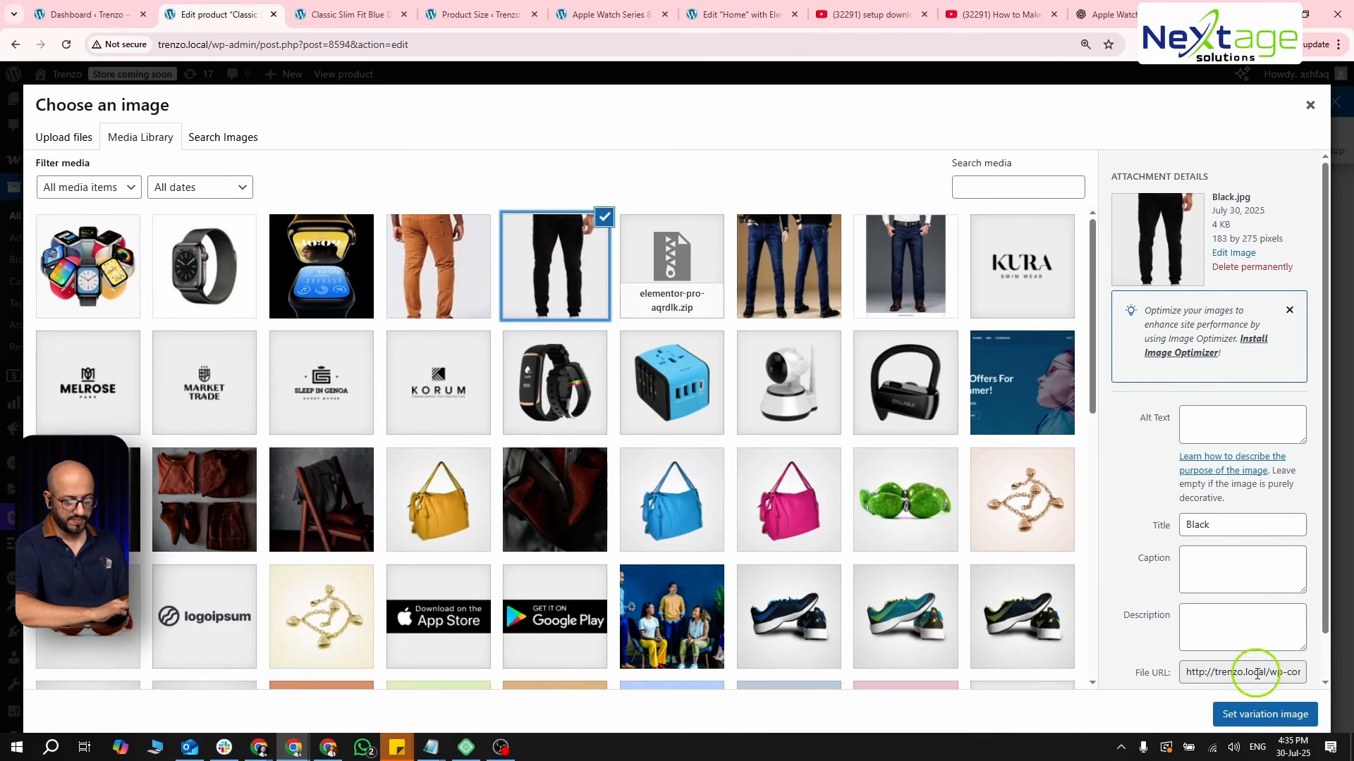
click(1262, 715)
- Set Orange.jpg from the media library as the image of the Orange, Any Size variation
scroll(638, 480, down, 7)
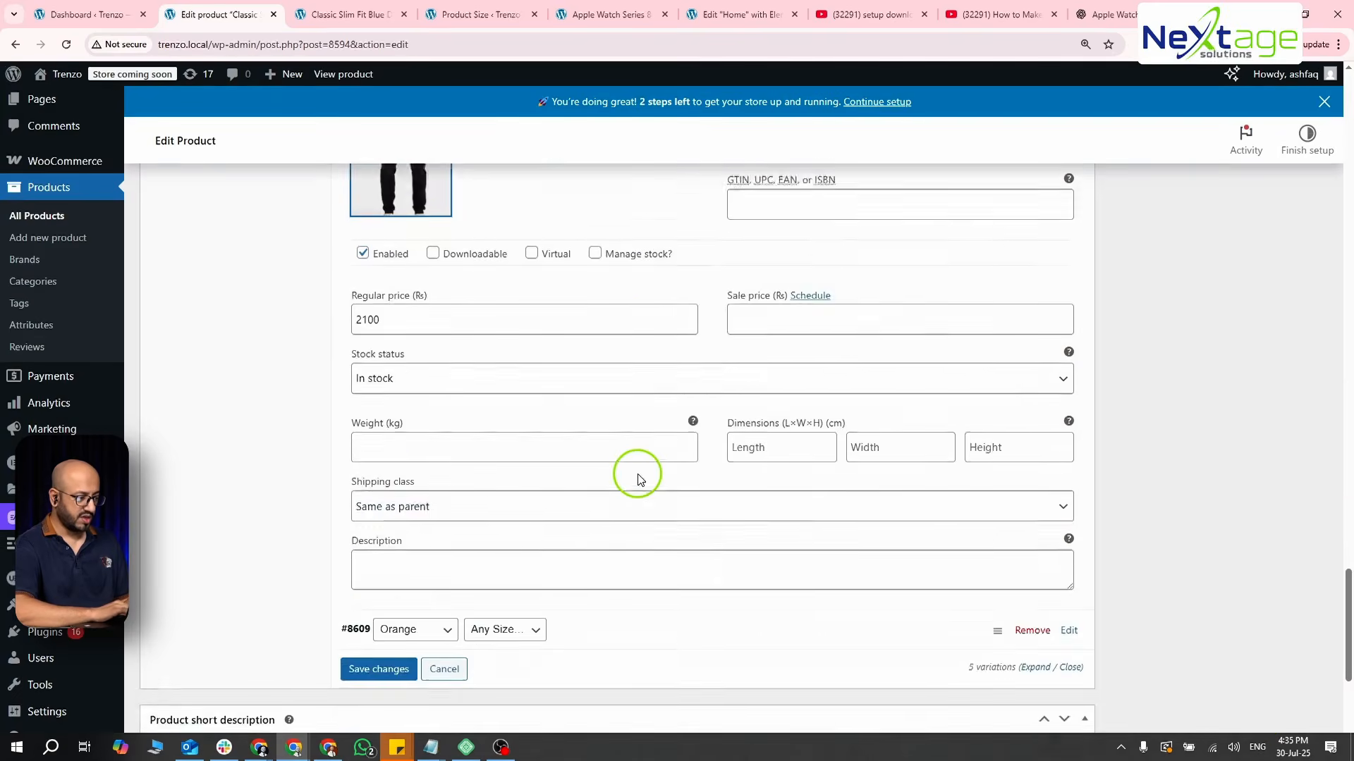
click(634, 352)
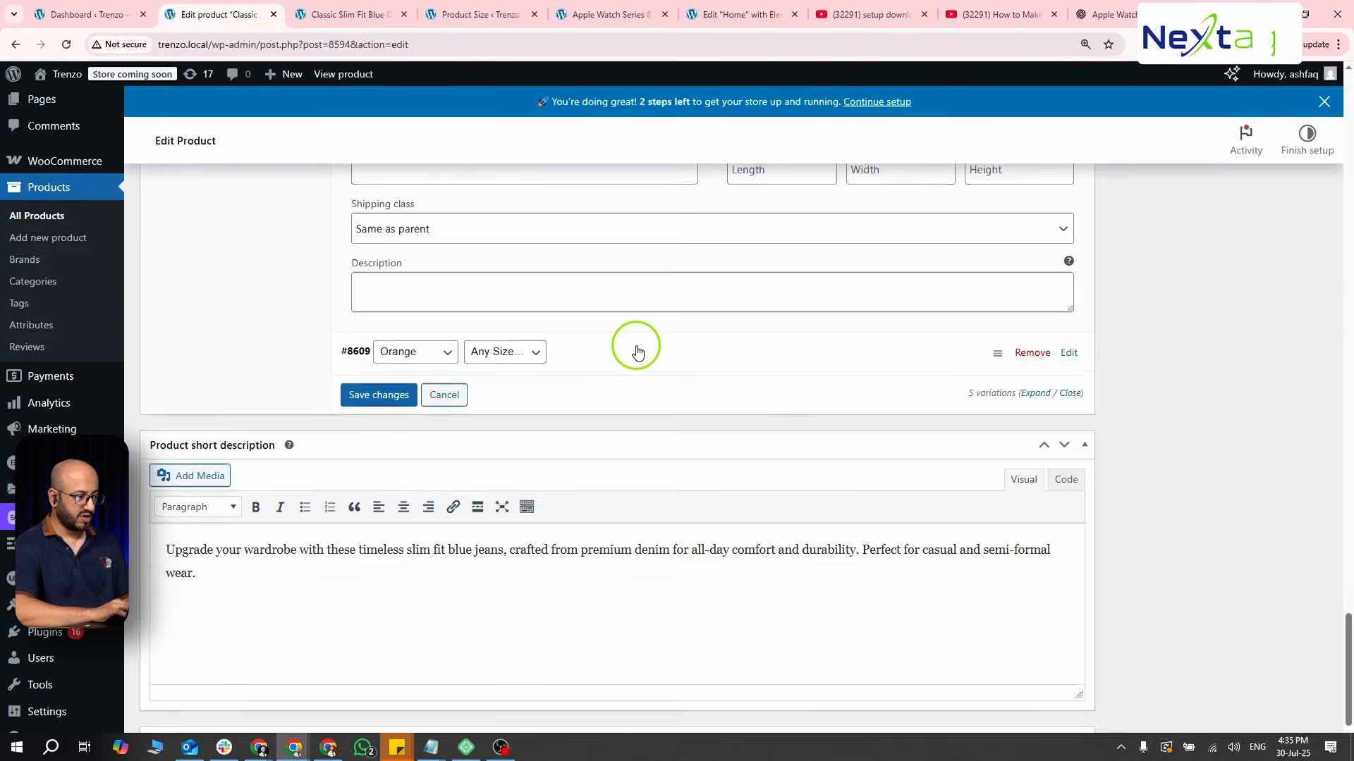
click(448, 438)
click(430, 311)
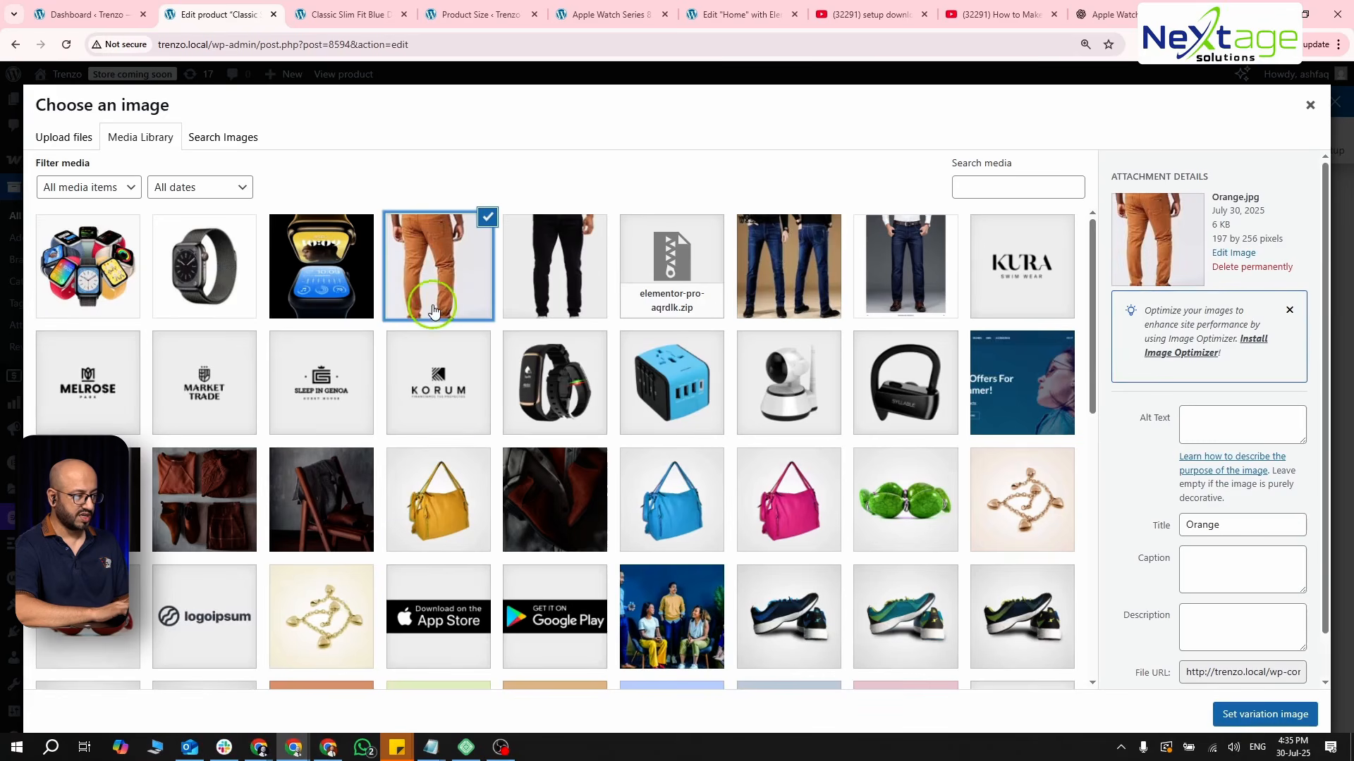
click(1255, 714)
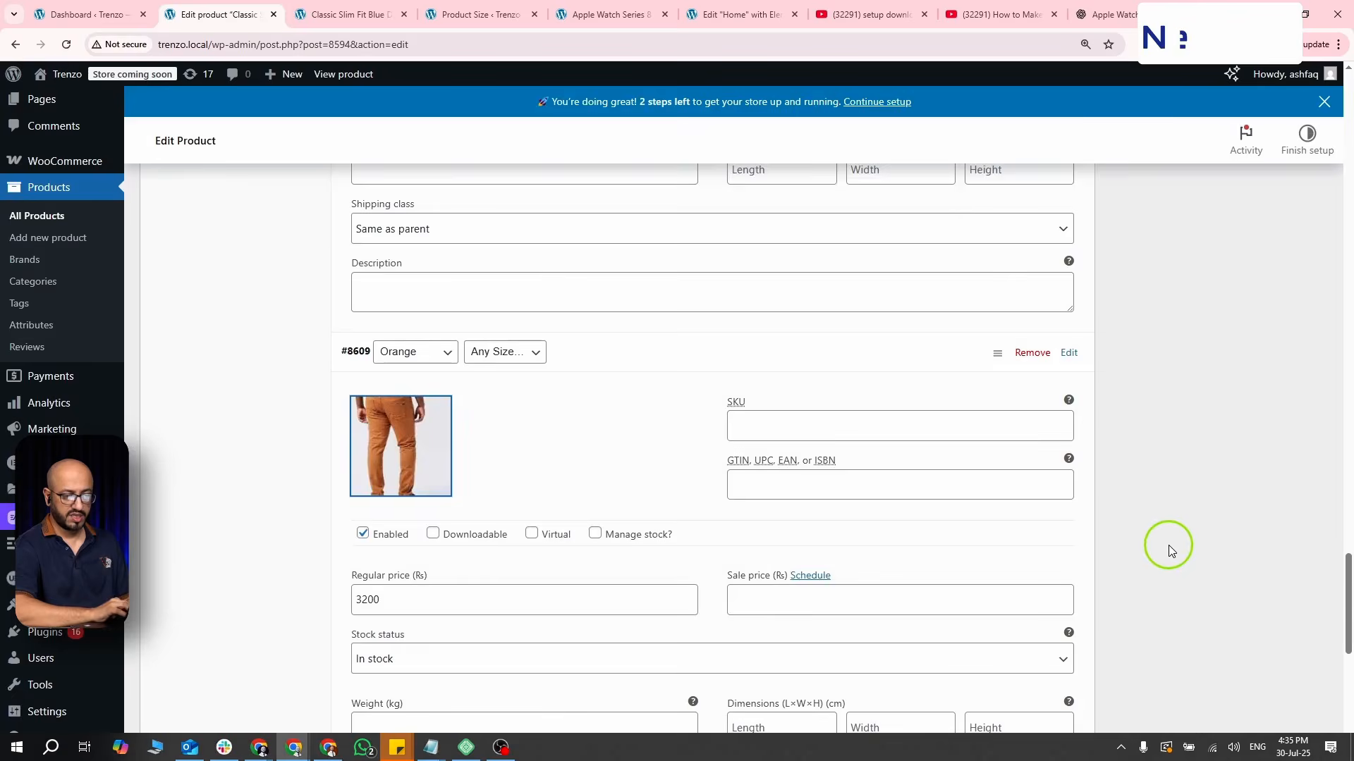
- Update the jeans product to save the new variation images
scroll(1168, 547, down, 20)
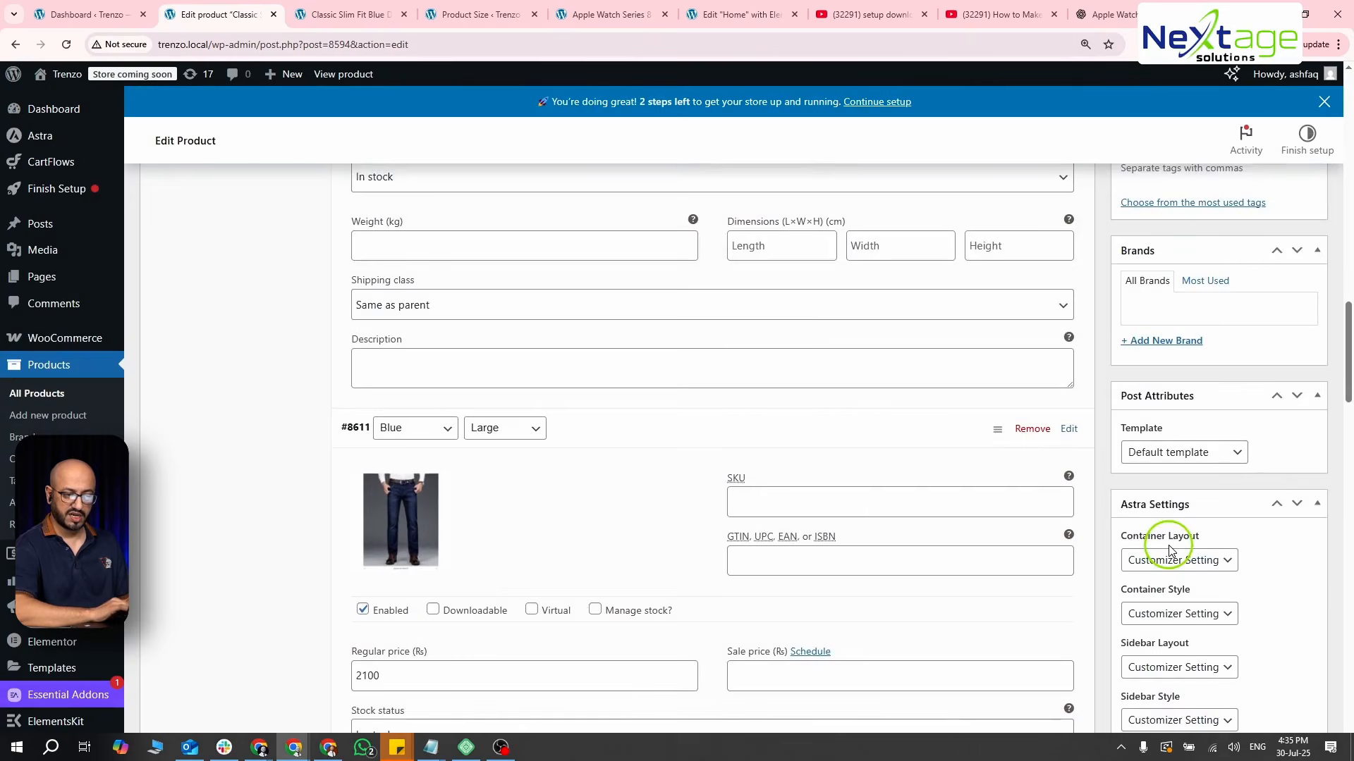
scroll(1168, 550, up, 5)
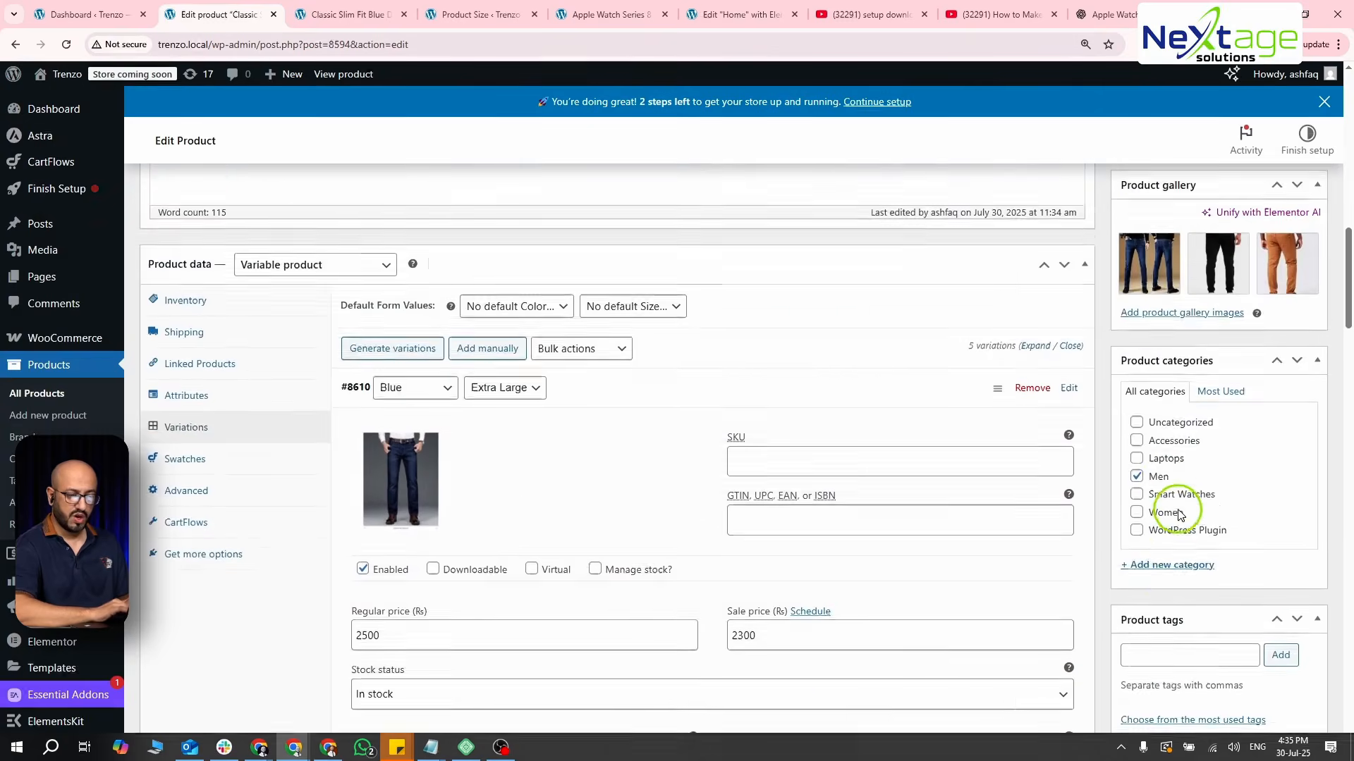
scroll(1178, 508, up, 5)
click(1289, 219)
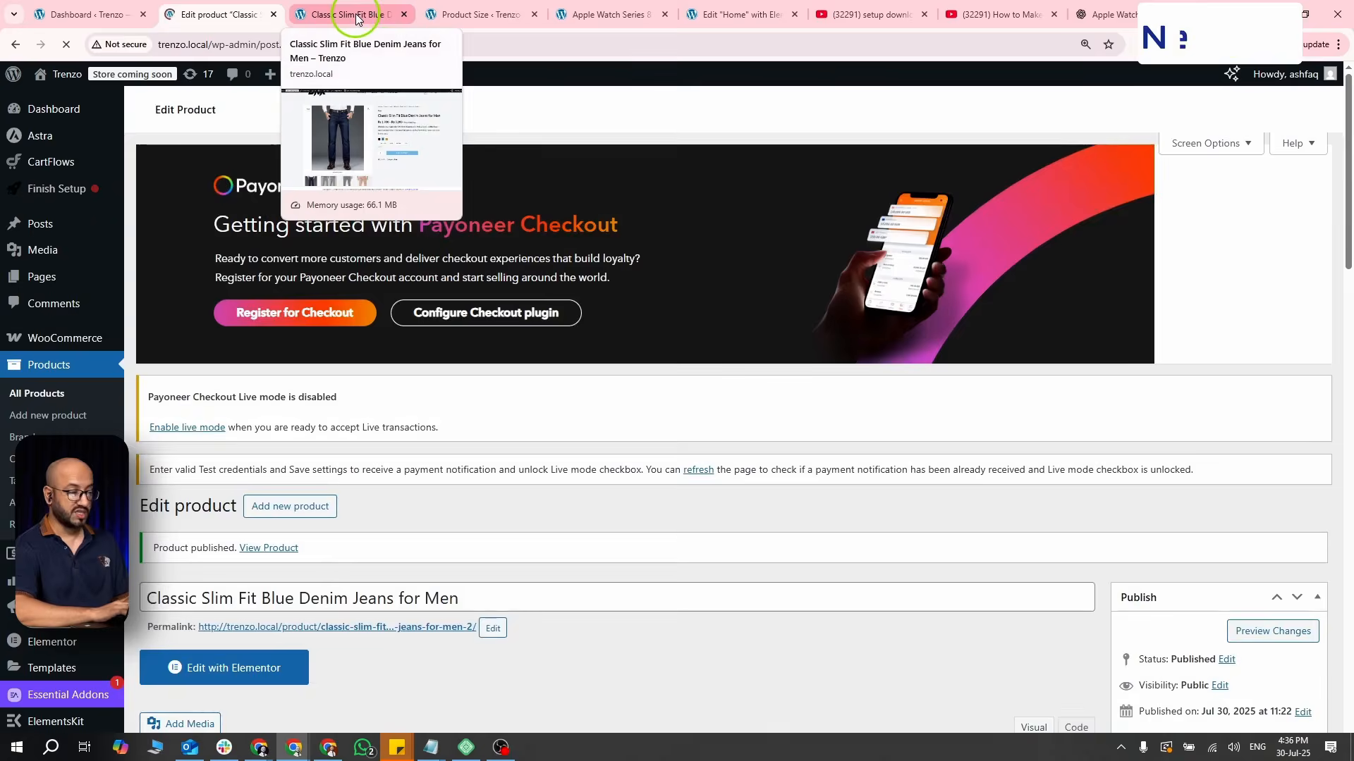
- Reload the jeans' storefront page and try the Extra Large, Medium and Small sizes and the Black and Orange swatches
click(356, 16)
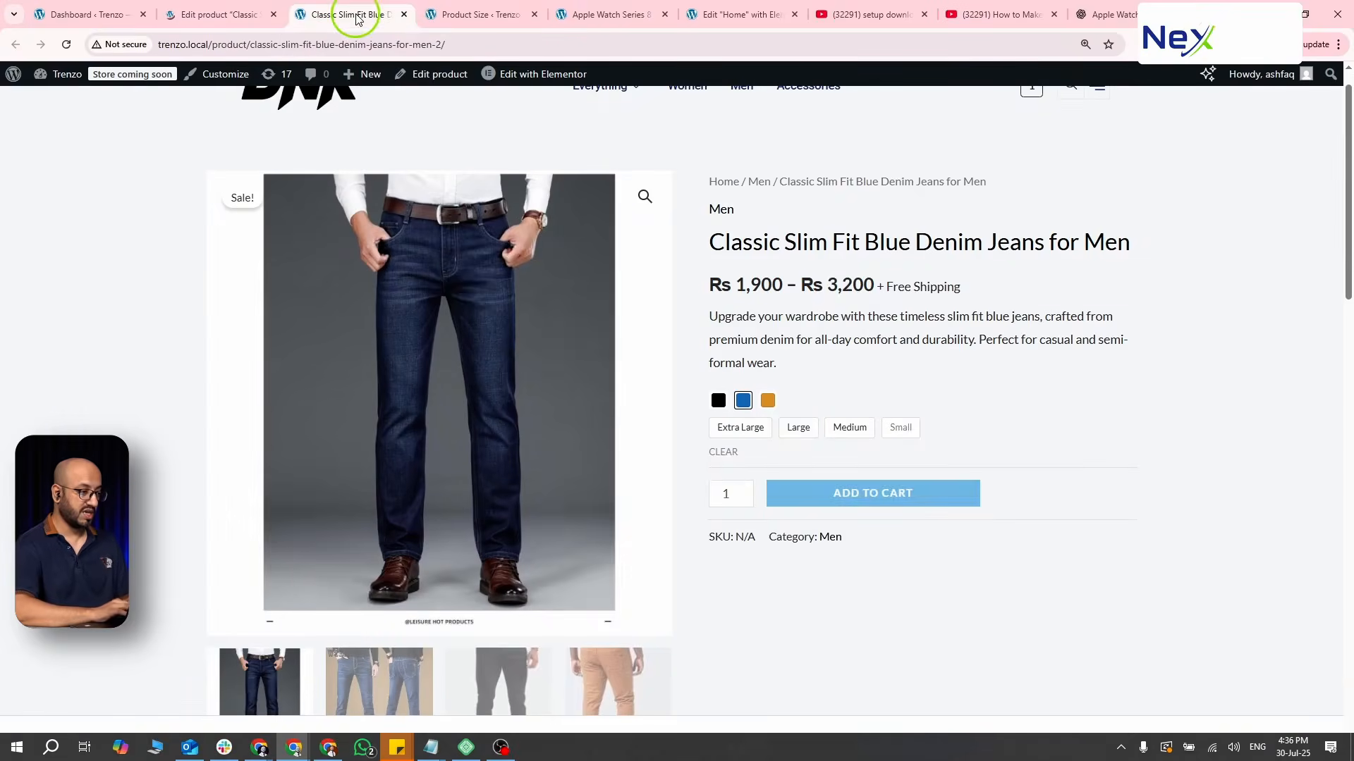
click(72, 43)
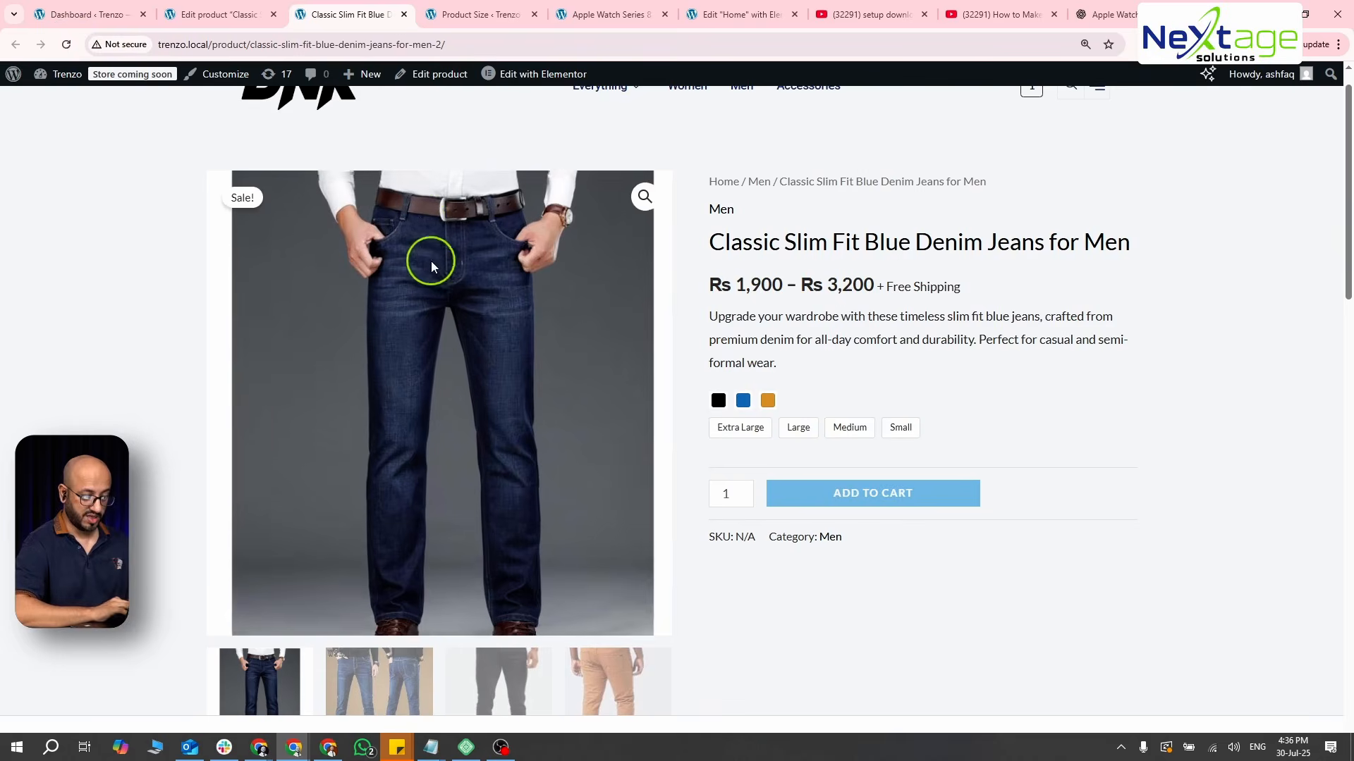
click(737, 428)
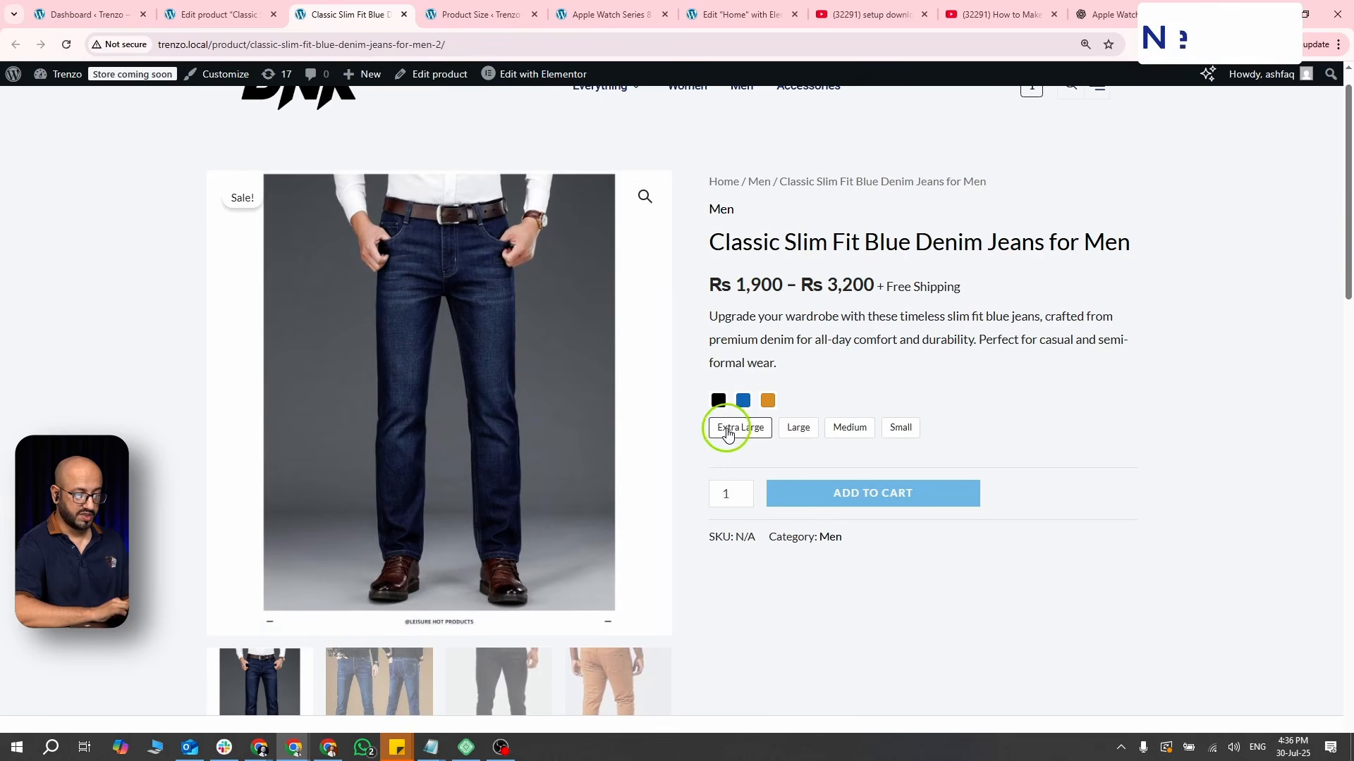
click(836, 428)
click(892, 428)
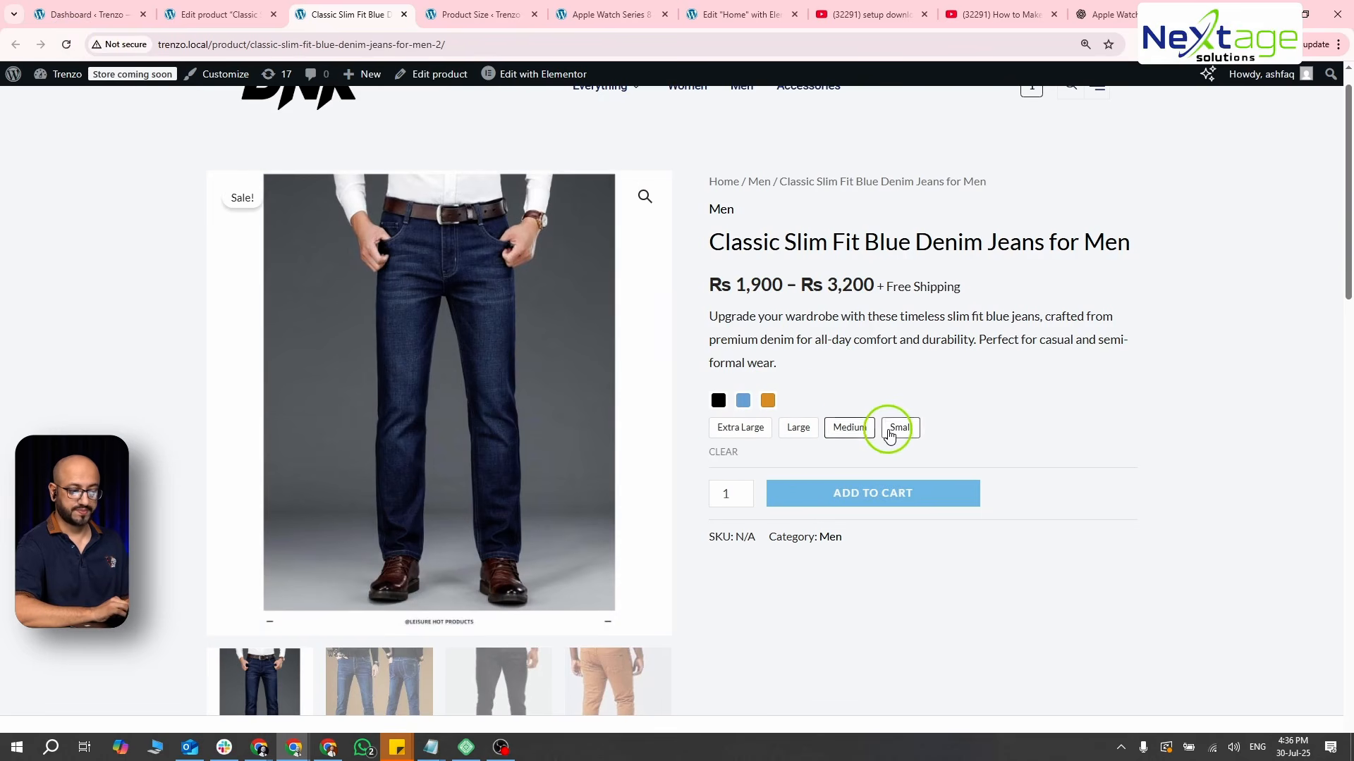
click(722, 401)
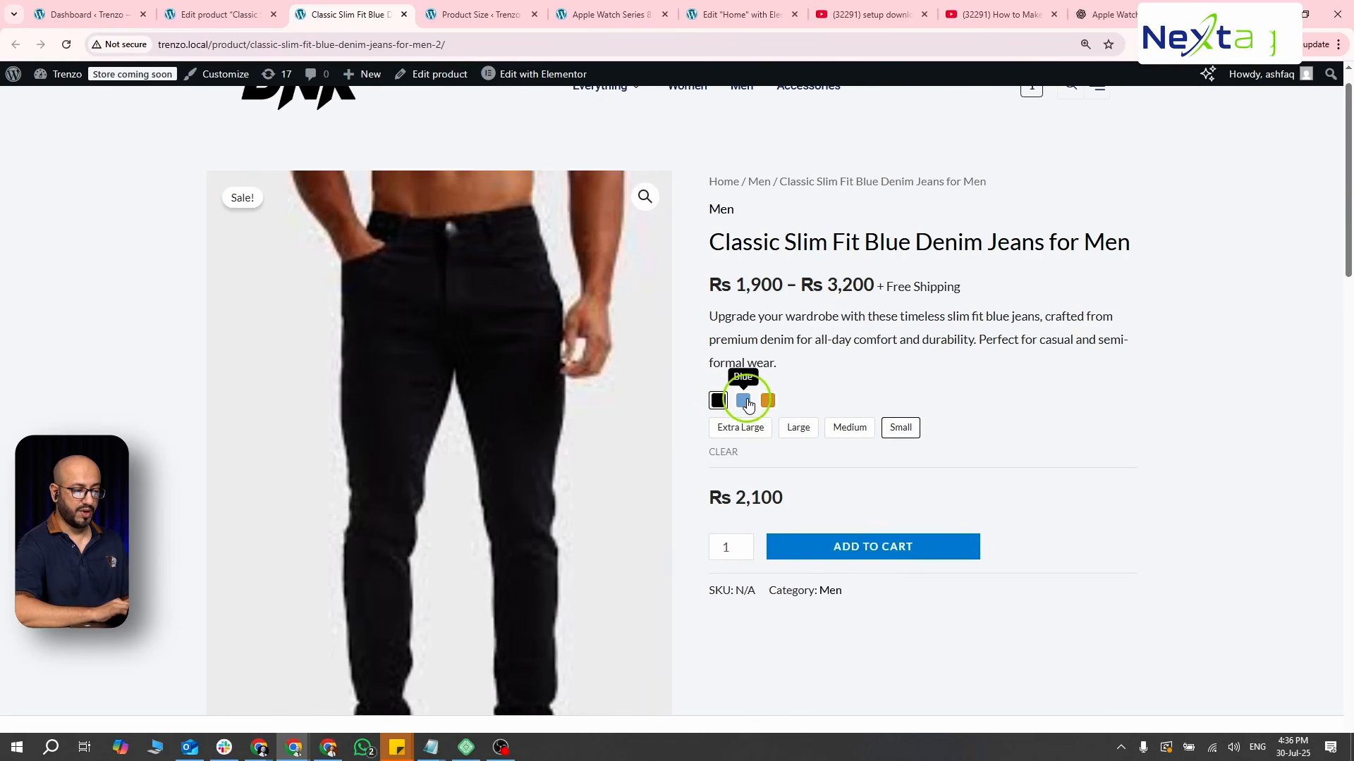
click(768, 401)
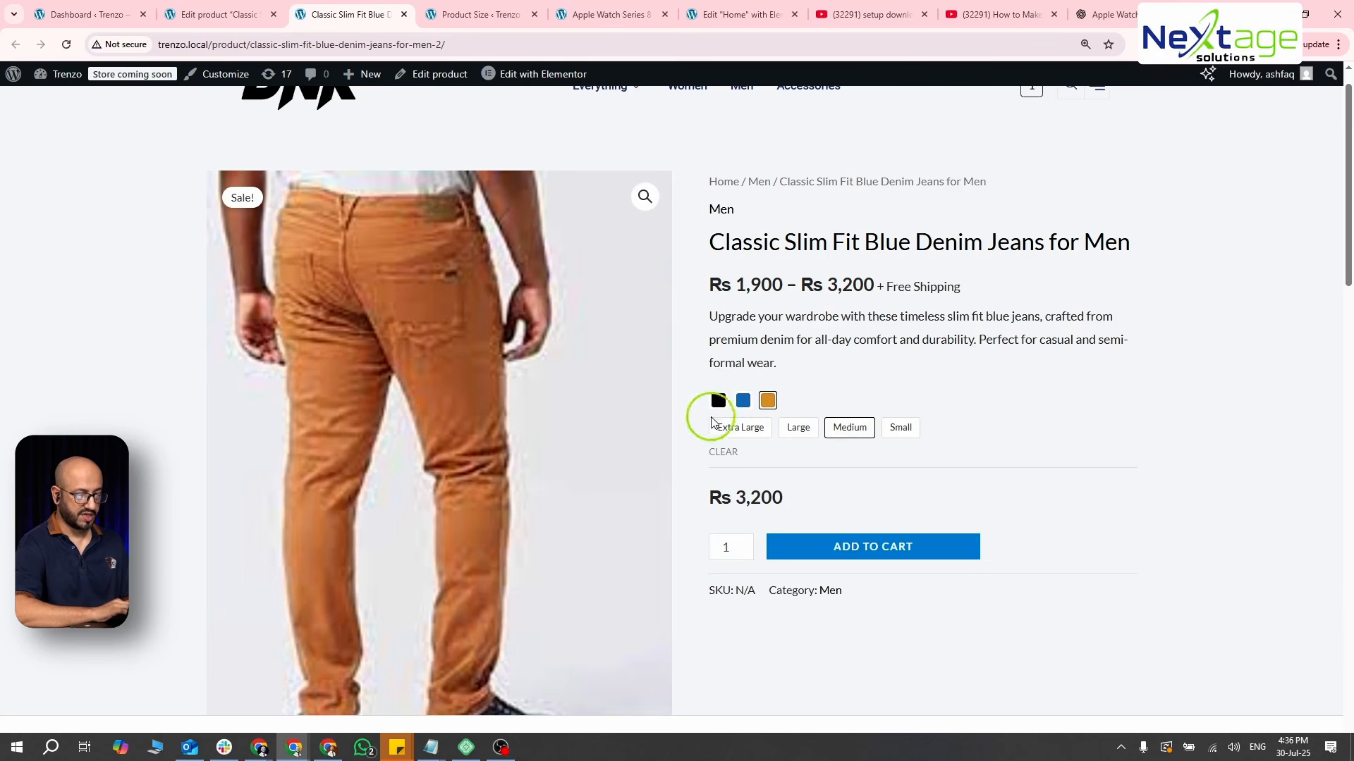
- Compare the Blue, Black and Orange variation images and prices in Medium, then check Blue in Extra Large
click(744, 402)
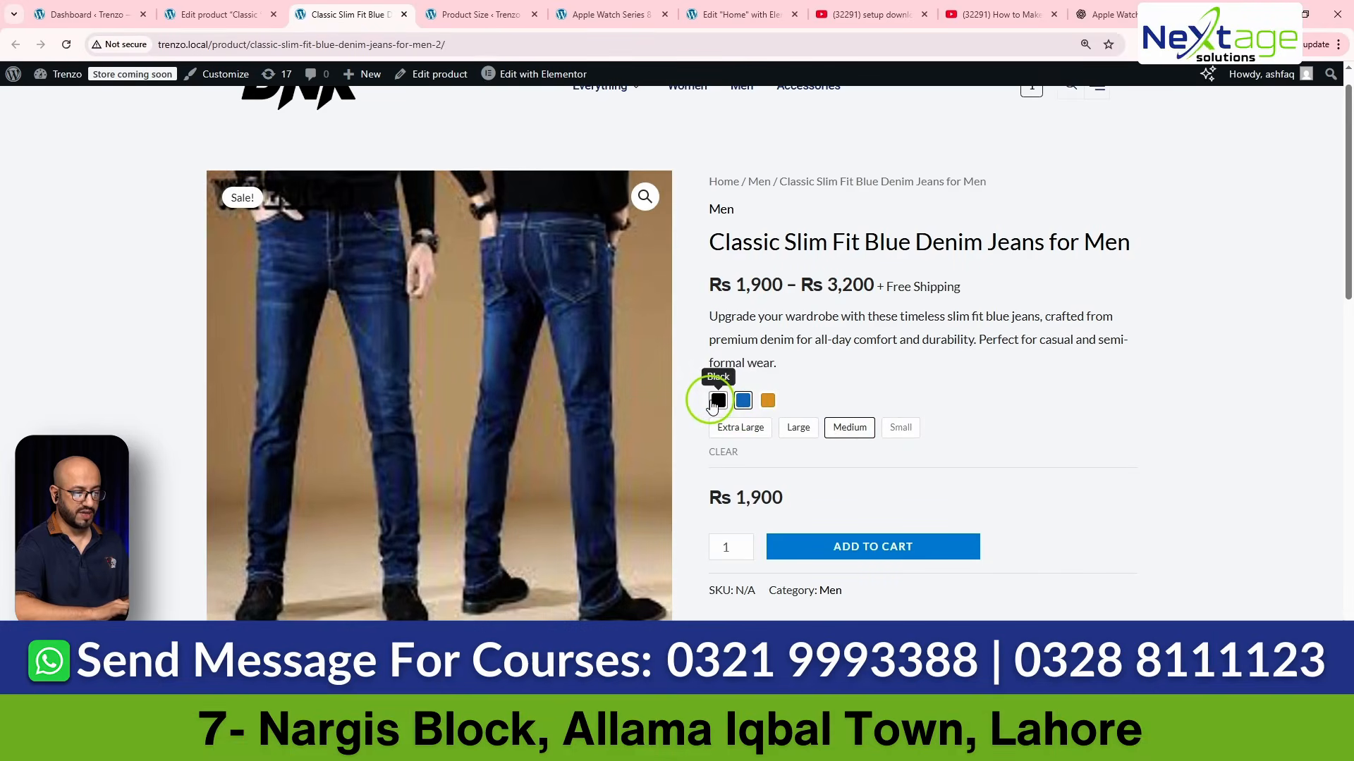
click(716, 402)
click(766, 402)
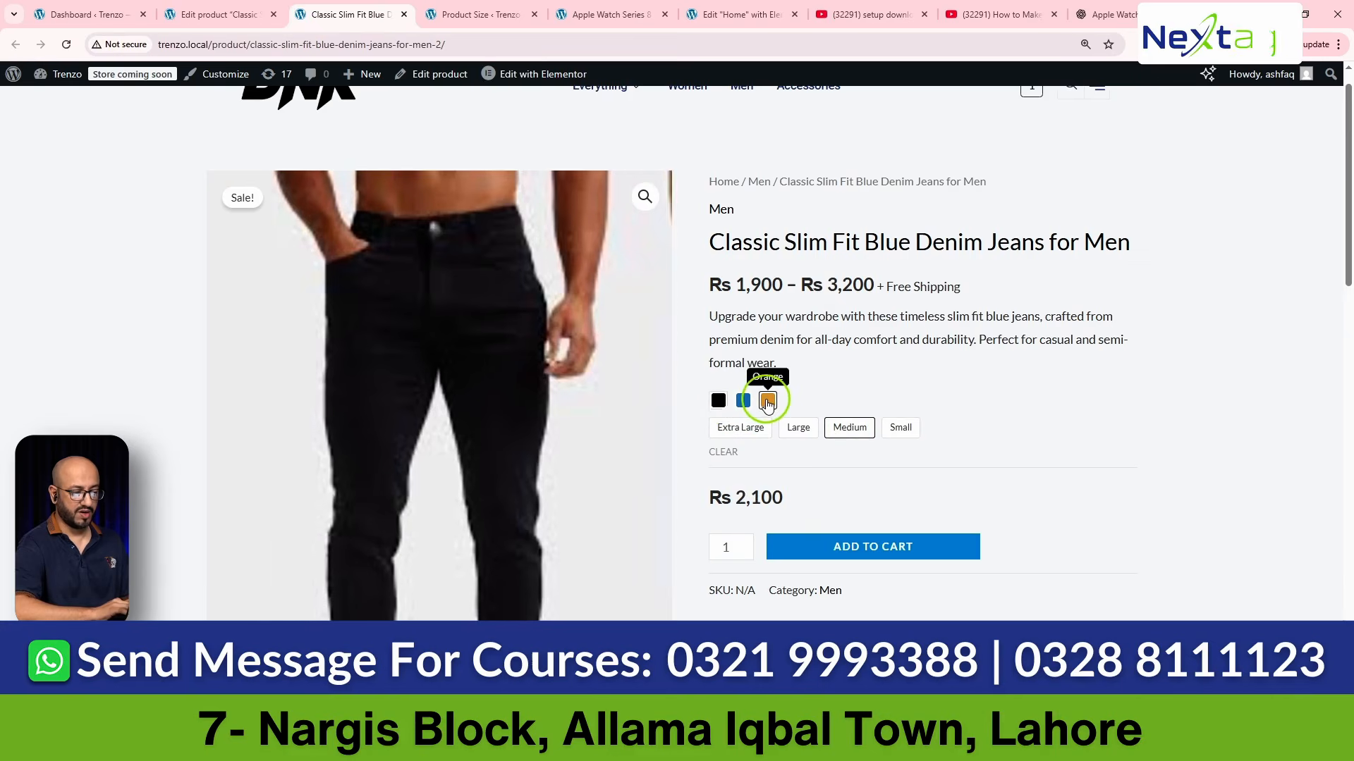
click(743, 402)
click(719, 401)
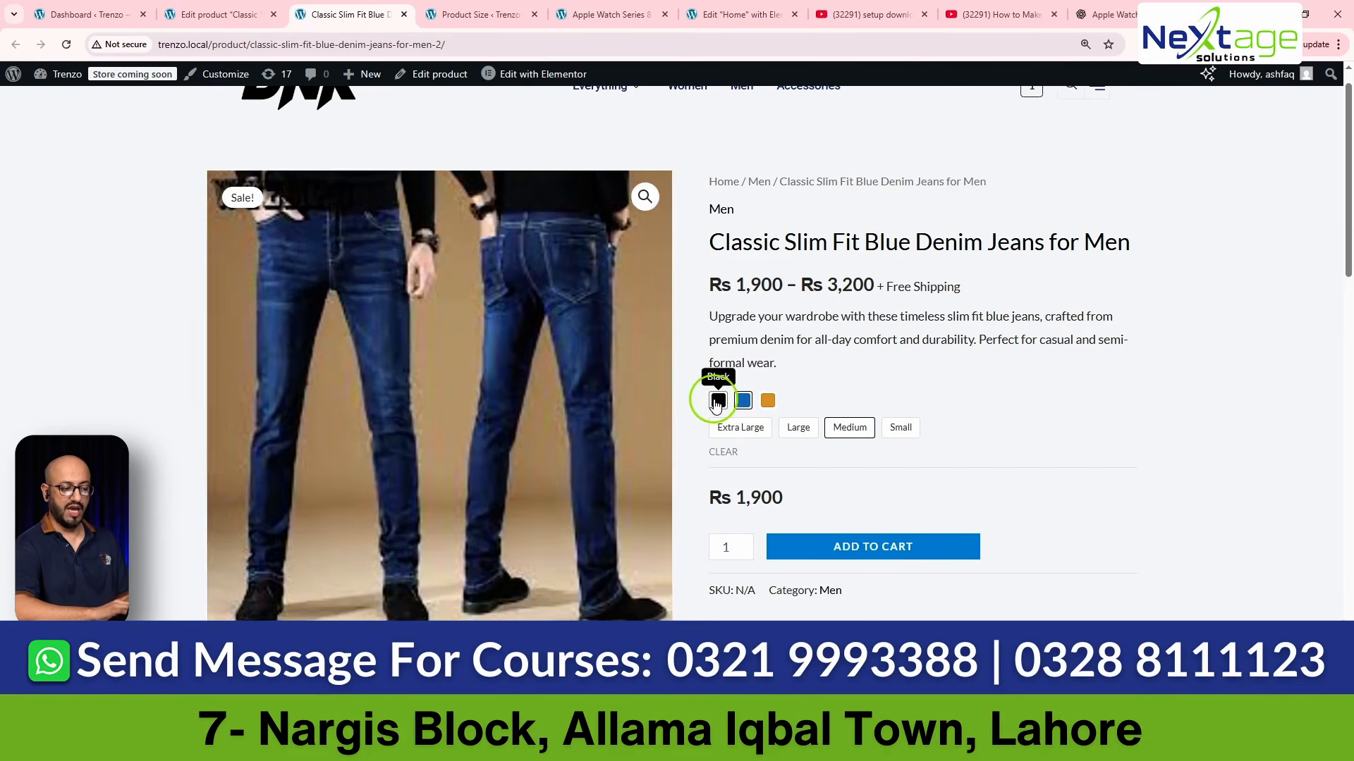
click(760, 401)
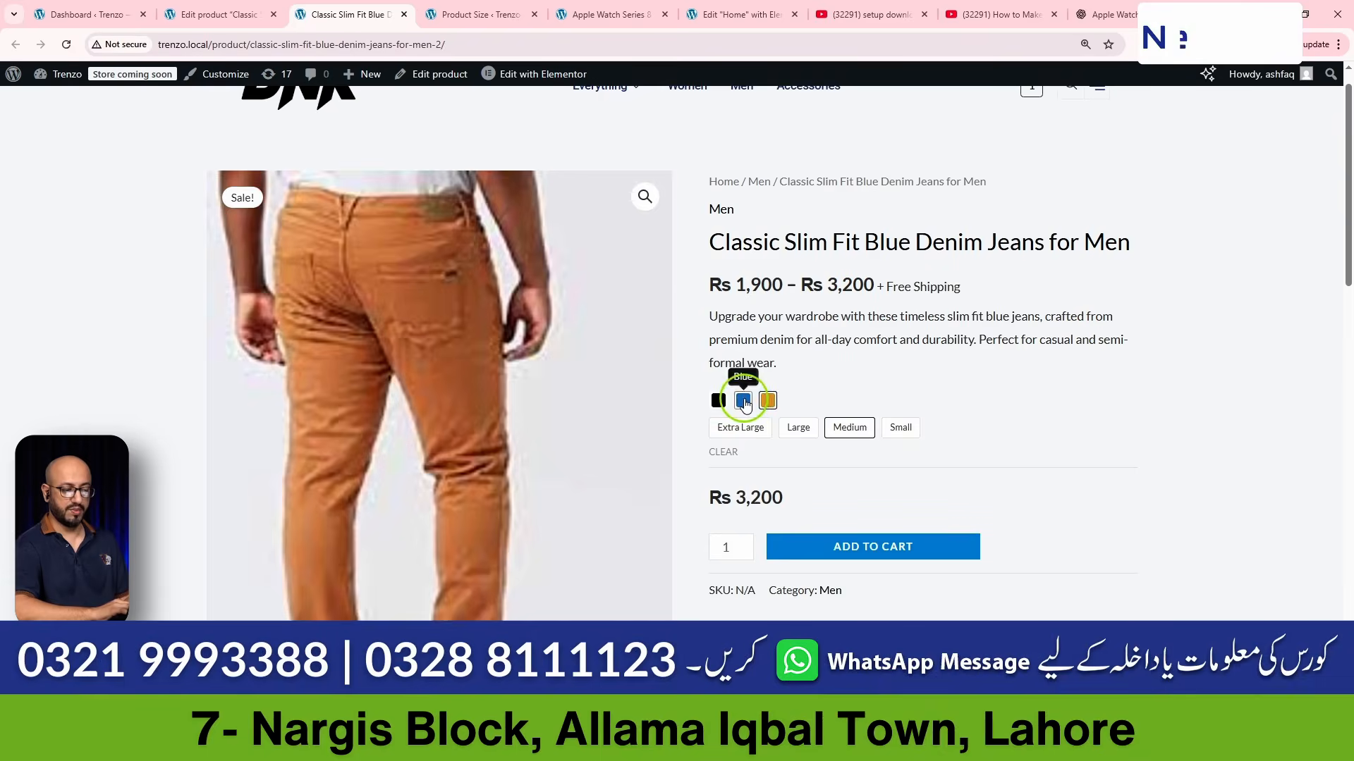
click(743, 401)
click(740, 428)
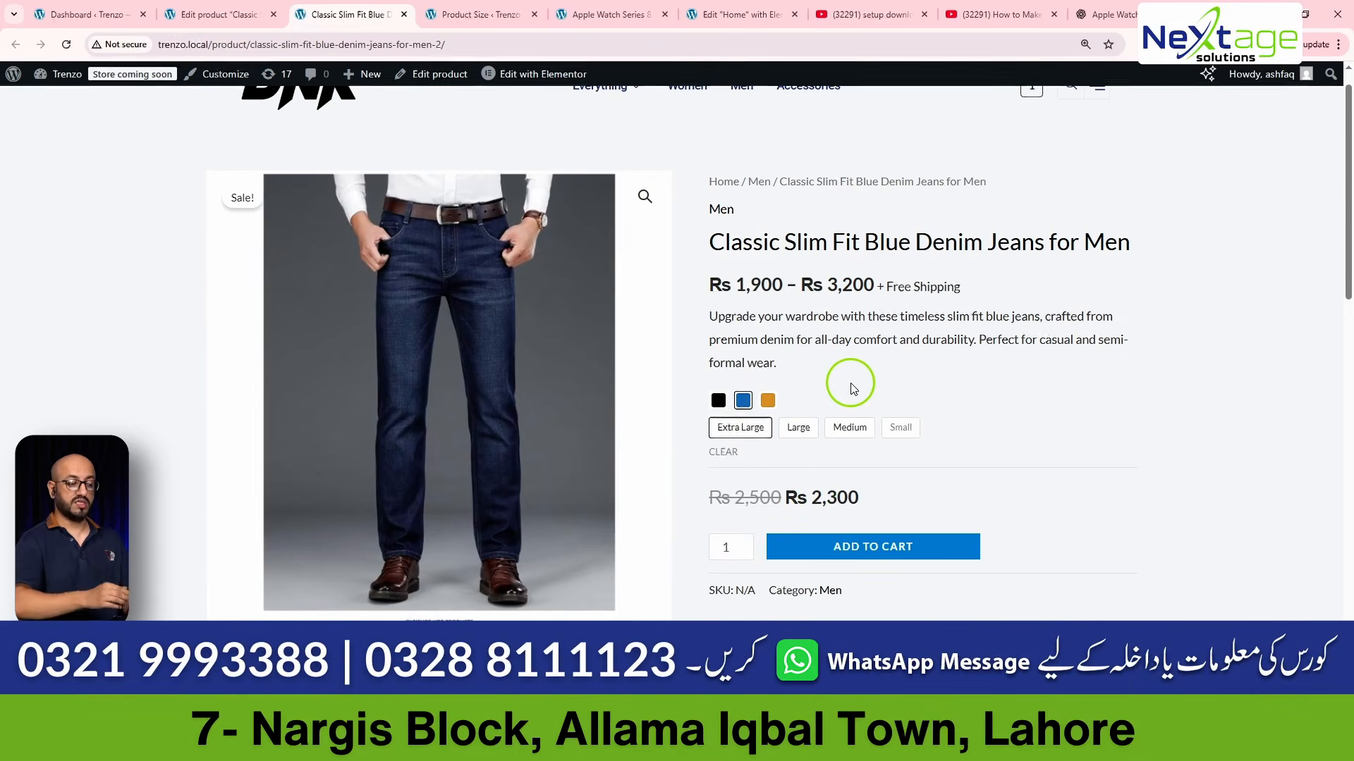
- Add a new blank attribute below Color and Size in the jeans' product data
click(224, 14)
scroll(493, 338, down, 3)
scroll(493, 342, down, 14)
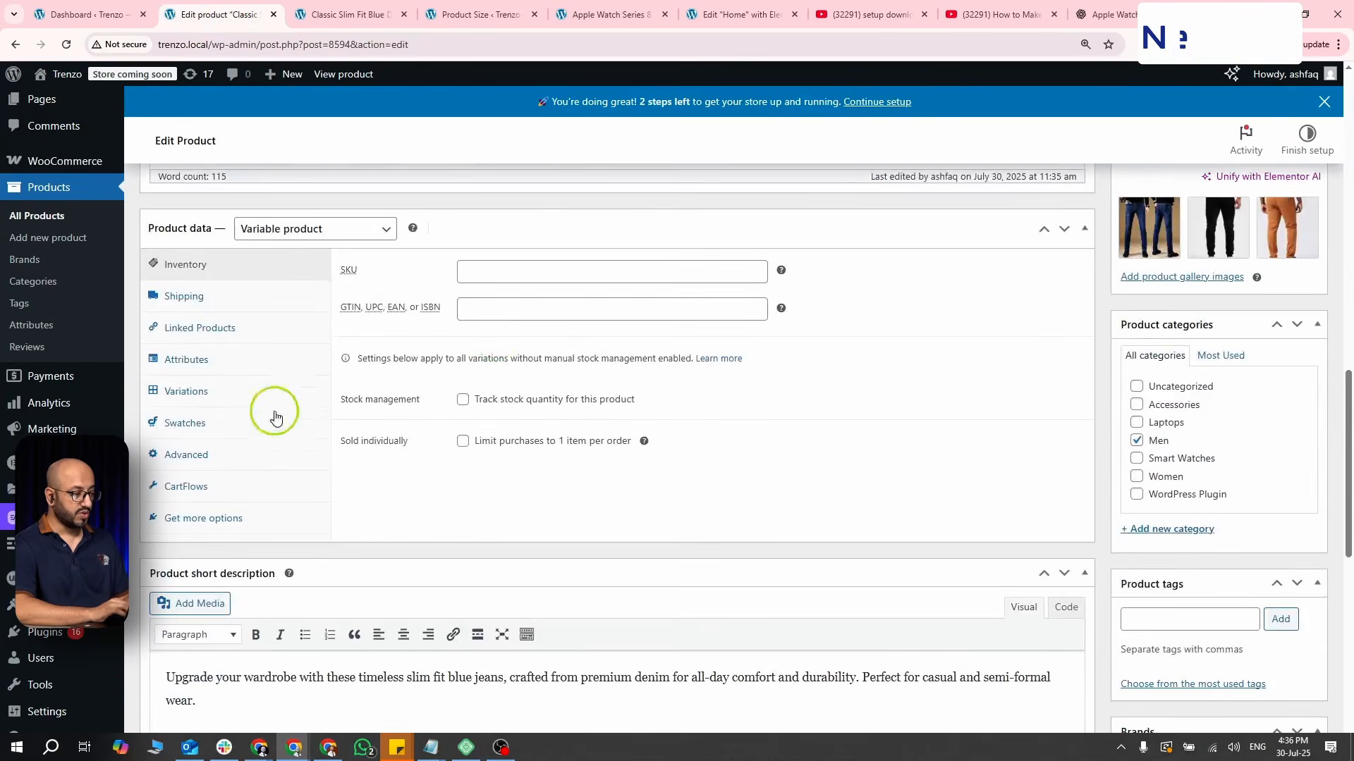
click(186, 358)
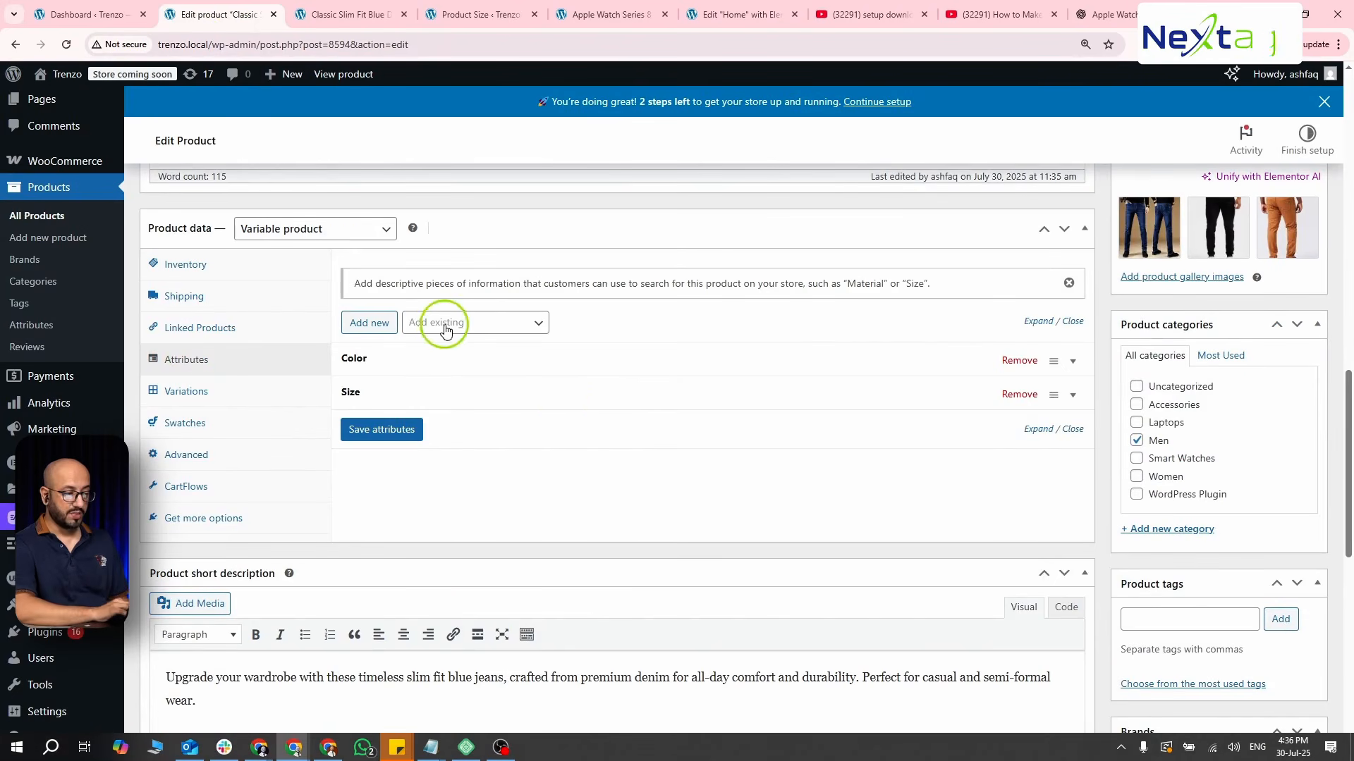
click(387, 324)
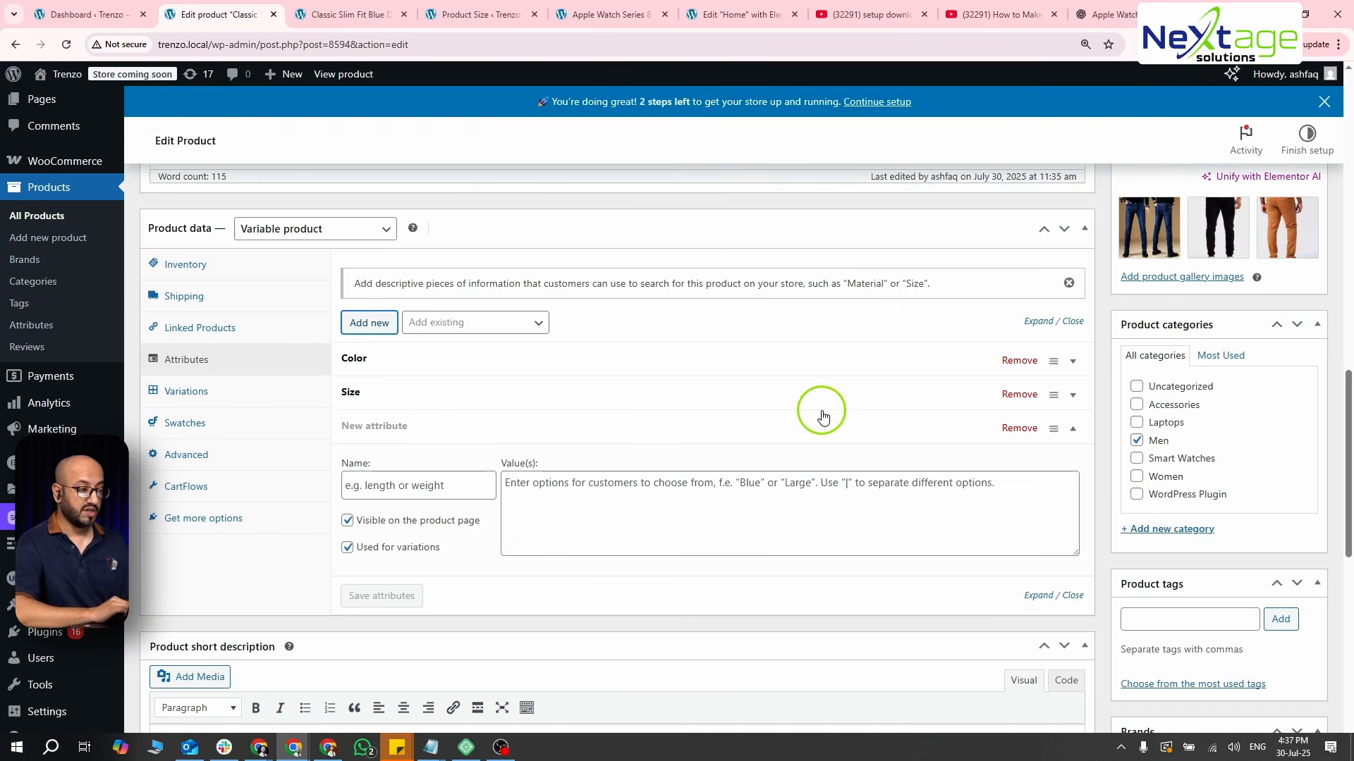
- Return to the jeans' storefront page and check the Black color in Extra Large
key(ctrl+Tab)
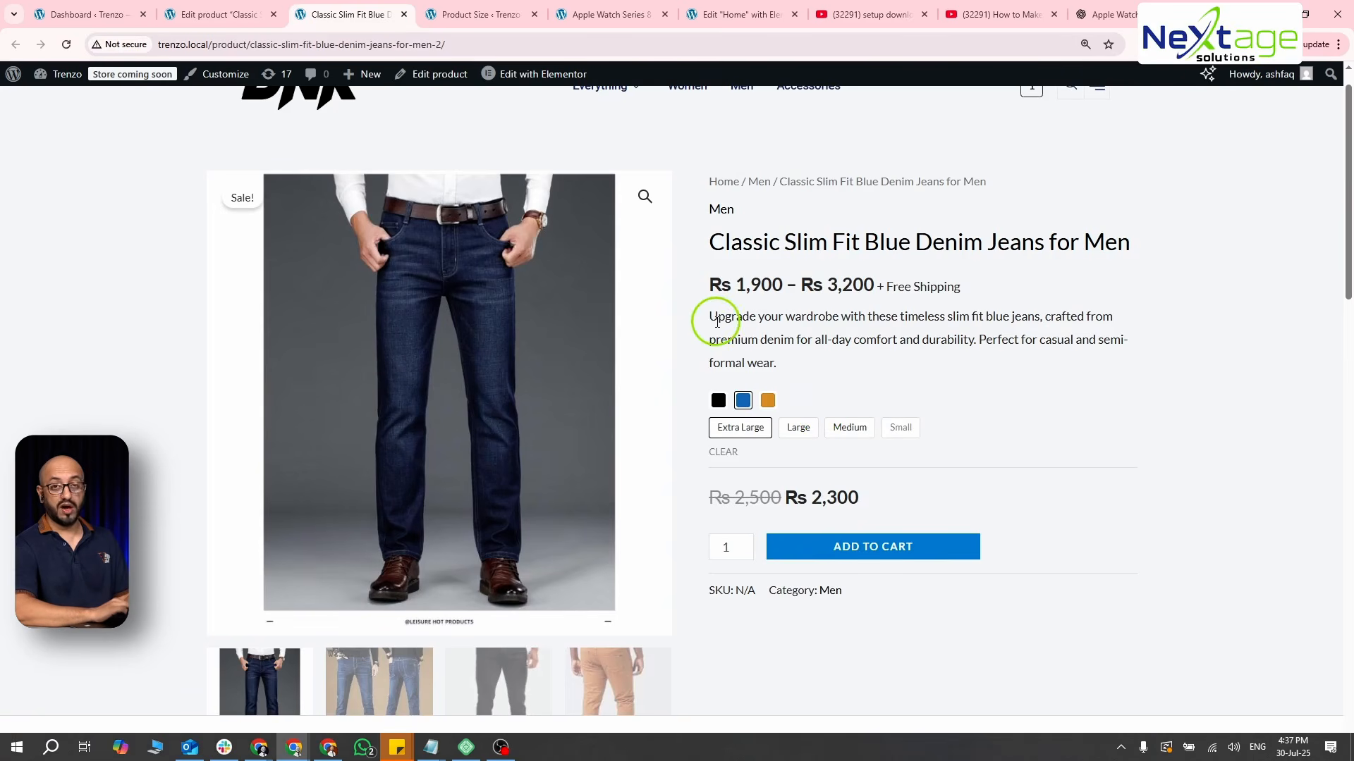
click(717, 399)
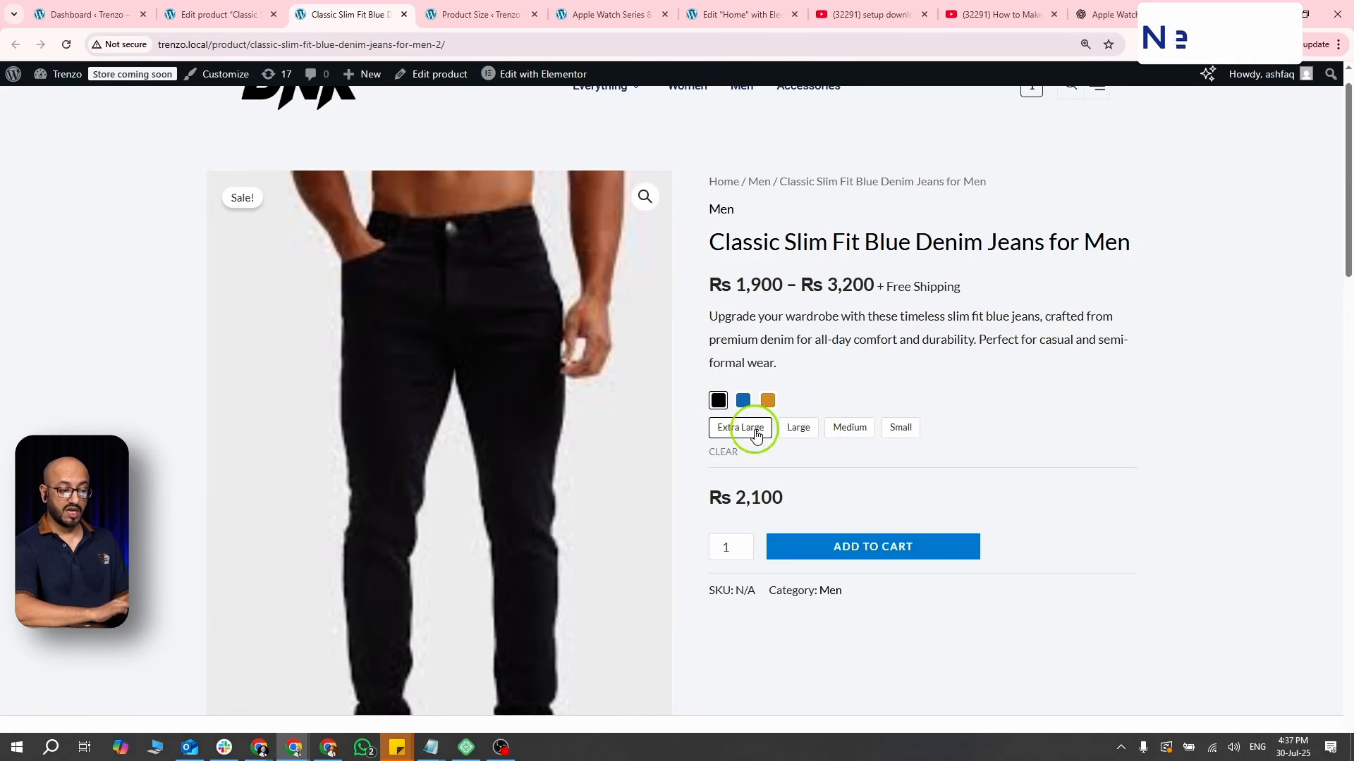